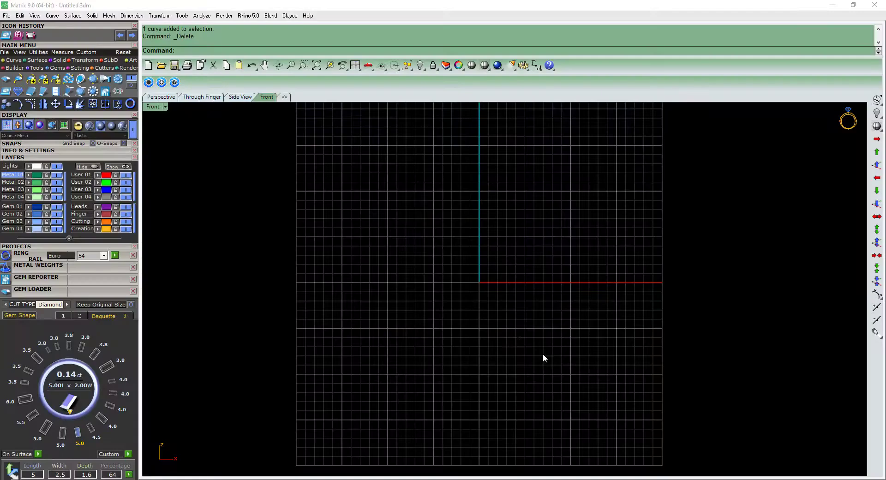
Skip past the title card and put away the ring reference photo
left_click(430, 277)
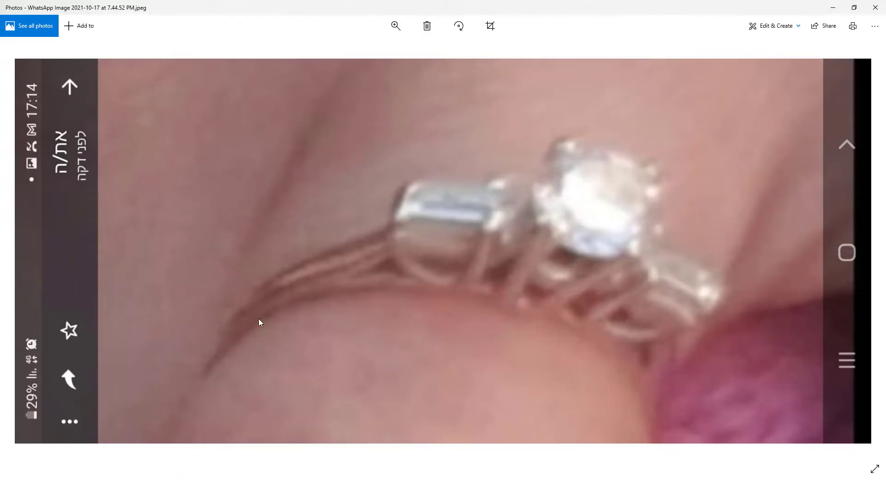
left_click(834, 7)
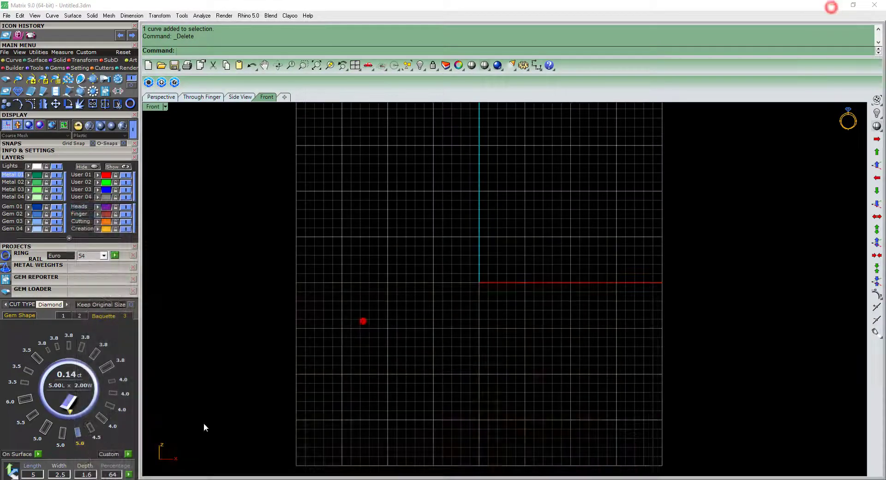
Create the size 54 finger circle and centre the view on it
left_click(109, 292)
left_click(115, 255)
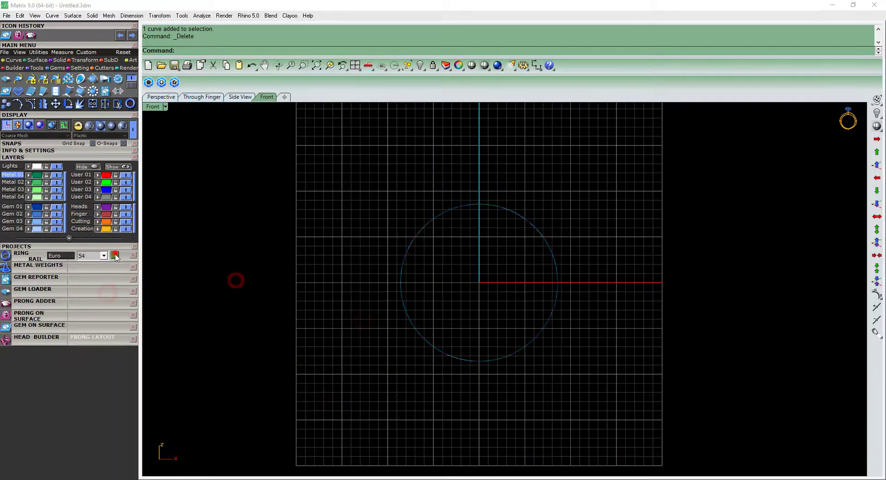
scroll(486, 294, "up", 2)
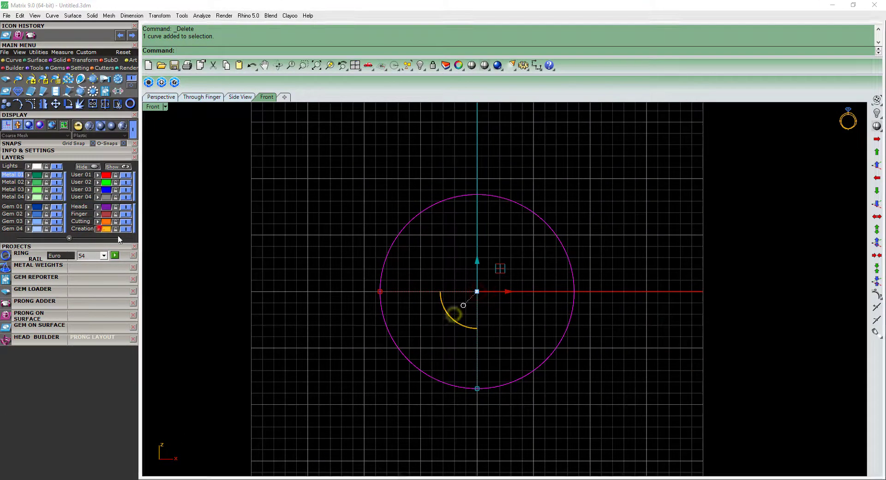
left_click(99, 229)
right_click_drag(316, 216, 327, 208)
left_click(71, 279)
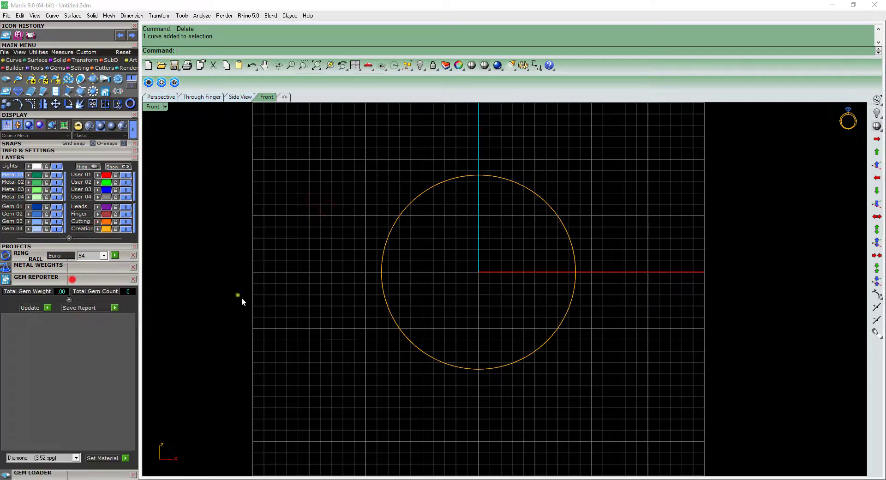
right_click_drag(237, 295, 231, 289)
Insert a 4 × 2.5 mm baguette at the origin and rotate it 90° in Top view
left_click(72, 280)
left_click(68, 290)
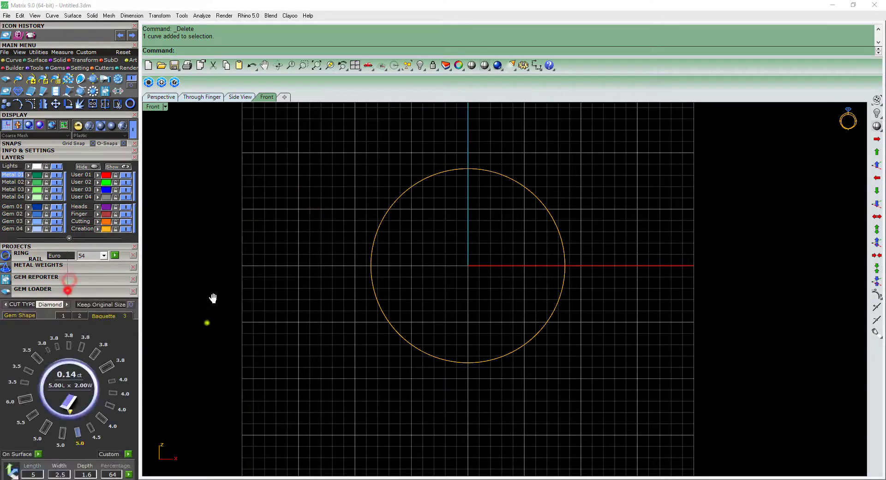
right_click_drag(206, 322, 216, 296)
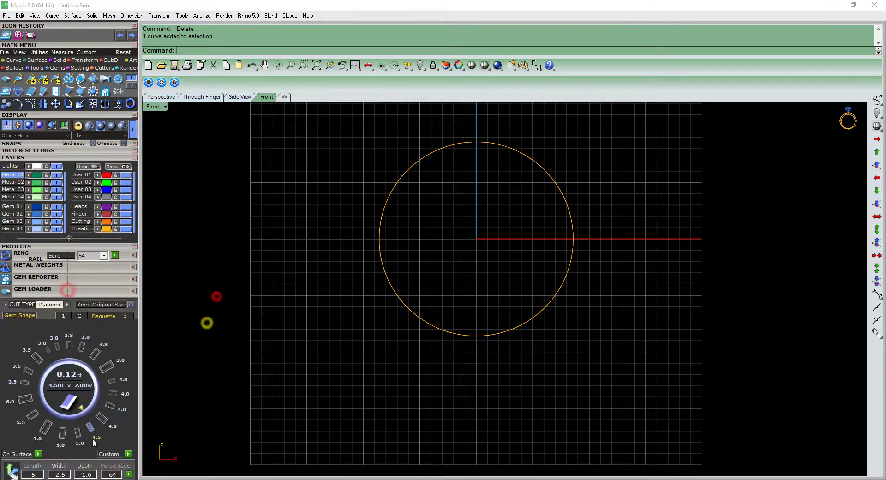
left_click(573, 239)
left_click(433, 272)
left_click(510, 293)
left_click(455, 330)
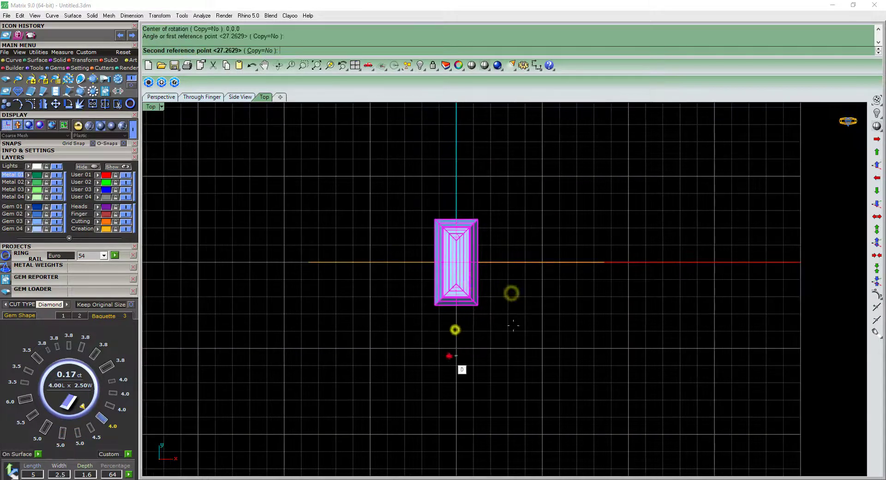
left_click(513, 325)
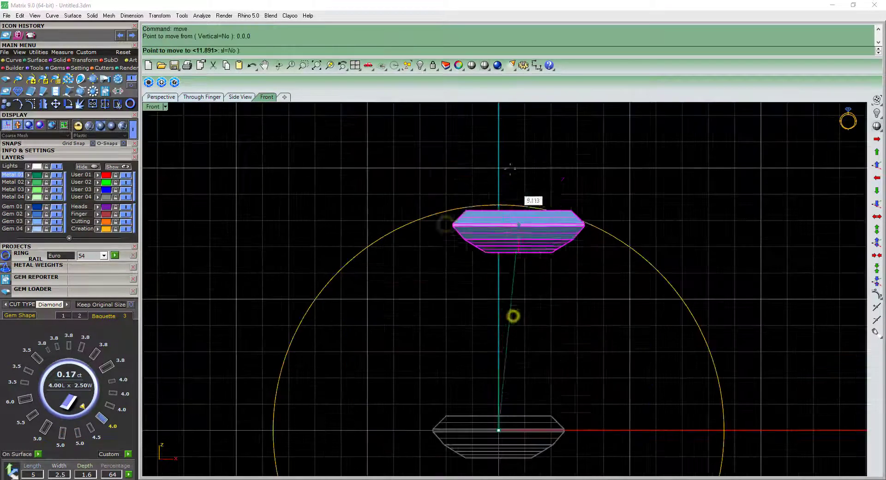
Move the baguette onto the ring top and tilt it 45° about the ring centre
left_click(498, 205)
left_click(517, 377)
left_click(517, 165)
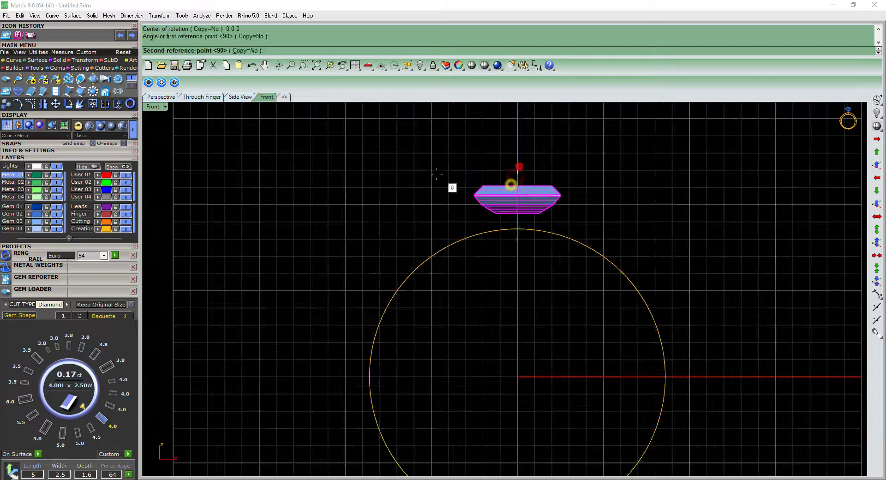
left_click(406, 181)
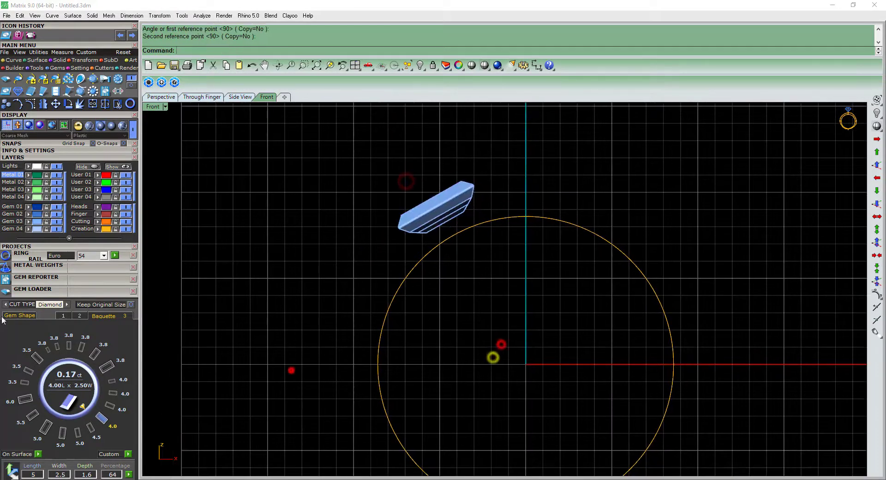
Insert a 6.5 mm round stone and move it from 0 onto the ring top
left_click(18, 316)
left_click(12, 345)
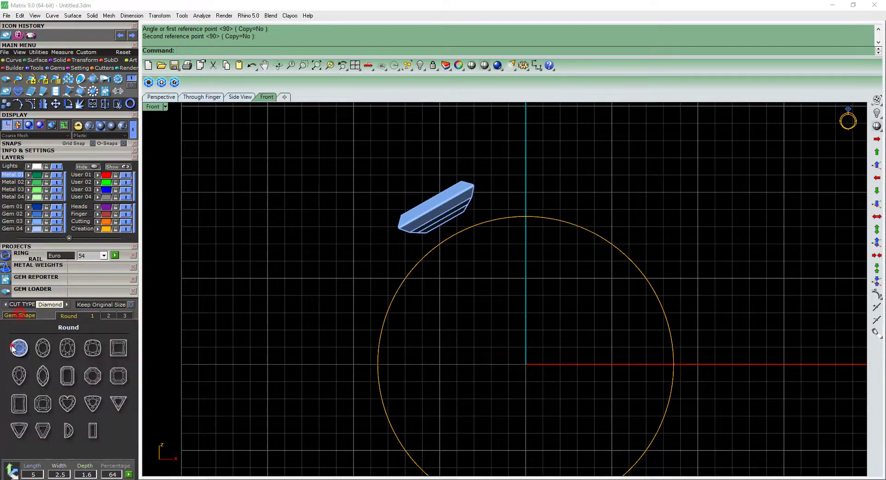
left_click(123, 316)
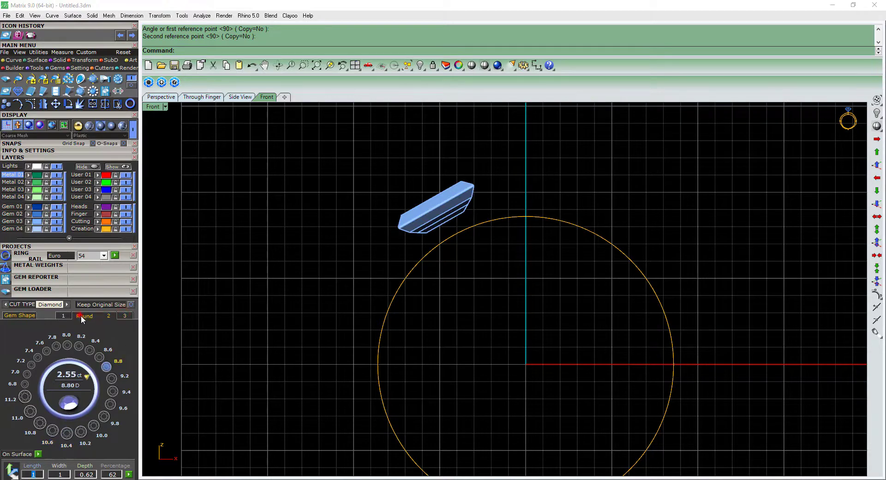
left_click(80, 315)
left_click(72, 433)
left_click(43, 425)
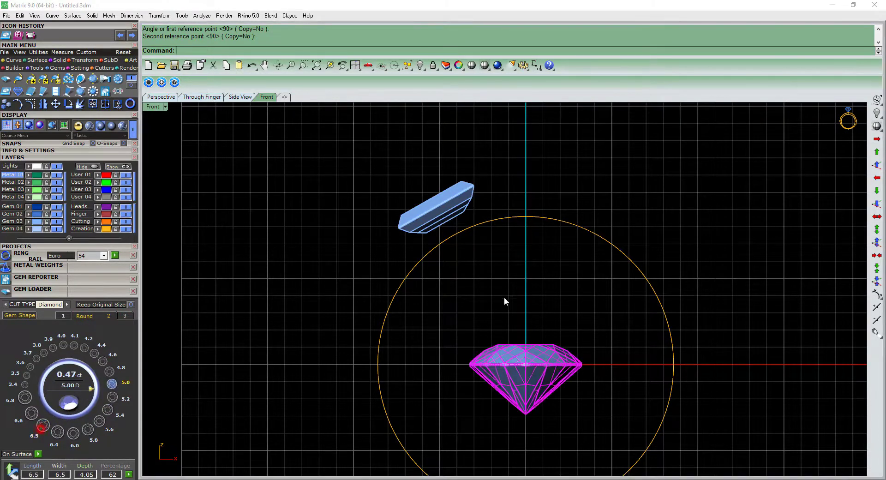
type("m0")
key("Return")
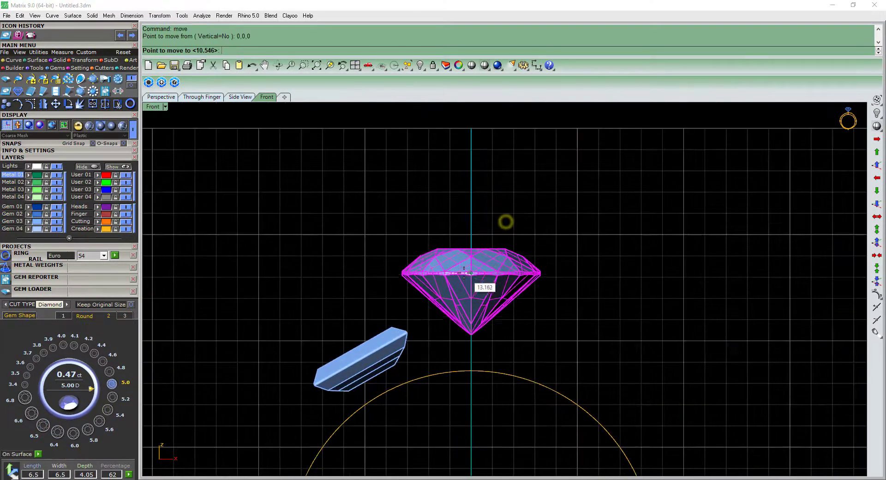
left_click(462, 265)
left_click(488, 303)
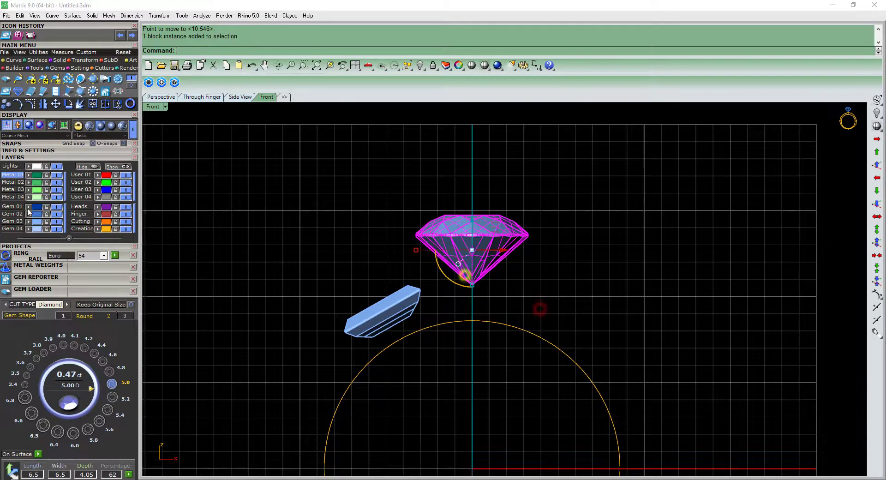
Slide the baguette up beside the centre stone with the gumball
left_click(293, 197)
scroll(374, 299, "up", 2)
left_click(374, 298)
left_click_drag(374, 299, 356, 282)
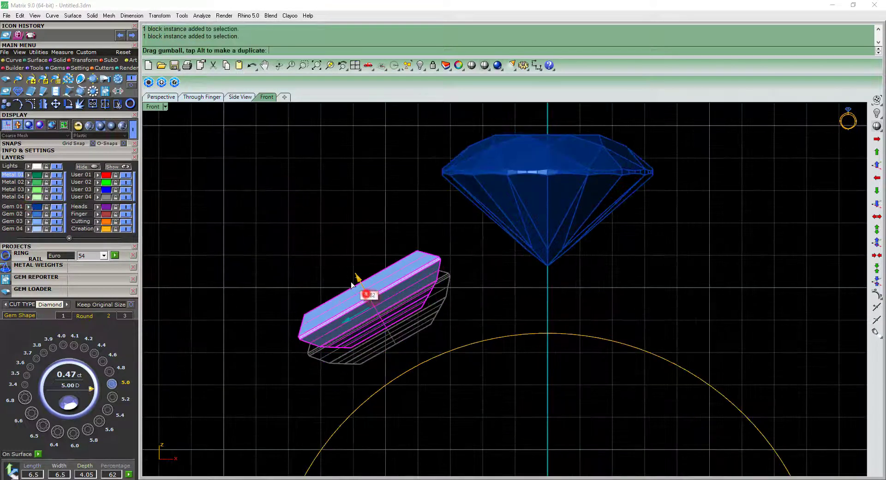
scroll(648, 267, "down", 2)
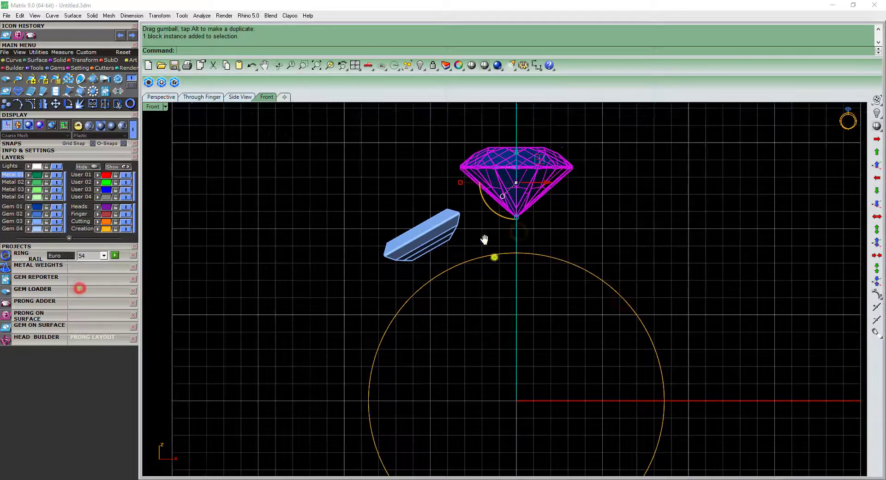
Build a Head Builder prong head with splayed prongs and rail 3 gallery rails
key("F6")
left_click(516, 289)
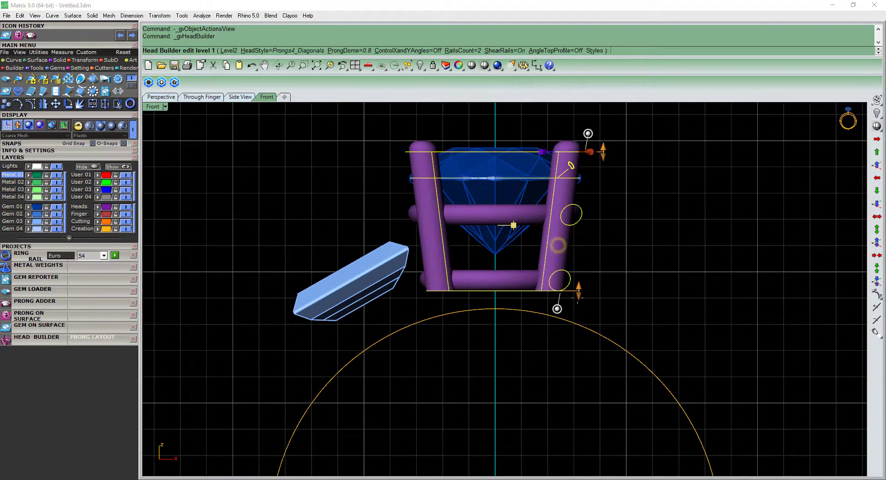
left_click_drag(557, 308, 541, 309)
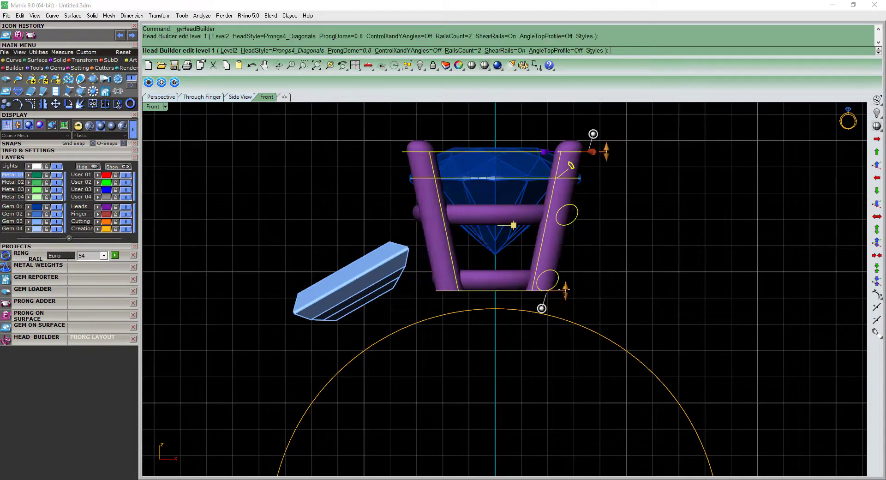
scroll(564, 290, "down", 3)
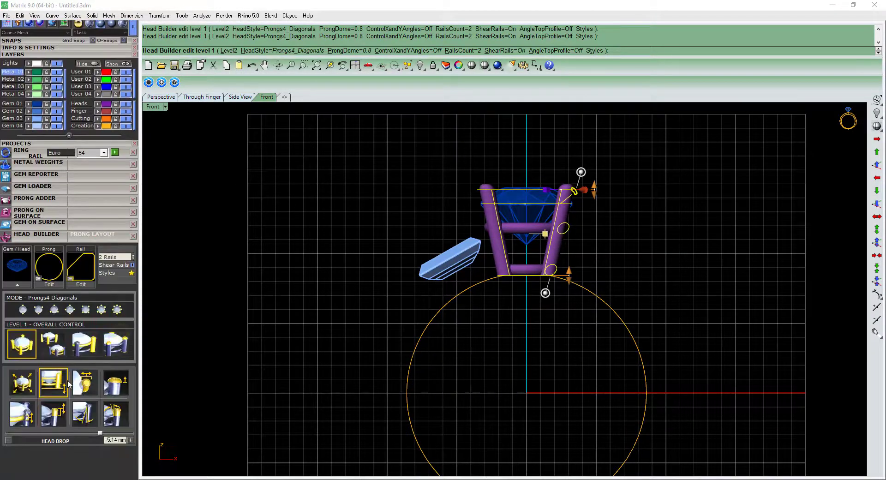
left_click(81, 284)
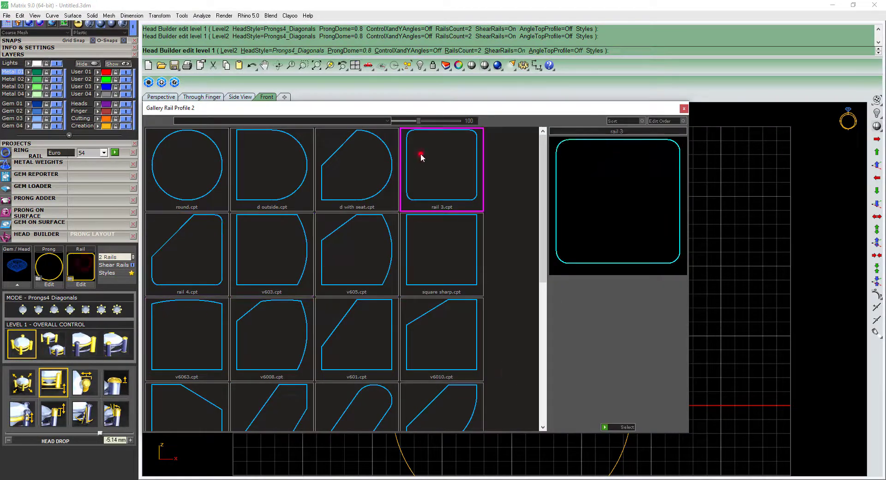
double_click(421, 157)
left_click(55, 345)
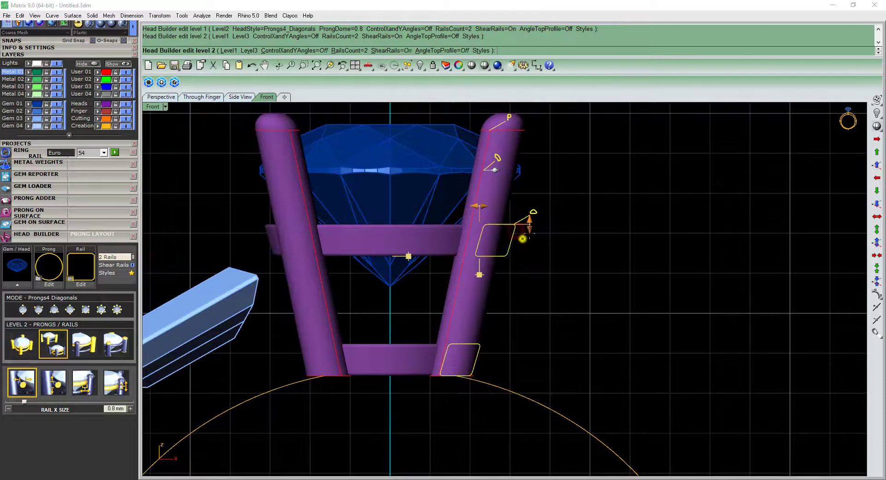
Set the head rails to 1 mm Rail Y Size and apply the rail 4 profile
scroll(531, 223, "up", 2)
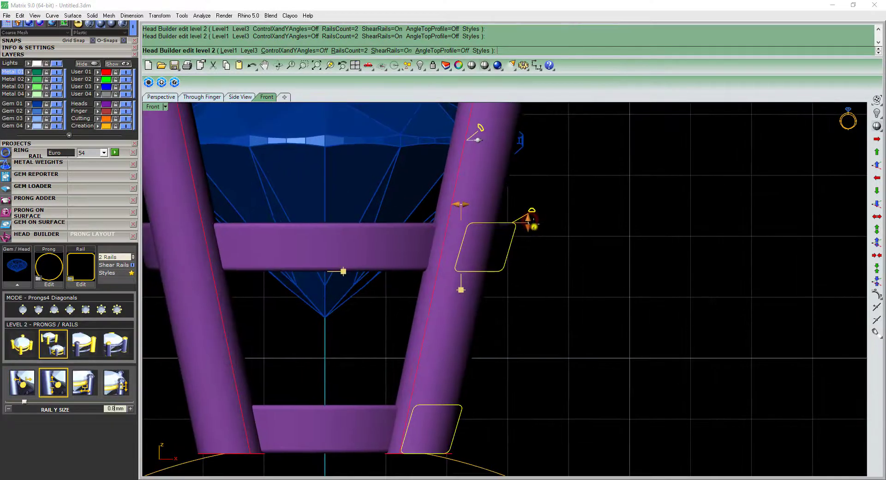
scroll(535, 226, "down", 3)
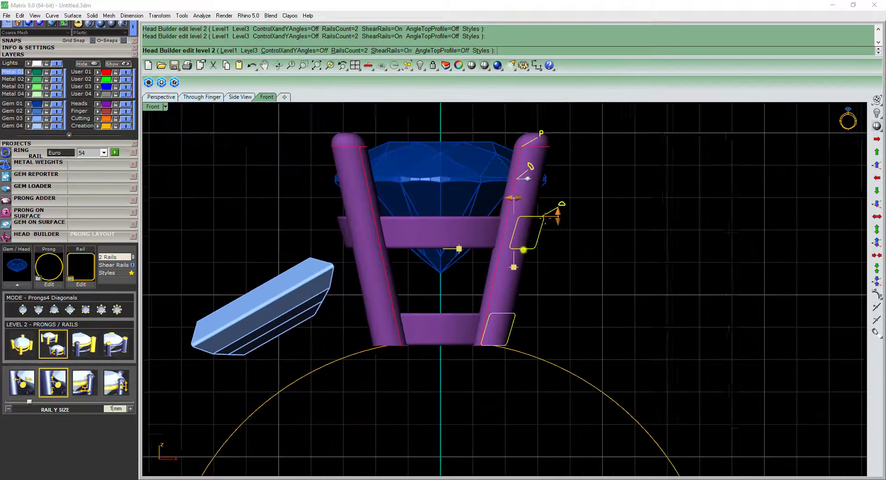
scroll(523, 249, "up", 2)
right_click_drag(536, 220, 553, 214)
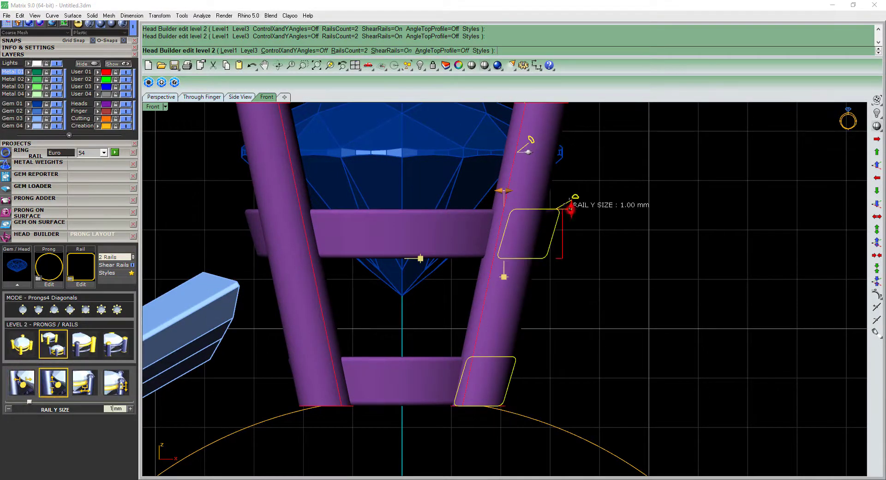
scroll(568, 210, "down", 3)
right_click(521, 303)
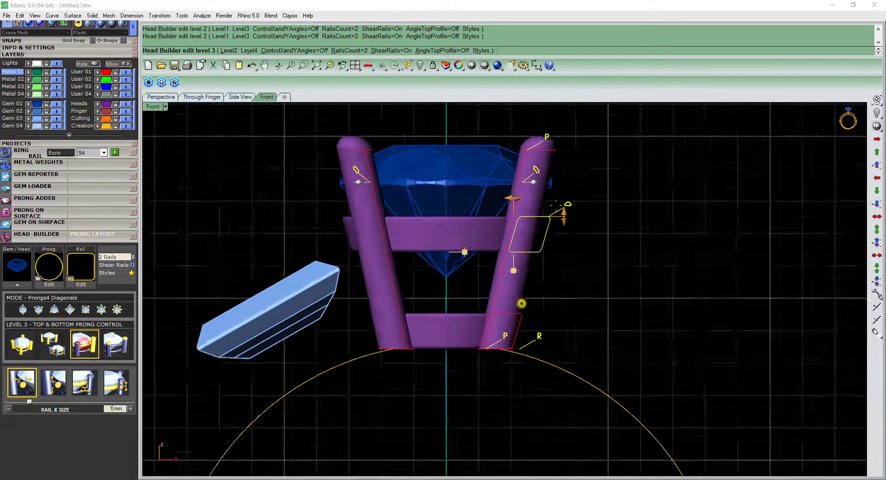
left_click(522, 303)
left_click(173, 254)
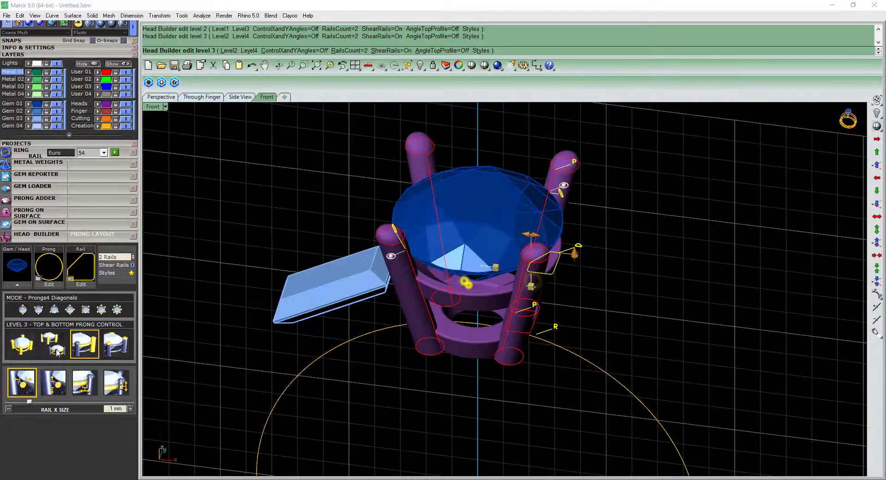
left_click(24, 354)
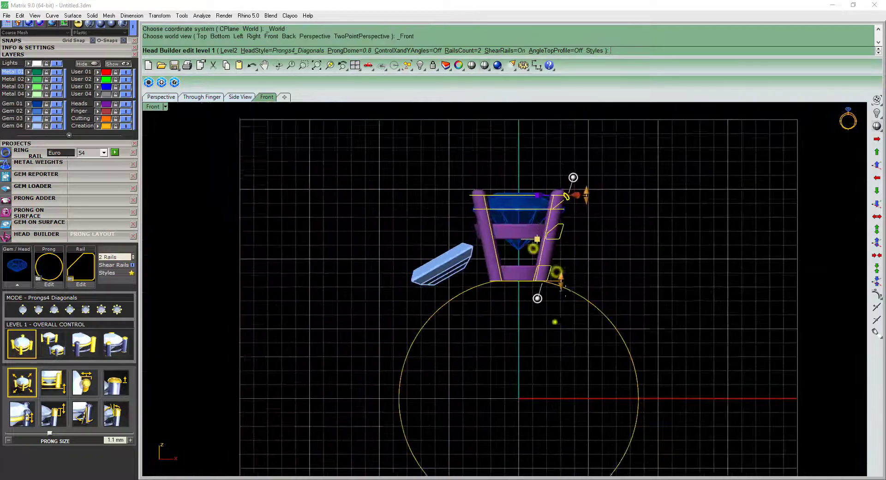
Finish the head, then nudge the baguette toward it and complete its rotation
key("Return")
left_click(457, 265)
scroll(462, 259, "up", 3)
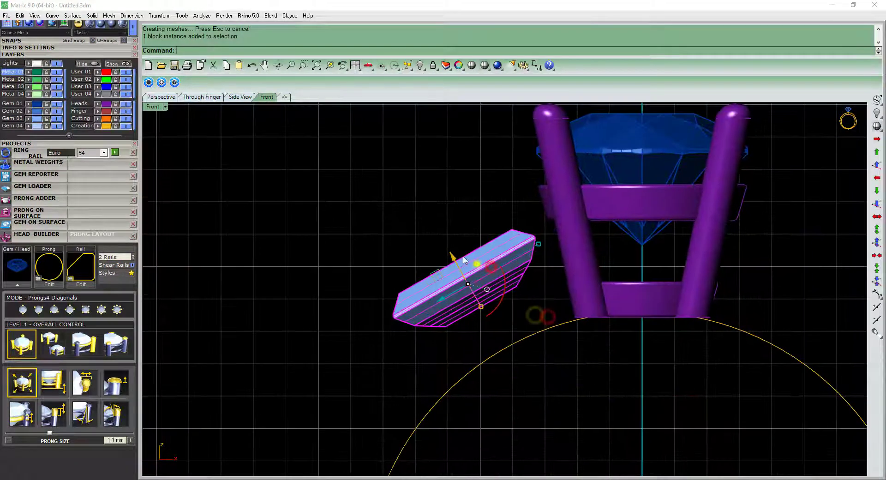
left_click_drag(462, 258, 455, 253)
scroll(447, 297, "up", 2)
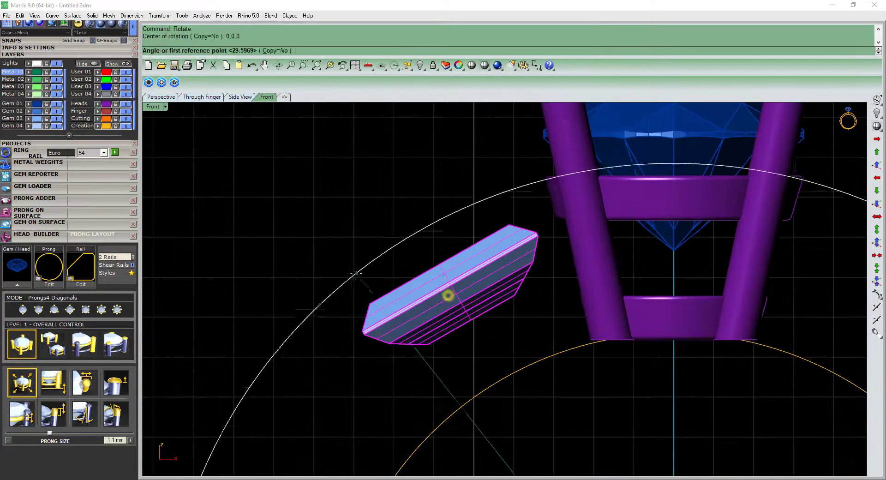
left_click(336, 277)
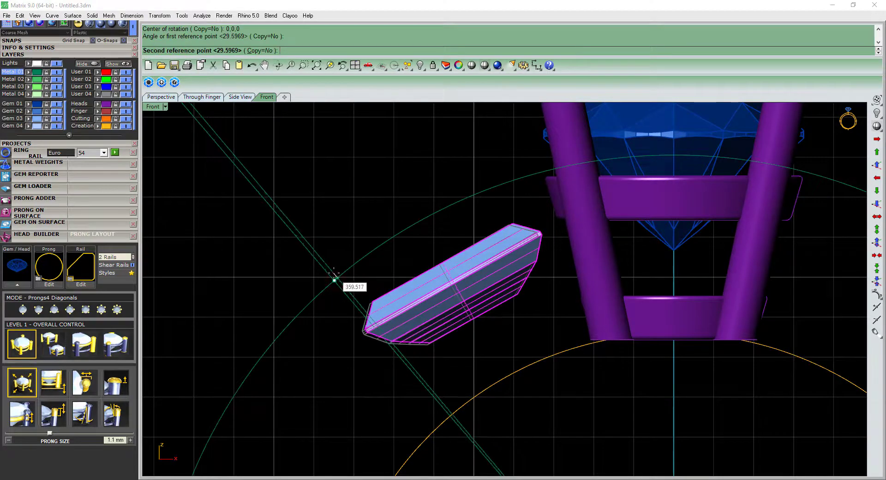
key("Escape")
Switch to the WhatsApp ring photo in Photos for comparison
scroll(468, 318, "down", 3)
left_click(474, 346)
scroll(466, 366, "down", 2)
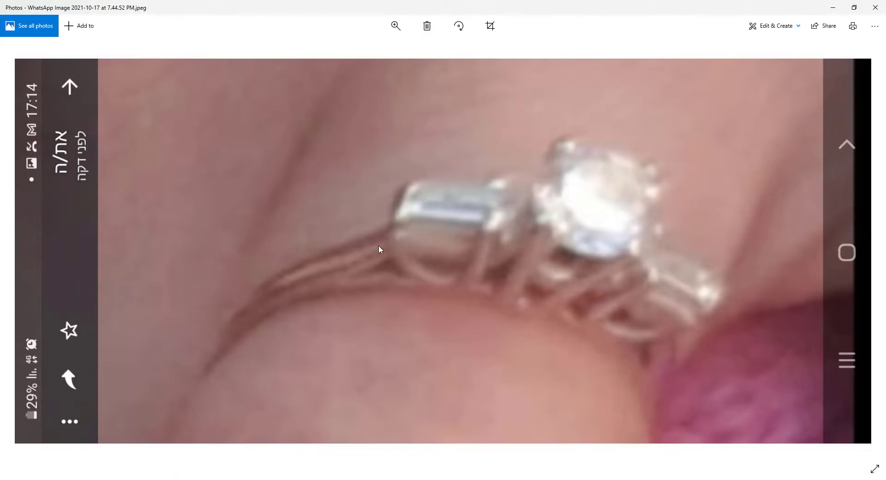
left_click(830, 10)
scroll(427, 332, "up", 5)
left_click(399, 230)
type("r")
key("Return")
Select the baguette and build an under-bezel around it
left_click(839, 6)
left_click(502, 337)
left_click(404, 255)
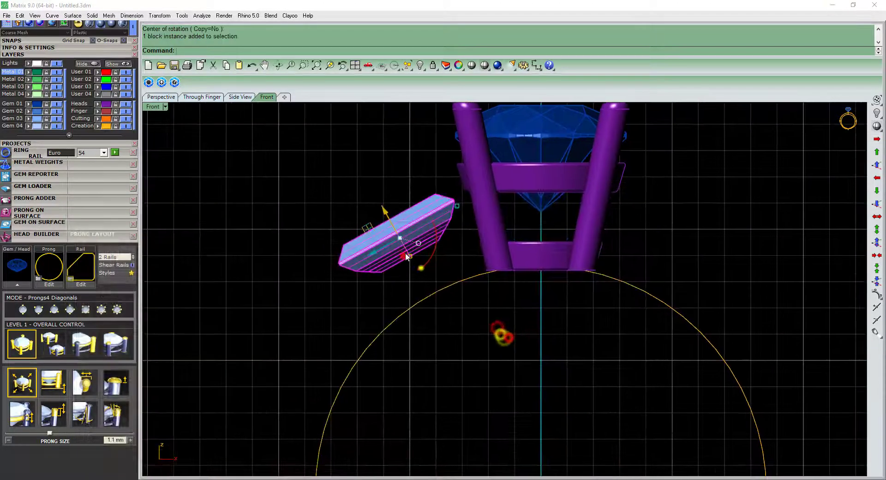
key("F6")
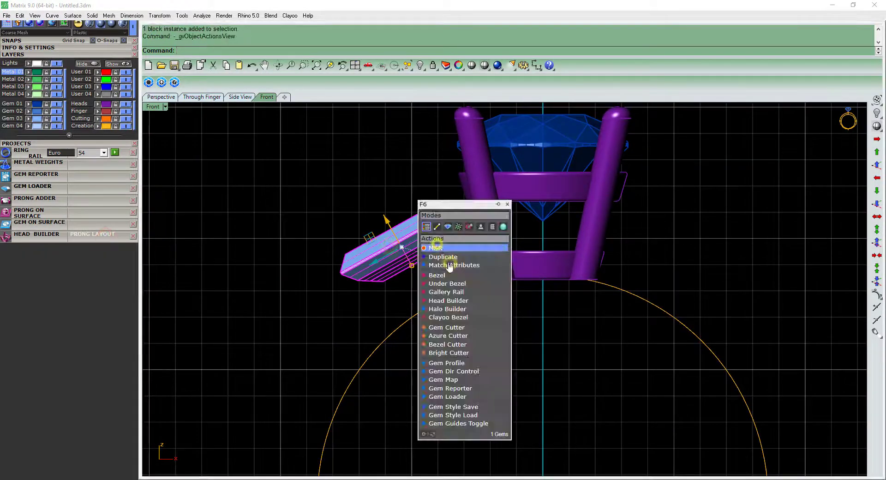
left_click(449, 276)
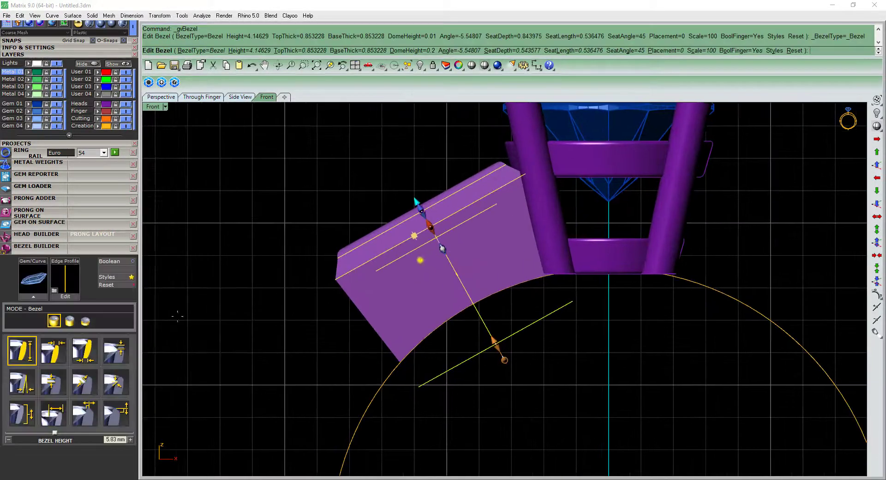
left_click(72, 322)
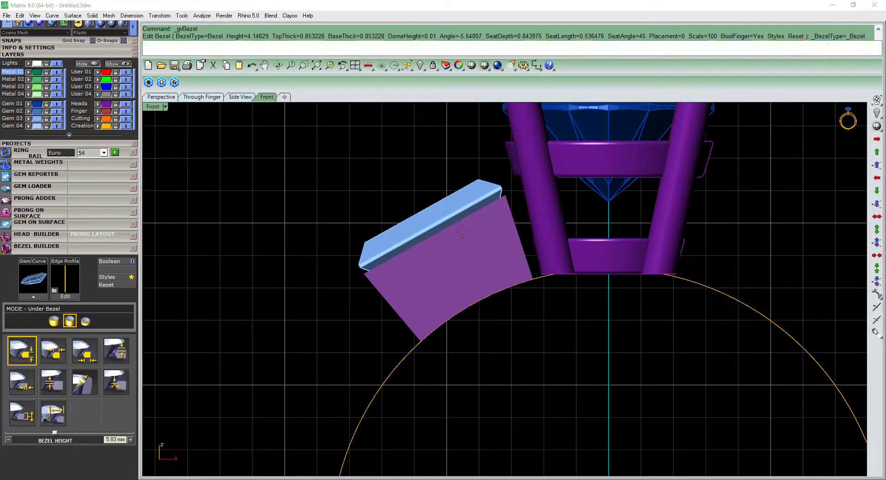
Thin the bezel top and stand the bezel upright at 0°
mouse_move(426, 267)
right_mouse_down()
mouse_move(496, 244)
mouse_move(830, 206)
right_mouse_up()
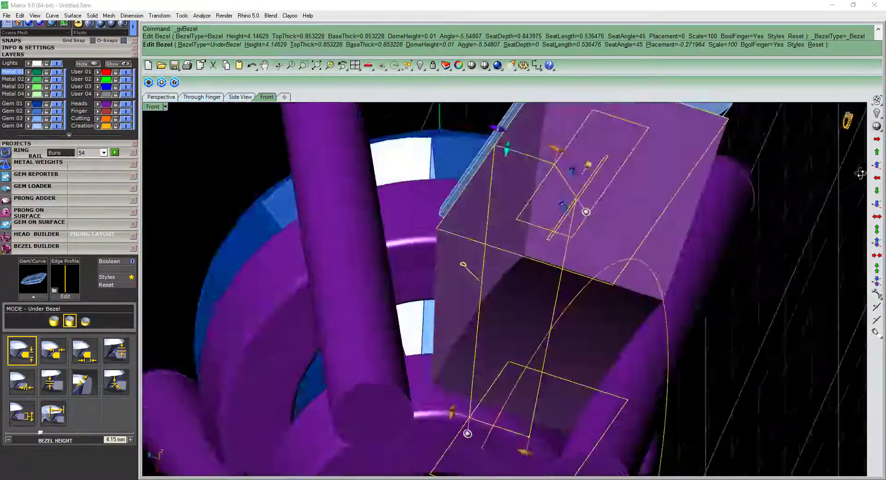
scroll(500, 181, "up", 2)
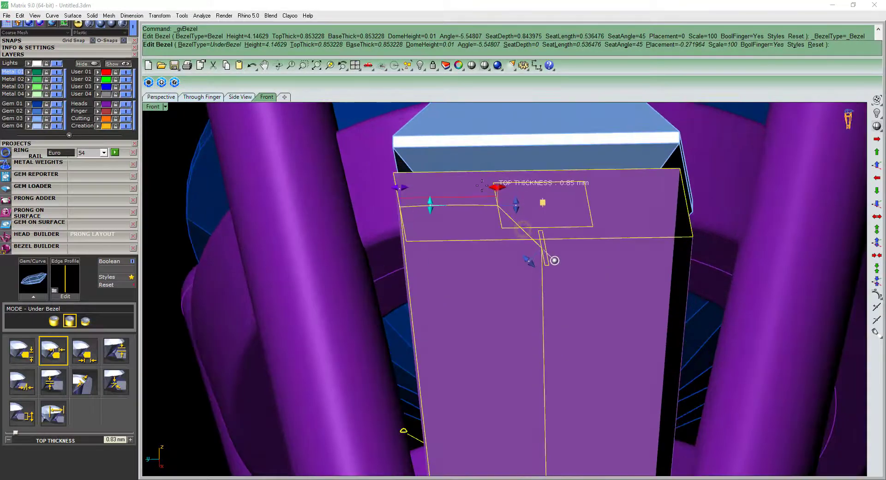
left_click(487, 184)
scroll(488, 189, "down", 3)
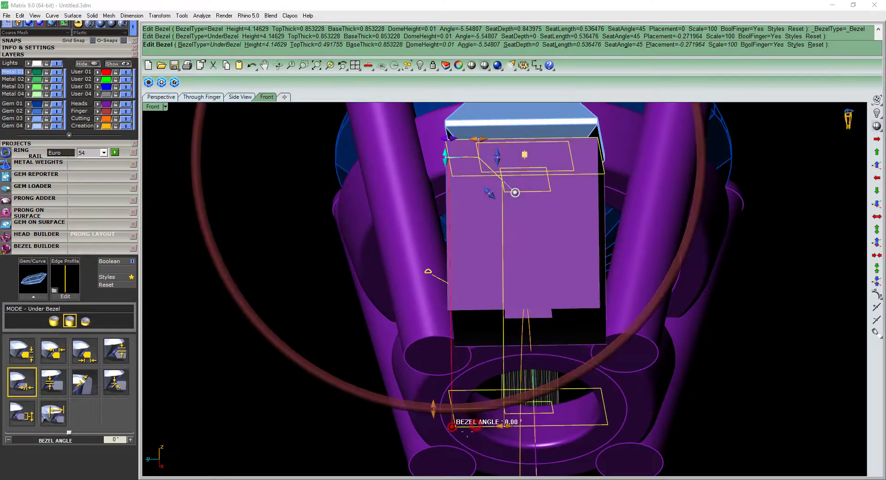
left_click_drag(478, 427, 432, 369)
scroll(476, 133, "up", 4)
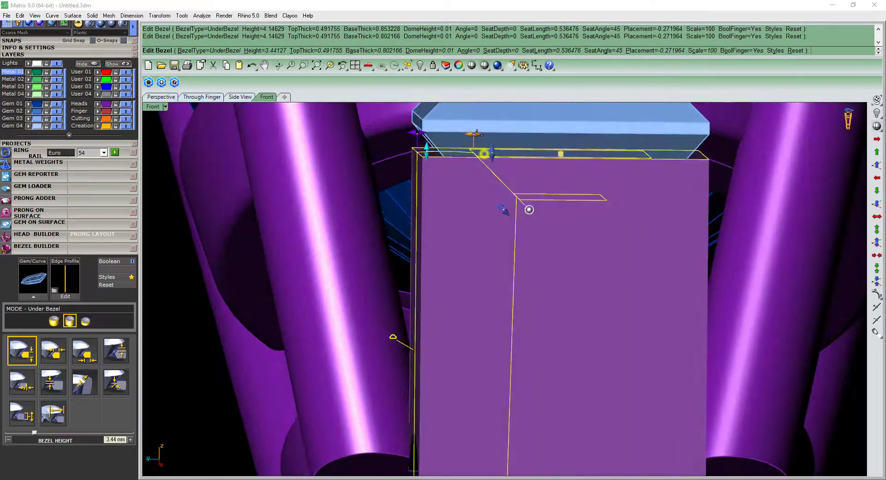
left_click_drag(477, 133, 473, 133)
scroll(464, 183, "down", 3)
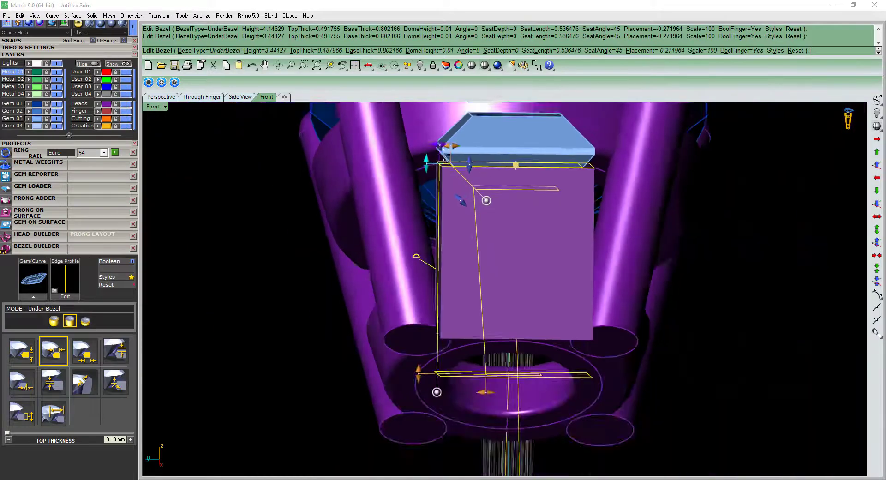
Scale the bezel to about 104% and lower the seat angle to 36.8°
scroll(463, 183, "up", 4)
scroll(432, 159, "up", 1)
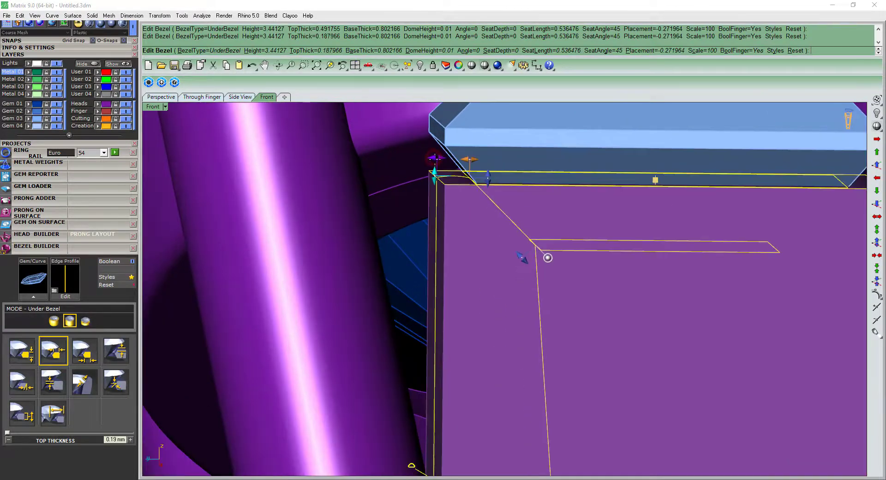
left_click_drag(433, 158, 432, 156)
scroll(434, 159, "down", 2)
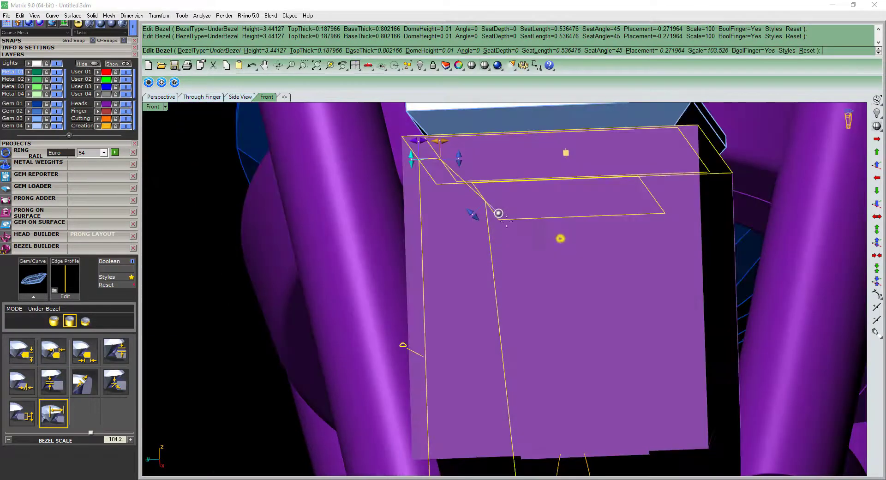
key("x")
scroll(507, 231, "up", 2)
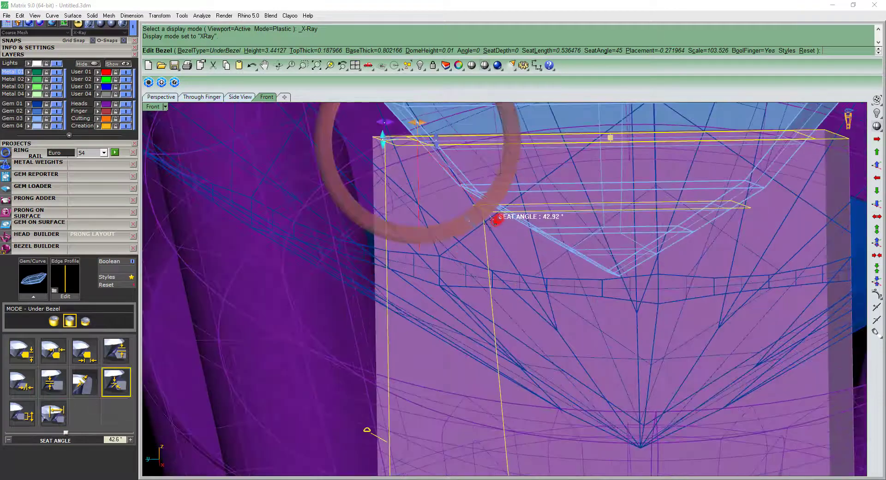
left_click_drag(487, 228, 487, 230)
right_click(479, 247)
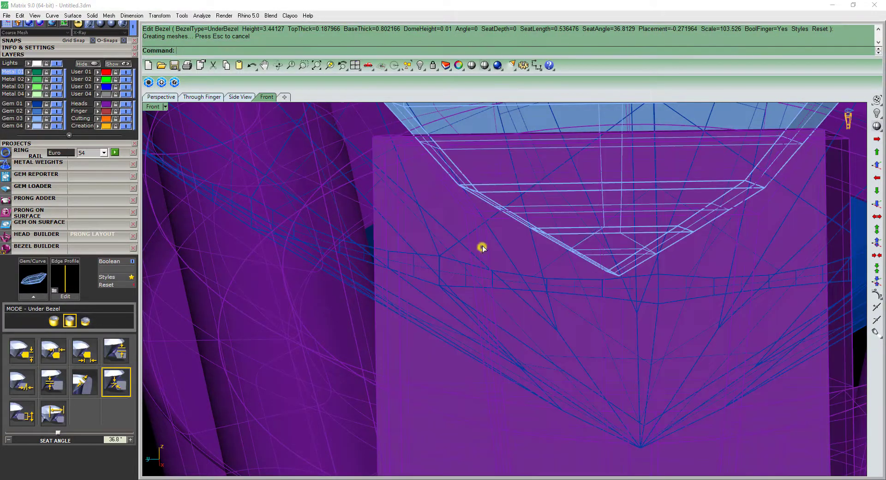
Reopen the bezel and lengthen its seat to 0.6 mm
left_click(482, 246)
key("p")
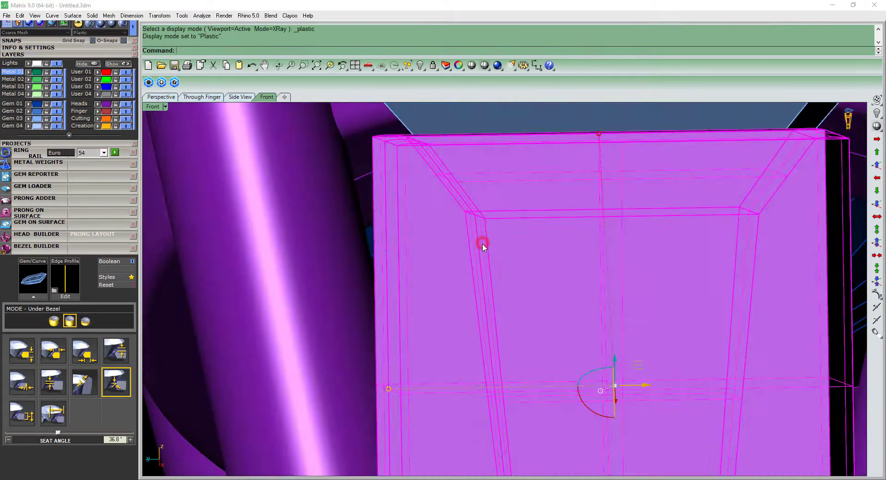
right_click(483, 251)
left_click(487, 256)
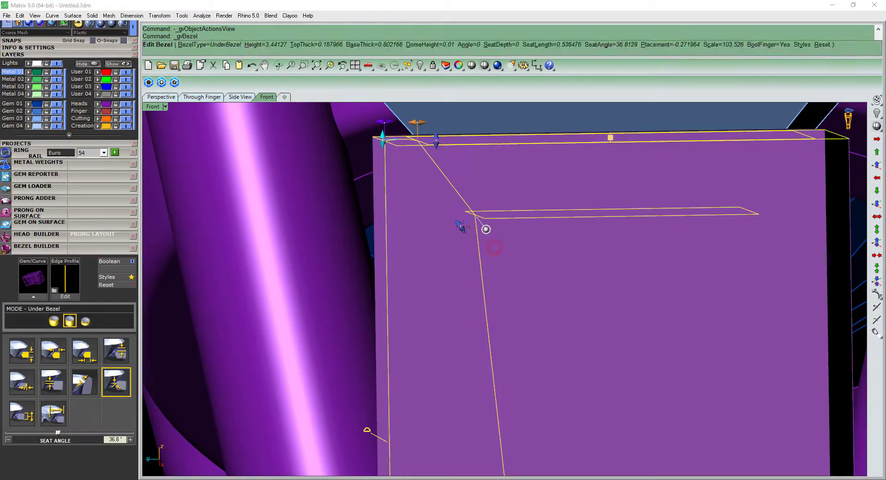
left_click_drag(469, 242, 478, 244)
mouse_move(478, 244)
right_mouse_down()
mouse_move(521, 328)
mouse_move(512, 380)
right_mouse_up()
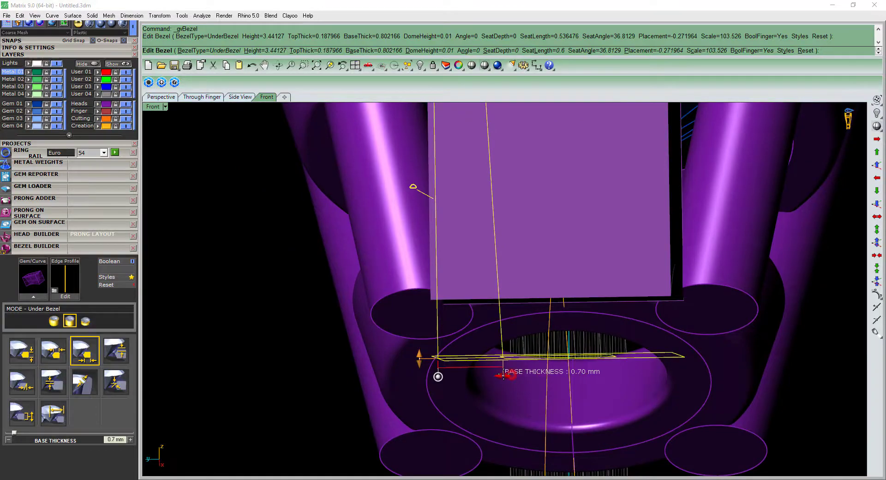
Set the bezel base thickness to 0.7 mm and check it against the reference photo
left_click_drag(503, 375, 503, 374)
mouse_move(503, 374)
right_mouse_down()
mouse_move(682, 305)
mouse_move(603, 322)
right_mouse_up()
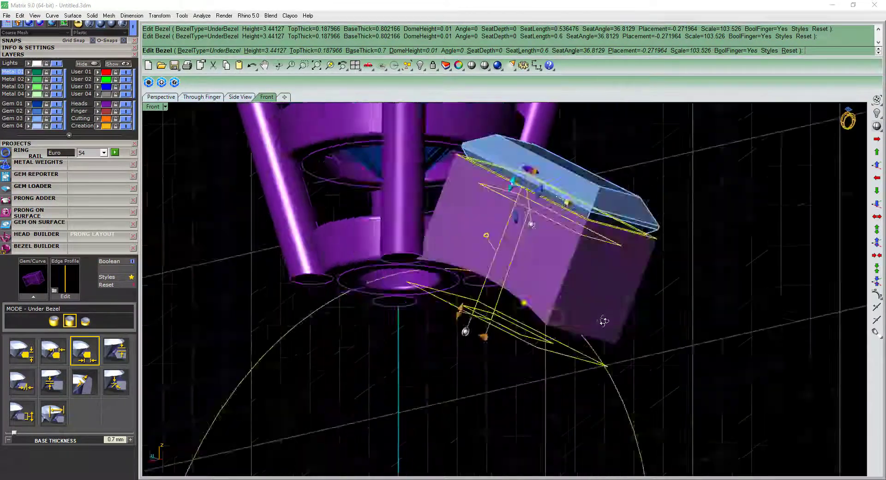
key("ctrl+F2")
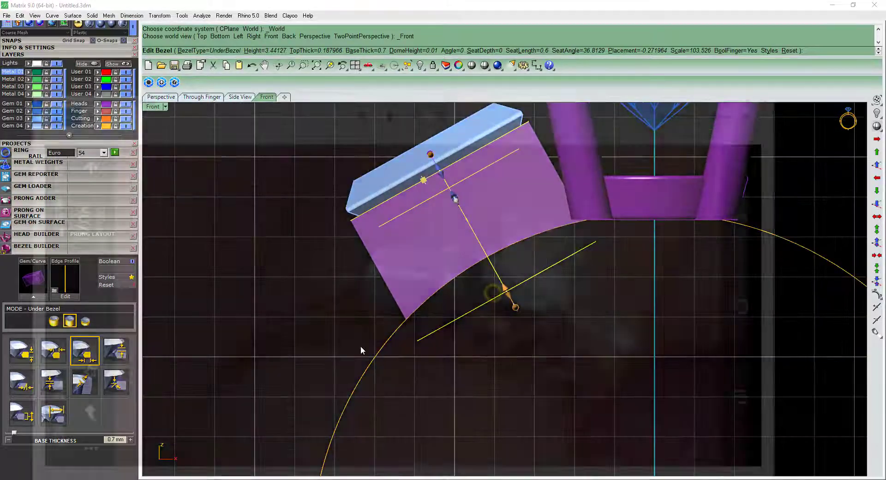
key("alt+Tab")
left_click(833, 6)
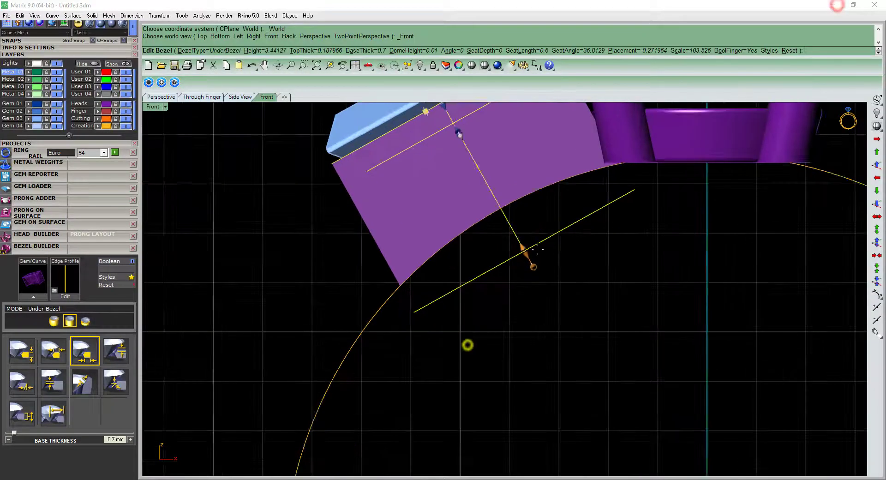
Adjust the bezel height down to 1.2 mm and finish editing
left_click_drag(523, 249, 516, 211)
scroll(485, 242, "up", 3)
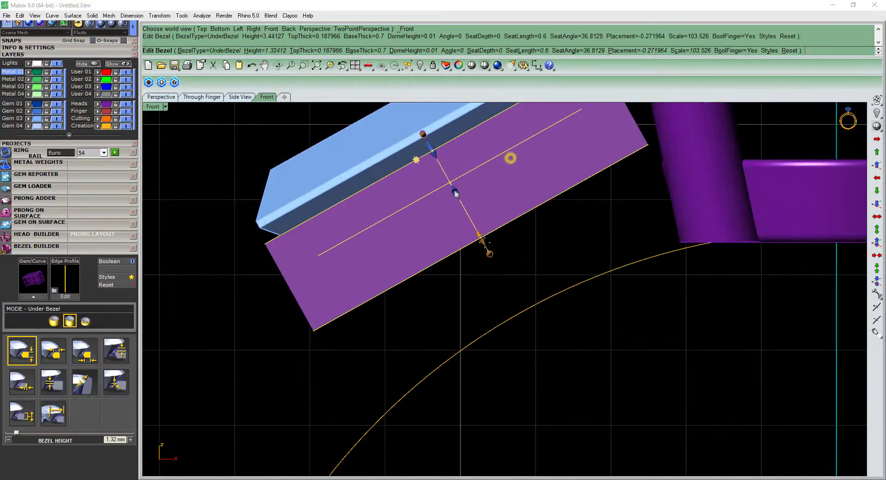
left_click_drag(478, 235, 482, 240)
scroll(523, 270, "down", 3)
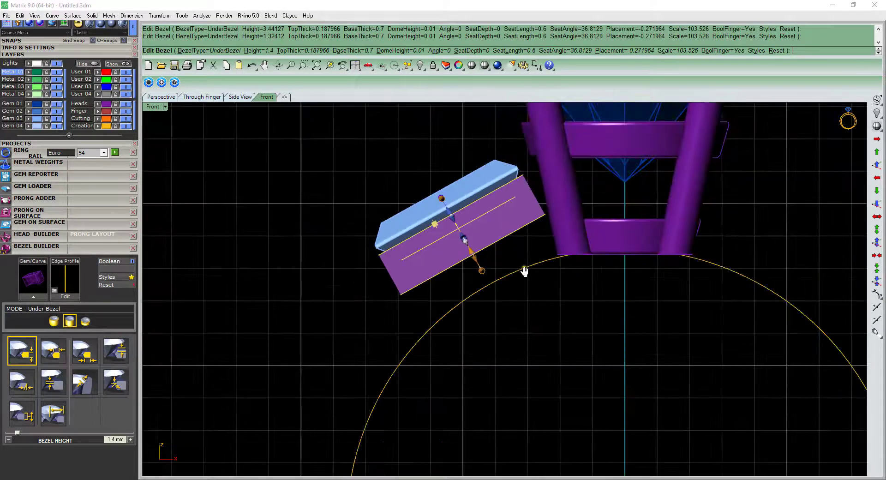
scroll(524, 268, "up", 2)
scroll(480, 277, "up", 2)
left_click_drag(472, 265, 466, 254)
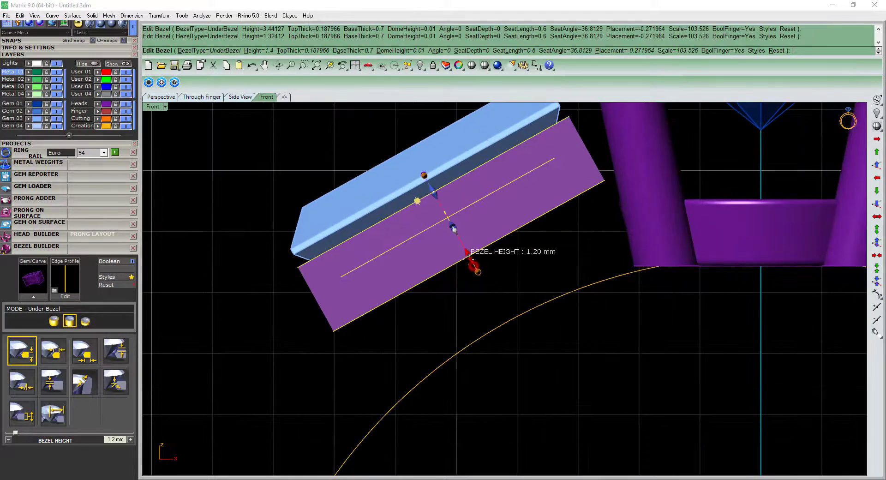
scroll(520, 243, "down", 3)
scroll(524, 301, "down", 2)
key("Return")
Reopen the bezel and tilt it to about -6°
scroll(419, 295, "up", 2)
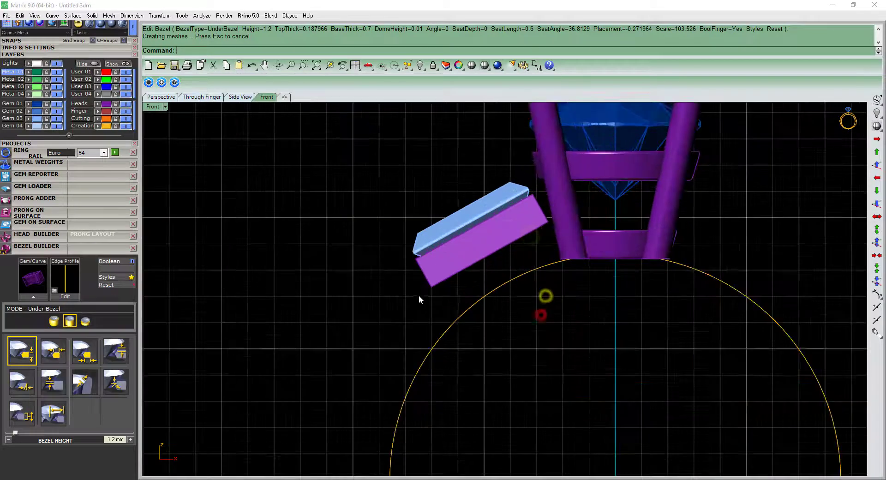
scroll(447, 277, "up", 3)
left_click(447, 276)
right_click(445, 243)
left_click(466, 237)
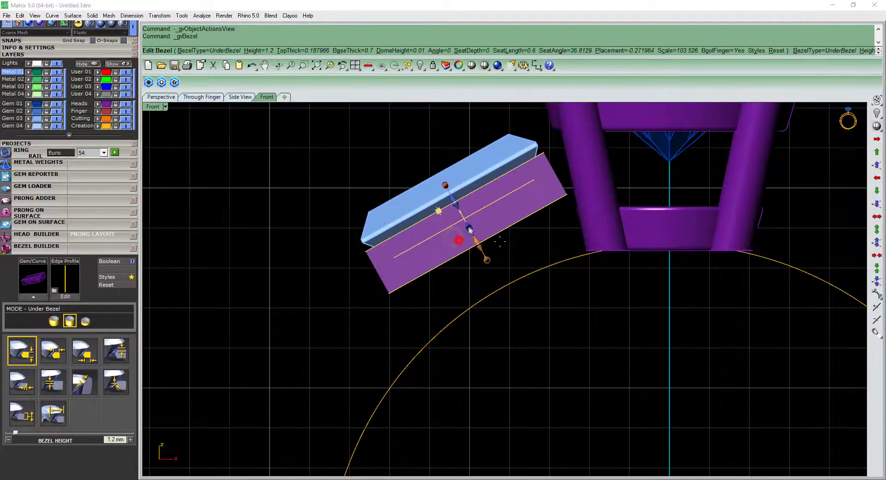
scroll(425, 305, "up", 2)
right_click_drag(425, 305, 413, 316)
left_click_drag(412, 318, 411, 315)
Commit the -6.4° tilt, then give the bezel the curved Profile 23 edge
key("Return")
scroll(429, 299, "down", 2)
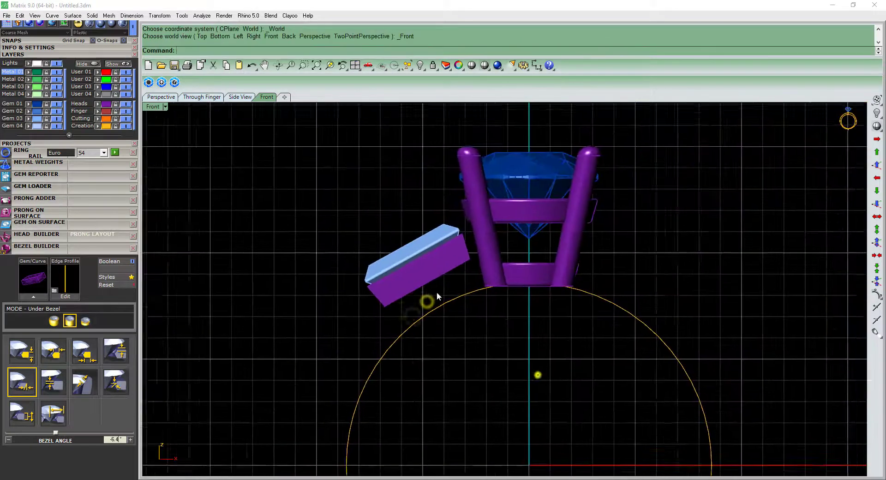
scroll(438, 296, "up", 3)
right_click_drag(409, 308, 397, 295)
right_click(406, 286)
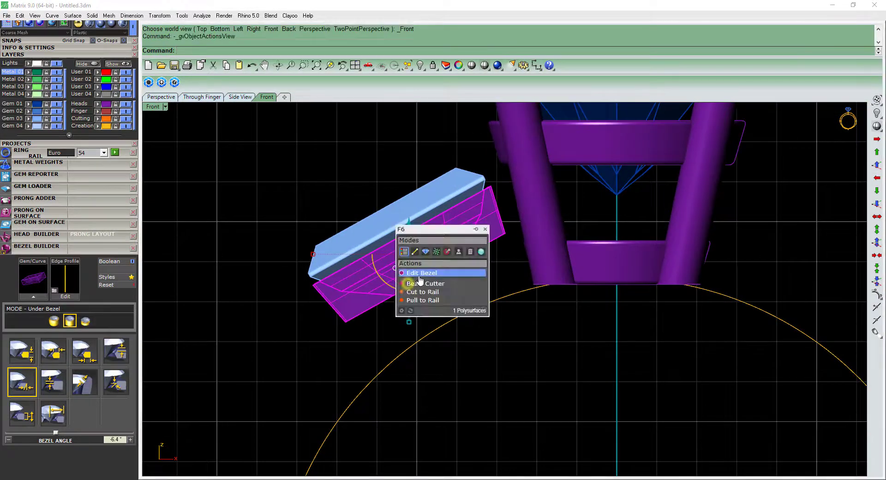
left_click(405, 283)
left_click(77, 280)
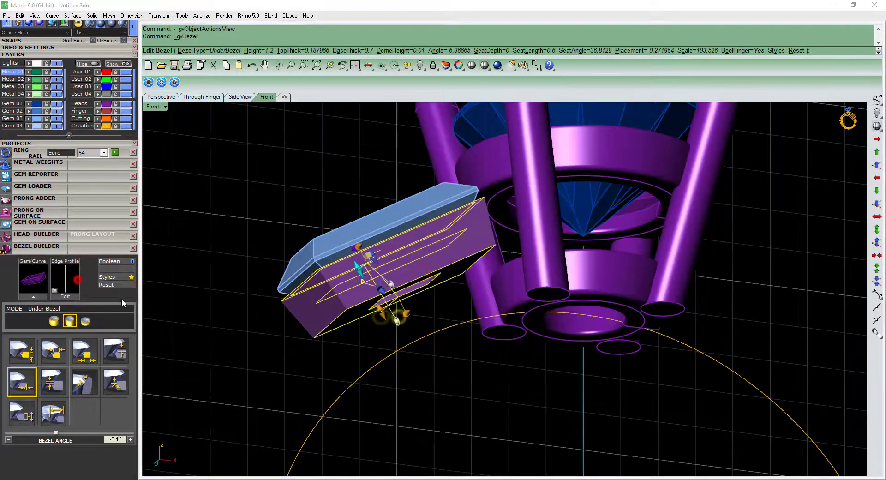
double_click(370, 172)
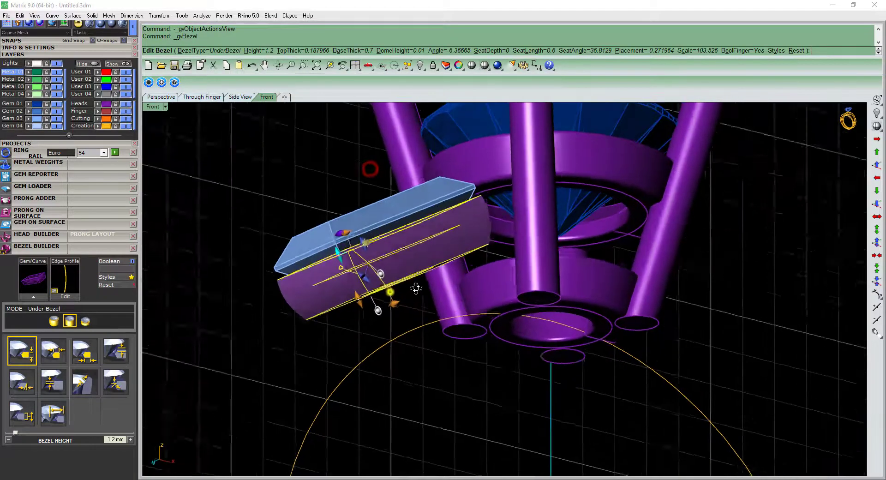
left_click(109, 251)
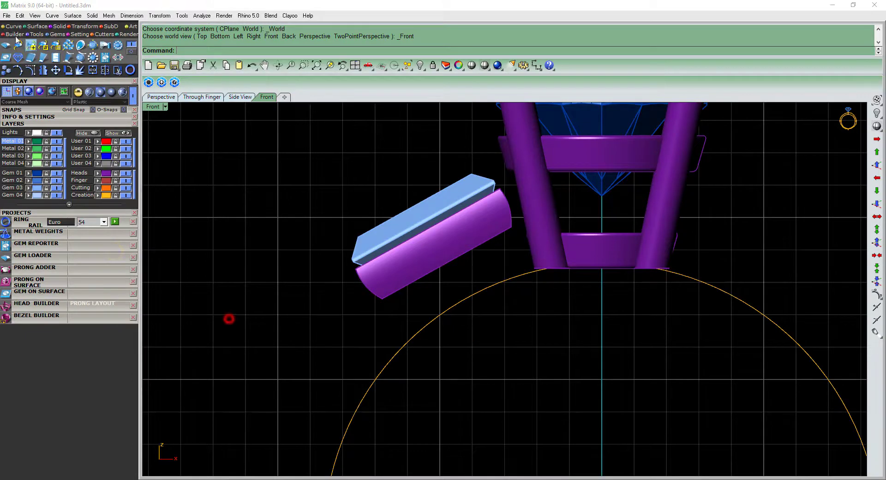
Draw an interpolated curve under the baguette toward the head, pulling one point down to the rail
left_click(30, 44)
scroll(392, 245, "up", 2)
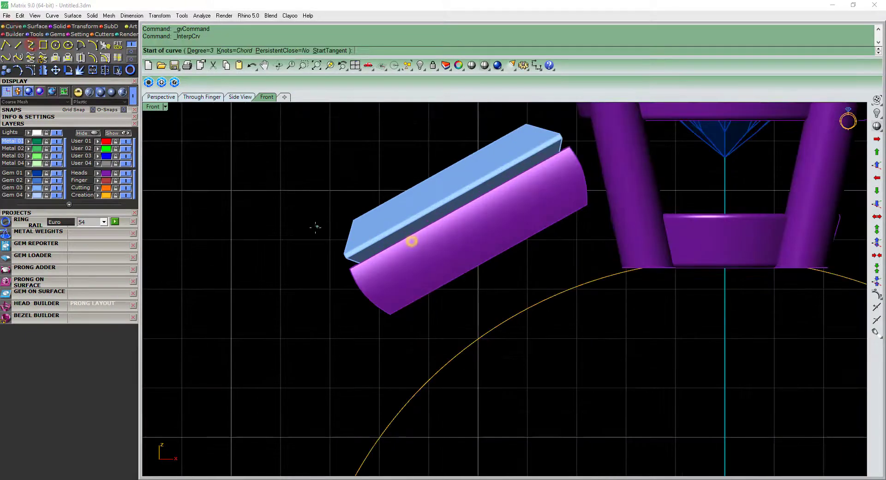
left_click(351, 280)
left_click(415, 333)
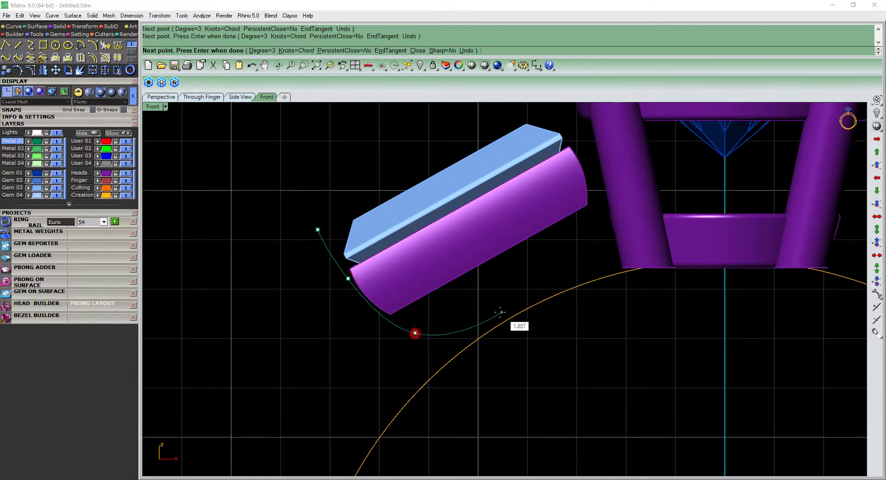
right_click(621, 238)
right_click_drag(602, 255, 514, 298)
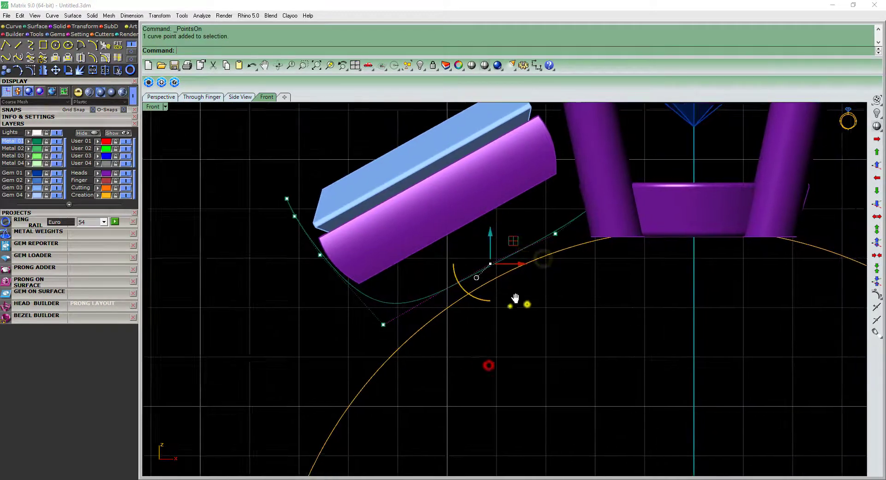
left_click_drag(490, 263, 464, 297)
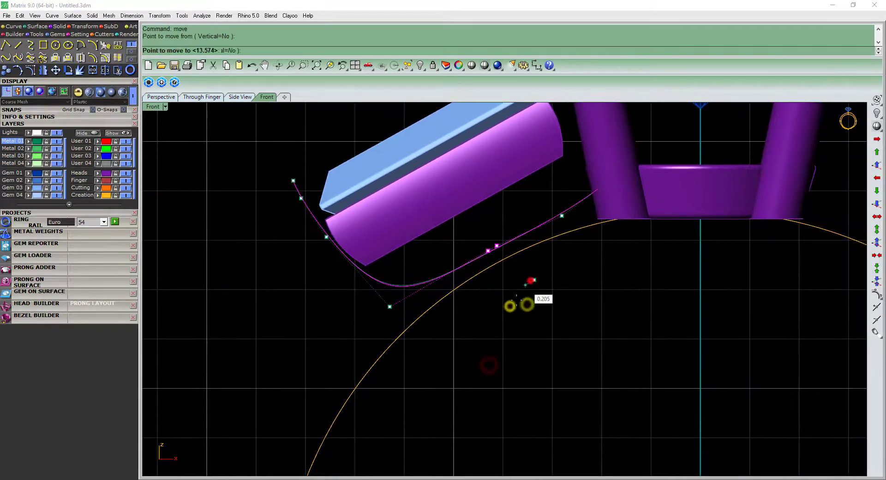
left_click(442, 304)
right_click_drag(515, 310, 504, 316)
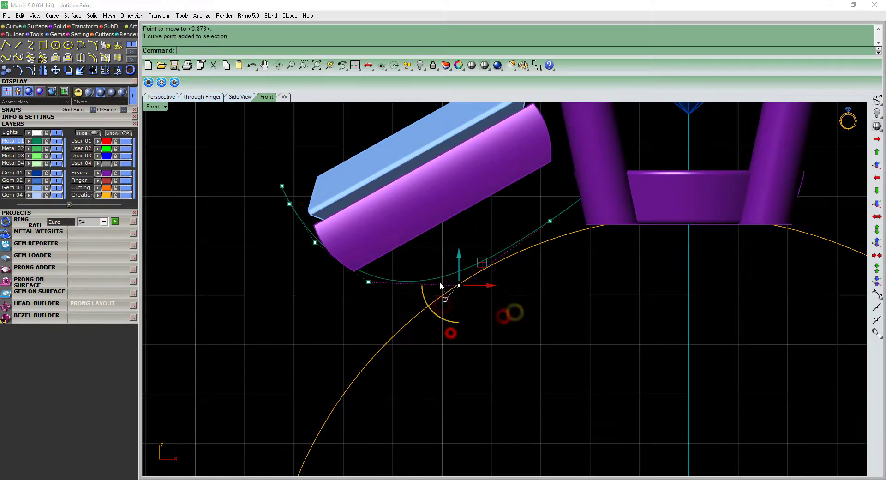
mouse_move(417, 281)
right_mouse_down()
mouse_move(429, 240)
mouse_move(400, 235)
right_mouse_up()
Sweep a flat-capped round Pipe along the curve, redoing it until the green tube is placed
type("Pipe")
key("Return")
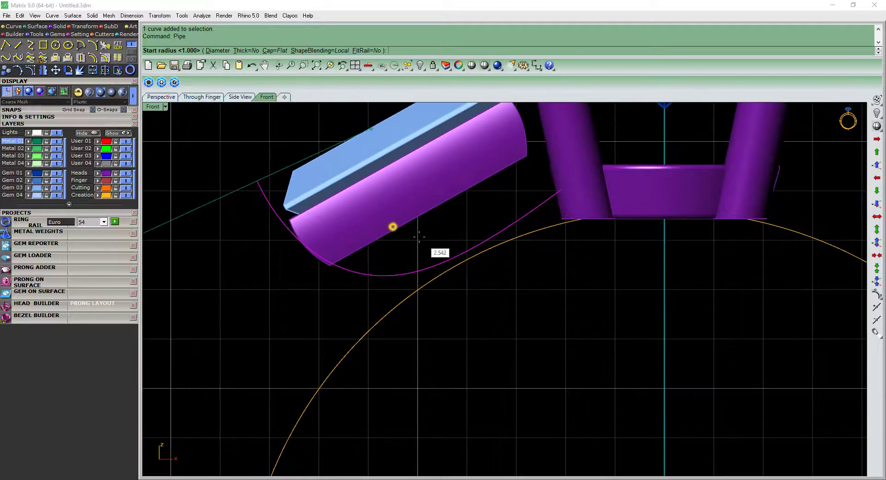
key("Return")
key("Return")
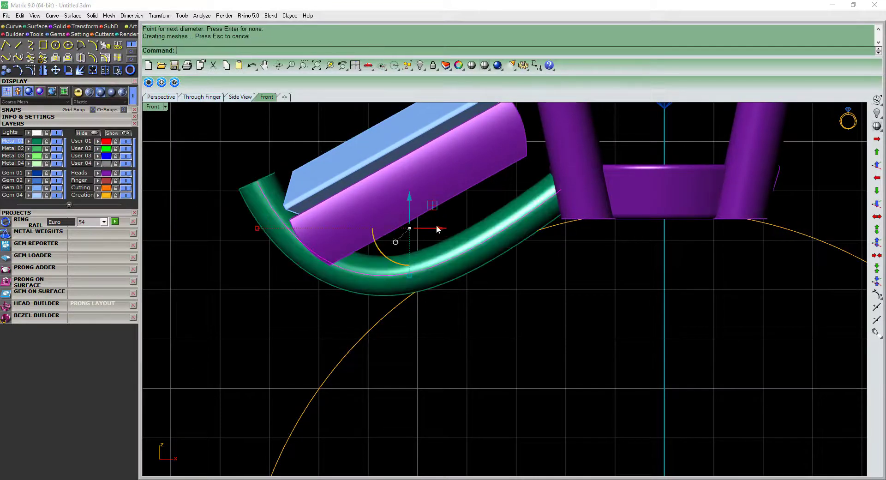
key("ctrl+z")
key("Return")
right_click_drag(436, 239, 454, 237)
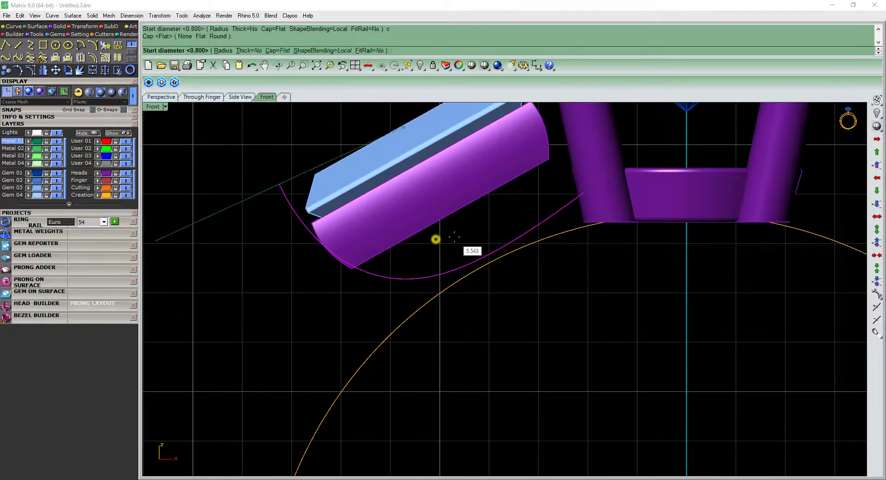
key("Return")
key("ctrl+z")
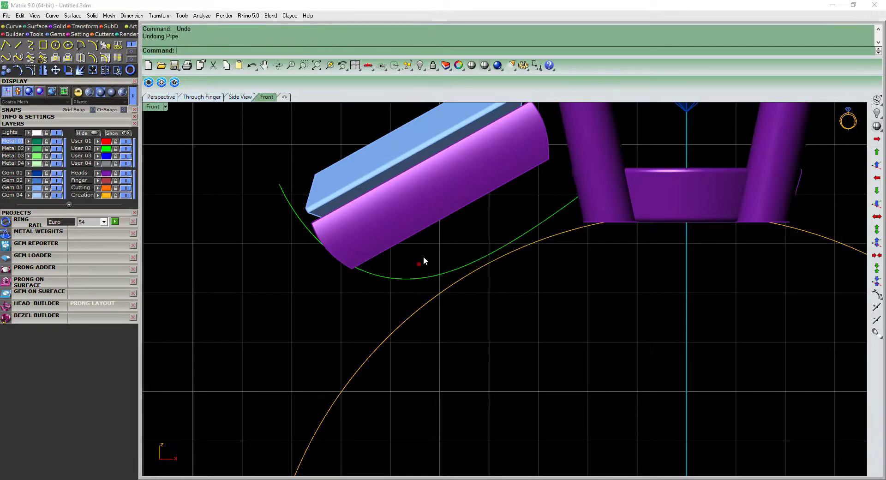
left_click(420, 265)
type("Pip")
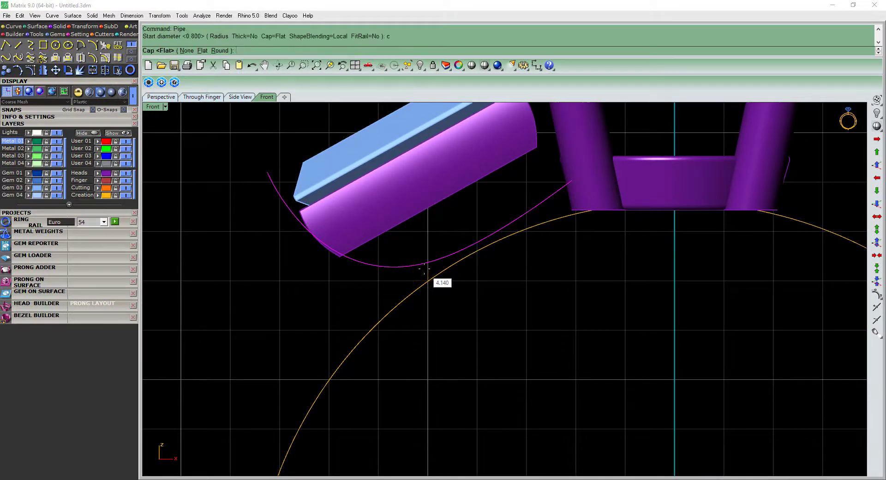
key("Return")
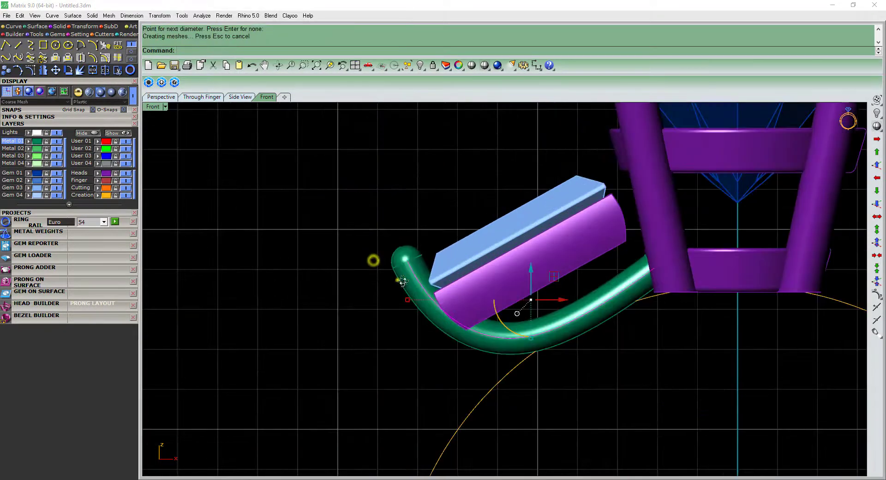
scroll(469, 291, "up", 5)
Move the tube into place and show the Front view in wireframe
left_click(422, 154)
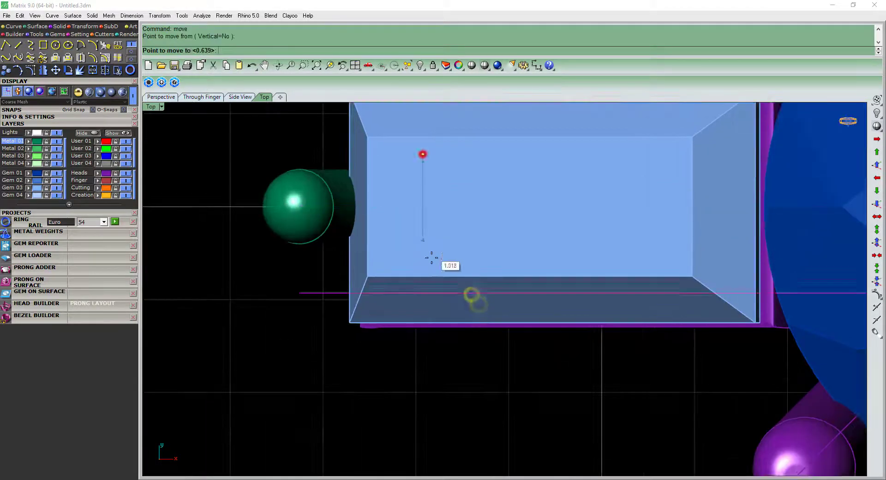
left_click(431, 272)
key("ctrl+F2")
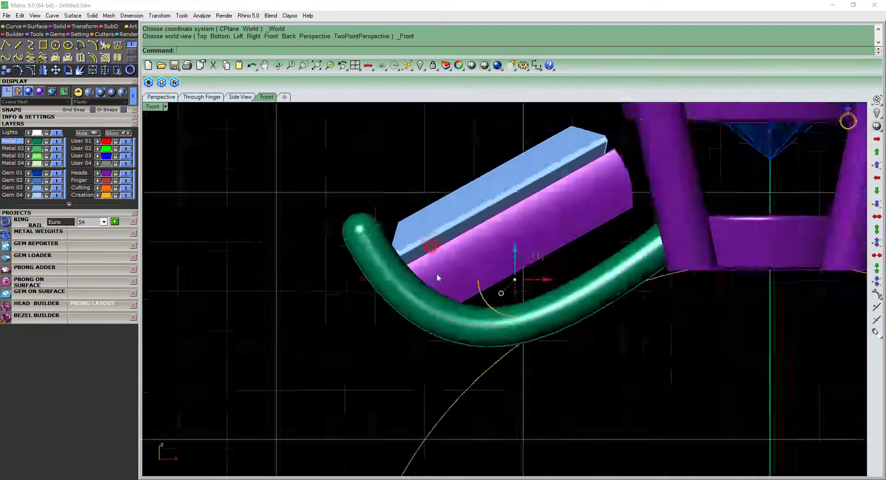
scroll(433, 290, "up", 2)
type("a")
key("Return")
Set the rotation centre at 0,0,0 and pick the first rotation reference point
scroll(427, 286, "up", 3)
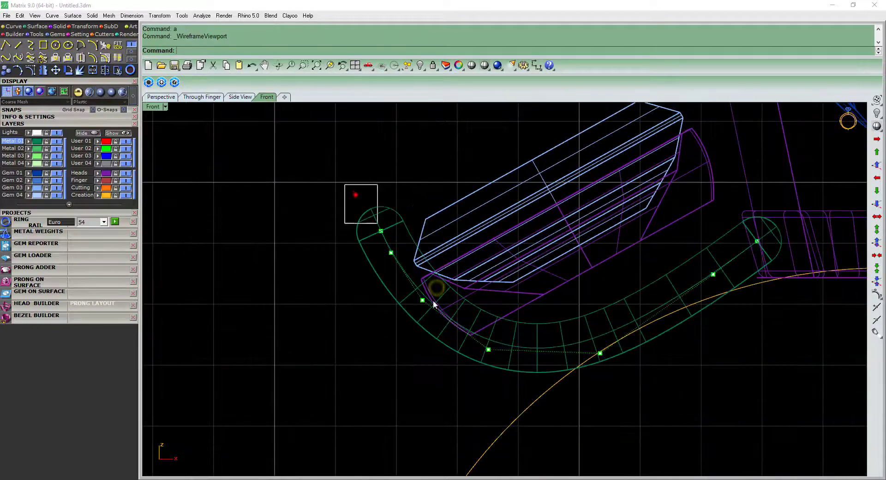
scroll(469, 315, "up", 1)
type("0,0,0")
key("Return")
scroll(439, 225, "up", 1)
left_click(430, 200)
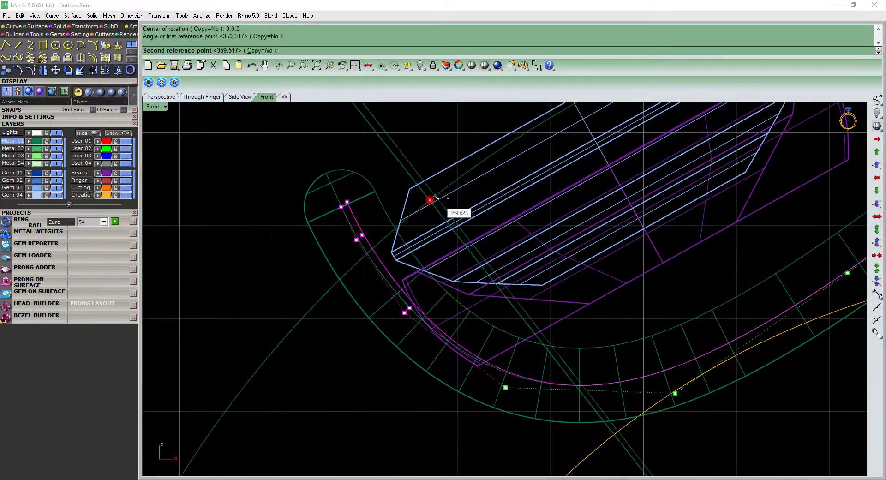
scroll(445, 198, "down", 3)
scroll(549, 339, "up", 2)
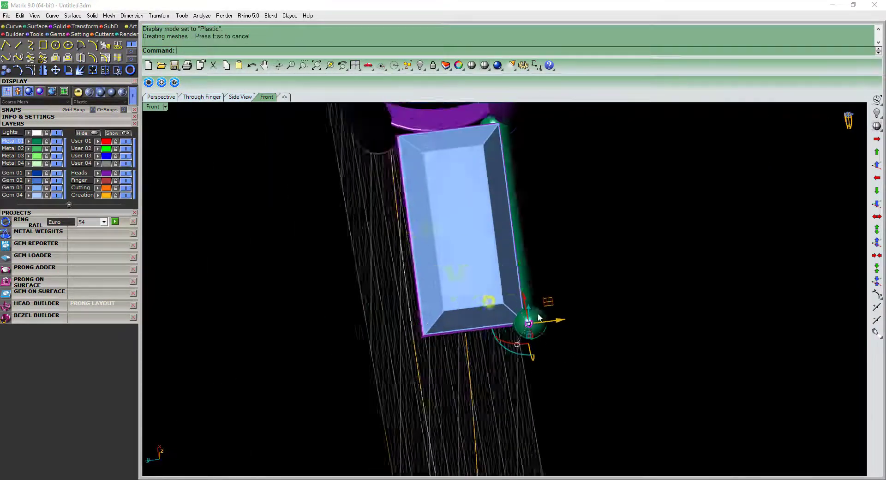
scroll(509, 302, "up", 2)
scroll(414, 319, "up", 2)
scroll(486, 336, "down", 1)
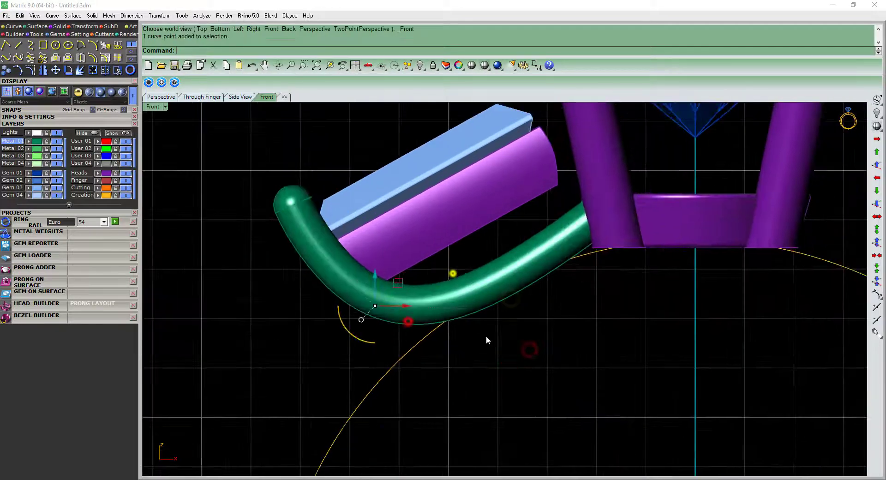
type("a")
key("Return")
Select a group of the curve's control points and rotate them
left_click_drag(543, 358, 426, 225)
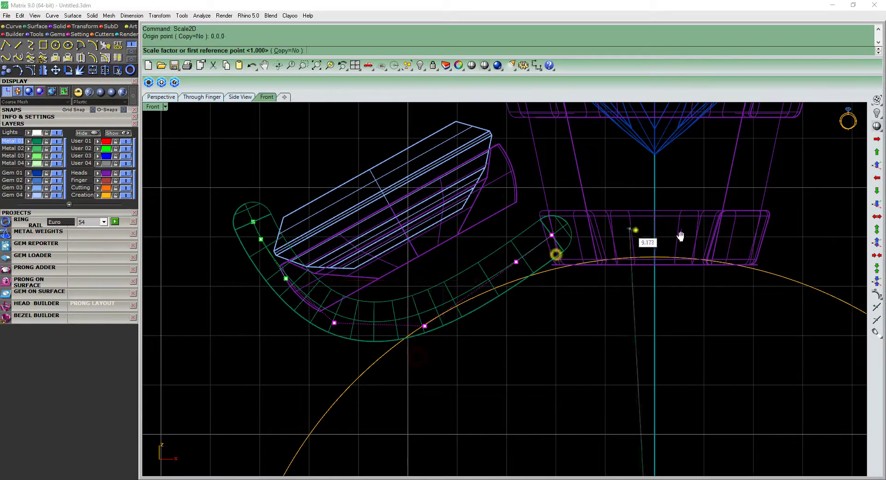
scroll(685, 211, "up", 2)
right_click_drag(685, 211, 718, 211)
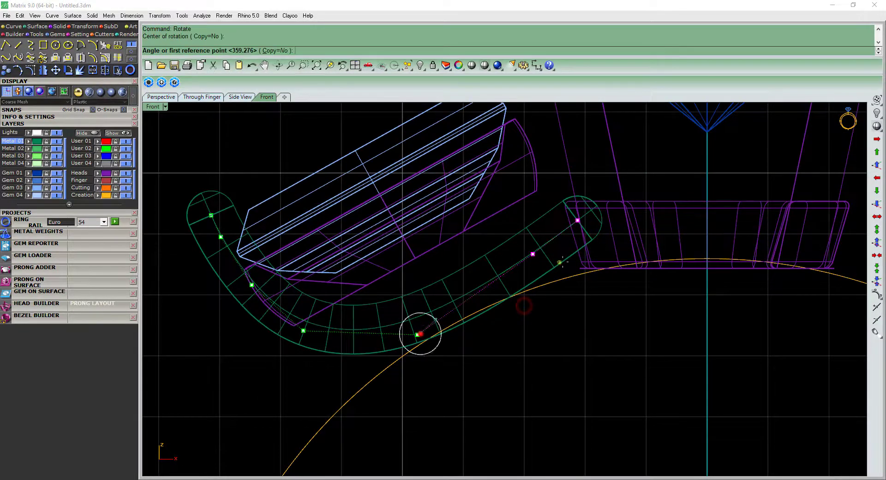
scroll(562, 261, "up", 3)
left_click(621, 193)
left_click(645, 223)
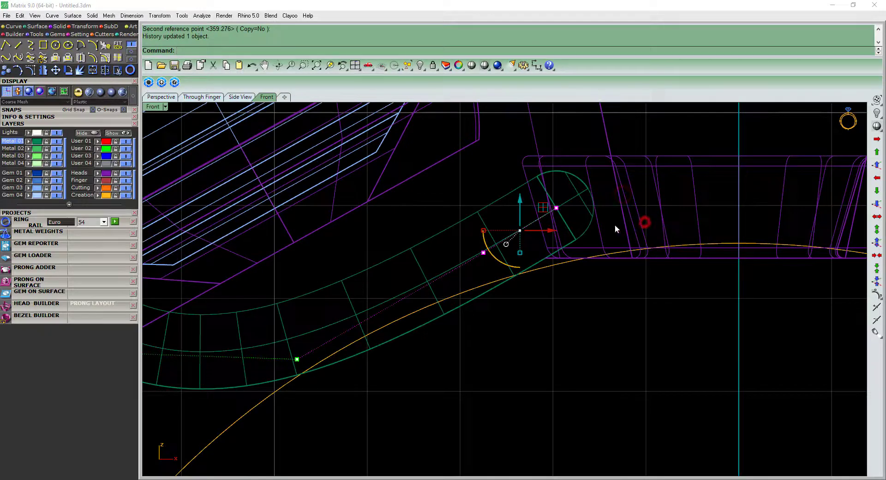
Move two of the curve's control points to new positions with Move
scroll(615, 224, "down", 2)
scroll(438, 305, "up", 2)
type("move")
key("Return")
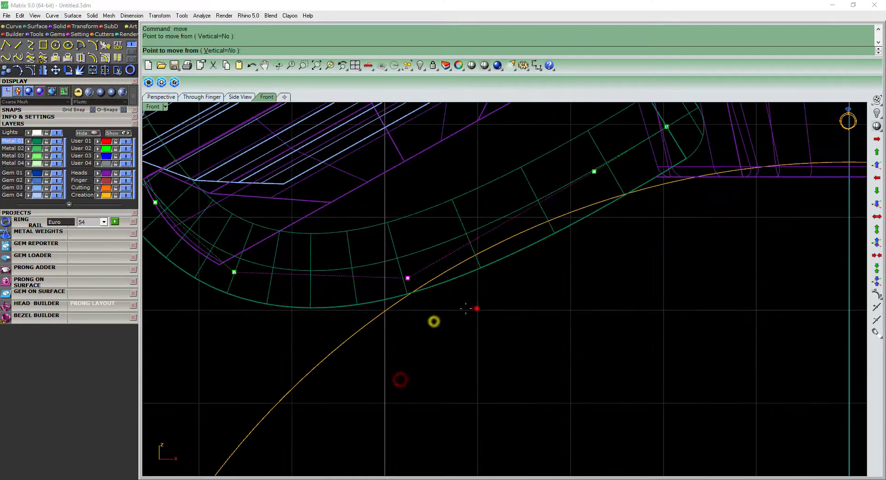
left_click(450, 315)
type("m")
key("Return")
right_click_drag(203, 322, 271, 337)
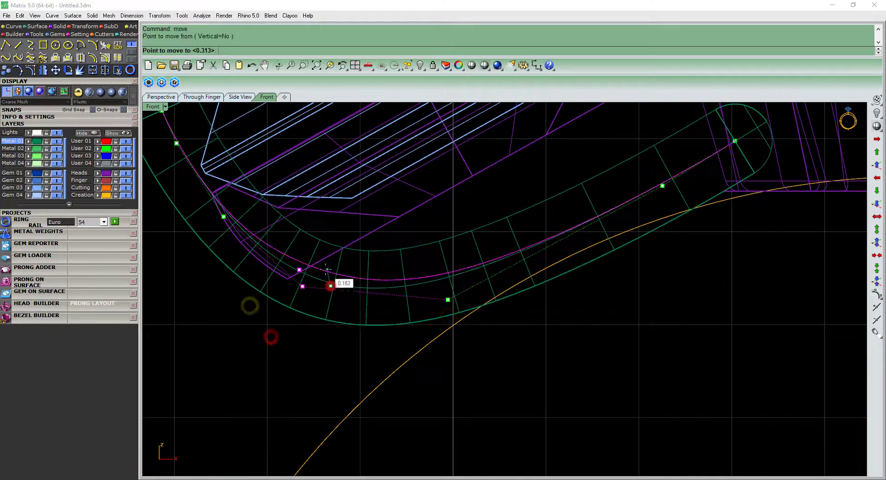
left_click(331, 286)
Move another control point higher and to the left, then clear the selection
scroll(389, 311, "down", 2)
scroll(390, 311, "up", 2)
type("m")
key("Return")
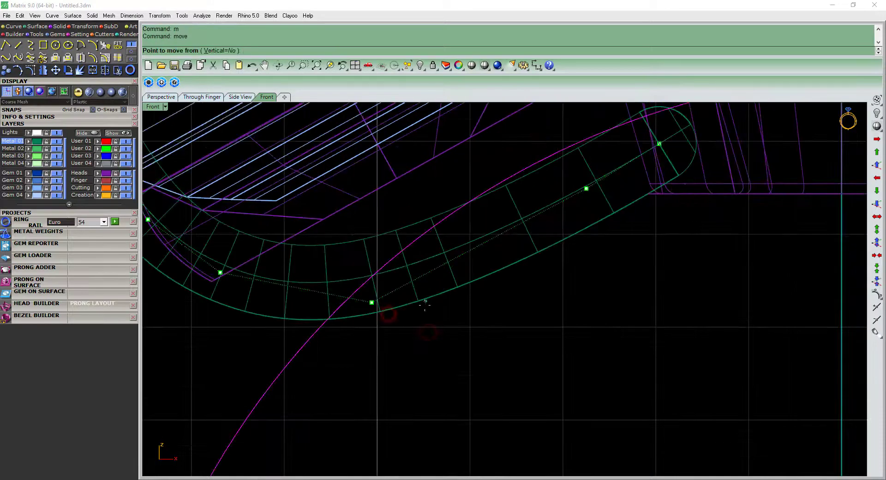
left_click(424, 307)
left_click(424, 331)
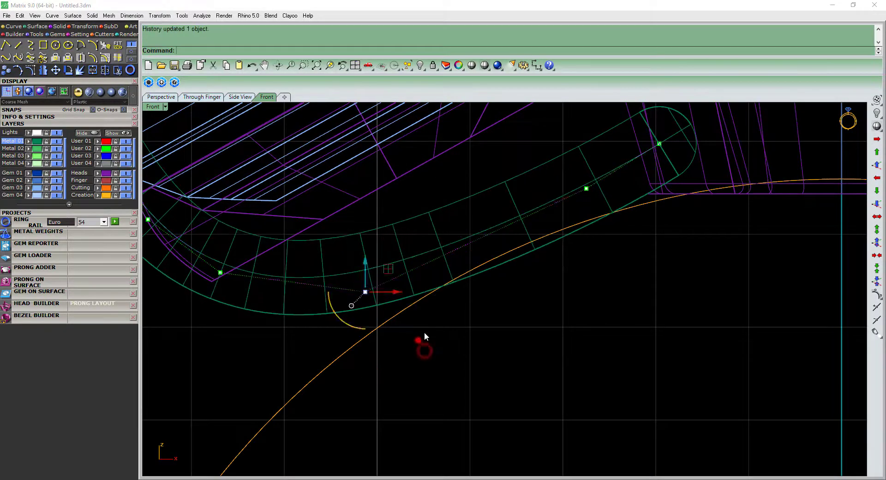
left_click(602, 217)
Rotate the tube end toward the centre head and check the fit in shaded display
scroll(609, 219, "down", 2)
scroll(610, 262, "up", 2)
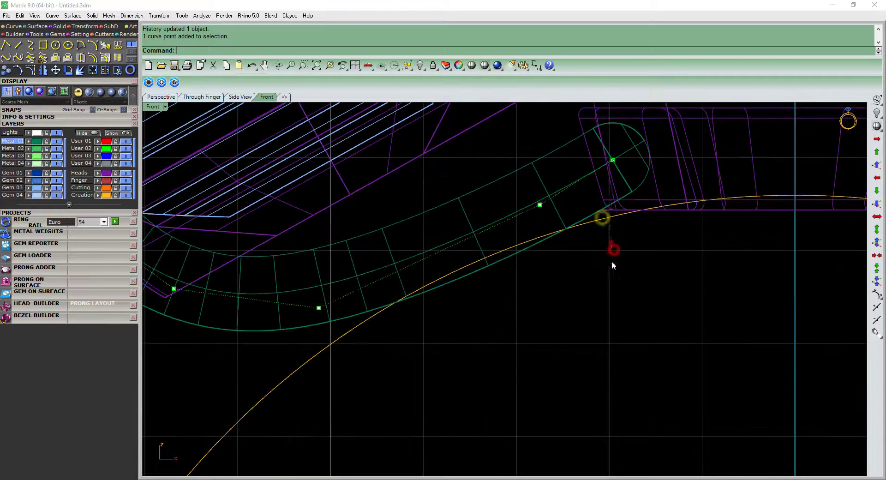
left_click(540, 203)
scroll(541, 204, "down", 2)
scroll(540, 203, "up", 2)
left_click(627, 163)
left_click(646, 183)
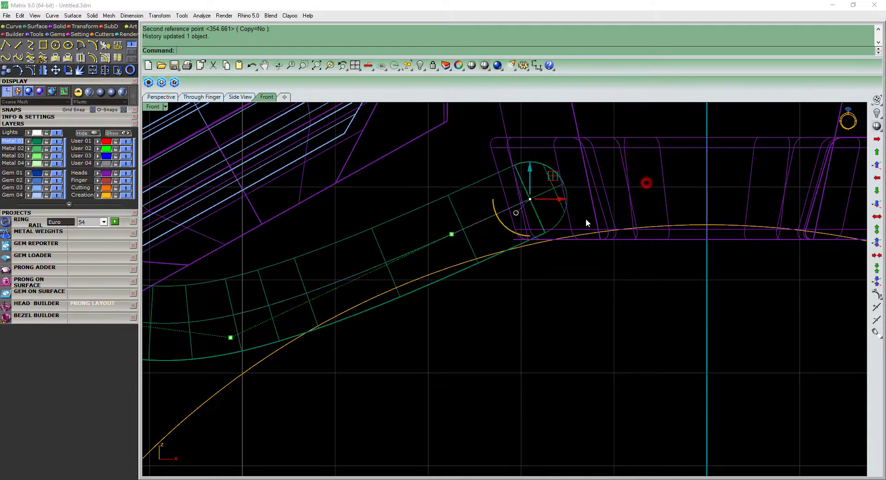
type("a")
key("Return")
Back in wireframe, move another of the curve's control points
scroll(558, 243, "down", 3)
scroll(488, 255, "down", 2)
scroll(452, 264, "up", 4)
key("ctrl+alt+w")
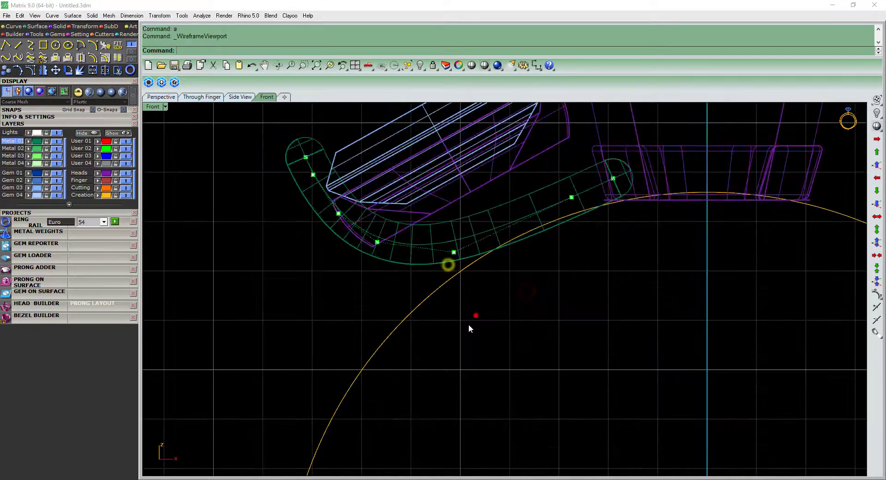
scroll(491, 267, "up", 1)
type("m")
key("Return")
scroll(521, 264, "up", 2)
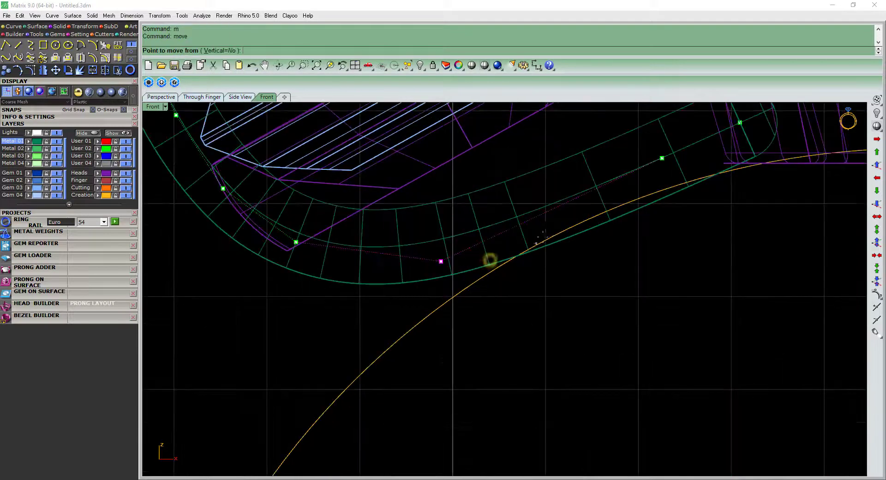
left_click(532, 252)
Reposition the curve point near the head so the tube meets the head's lower rail
scroll(531, 253, "down", 2)
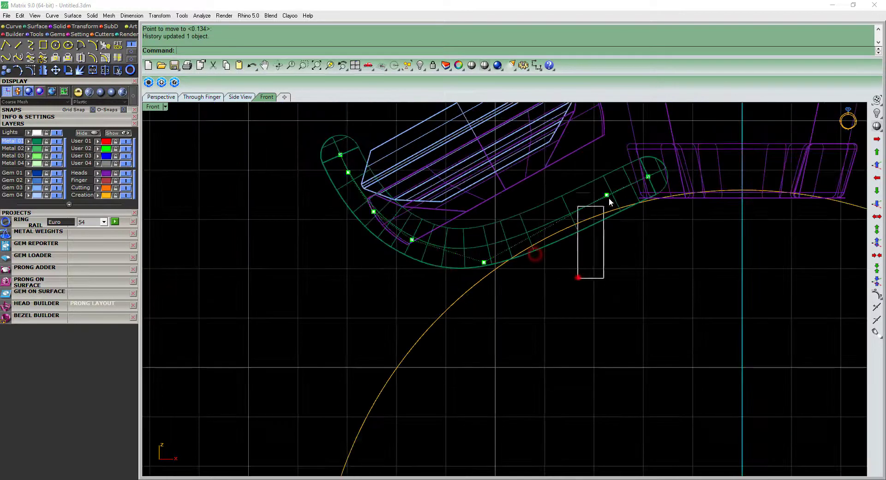
left_click_drag(578, 277, 605, 203)
left_click(582, 240)
scroll(555, 248, "down", 2)
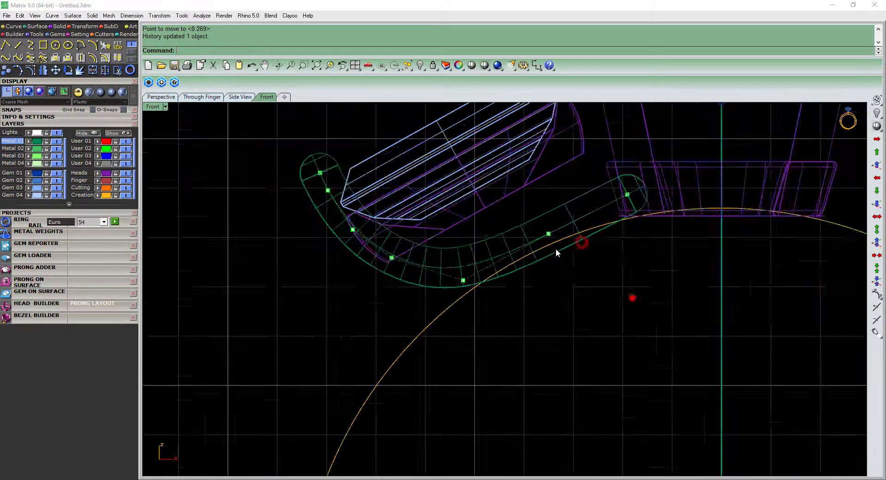
type("a")
key("Return")
Mirror the tube across the ring in Top view, then undo the mirrored copy
scroll(467, 297, "down", 2)
left_click(446, 286)
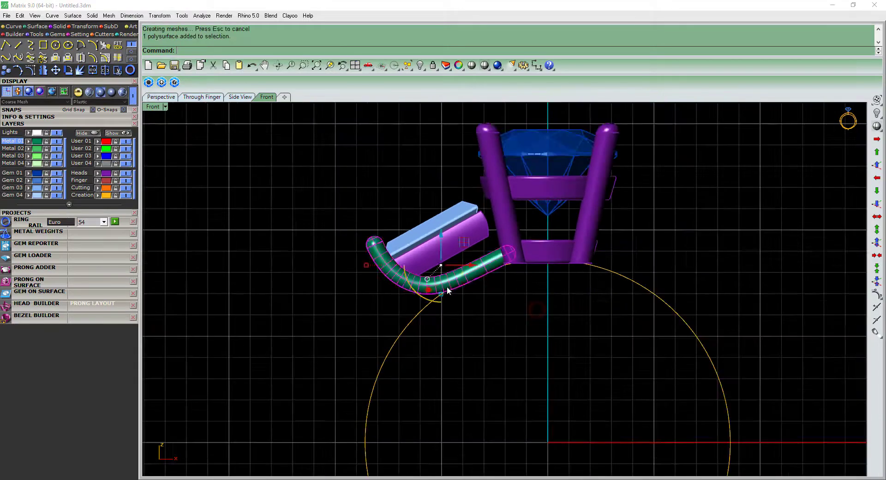
key("ctrl+F1")
type("mirror")
key("Return")
left_click(322, 269)
scroll(321, 269, "up", 3)
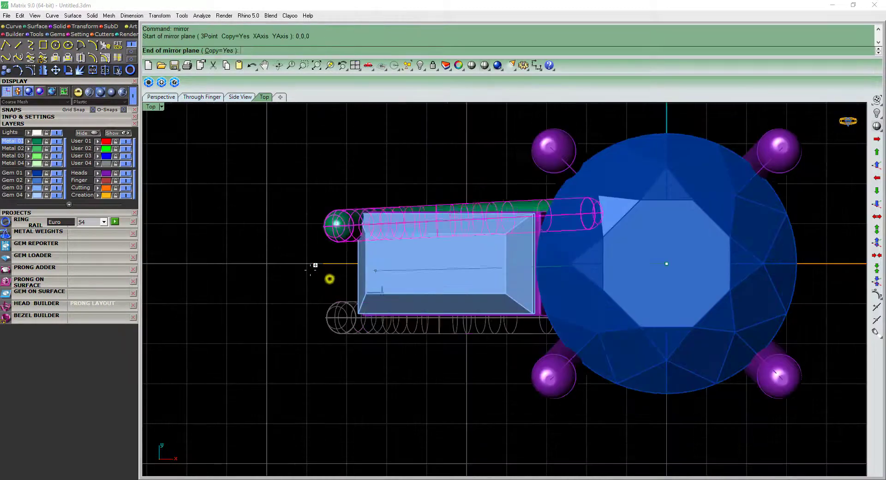
left_click(328, 277)
key("ctrl+F4")
scroll(623, 323, "up", 3)
mouse_move(623, 323)
right_mouse_down()
mouse_move(502, 291)
mouse_move(509, 309)
mouse_move(417, 341)
right_mouse_up()
key("ctrl+z")
left_click(502, 290)
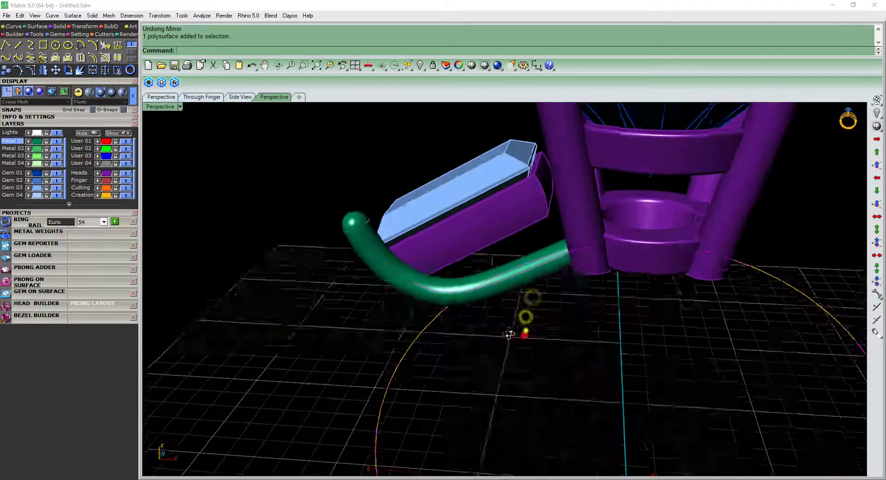
Turn on the rail curve's control points and drag them to adjust the tube's bend
key("F10")
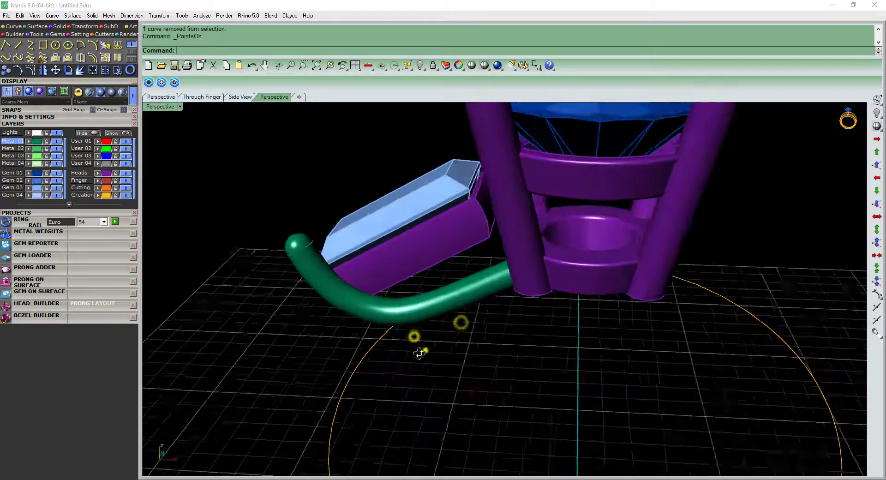
left_click_drag(542, 253, 358, 389)
mouse_move(358, 390)
right_mouse_down()
mouse_move(481, 256)
mouse_move(480, 266)
right_mouse_up()
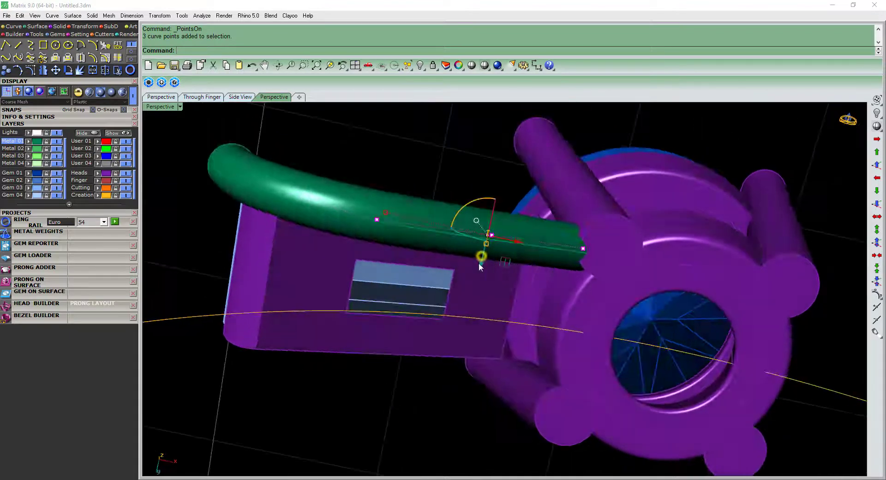
left_click_drag(477, 275, 477, 276)
right_click_drag(521, 307, 530, 275)
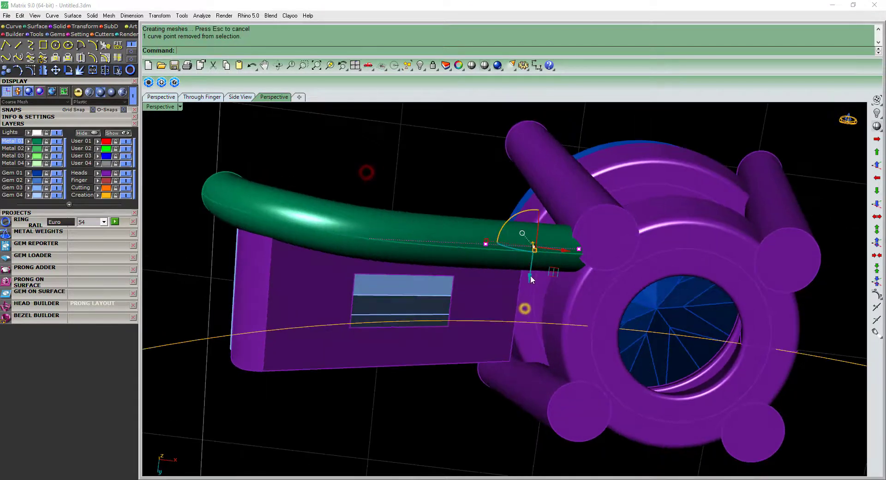
left_click_drag(530, 274, 527, 283)
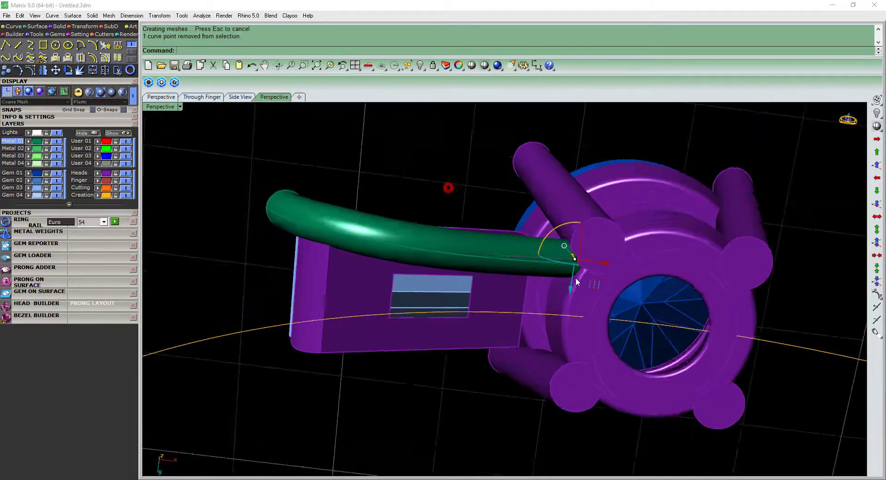
mouse_move(583, 297)
right_mouse_down()
mouse_move(490, 339)
mouse_move(484, 319)
right_mouse_up()
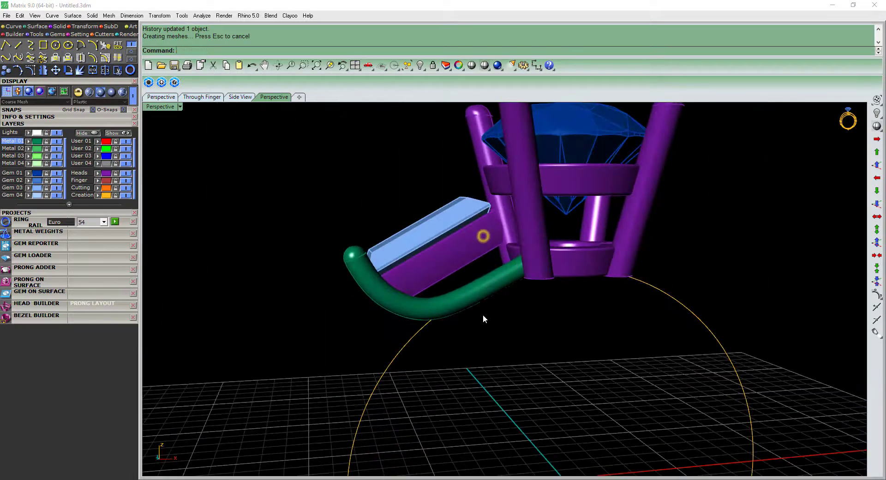
right_click_drag(495, 252, 424, 300)
Delete the old tube and run Pipe along the reshaped rail curve
key("Delete")
left_click(422, 326)
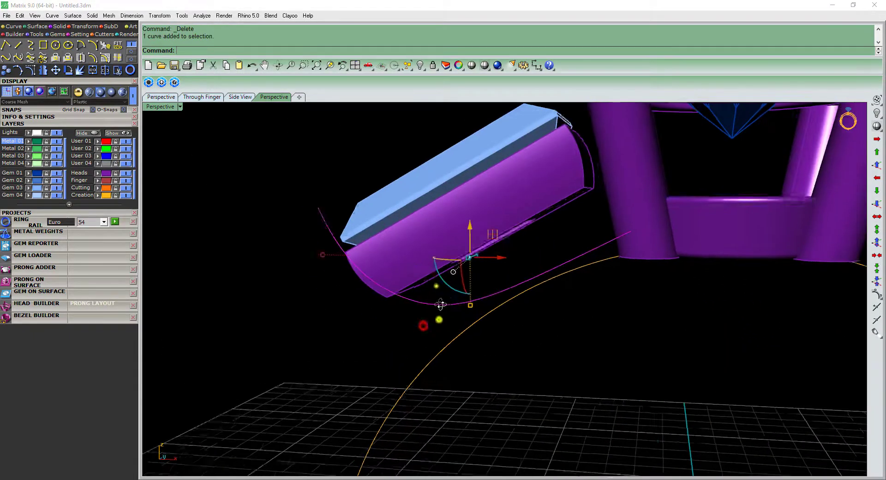
scroll(454, 312, "up", 5)
type("Pl")
key("Return")
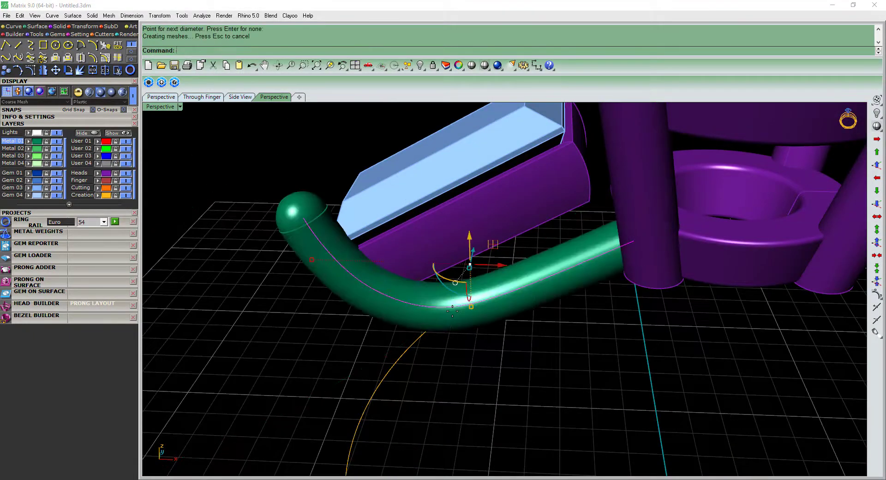
mouse_move(452, 310)
right_mouse_down()
mouse_move(600, 283)
mouse_move(489, 277)
right_mouse_up()
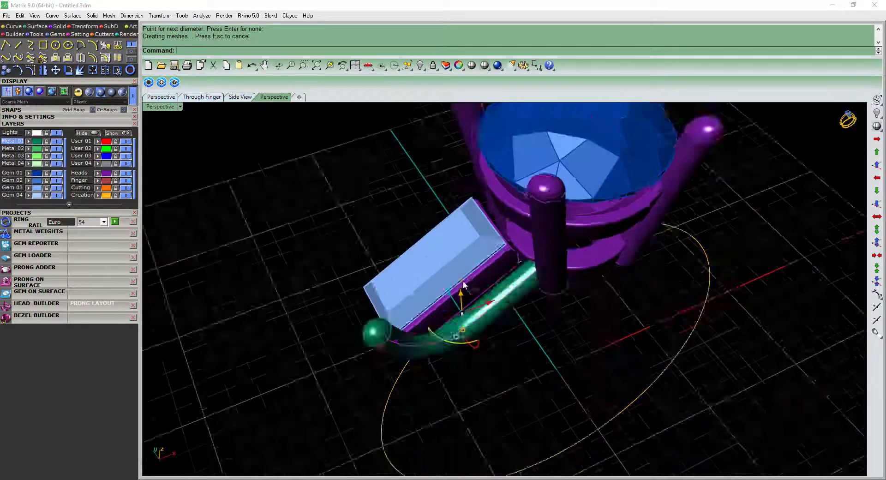
Rebuild the pipe at 0.9 diameter and start mirroring it in Top view
key("ctrl+z")
key("Return")
scroll(484, 266, "up", 3)
type("0")
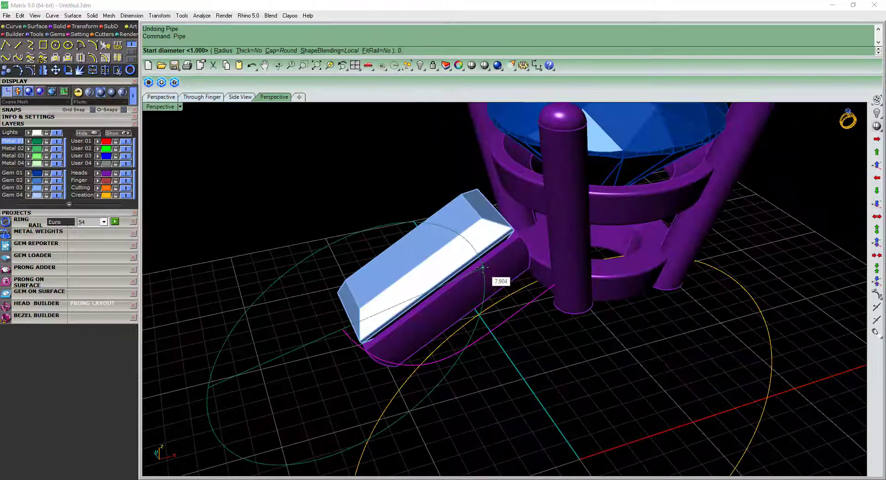
type(".9")
key("Return")
key("Return")
scroll(529, 304, "down", 3)
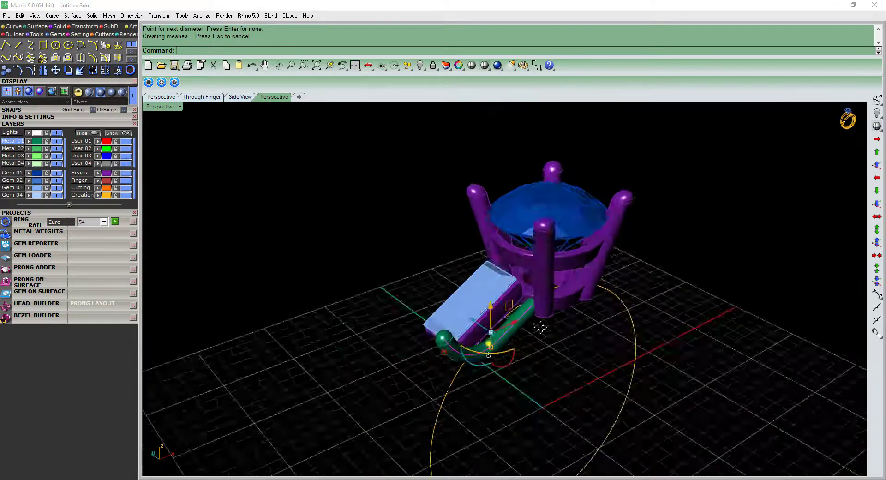
scroll(462, 335, "up", 4)
key("ctrl+m")
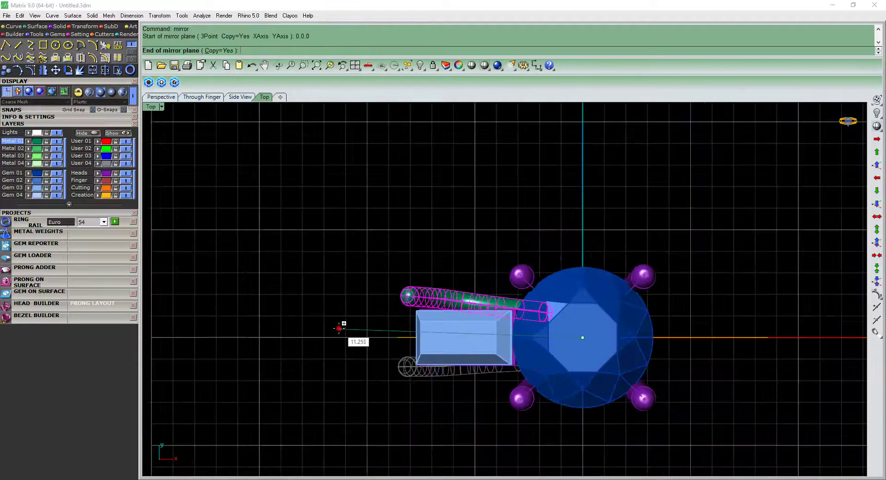
Show the rail curve's control points, inspect the ring in 3D, and return to Top view
scroll(455, 330, "up", 2)
scroll(454, 330, "up", 3)
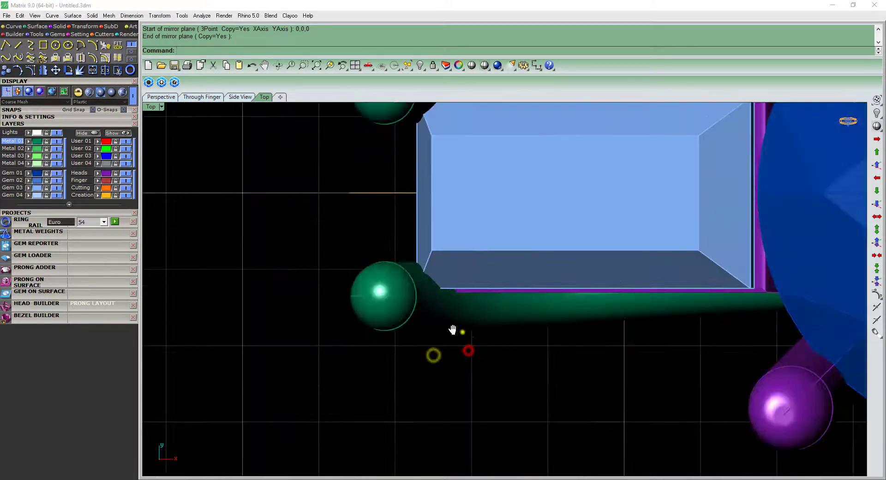
scroll(456, 350, "down", 4)
mouse_move(458, 359)
right_mouse_down("ctrl+shift")
mouse_move(485, 292)
mouse_move(497, 338)
right_mouse_up("ctrl+shift")
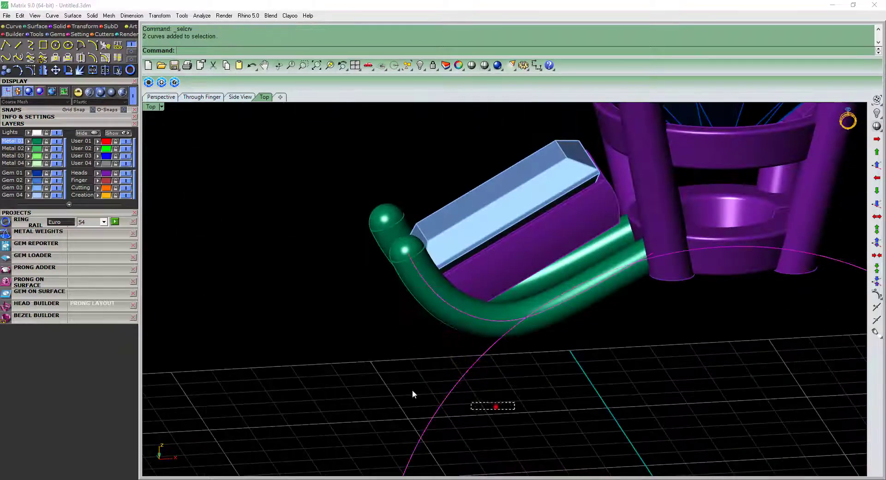
key("F10")
right_click_drag(412, 389, 451, 329, "ctrl+shift")
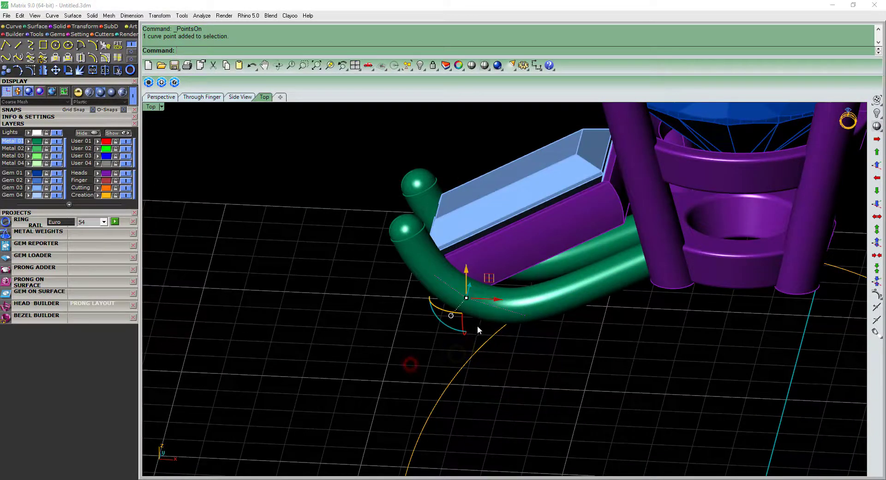
key("Home")
scroll(461, 359, "up", 5)
Move a rail curve point to a new position at the baguette edge in wireframe
type("m")
key("Return")
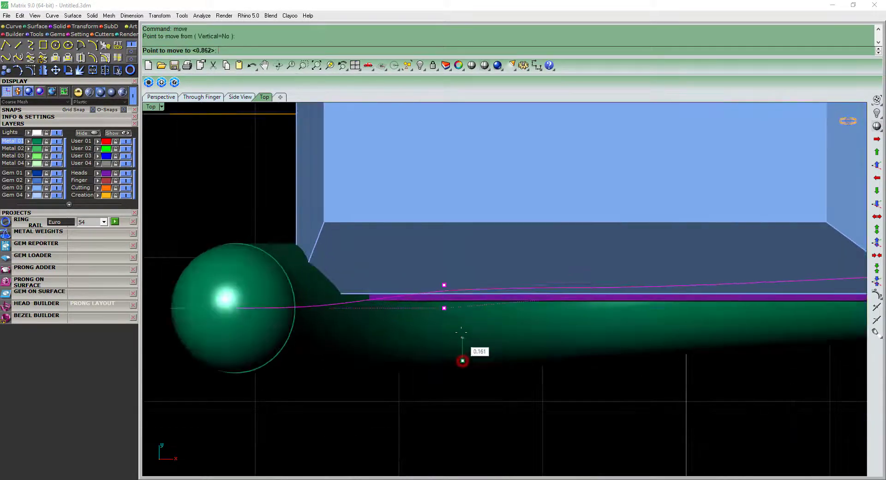
scroll(461, 335, "down", 3)
left_click_drag(793, 254, 792, 254)
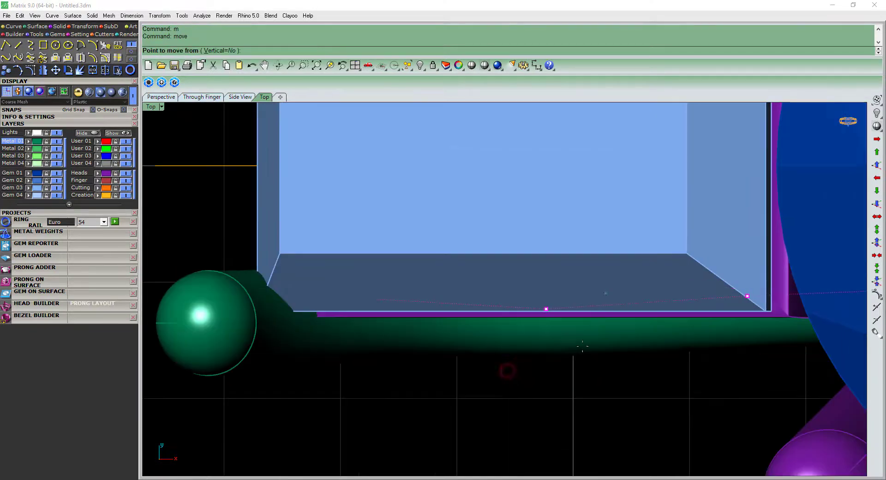
type("a")
key("Return")
key("Return")
scroll(550, 318, "up", 2)
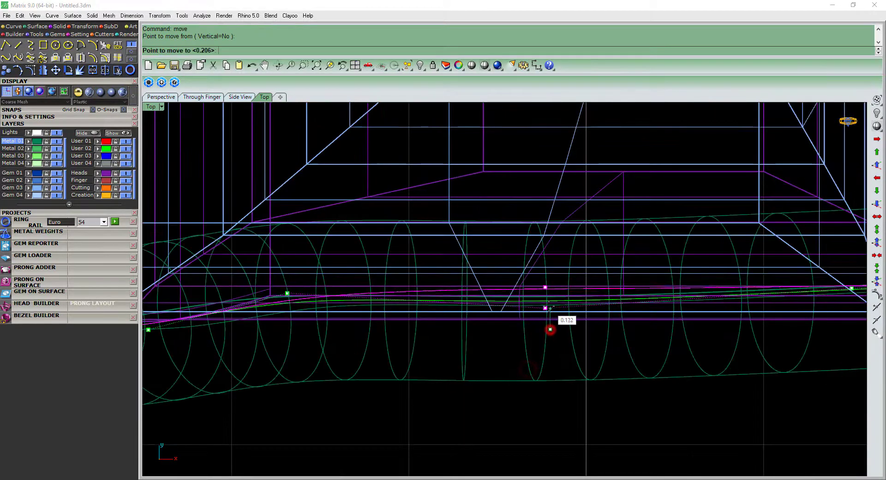
left_click(551, 306)
scroll(552, 305, "down", 3)
Select the two tube-end points and drag them with the gumball so both tubes bend
mouse_move(582, 326)
right_mouse_down()
mouse_move(628, 293)
mouse_move(718, 283)
mouse_move(715, 214)
mouse_move(688, 165)
mouse_move(716, 189)
mouse_move(544, 247)
right_mouse_up()
scroll(716, 189, "up", 2)
left_click_drag(514, 210, 577, 310)
right_click_drag(577, 310, 560, 194)
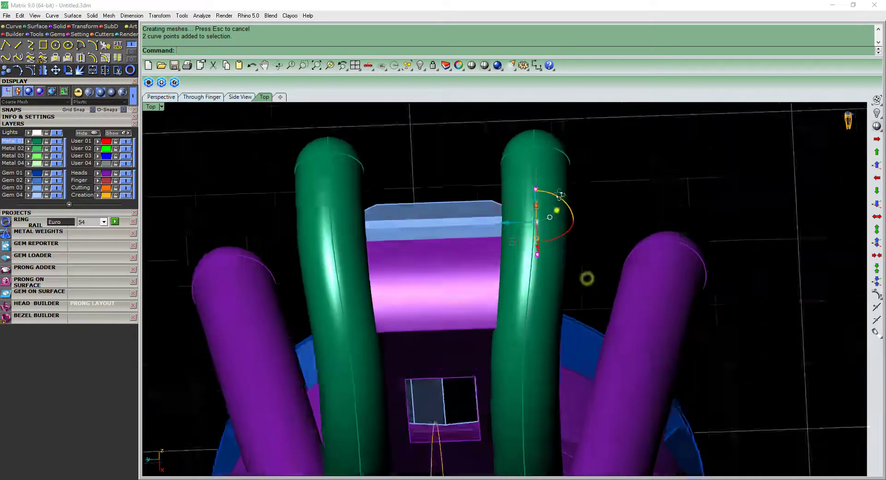
left_click_drag(597, 122, 505, 203)
right_click_drag(504, 203, 510, 257)
left_click_drag(510, 257, 504, 257)
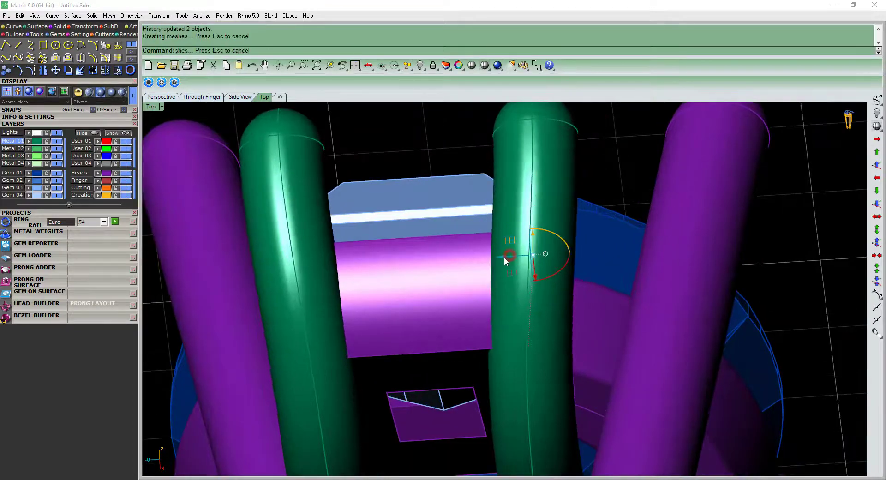
Inspect the bent tubes from side and top angles and select a single rail point
scroll(503, 256, "down", 5)
right_click_drag(524, 267, 445, 347)
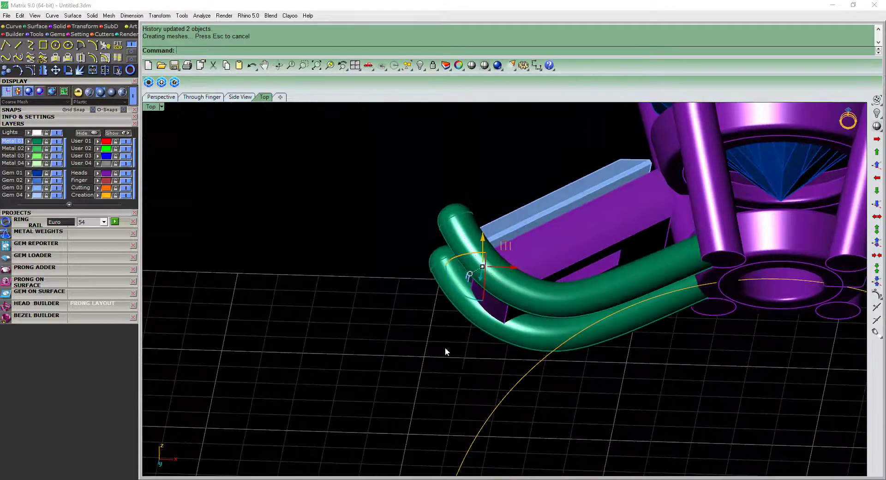
left_click(583, 311)
mouse_move(549, 381)
right_mouse_down()
mouse_move(583, 311)
mouse_move(632, 283)
mouse_move(519, 355)
mouse_move(537, 270)
mouse_move(461, 380)
right_mouse_up()
key("F3")
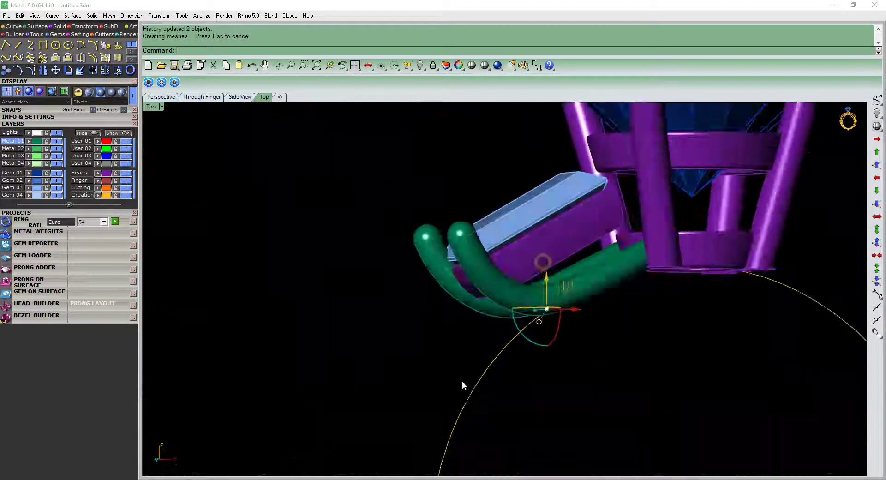
Draw a short upright line in Front view and make the prong pipe along it
scroll(529, 408, "up", 5)
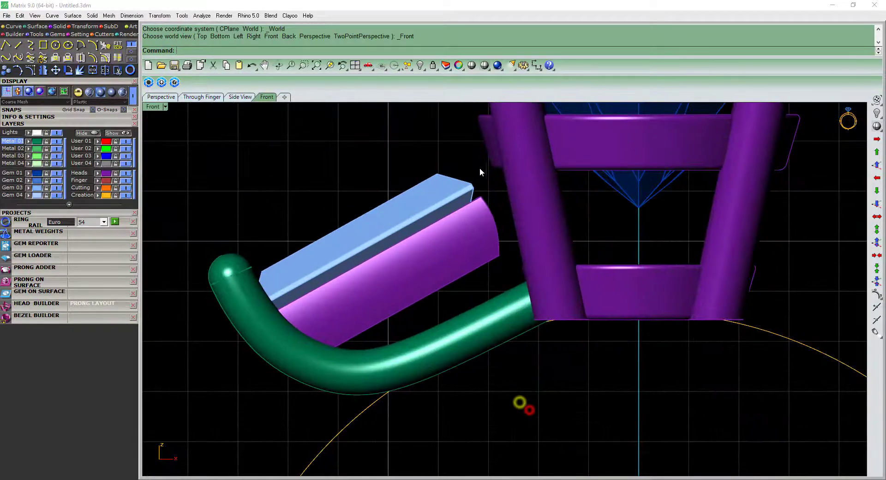
scroll(527, 419, "down", 3)
right_click_drag(527, 419, 520, 384)
scroll(520, 384, "up", 3)
type("li")
key("Return")
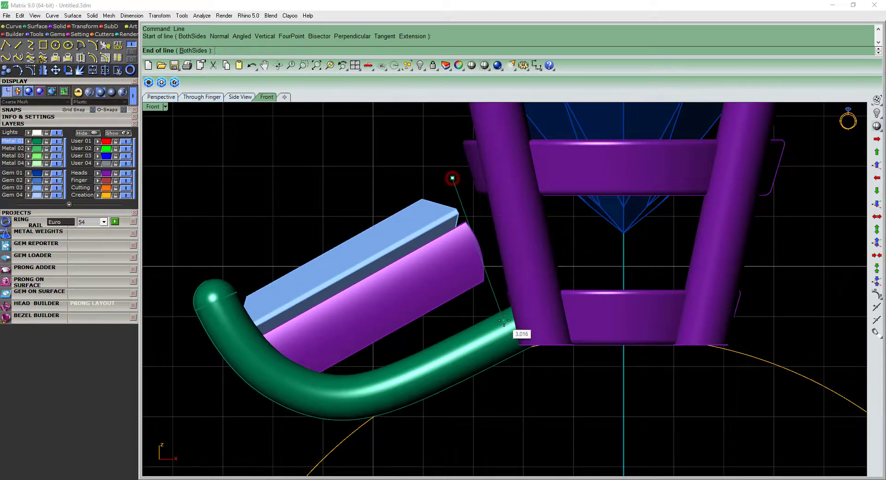
right_click_drag(468, 218, 484, 243)
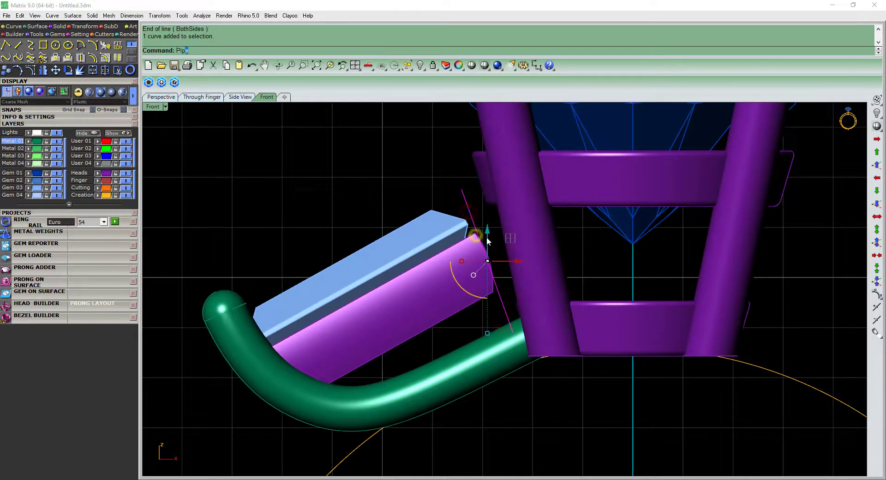
key("Return")
Move the new prong pipe beside the baguette corner in Top view
scroll(493, 249, "down", 3)
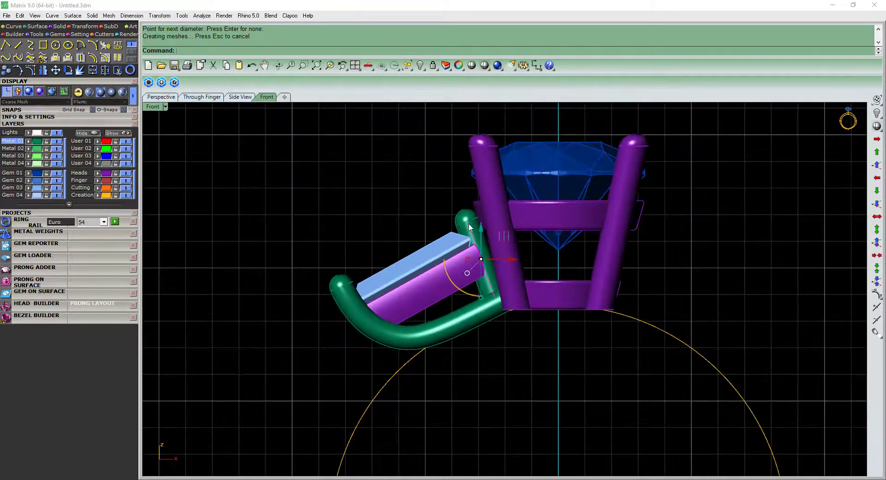
key("ctrl+F1")
scroll(466, 253, "up", 5)
type("m")
key("Return")
left_click(500, 157)
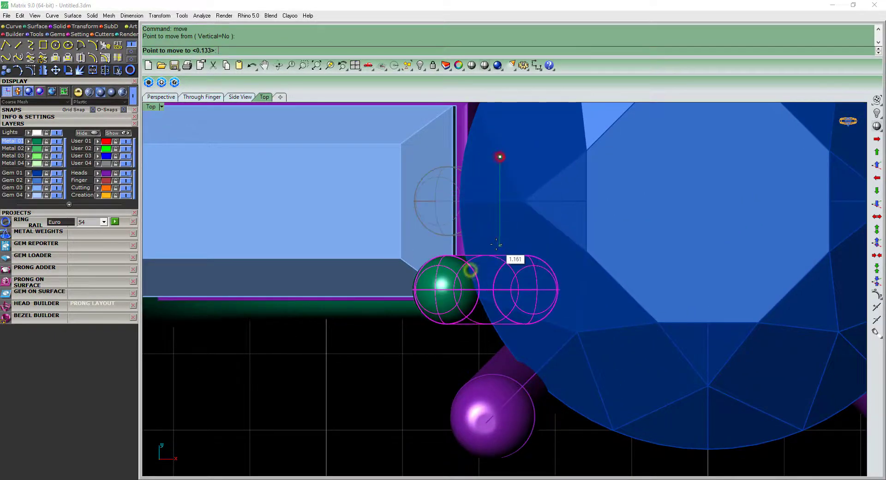
left_click(494, 249)
right_click_drag(495, 249, 506, 299, "ctrl+shift")
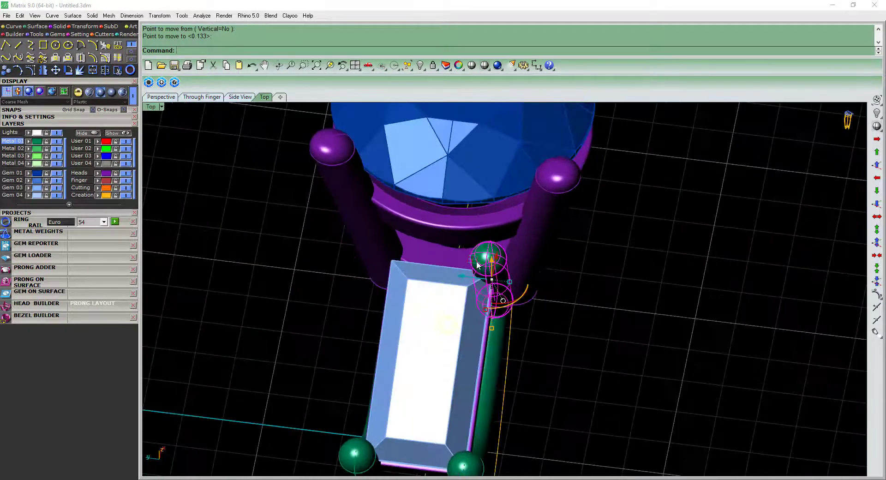
left_click(514, 295)
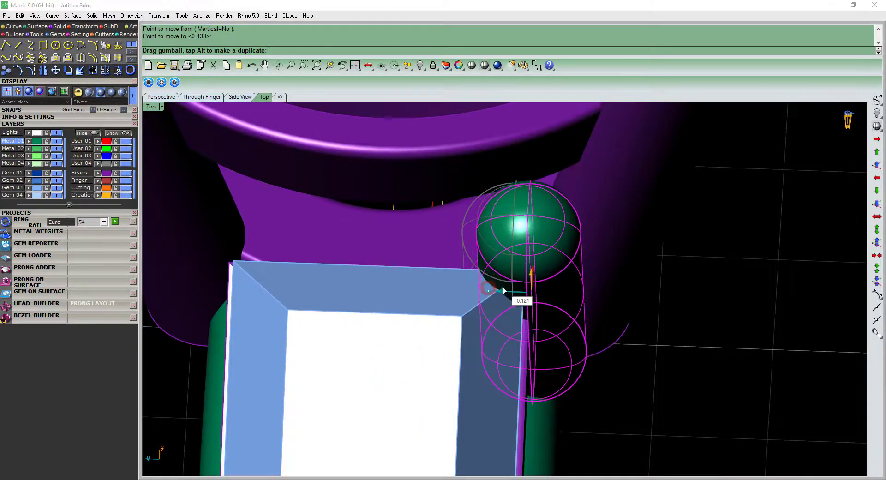
scroll(535, 308, "down", 3)
Rotate the prong from its base to tilt it, continuing in Front view
key("ctrl+F3")
scroll(535, 309, "up", 3)
left_click(466, 140)
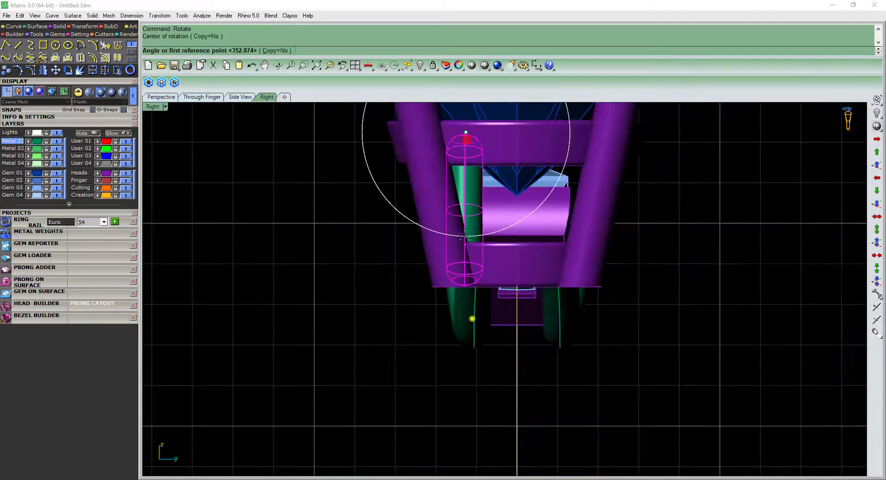
left_click(490, 330)
left_click(500, 335)
key("ctrl+F2")
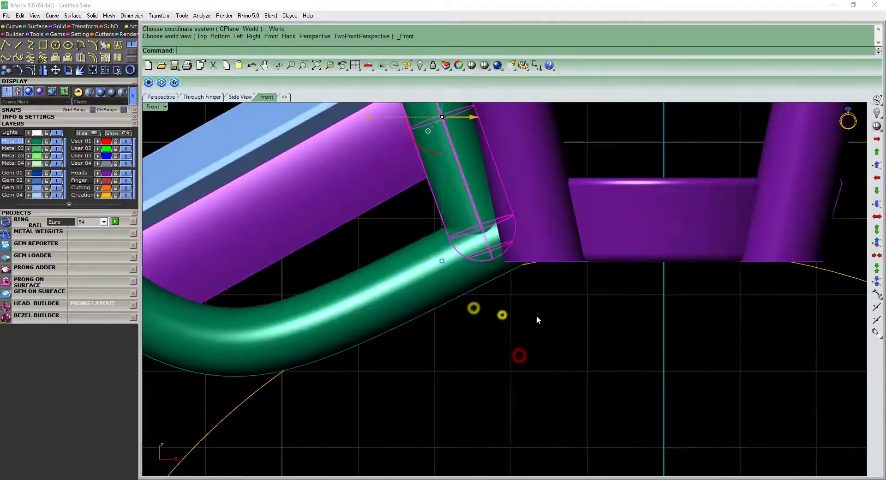
scroll(526, 344, "down", 2)
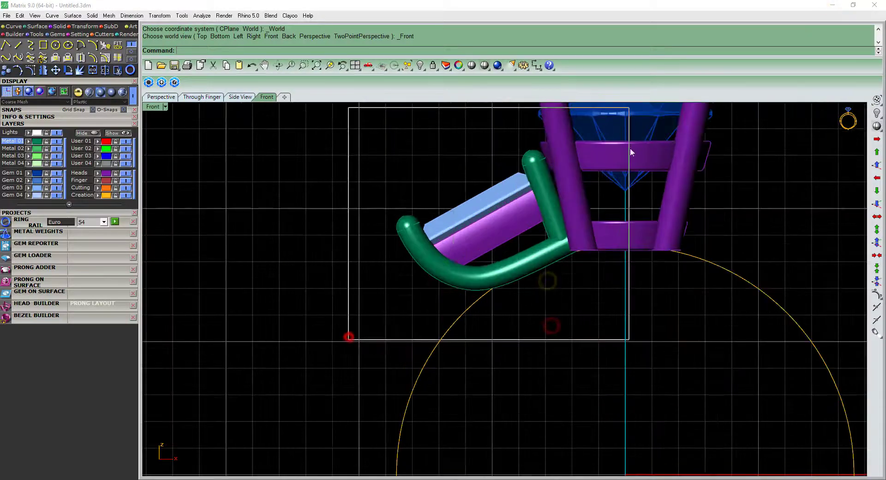
scroll(570, 233, "up", 3)
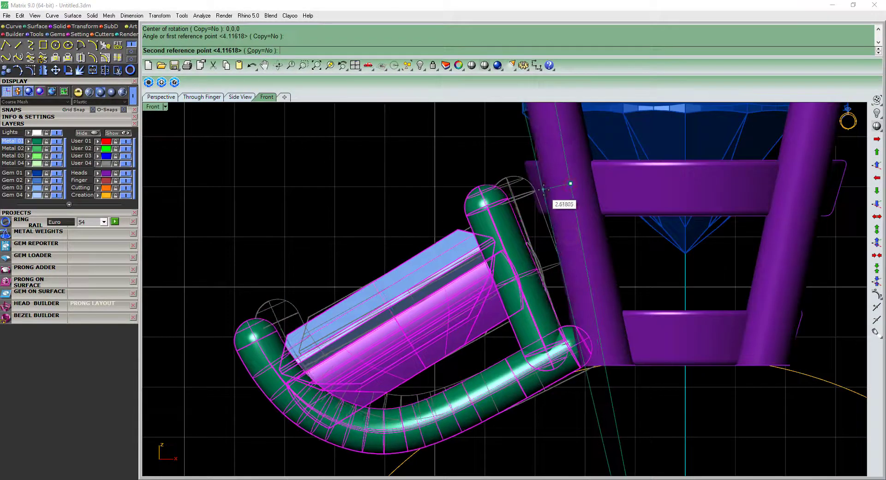
left_click(545, 188)
Rotate the prong again about centre 0,0,0 so it leans toward the baguette
scroll(555, 251, "down", 3)
scroll(588, 330, "up", 2)
scroll(514, 149, "up", 3)
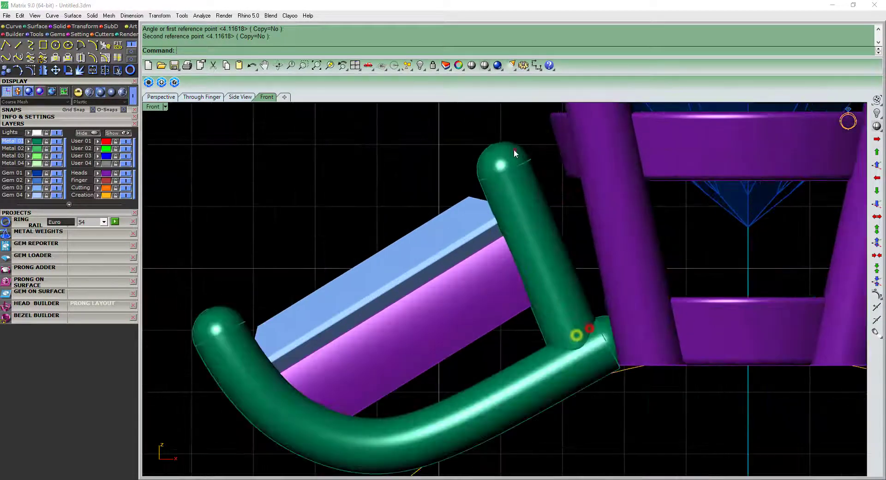
left_click(519, 159)
key("Return")
type("0,0,0")
key("Return")
scroll(500, 186, "down", 3)
scroll(517, 175, "up", 3)
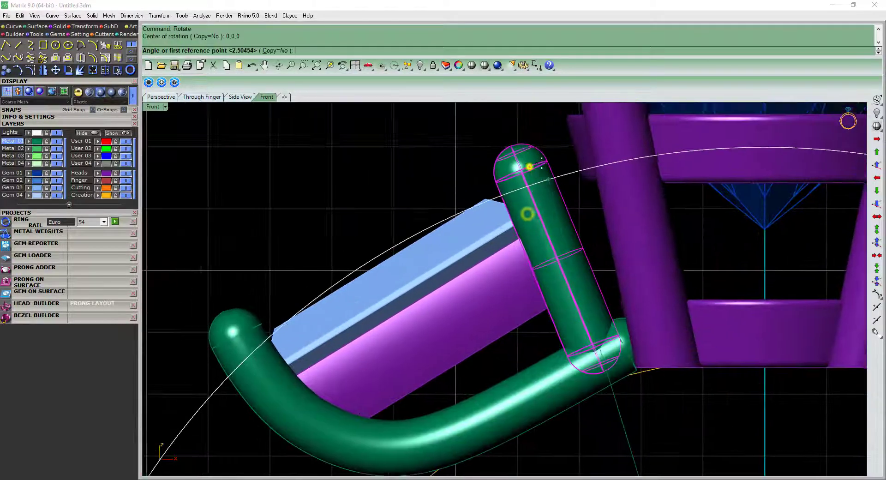
left_click(535, 163)
left_click(535, 165)
scroll(535, 165, "down", 3)
Nudge the baguette slightly right in Top view, then finish rotating and reselect the prong
key("ctrl+F1")
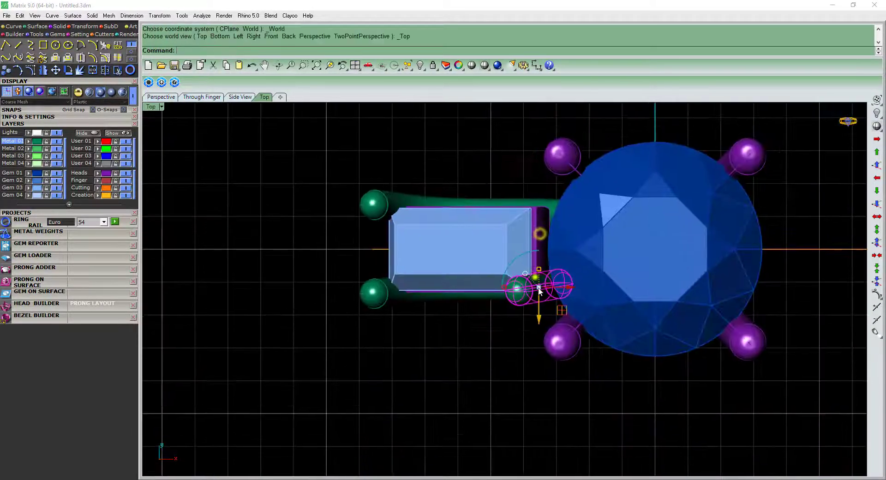
scroll(534, 275, "up", 3)
type("m")
key("Return")
scroll(534, 275, "down", 3)
scroll(623, 263, "up", 3)
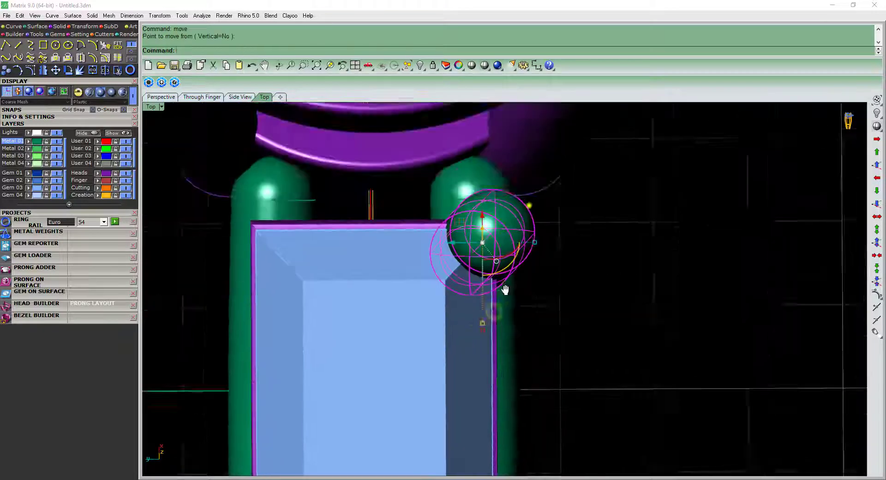
key("Escape")
left_click_drag(452, 236, 460, 235)
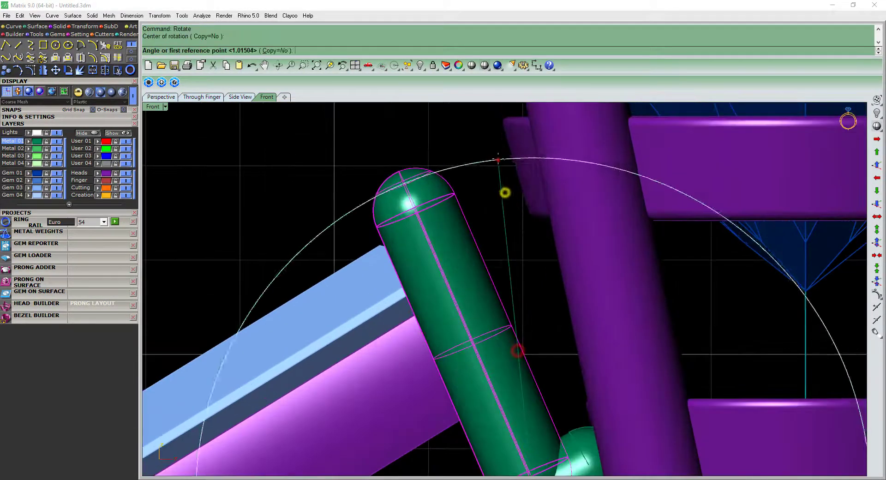
left_click(504, 192)
left_click(516, 164)
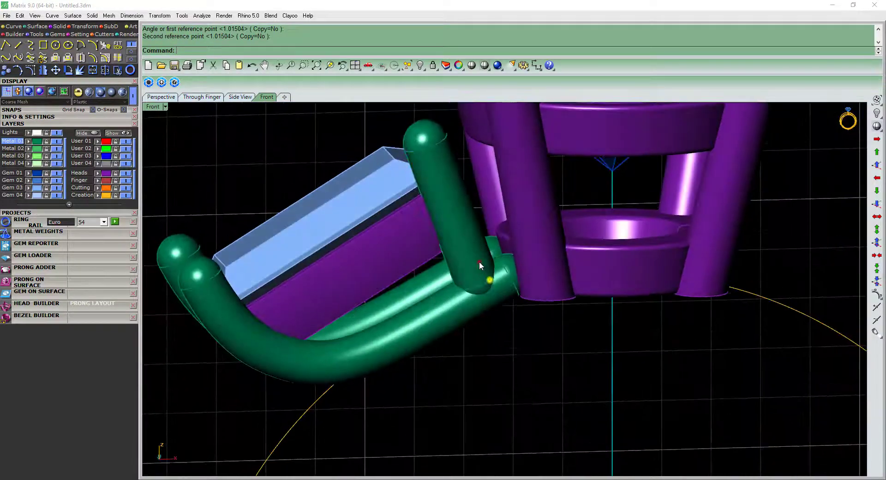
left_click(478, 261)
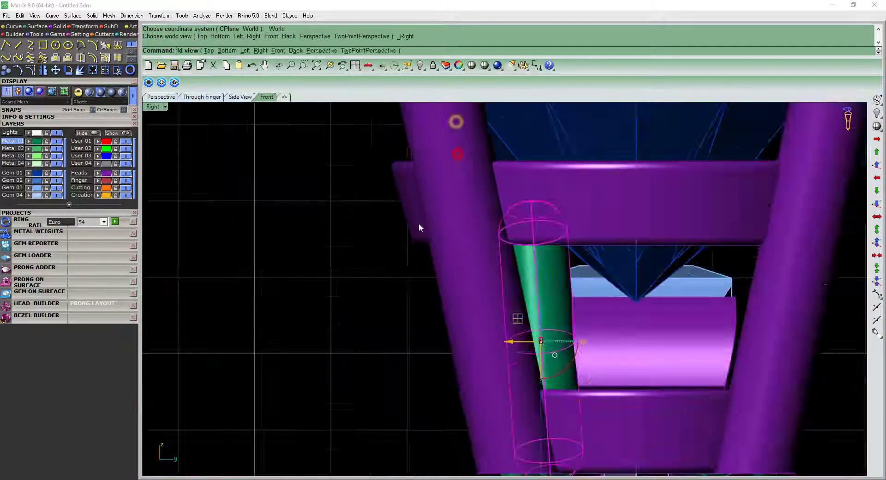
Rotate the prong sideways from the opposite side view so it hugs the baguette
type("r")
key("Return")
left_click(489, 168)
key("F4")
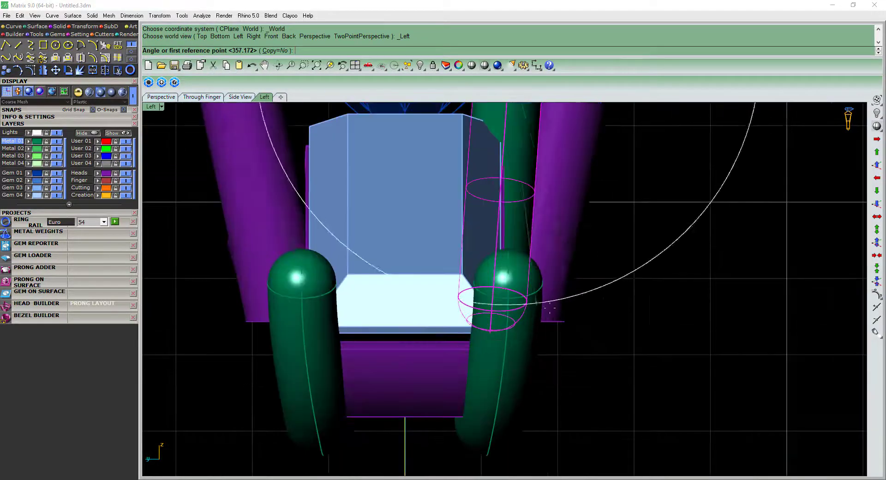
left_click(606, 334)
key("F2")
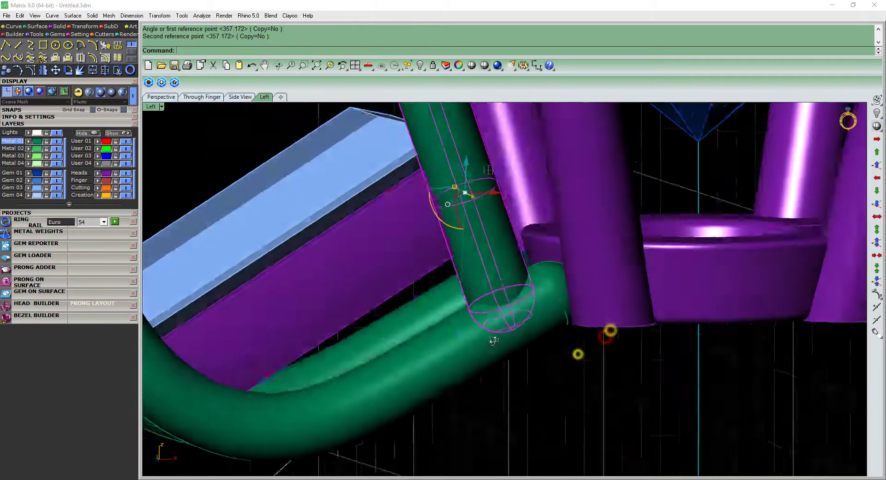
Check the gallery prongs in Top and Perspective views, then select the rail curves in wireframe
key("F1")
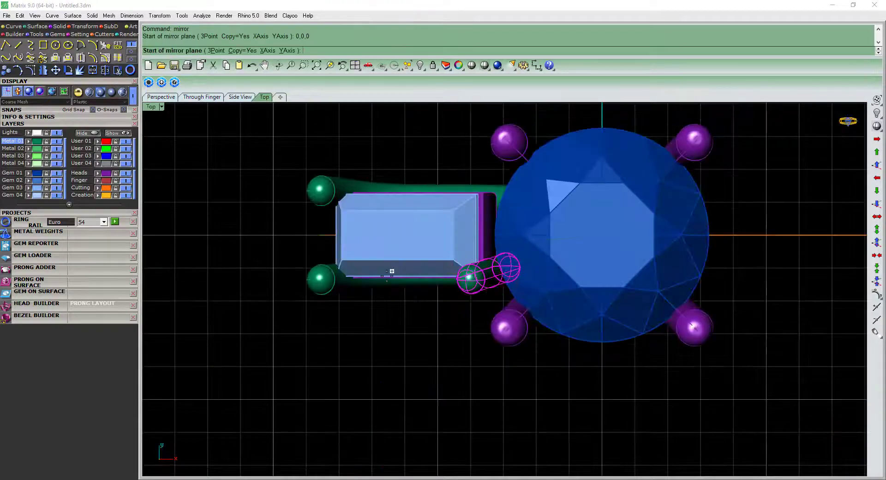
key("F5")
mouse_move(395, 258)
right_mouse_down()
mouse_move(418, 302)
mouse_move(479, 270)
right_mouse_up()
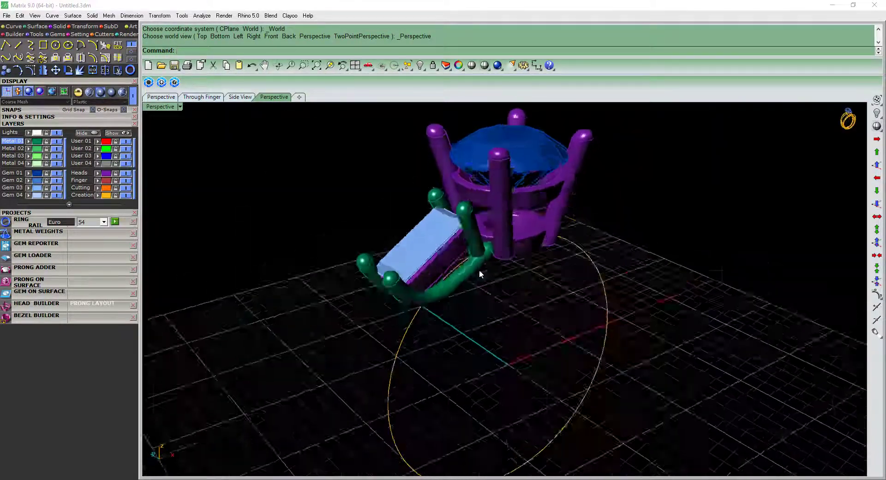
key("F2")
type("a")
key("Return")
left_click(442, 219)
Select the lower rail curve, show its points, and swing its end toward the centre head
scroll(463, 242, "down", 3)
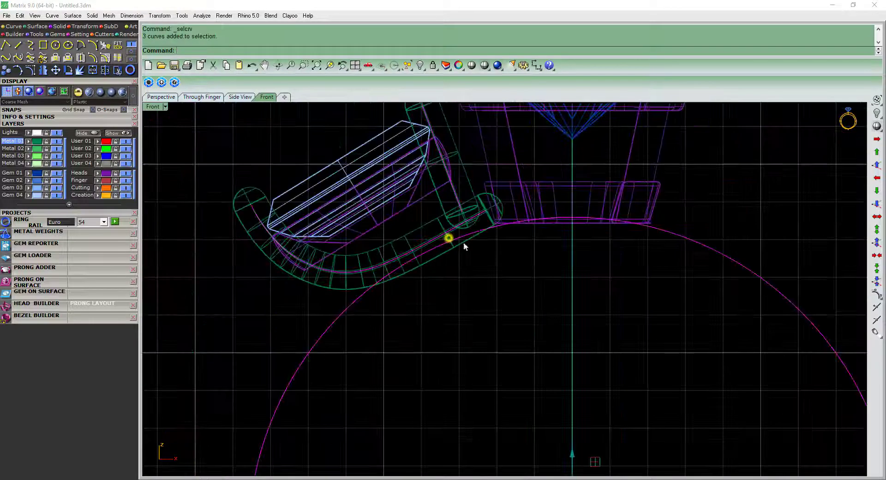
scroll(437, 237, "up", 3)
scroll(428, 235, "up", 2)
left_click(429, 235)
scroll(429, 236, "down", 3)
key("F10")
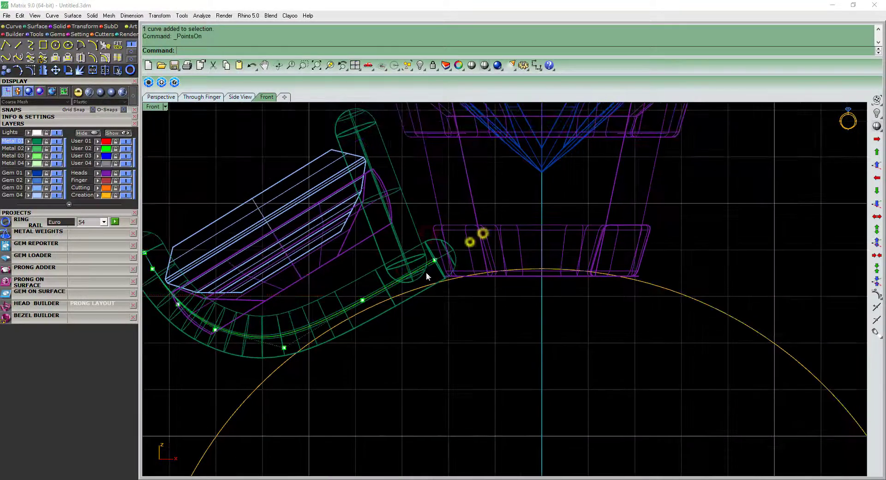
scroll(425, 272, "up", 4)
left_click(442, 257)
left_click(468, 236)
right_click_drag(466, 215, 483, 179)
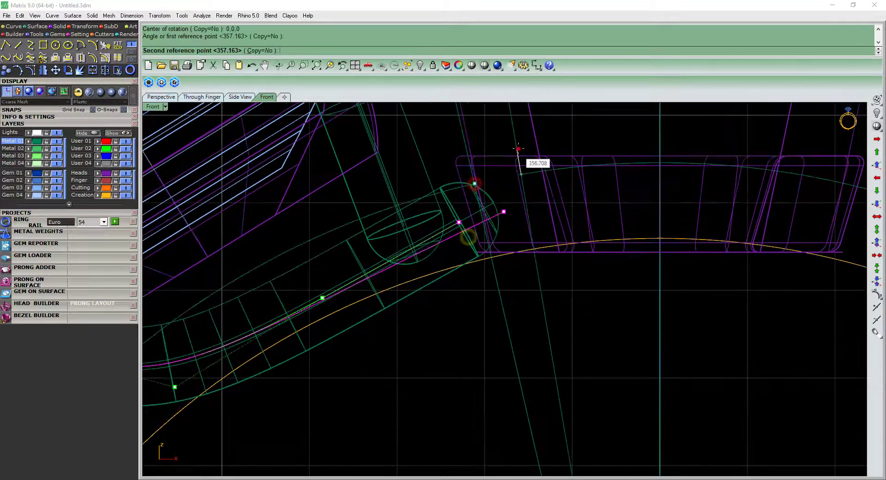
Delete the old lower gallery pipe, undoing the earlier deletion and mirrored copy
key("Escape")
key("Delete")
scroll(427, 220, "down", 4)
scroll(391, 214, "up", 4)
scroll(384, 254, "down", 2)
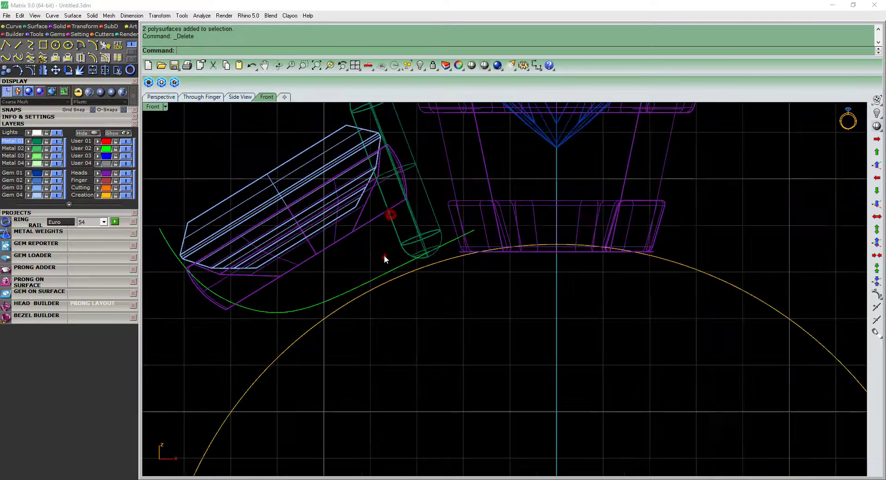
scroll(423, 267, "up", 2)
scroll(447, 255, "up", 2)
key("ctrl+z")
key("ctrl+z")
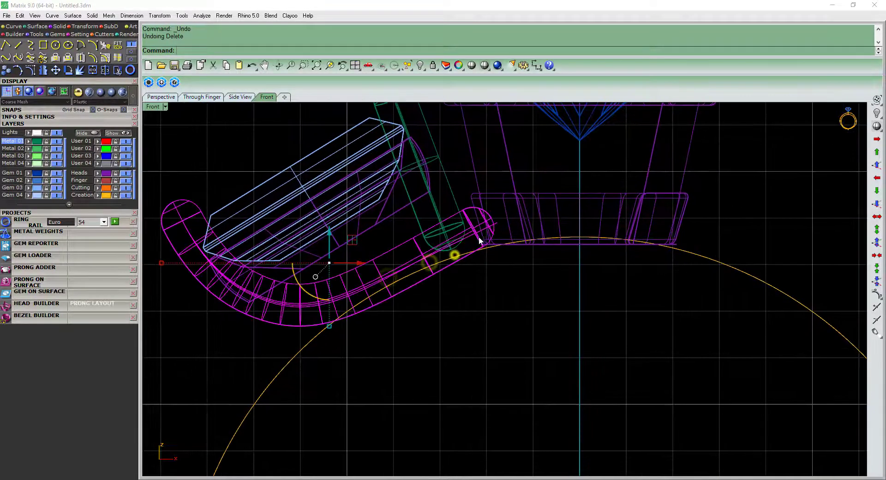
scroll(476, 240, "up", 2)
key("ctrl+z")
scroll(351, 265, "up", 2)
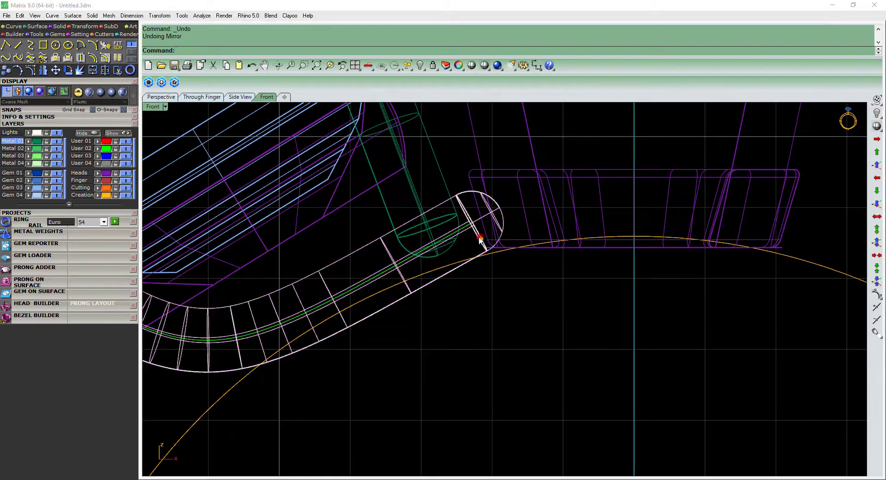
key("Delete")
scroll(351, 265, "down", 2)
Rotate the lower rail curve's end about the ring centre so it reaches under the head
left_click(355, 260)
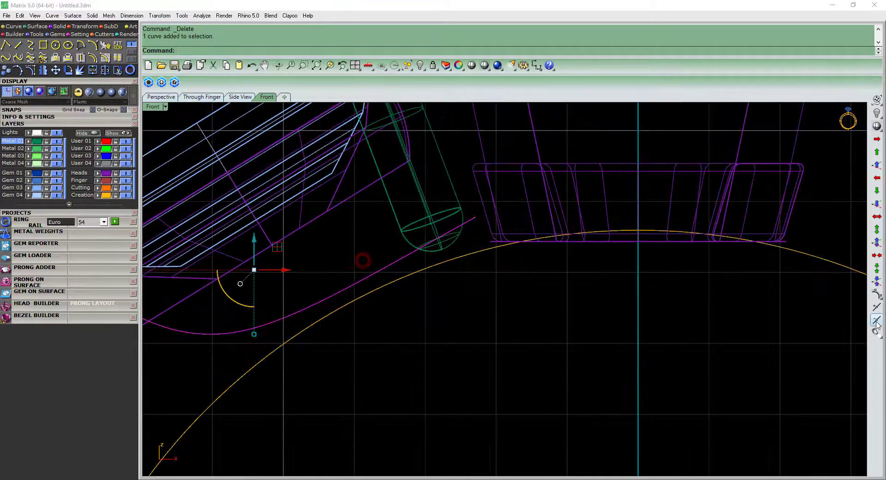
scroll(391, 269, "up", 2)
key("F10")
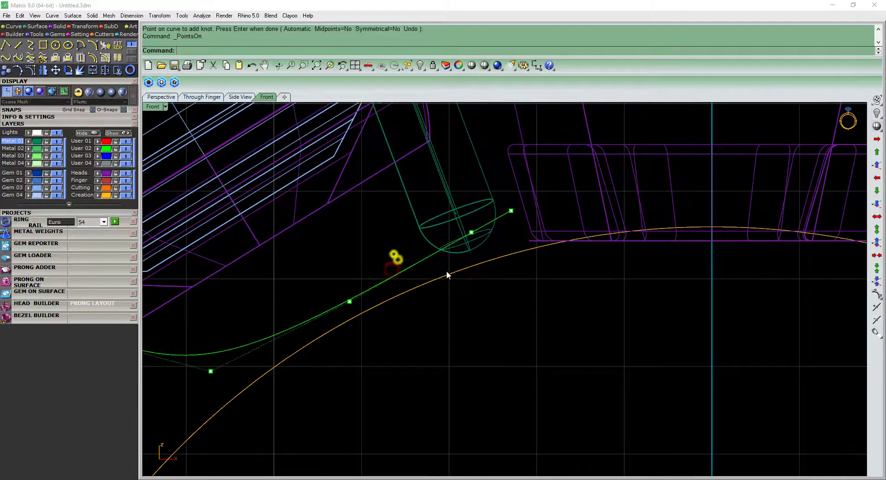
key("Return")
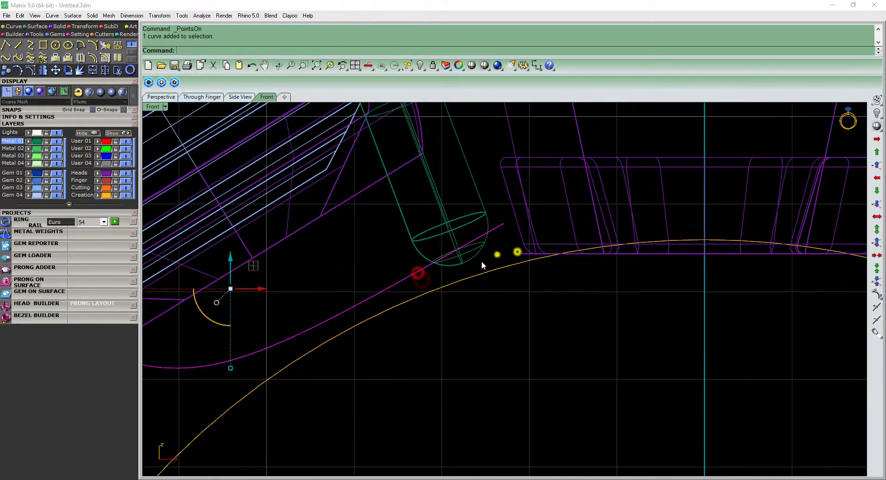
left_click(531, 174)
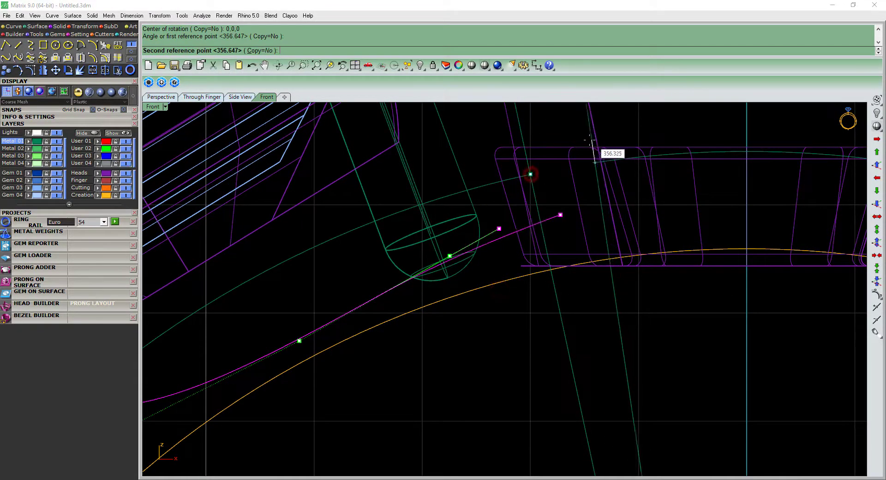
left_click(589, 139)
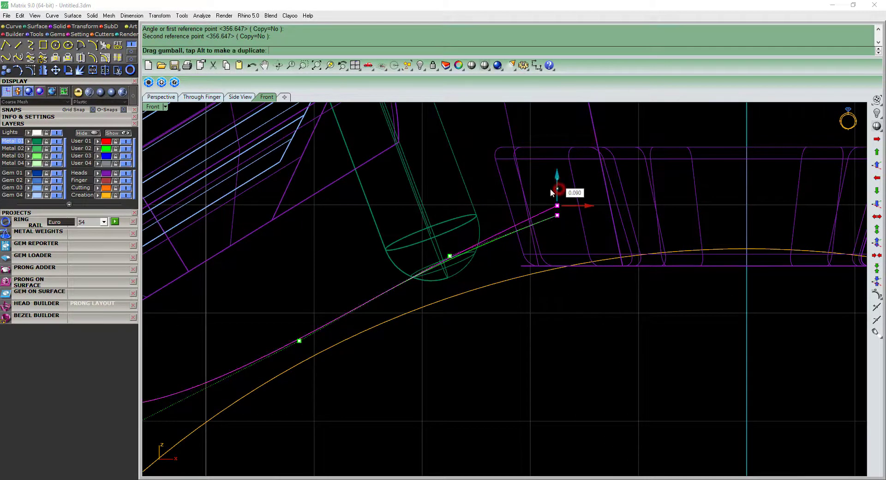
scroll(433, 255, "down", 3)
Pipe the reshaped rail with 0.9 start and end diameters and review it in wireframe
type("pipe")
key("Return")
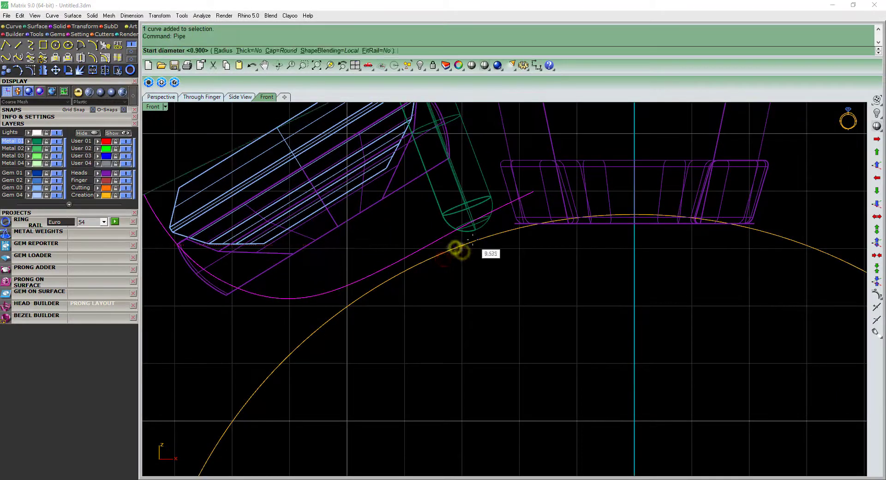
type("19")
key("Return")
key("Return")
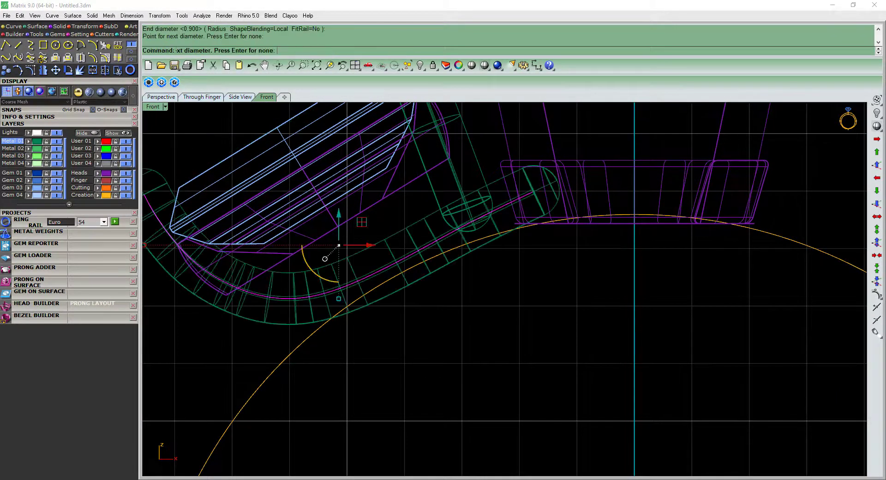
scroll(443, 256, "down", 3)
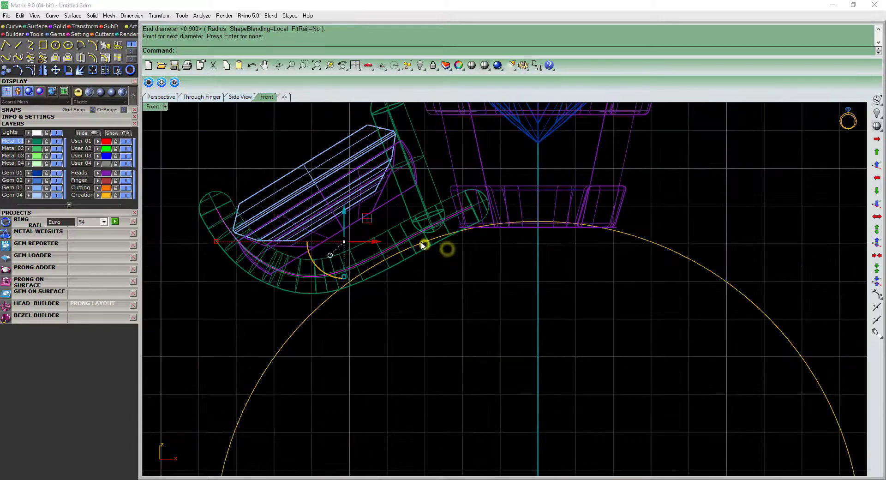
scroll(472, 238, "up", 2)
key("Return")
scroll(472, 238, "down", 2)
scroll(492, 228, "up", 2)
type("s")
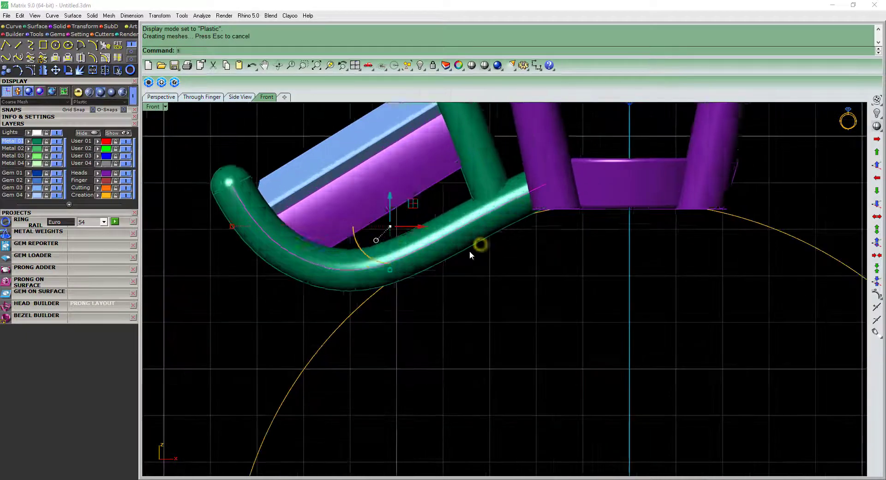
type("a")
key("Return")
scroll(433, 256, "down", 1)
key("F10")
Move the whole baguette gallery to a new position
scroll(342, 311, "up", 1)
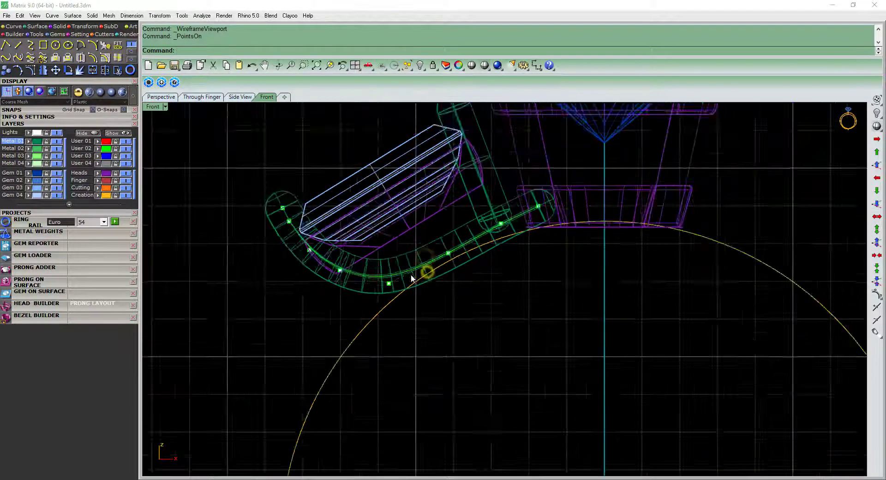
scroll(343, 311, "down", 1)
left_click_drag(568, 132, 567, 132)
scroll(516, 231, "up", 1)
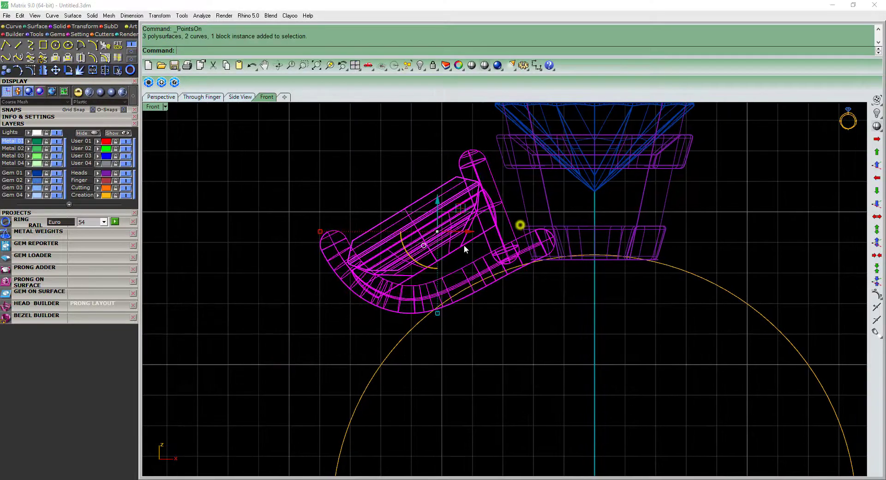
scroll(463, 245, "up", 2)
scroll(430, 219, "up", 2)
type("m")
key("Return")
left_click(477, 194)
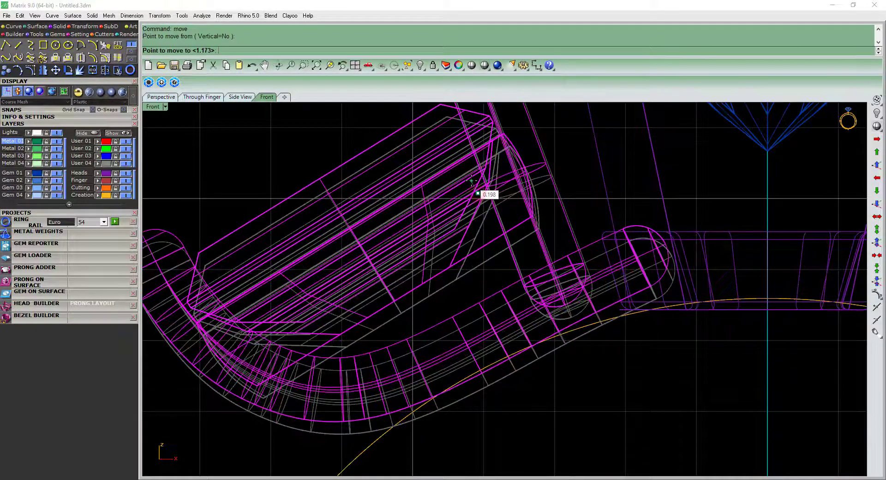
left_click(571, 293)
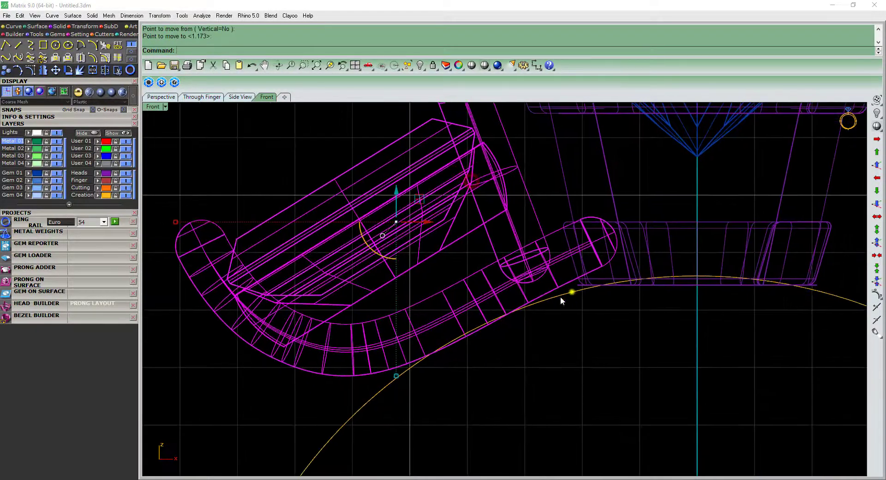
Show the green rail curve's control points and rotate the selected points
scroll(561, 277, "up", 3)
left_click(530, 243)
scroll(531, 240, "down", 3)
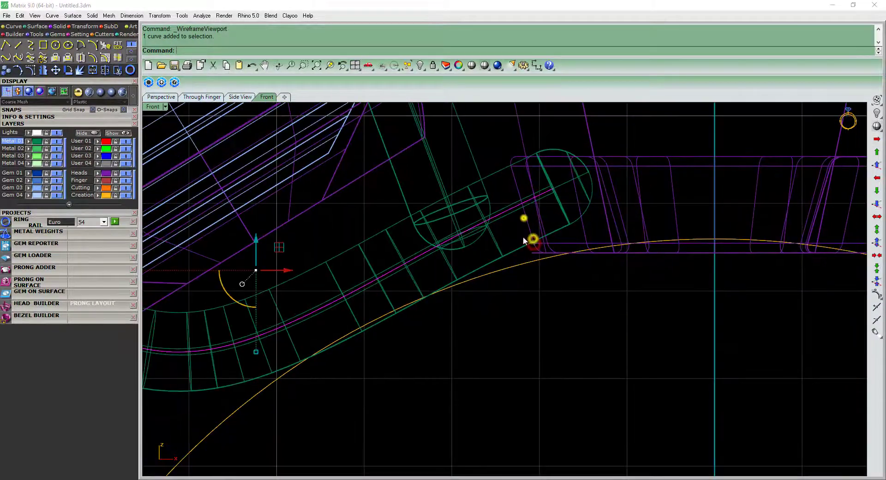
key("F10")
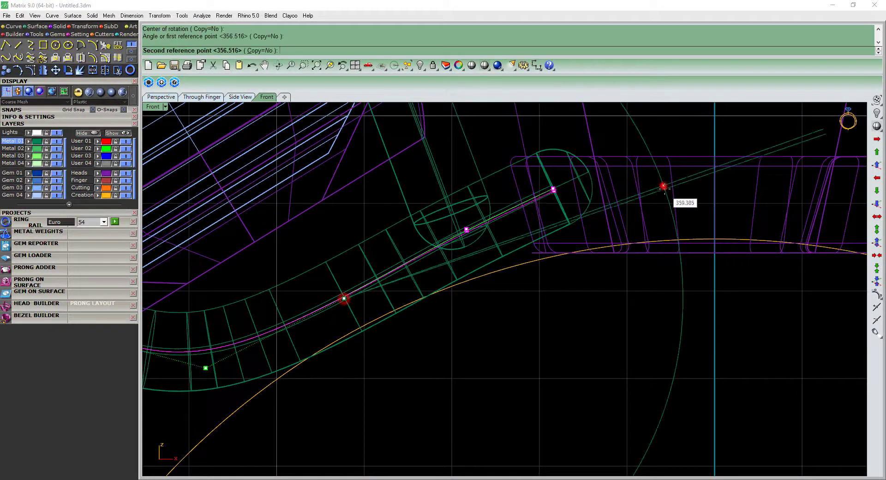
left_click(663, 187)
scroll(524, 265, "up", 3)
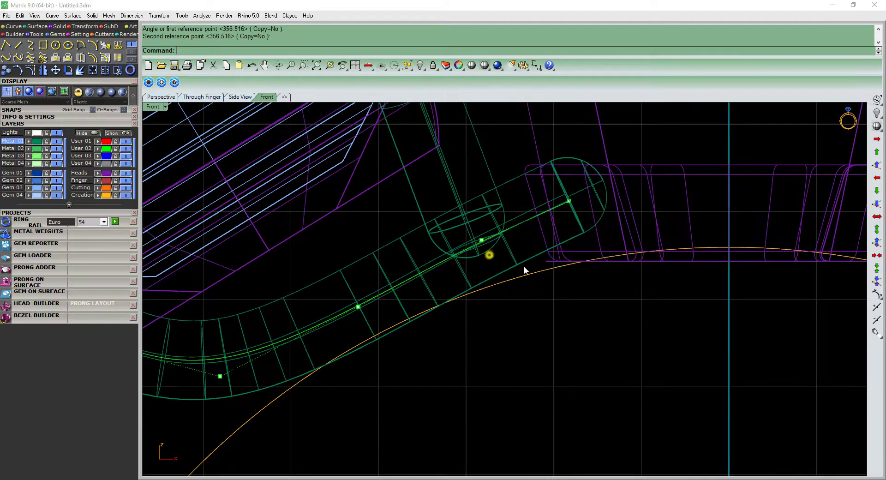
Replace the old green tube with a new pipe along the rail curve at the default diameter
key("Delete")
left_click(529, 220)
key("Return")
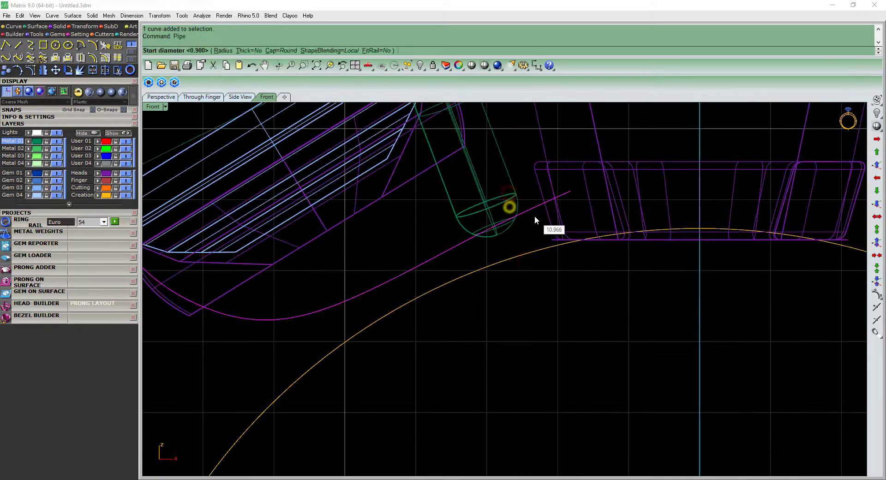
key("Return")
key("Return")
type("r")
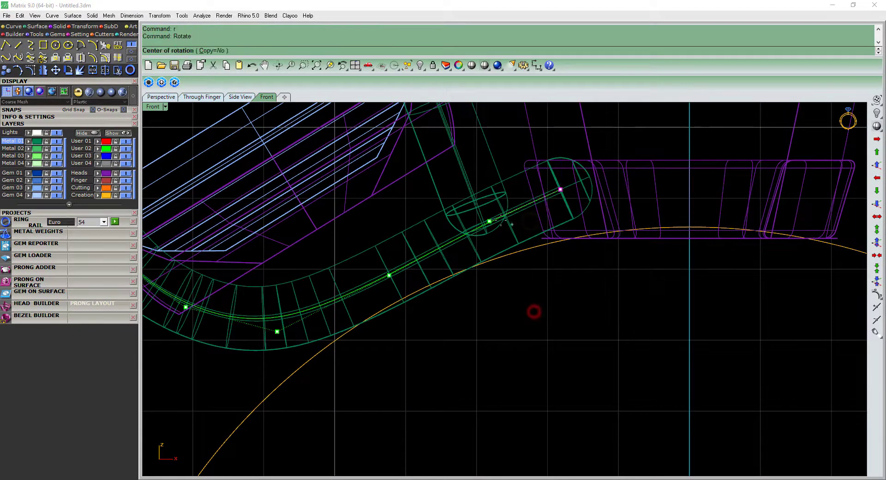
Rotate the rail's end control points twice to bend it under the baguette
left_click(431, 224)
left_click(614, 162)
left_click(411, 289)
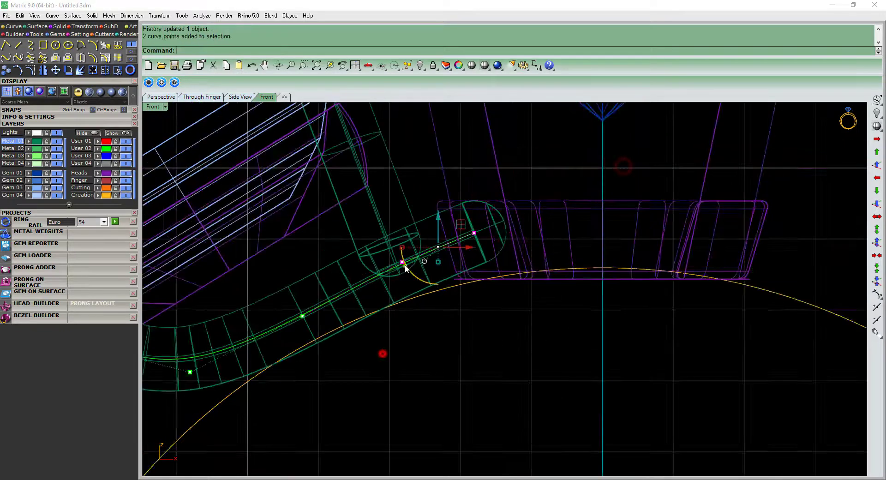
scroll(405, 265, "down", 2)
scroll(405, 264, "up", 3)
key("Return")
left_click(352, 258)
left_click(619, 147)
left_click(627, 158)
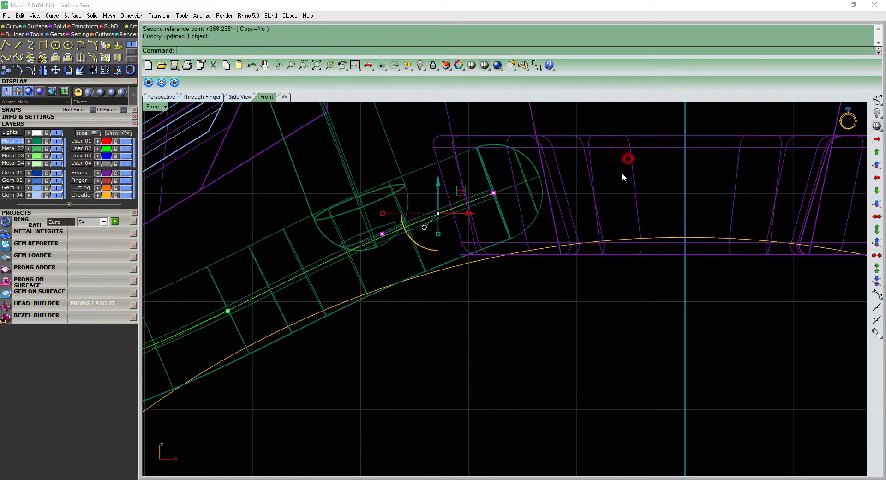
Drag the rail's end control point upward to reshape the bend, back in wireframe
left_click(367, 364)
left_click_drag(381, 216, 382, 216)
mouse_move(456, 310)
left_mouse_down()
mouse_move(515, 144)
mouse_move(498, 179)
left_mouse_up()
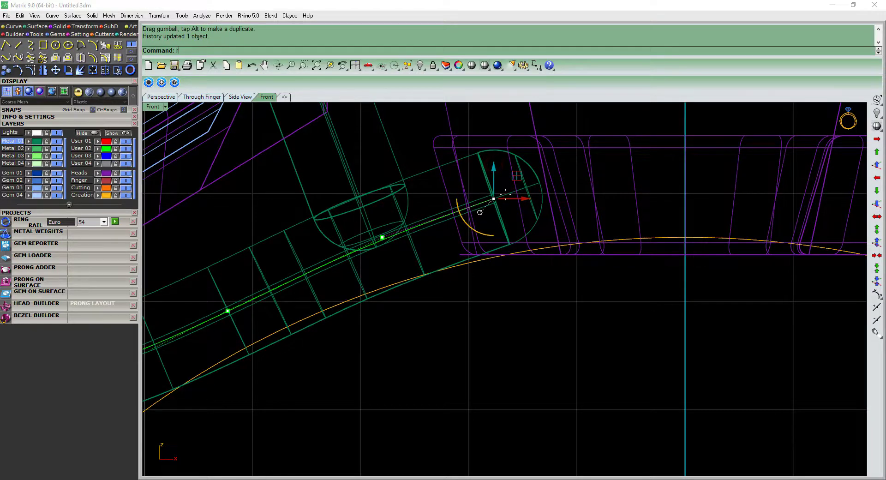
scroll(480, 212, "down", 5)
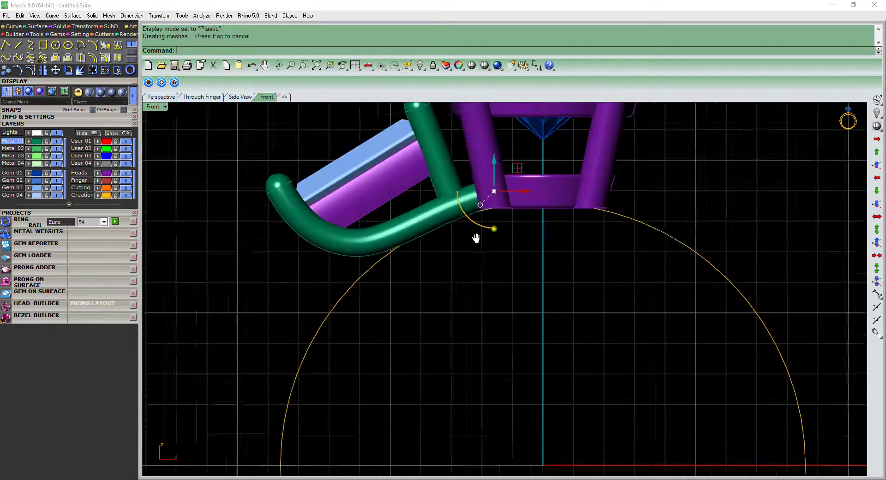
type("a")
key("Return")
scroll(453, 215, "up", 2)
scroll(417, 318, "up", 2)
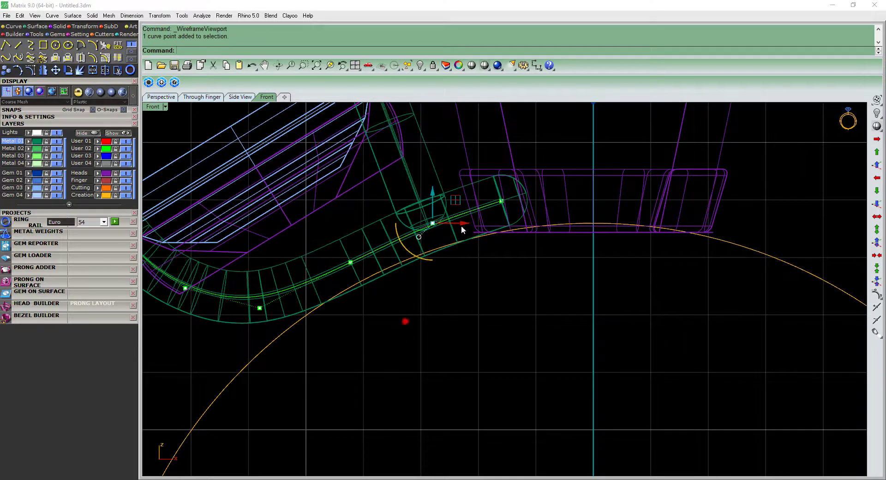
scroll(525, 181, "up", 2)
scroll(460, 238, "up", 1)
Move control points near the bend to refine the rail's curve
type("m")
key("Return")
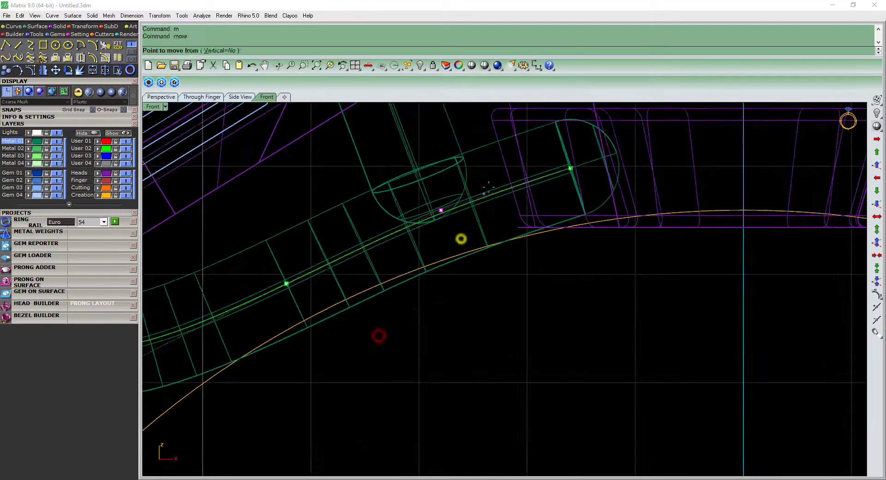
left_click(481, 192)
scroll(473, 204, "down", 1)
scroll(438, 245, "down", 2)
scroll(404, 290, "down", 1)
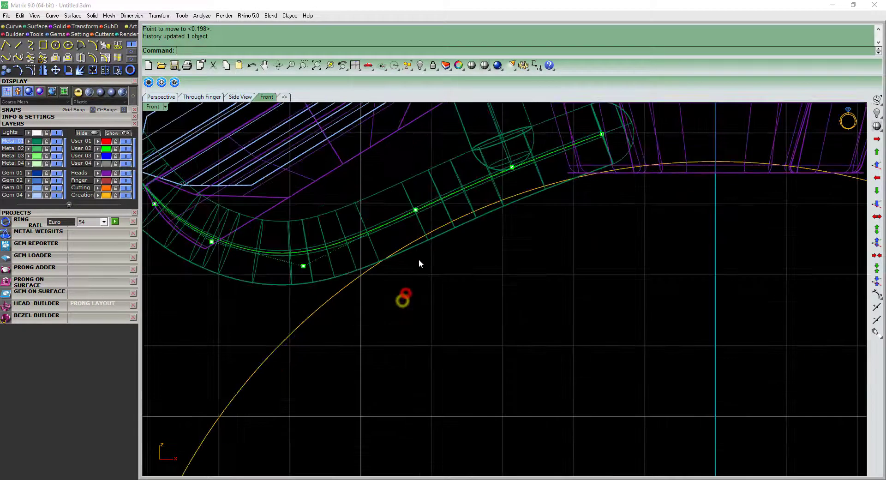
scroll(277, 304, "up", 2)
left_click(293, 302)
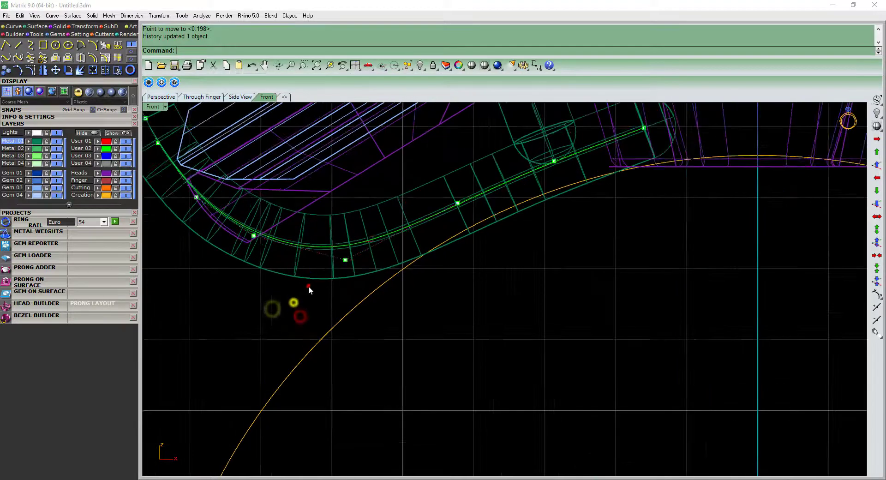
right_click(308, 286)
left_click(346, 240)
left_click(341, 233)
Rotate the rail's end points about the origin so it hooks around the baguette's far end
scroll(370, 234, "down", 1)
type("rotate")
key("Return")
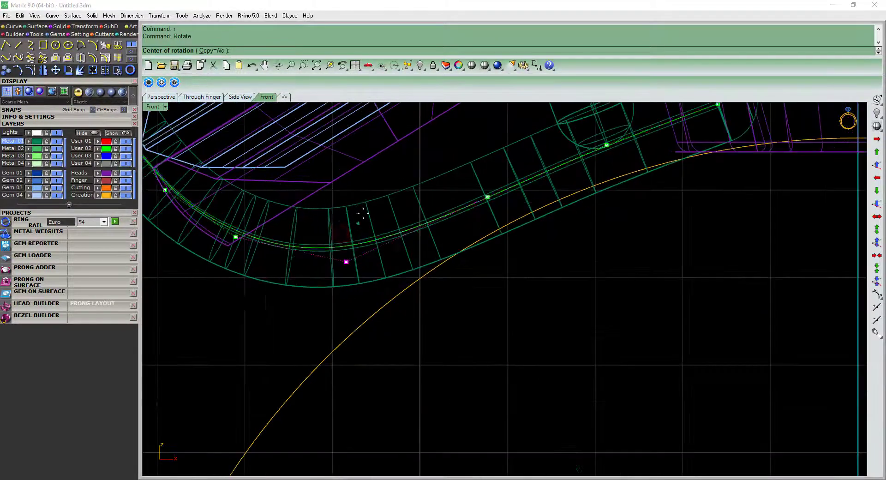
type("0")
left_click(386, 185)
left_click(347, 190)
key("Return")
scroll(276, 230, "up", 2)
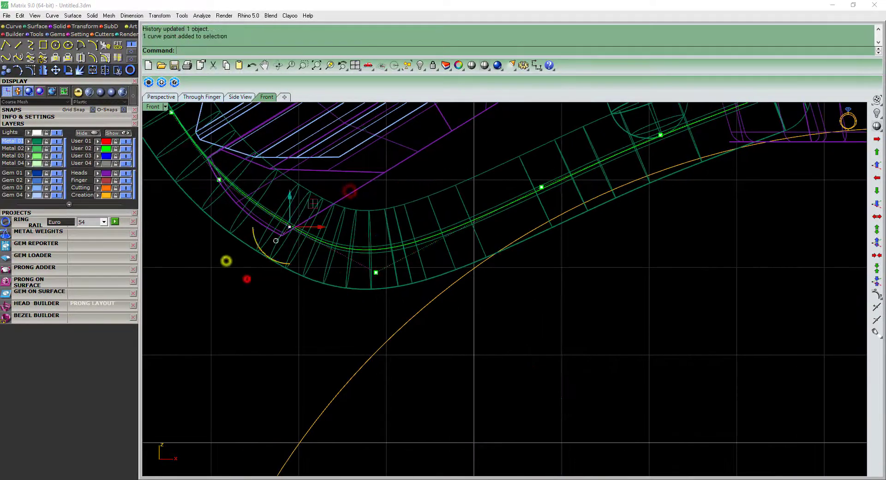
type("0")
key("Return")
left_click(324, 165)
left_click(319, 177)
scroll(384, 209, "down", 2)
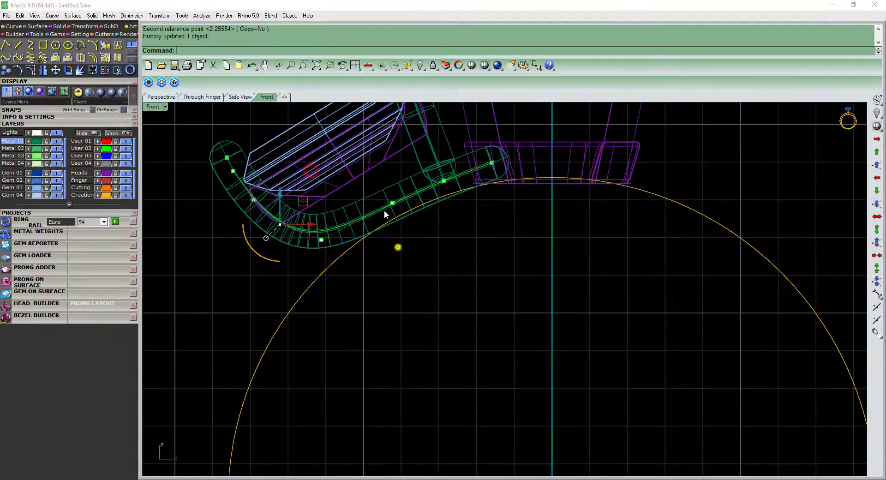
scroll(425, 248, "up", 1)
scroll(473, 231, "down", 1)
Mirror the green rail tube to the baguette's far side and check both rails
left_click(421, 223)
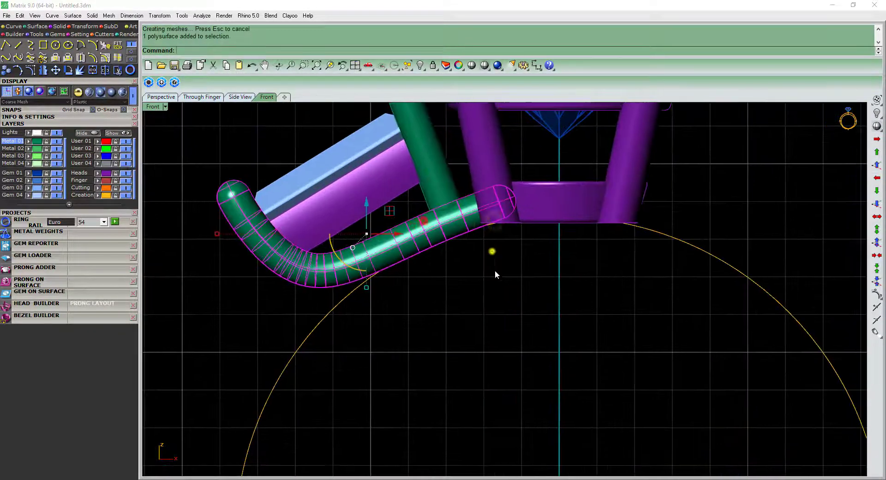
mouse_move(495, 270)
right_mouse_down("ctrl+shift")
mouse_move(452, 262)
mouse_move(629, 254)
mouse_move(474, 302)
mouse_move(425, 266)
right_mouse_up("ctrl+shift")
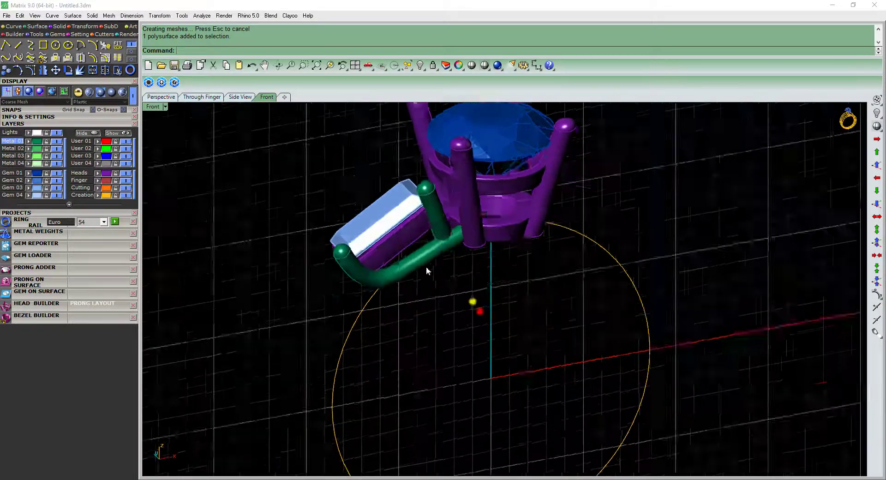
type("mirror")
key("Return")
left_click(450, 247)
left_click(251, 256)
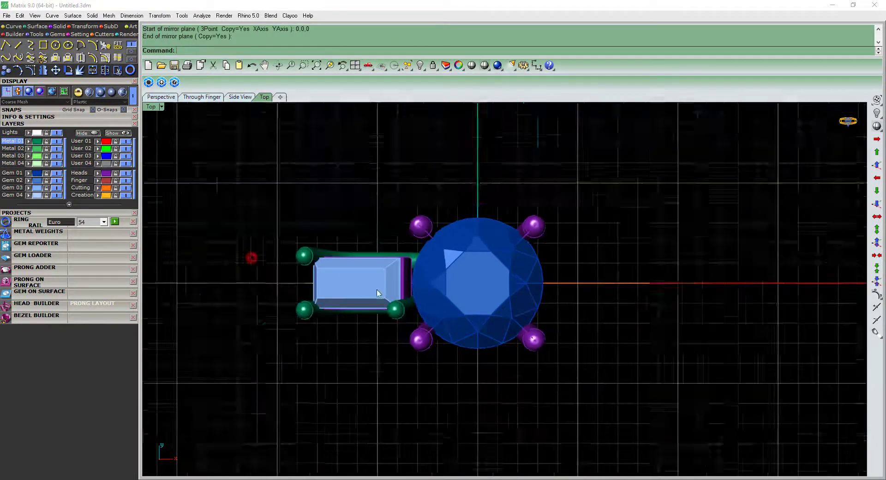
key("ctrl+F4")
right_click_drag(507, 323, 611, 330)
key("ctrl+F2")
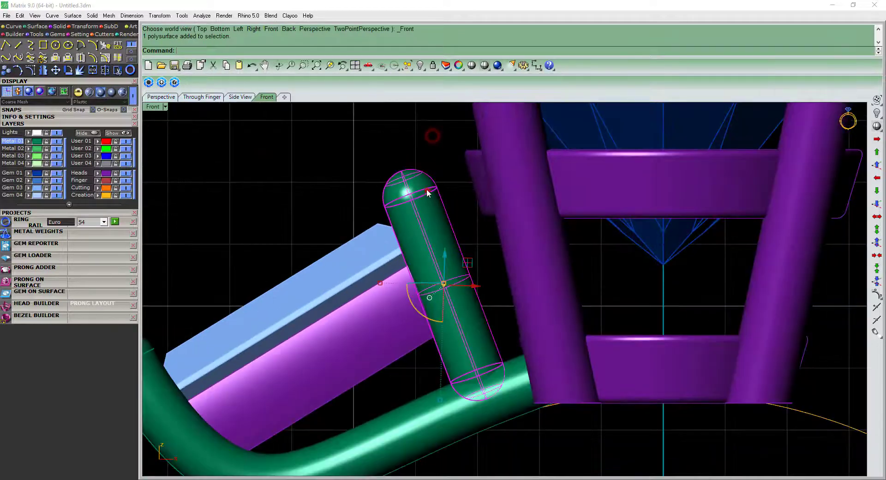
Stretch the upright green tube in one direction from its top so it reaches the rail
type("scale")
key("Return")
left_click(421, 189)
key("Return")
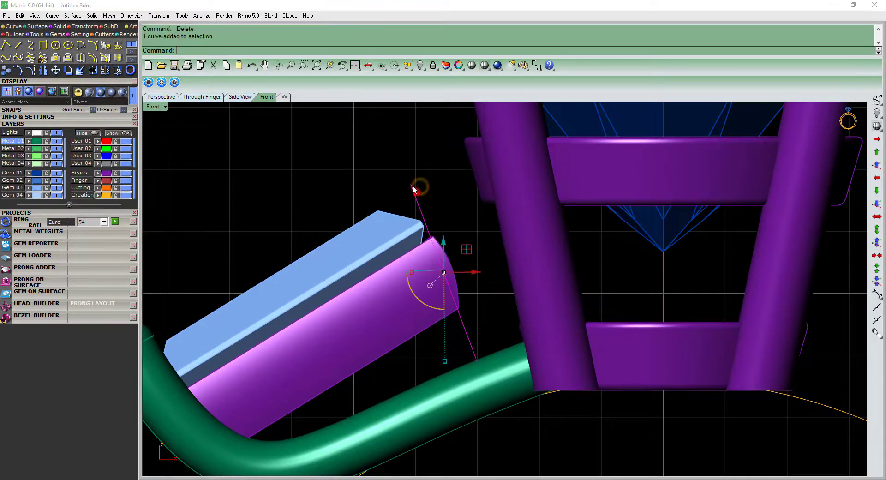
left_click(413, 185)
scroll(492, 386, "up", 3)
scroll(508, 408, "down", 3)
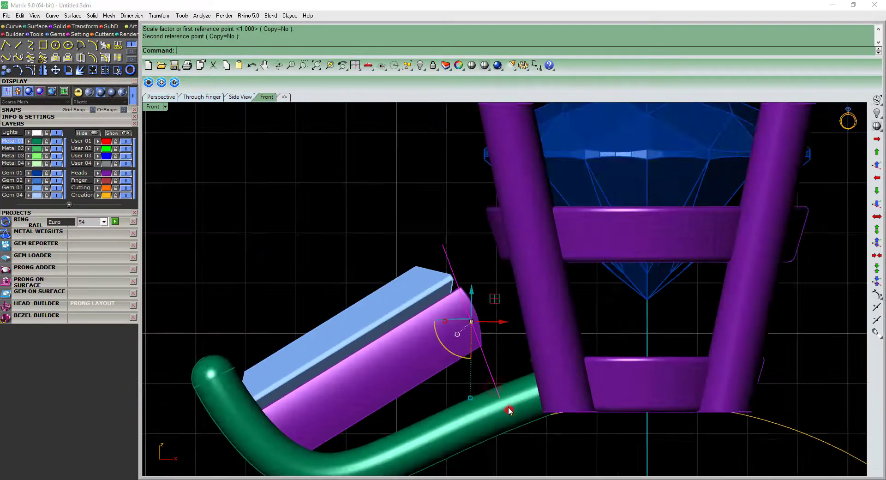
left_click(488, 396)
scroll(483, 325, "down", 2)
scroll(475, 286, "up", 2)
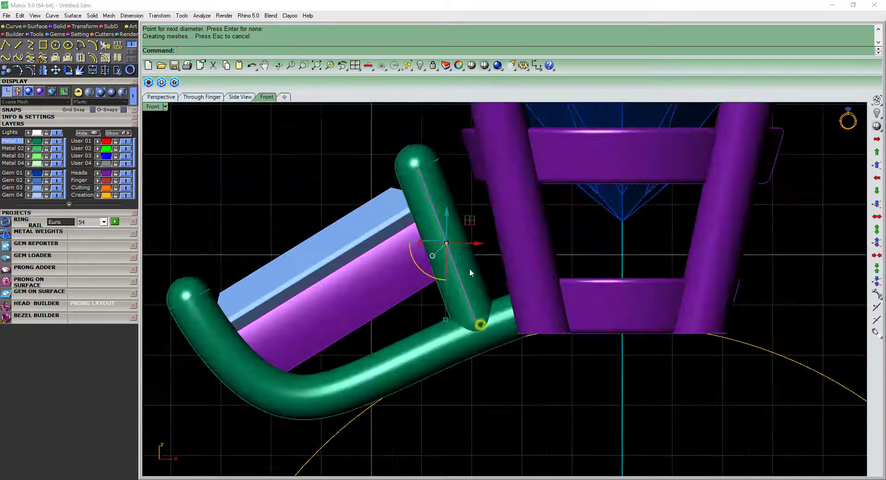
Tilt the upright tube into place using the left view
type("r")
left_click(468, 145)
key("ctrl+shift+F3")
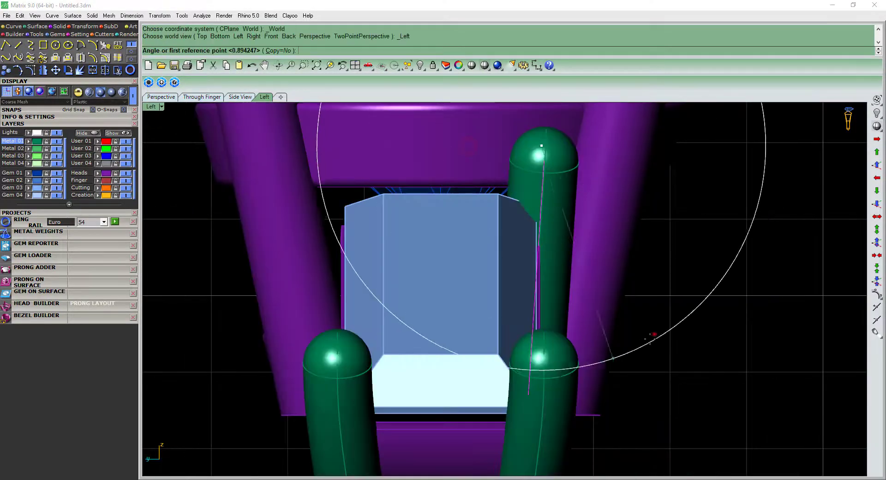
left_click(650, 338)
left_click(651, 349)
mouse_move(650, 349)
right_mouse_down()
mouse_move(614, 352)
mouse_move(534, 318)
mouse_move(497, 319)
right_mouse_up()
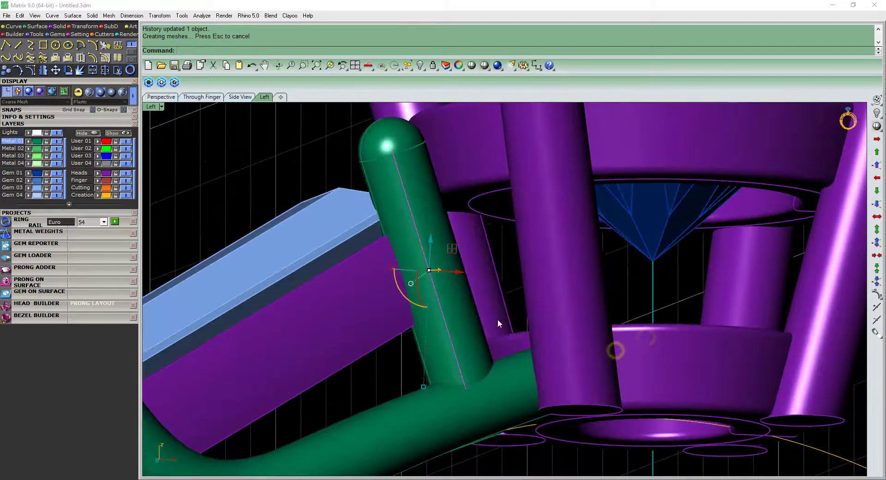
key("ctrl+F2")
Rebuild the upright's curve and nudge its control point sideways
type("rebuild")
key("Return")
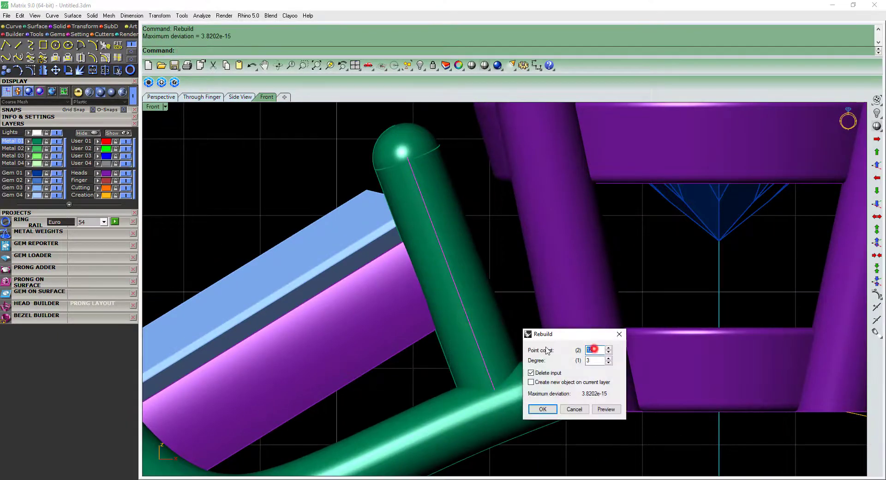
key("Return")
key("ctrl+alt+w")
key("F10")
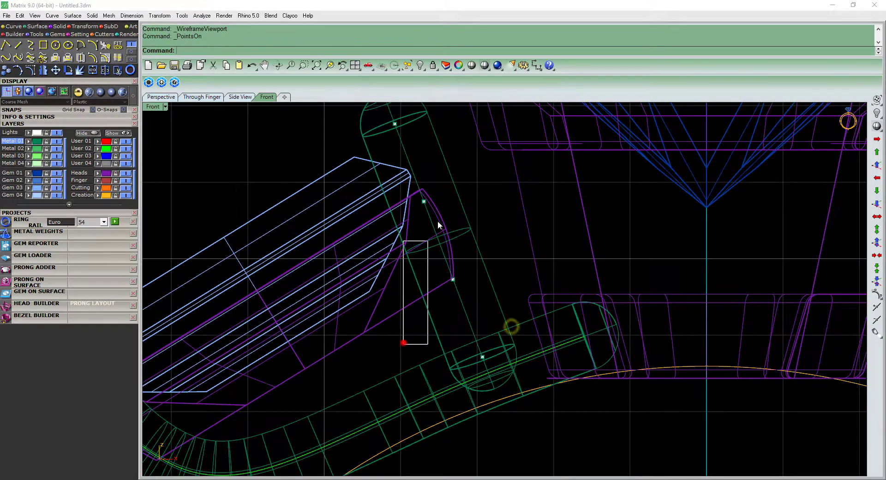
key("ctrl+alt+s")
key("ctrl+F3")
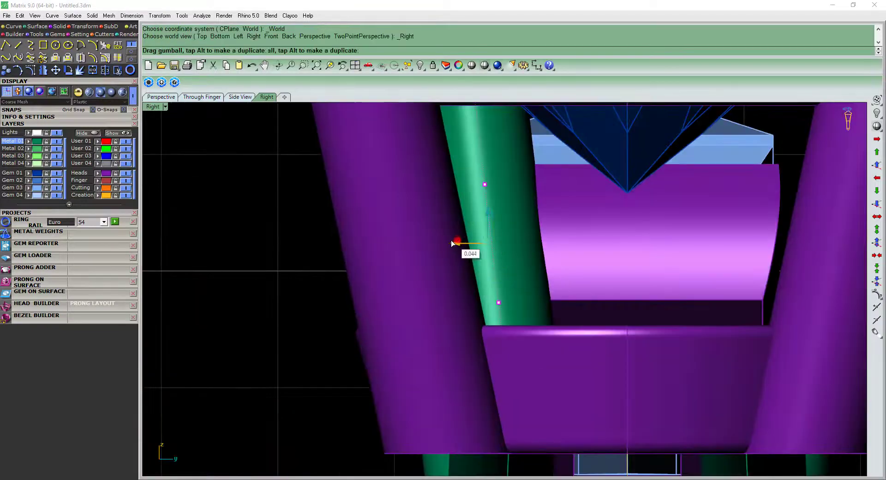
left_click_drag(452, 243, 447, 240)
mouse_move(447, 239)
right_mouse_down()
mouse_move(590, 268)
mouse_move(504, 260)
right_mouse_up()
Start mirroring the upright tube from the top view
key("ctrl+F2")
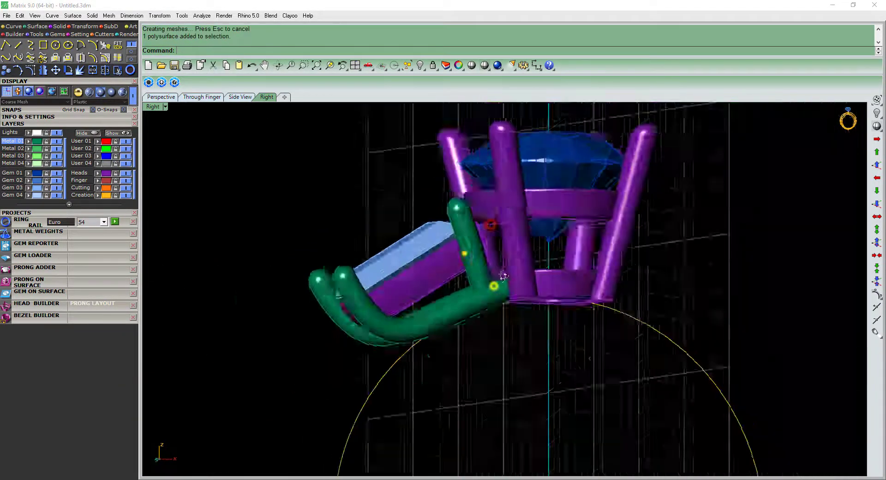
type("mirror")
key("Return")
scroll(498, 261, "down", 2)
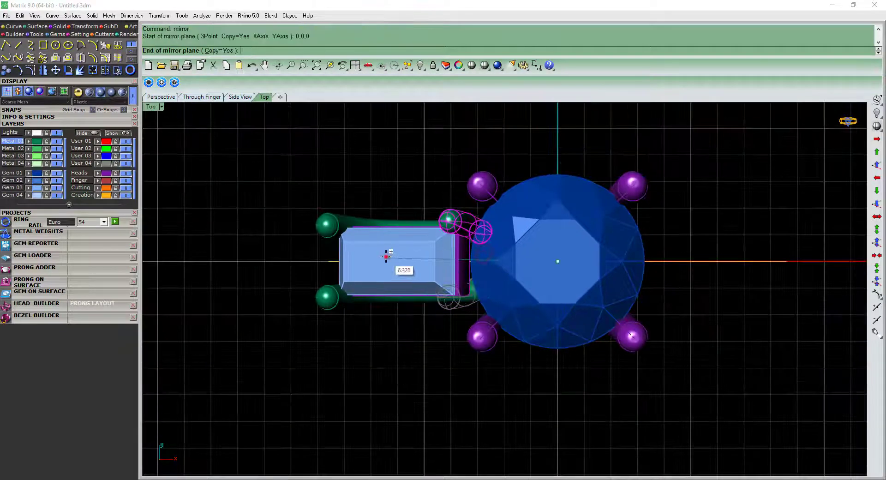
key("ctrl+F2")
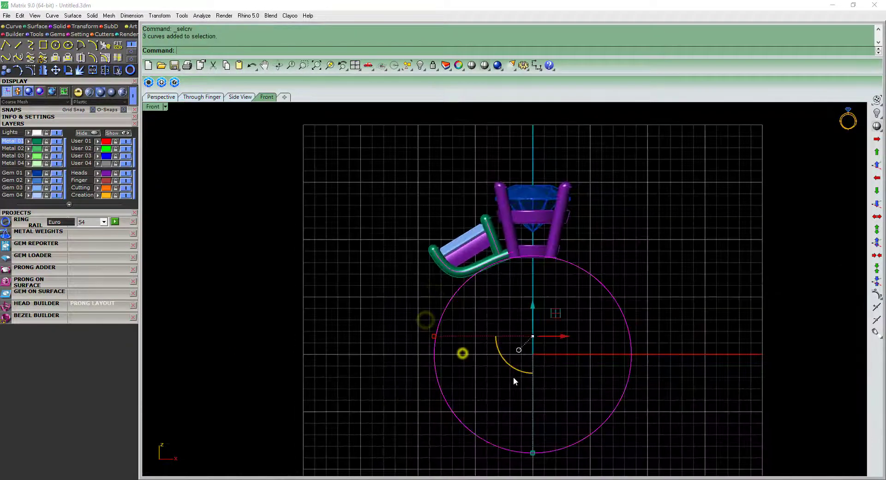
Select the baguette with its bezel and start moving it
left_click(483, 259)
scroll(483, 259, "up", 2)
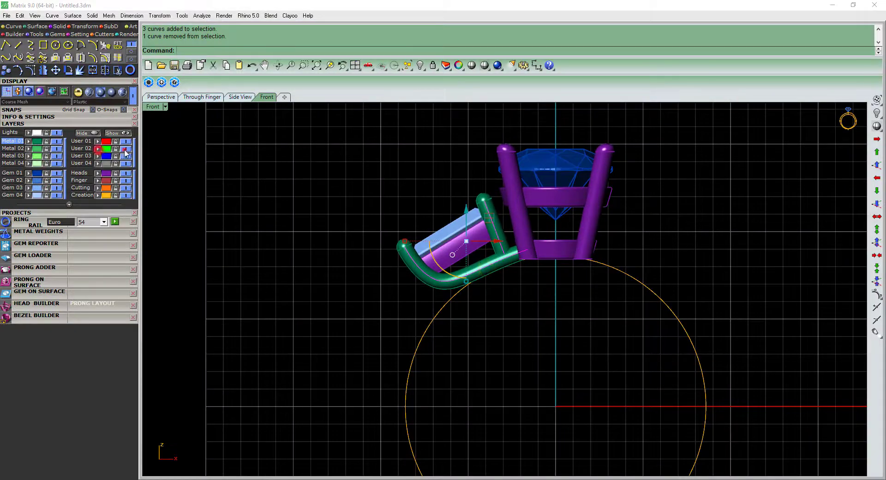
scroll(440, 242, "up", 1)
left_click(439, 242)
scroll(425, 234, "up", 1)
scroll(422, 214, "up", 2)
scroll(438, 223, "up", 2)
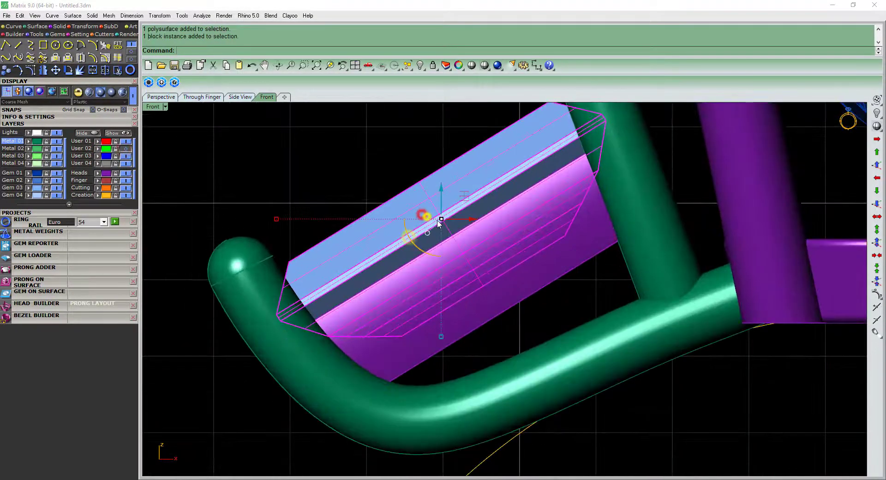
key("m")
key("Return")
left_click(438, 223)
scroll(467, 197, "up", 3)
scroll(461, 189, "up", 1)
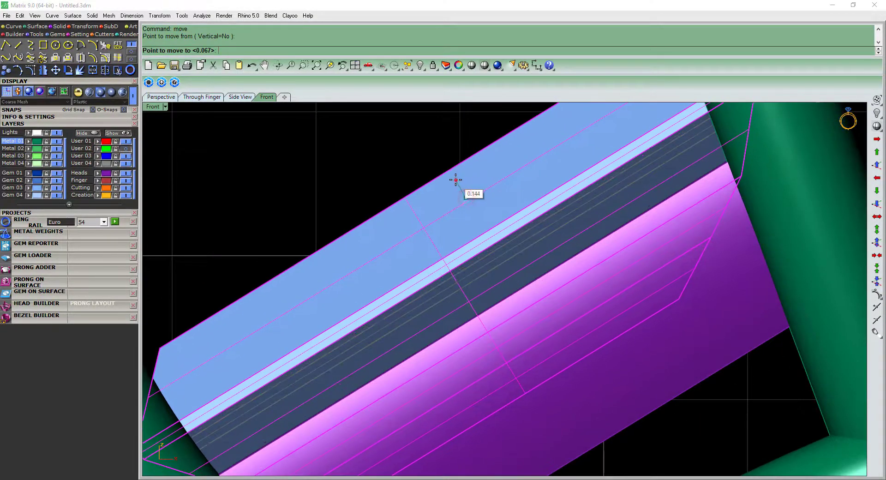
scroll(456, 180, "down", 3)
scroll(517, 296, "up", 2)
Edit the bezel: slide it along the gallery and lower its height to 1.10 mm
left_click(485, 239)
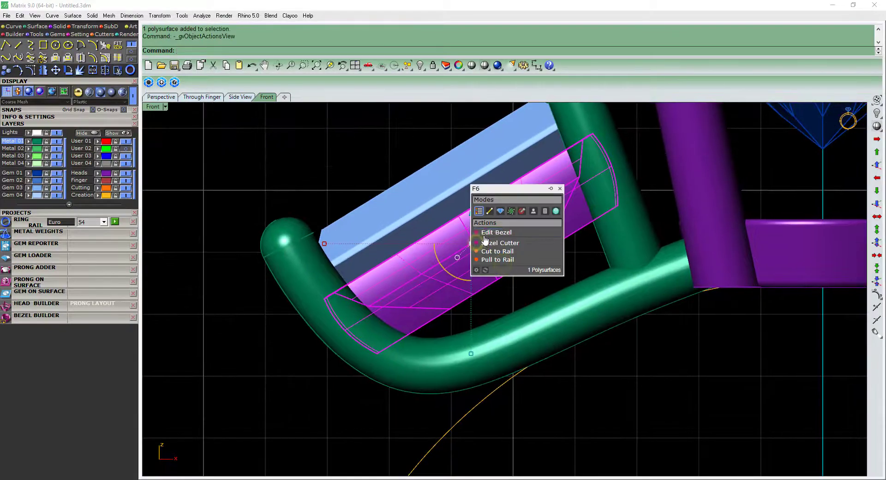
left_click(484, 235)
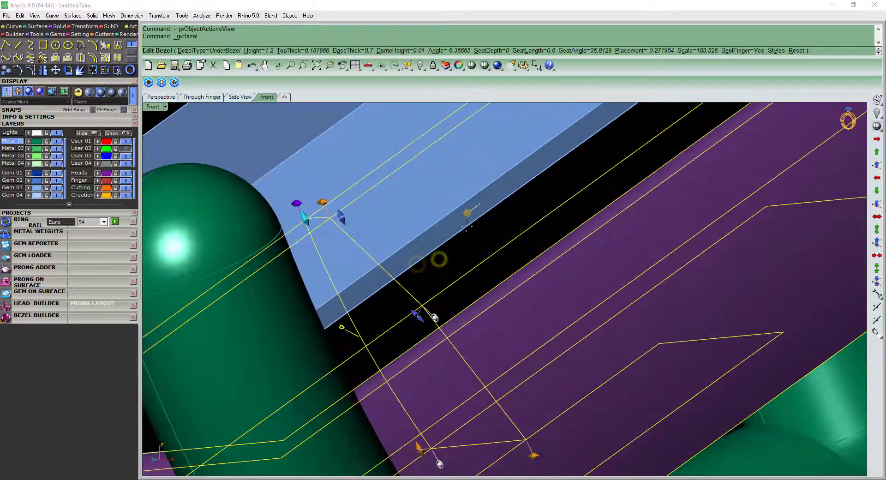
left_click_drag(466, 212, 452, 182)
scroll(432, 251, "down", 1)
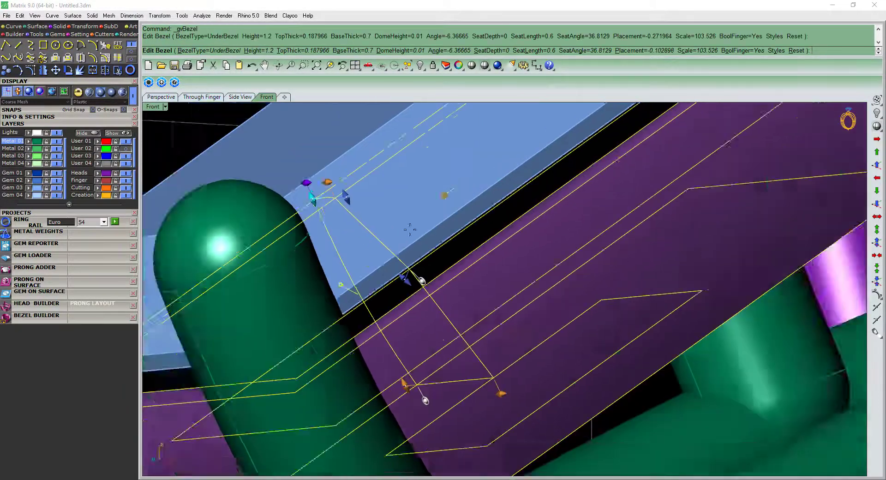
scroll(433, 250, "down", 2)
scroll(450, 270, "up", 2)
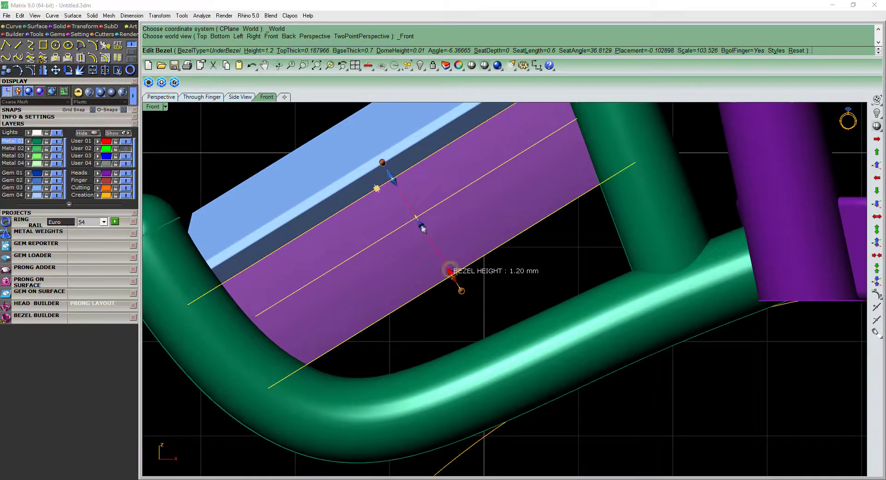
left_click_drag(450, 272, 447, 265)
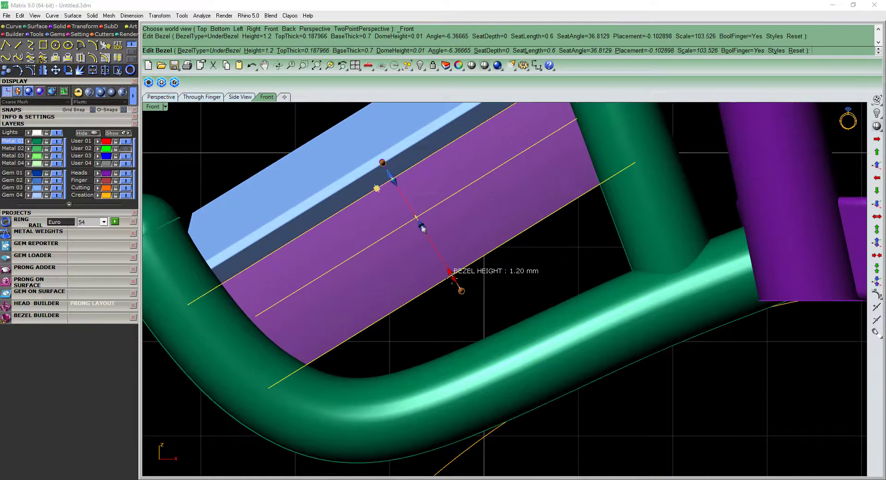
scroll(451, 277, "down", 4)
key("Return")
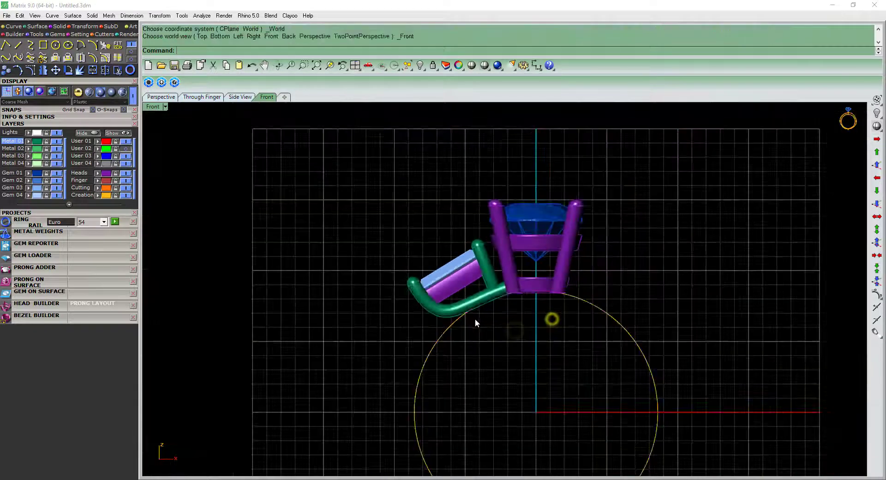
left_click_drag(600, 197, 601, 197)
Group the bezel and gallery prongs, put them on the Finger layer, and mirror across the Y axis
scroll(406, 248, "up", 3)
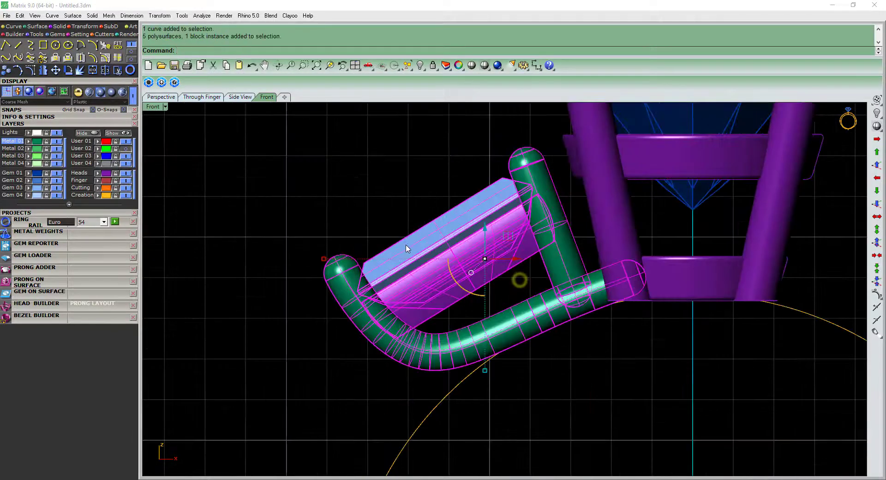
type("g")
key("Return")
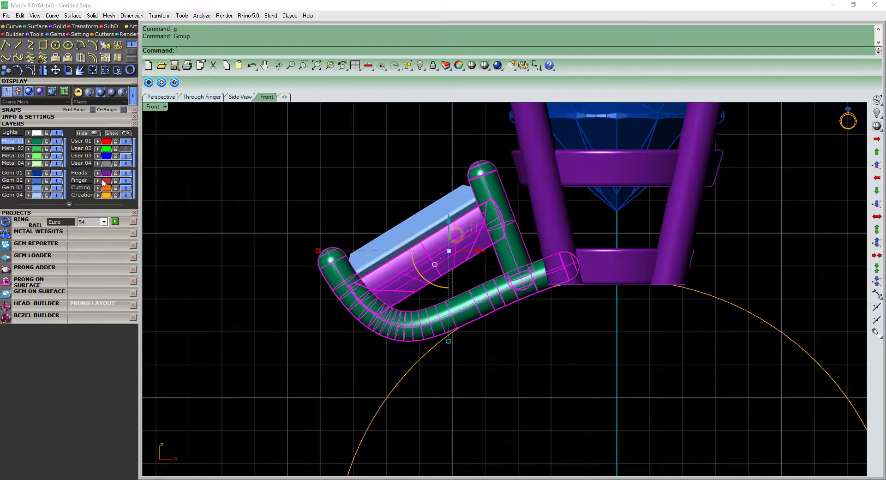
left_click(103, 182)
left_click(501, 333)
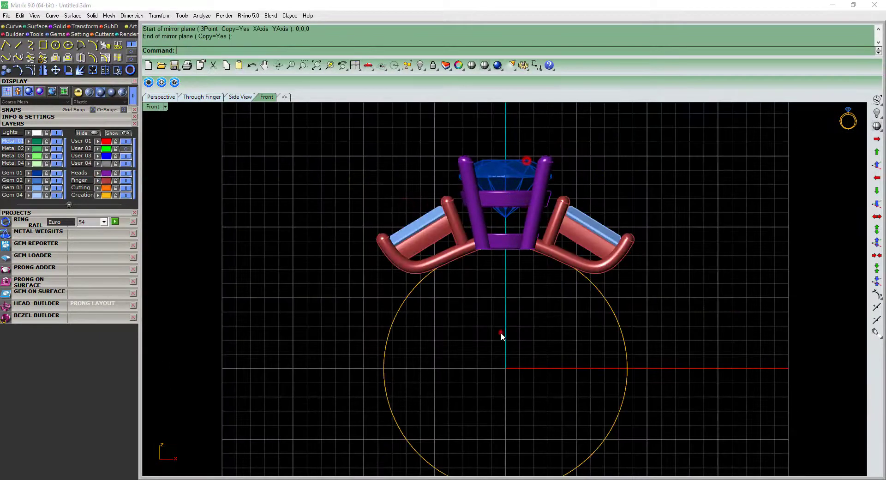
right_click_drag(500, 332, 559, 183, "ctrl+shift")
Offset the finger circle 1.3 mm outward and set both circles to the Creation layer
left_click(401, 317)
scroll(471, 313, "up", 3)
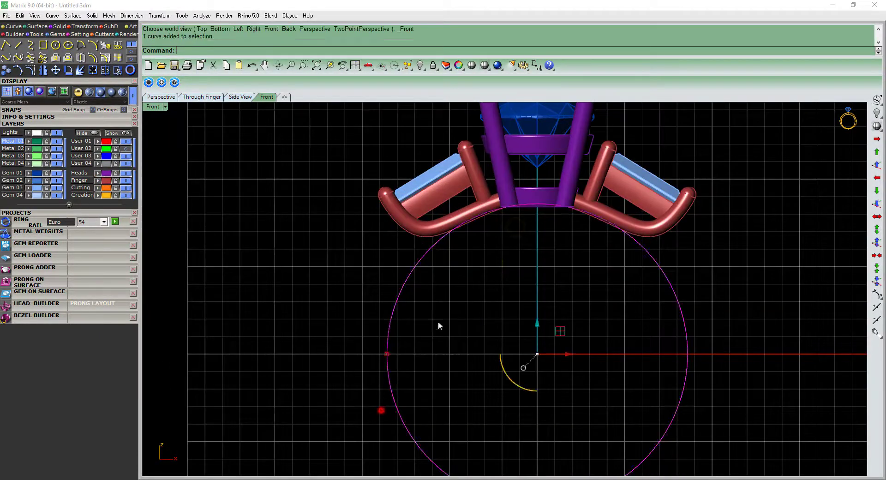
scroll(439, 326, "down", 3)
scroll(484, 340, "up", 4)
type("of")
key("Return")
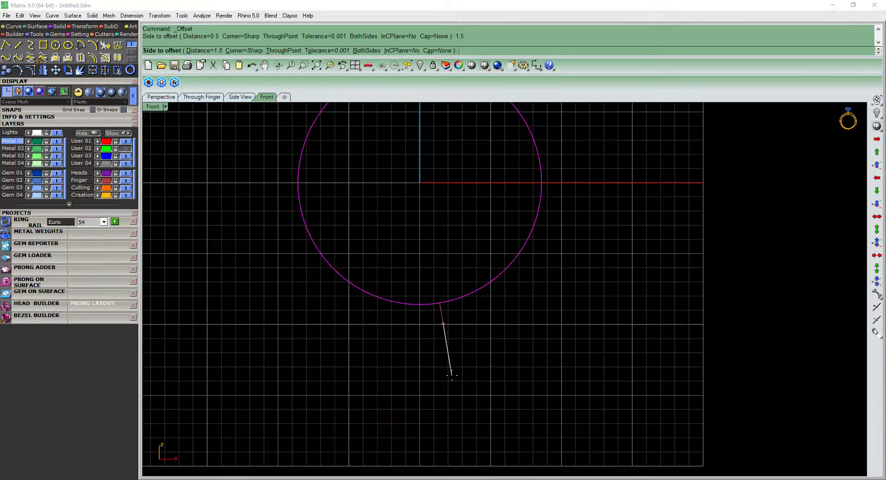
left_click(451, 374)
scroll(398, 331, "down", 2)
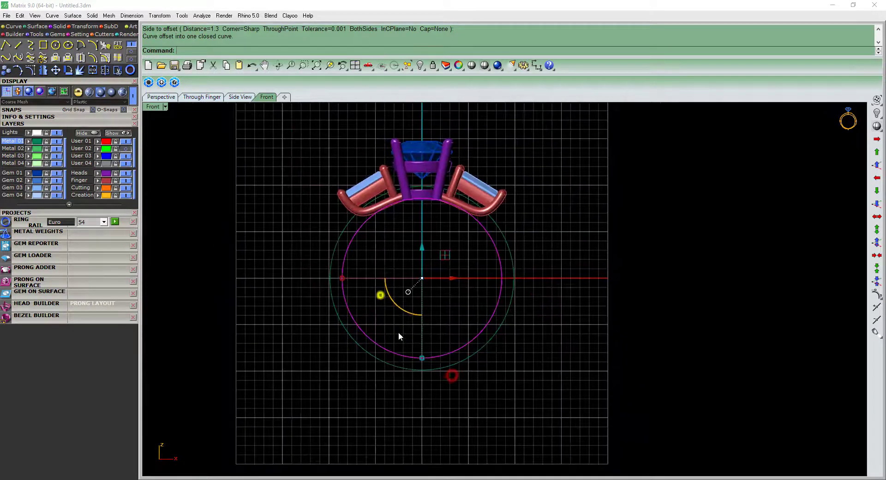
left_click(97, 195)
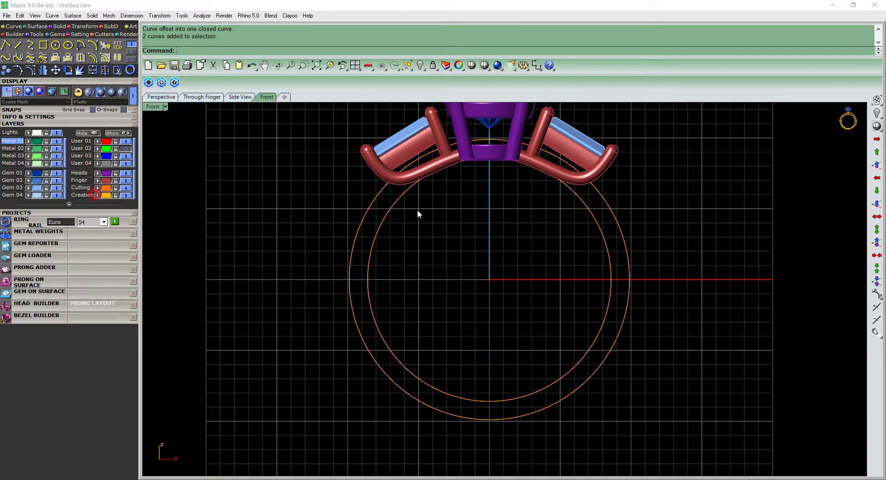
Pick two scaling reference points, then delete the selected curve
scroll(507, 231, "down", 2)
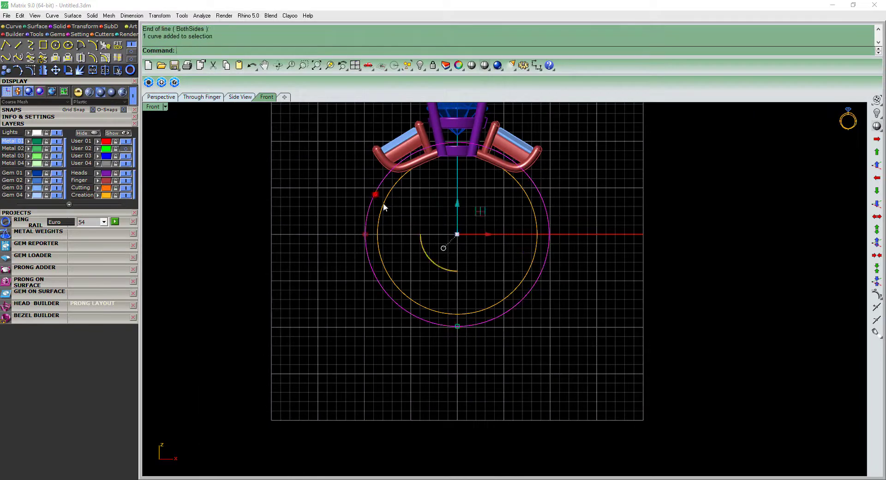
scroll(471, 187, "up", 2)
scroll(475, 149, "up", 2)
left_click(483, 166)
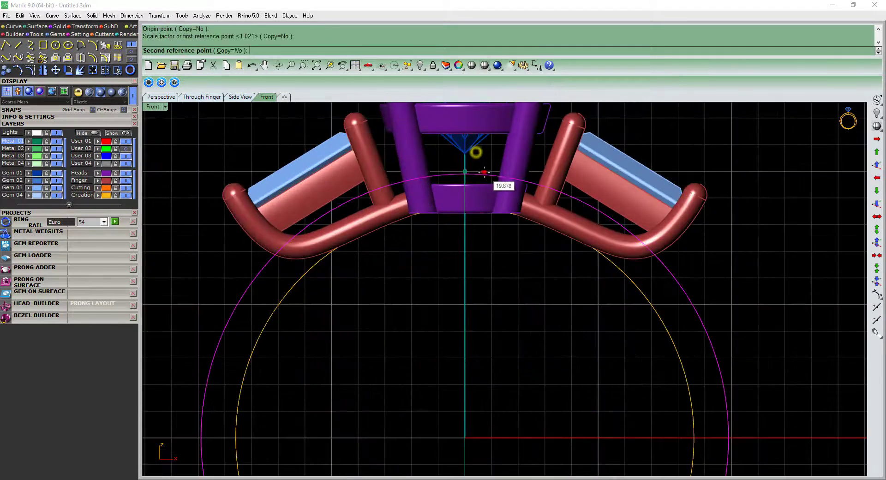
left_click(481, 199)
scroll(489, 305, "down", 4)
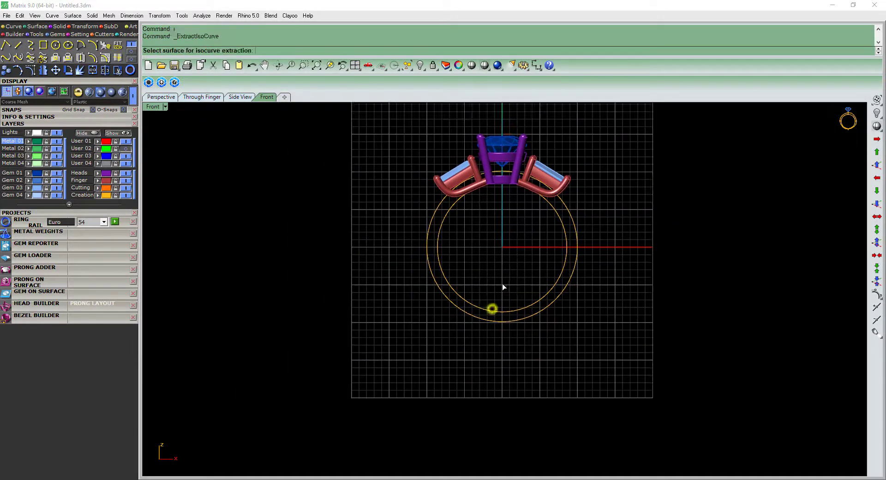
type("l")
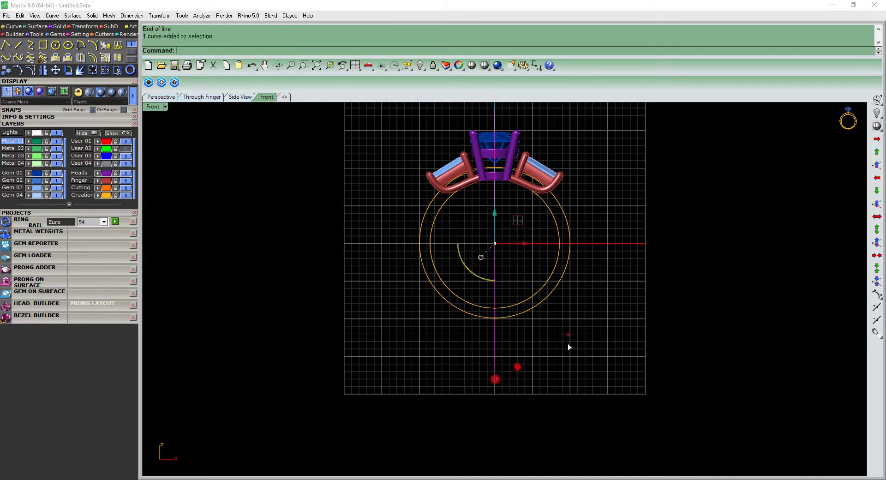
key("Delete")
scroll(417, 235, "up", 3)
scroll(417, 234, "down", 3)
Draw a line from the origin 0,0 and trim away the shank arc beyond it
scroll(461, 222, "up", 2)
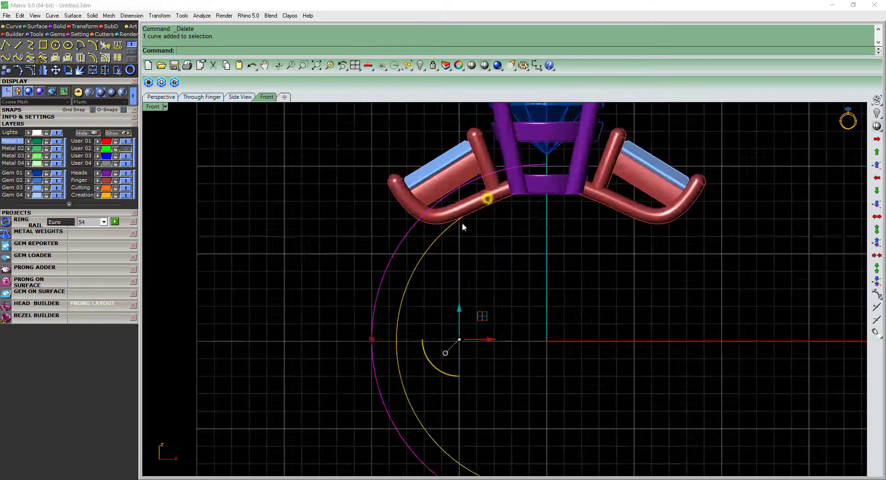
scroll(462, 226, "up", 2)
type("l")
key("Return")
type("0")
key("Return")
scroll(493, 256, "up", 2)
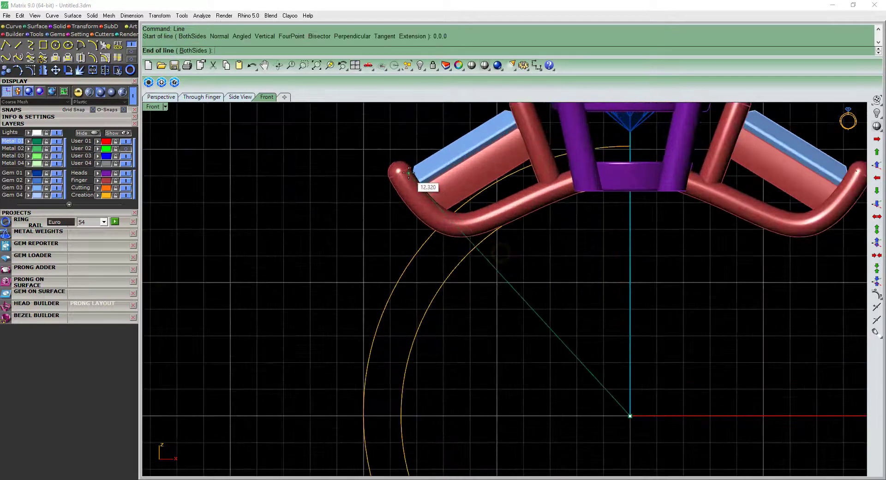
type("trim")
key("Return")
scroll(464, 201, "up", 3)
scroll(508, 234, "down", 2)
scroll(491, 250, "down", 2)
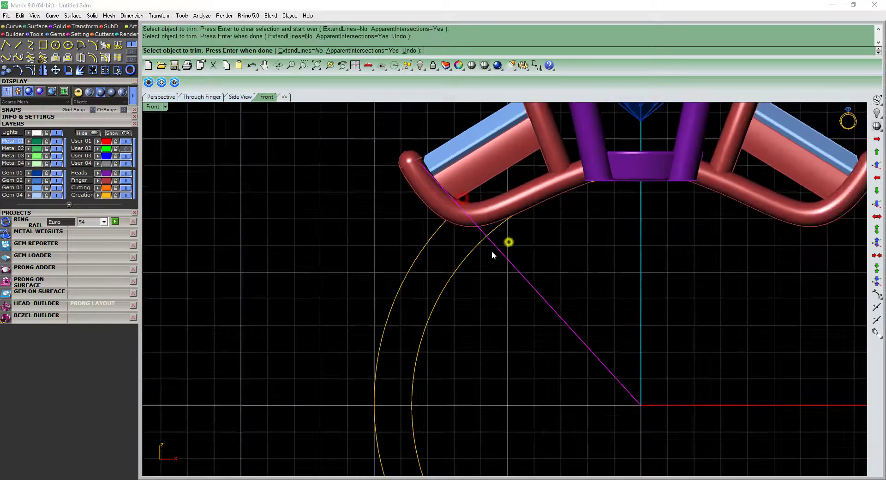
scroll(469, 248, "up", 1)
left_click(470, 248)
Rebuild the trimmed shank curve to 4 points, degree 3, and rotate its end to meet the gallery
scroll(455, 250, "up", 2)
key("F10")
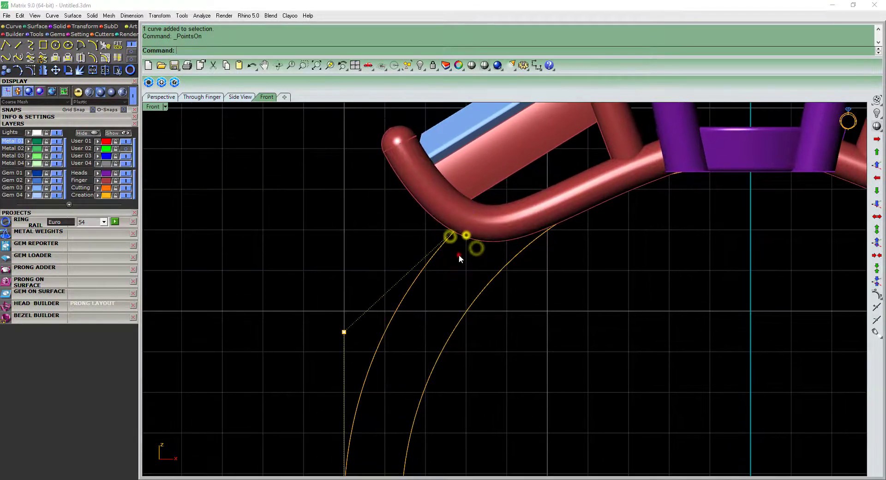
scroll(459, 254, "down", 1)
left_click(408, 318)
type("rebuild")
key("Return")
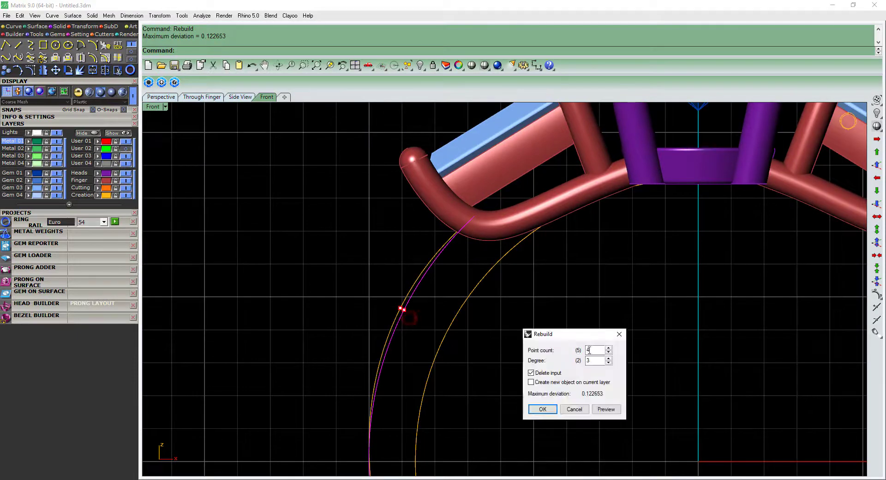
left_click(542, 409)
key("F10")
scroll(472, 258, "up", 2)
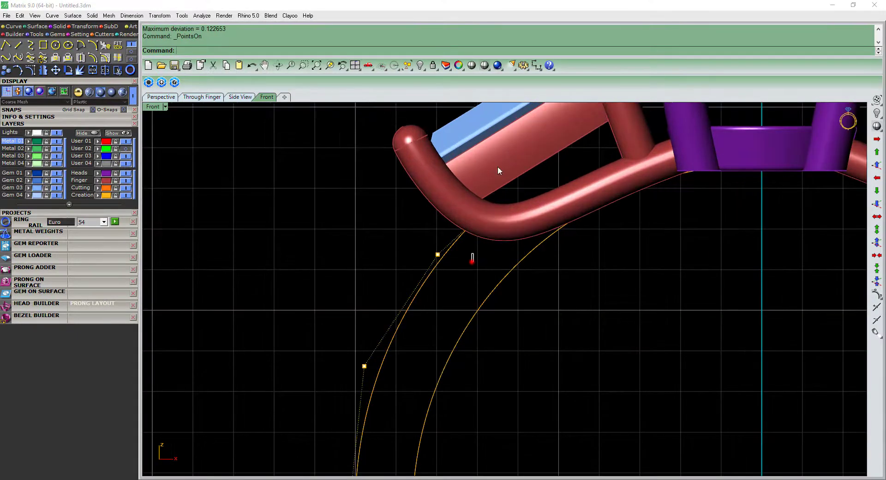
left_click(536, 184)
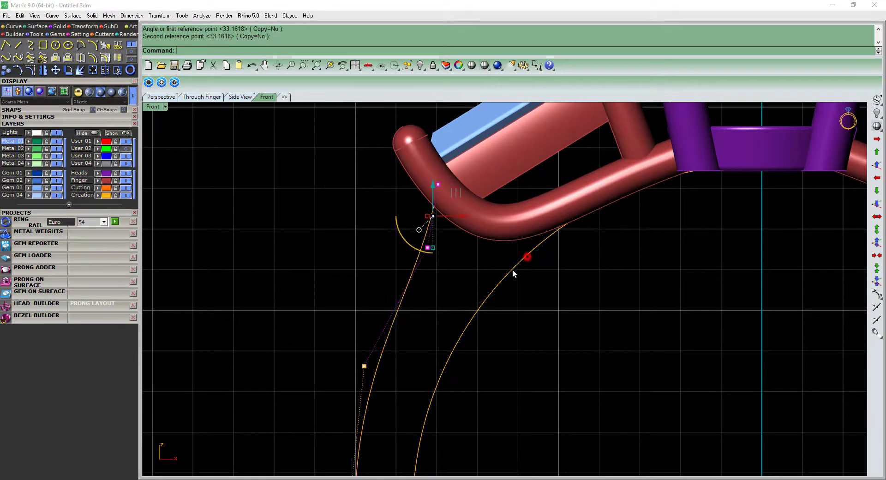
Offset the shank curve by 1 and 0.8 to create the inner profile curves
scroll(498, 281, "down", 2)
scroll(480, 265, "down", 3)
scroll(459, 263, "up", 3)
type("of")
key("Return")
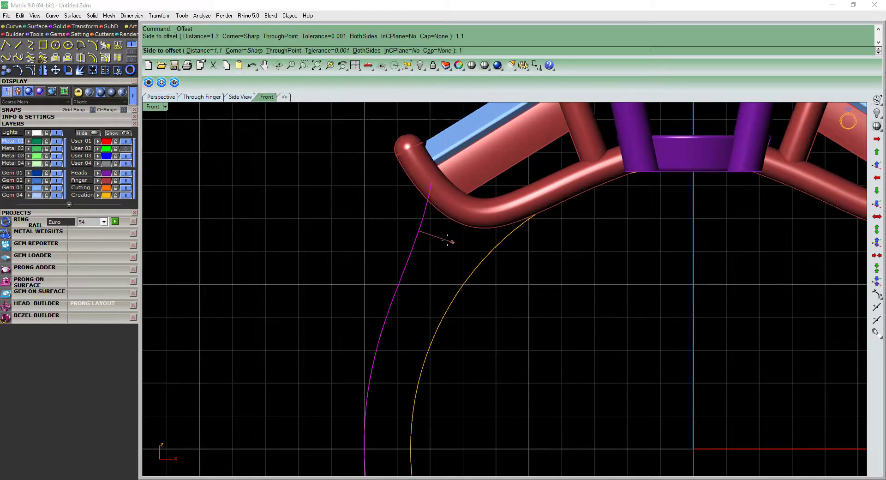
right_click(503, 280)
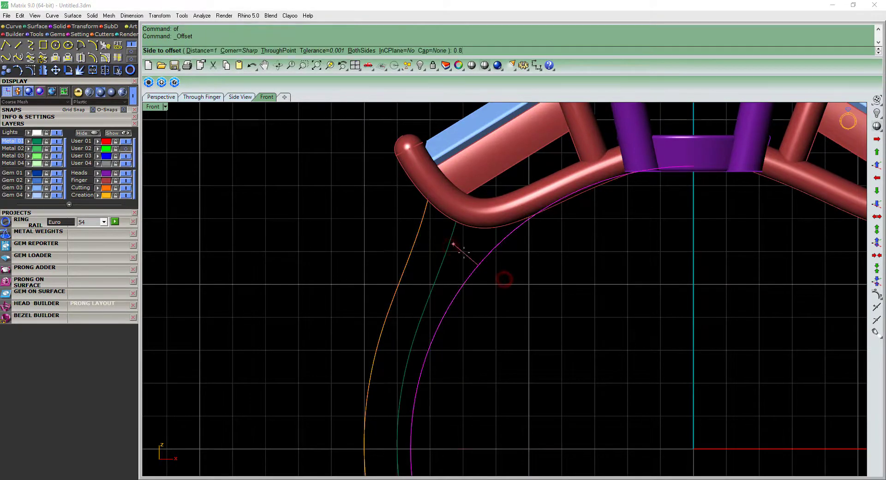
key("Return")
left_click(439, 266)
scroll(462, 259, "down", 4)
Select the two inner shank curves
scroll(463, 265, "up", 3)
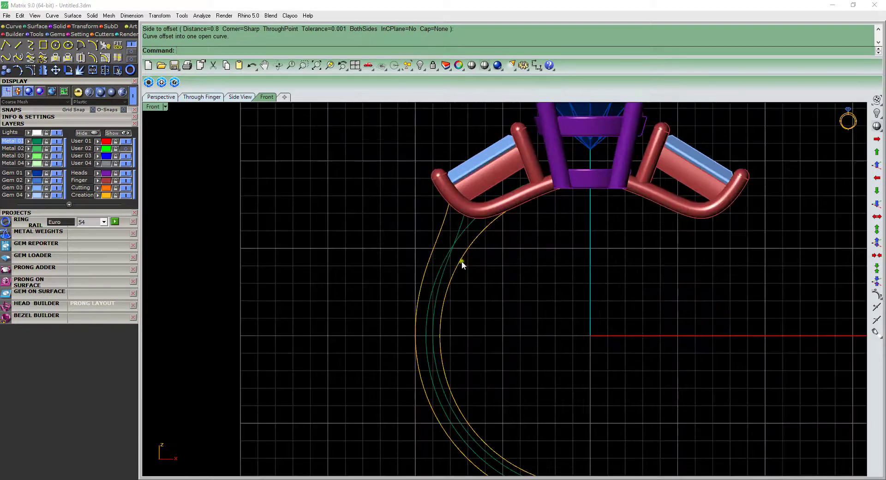
right_click_drag(462, 263, 484, 249, "ctrl+shift")
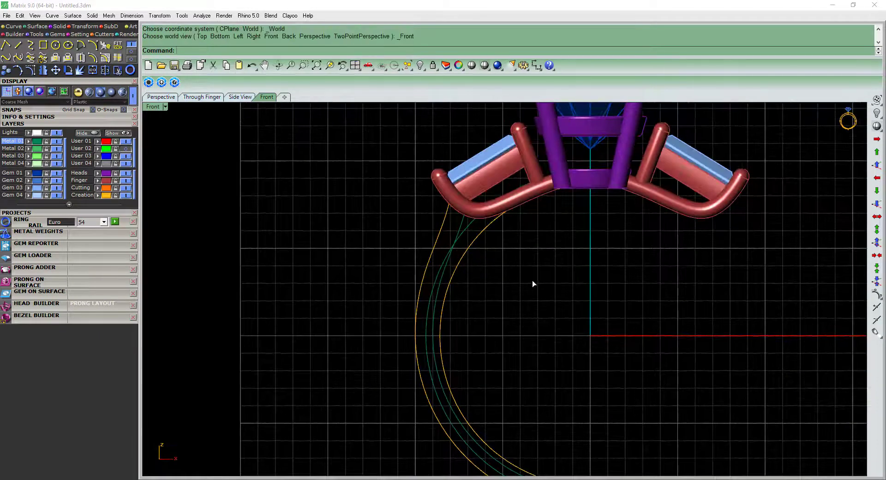
scroll(457, 253, "up", 3)
scroll(455, 272, "up", 3)
left_click_drag(454, 273, 430, 261)
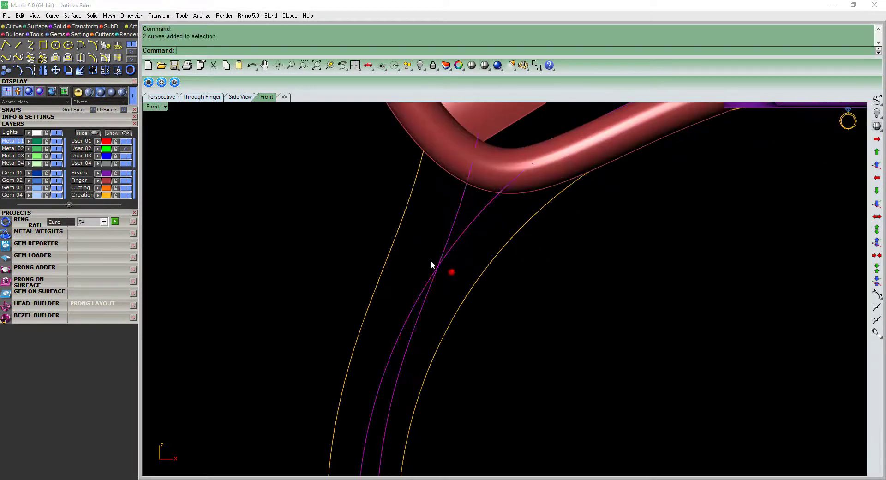
scroll(430, 265, "down", 5)
scroll(502, 286, "down", 2)
Select the left baguette gallery pieces and ungroup them
right_click_drag(468, 254, 767, 306, "ctrl+shift")
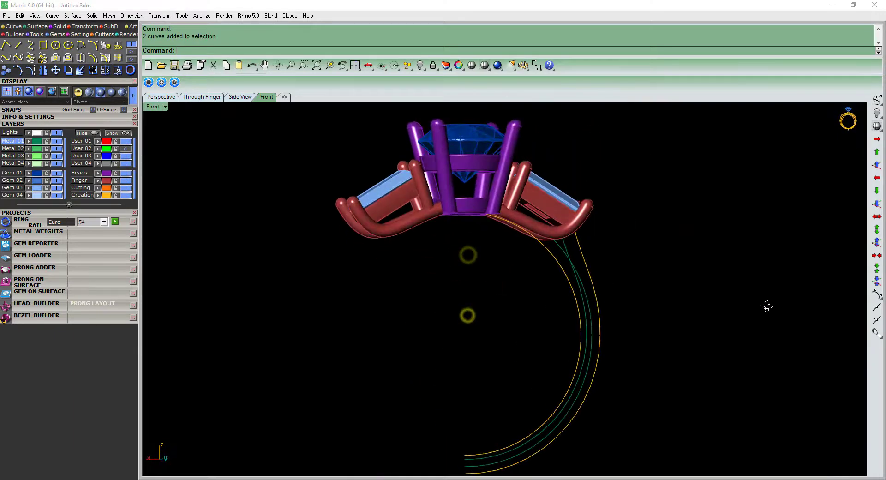
right_click_drag(514, 310, 486, 224, "ctrl+shift")
scroll(486, 224, "up", 3)
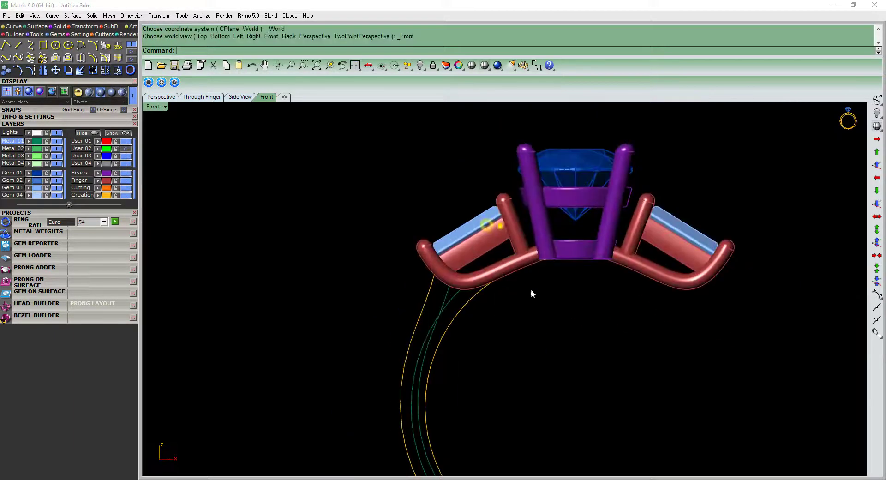
scroll(530, 289, "up", 2)
scroll(509, 276, "up", 5)
left_click(533, 284)
key("ctrl+shift+g")
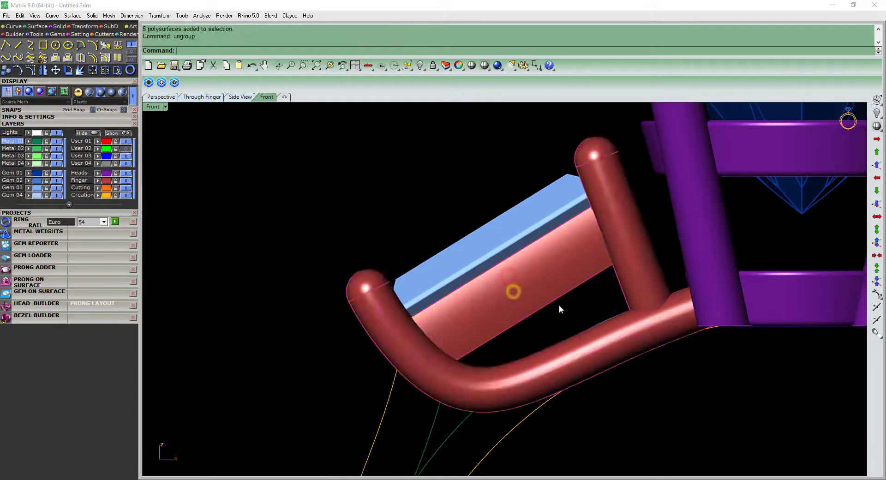
Move the left gallery pieces by a small offset into place
scroll(510, 247, "up", 3)
type("move")
key("Return")
scroll(514, 251, "up", 3)
left_click(517, 213)
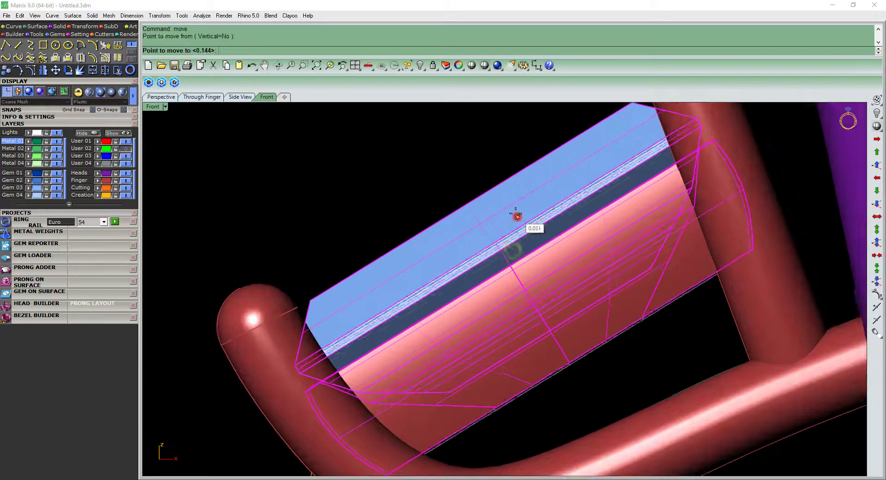
left_click(516, 213)
scroll(517, 217, "down", 5)
Window-select the right-side baguette gallery and delete it
scroll(473, 270, "up", 3)
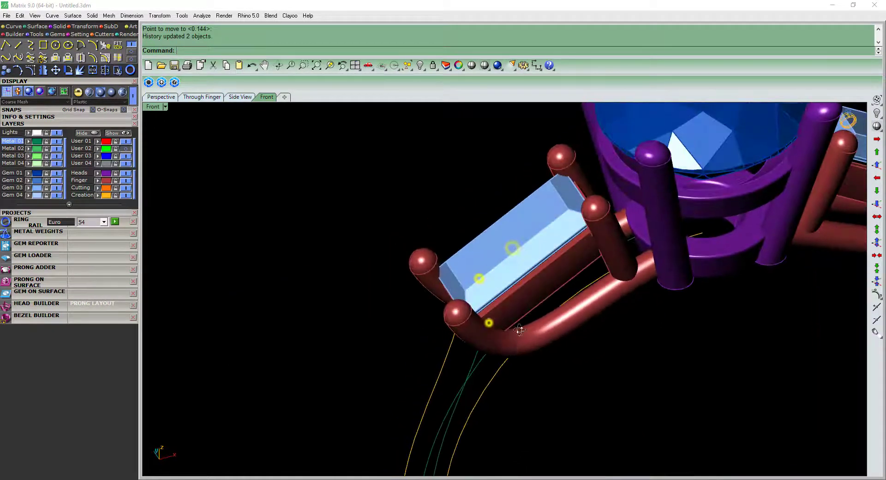
scroll(512, 311, "up", 3)
scroll(513, 312, "down", 3)
scroll(530, 352, "down", 3)
left_click_drag(607, 344, 754, 250)
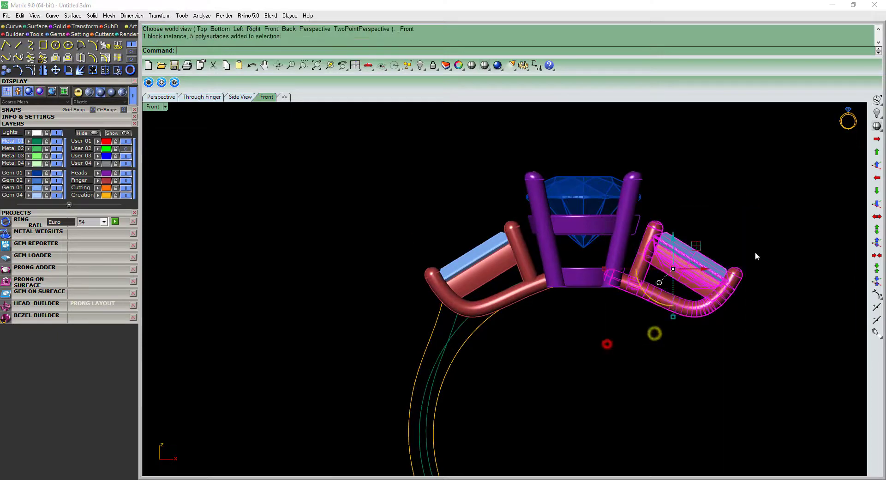
key("Delete")
scroll(482, 293, "up", 2)
scroll(483, 295, "up", 3)
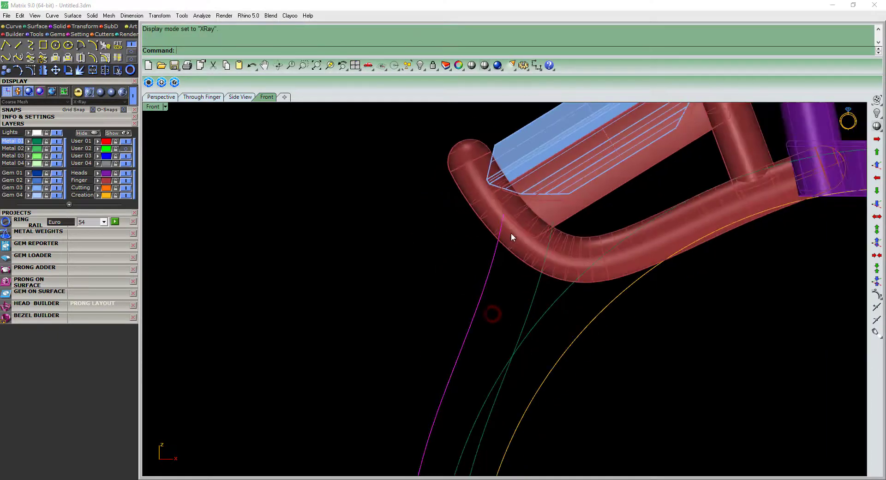
In X-Ray with points shown, move the shank curve's top control point onto the gallery tube
key("F10")
scroll(458, 225, "up", 2)
left_click(488, 214)
type("move")
key("Return")
scroll(508, 208, "up", 2)
left_click(512, 202)
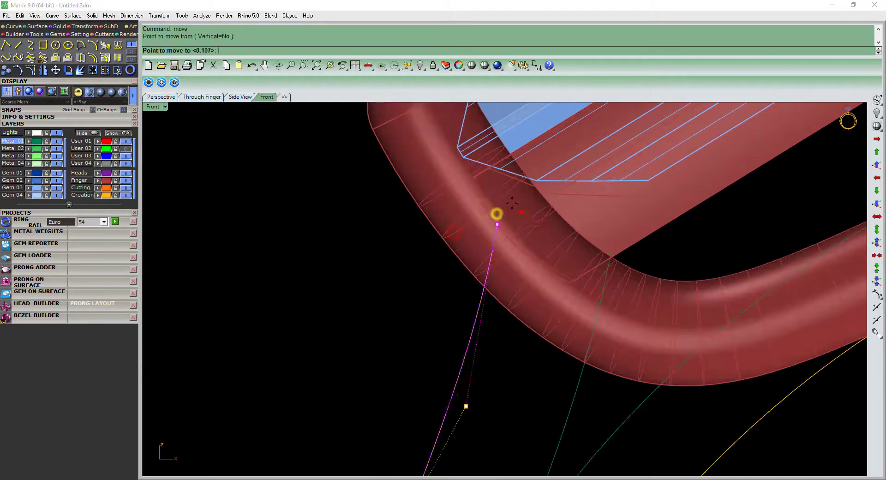
left_click(509, 188)
scroll(498, 254, "down", 3)
scroll(496, 215, "up", 2)
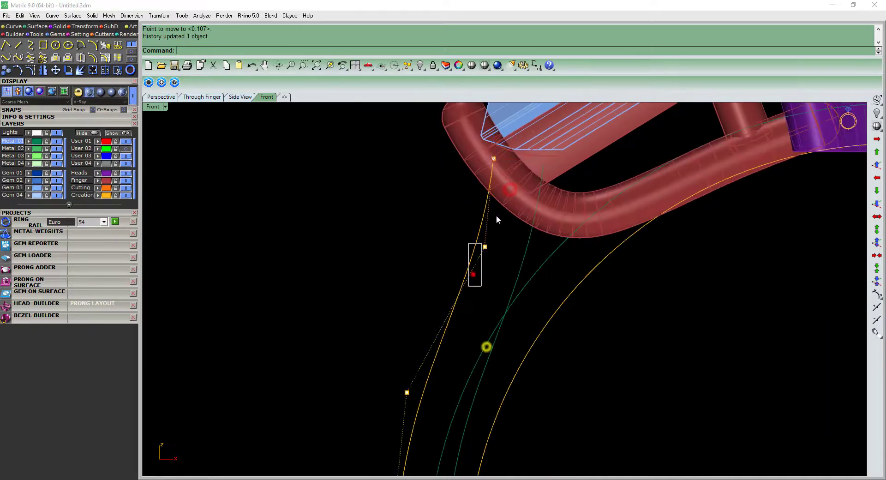
left_click(521, 232)
Trim away the crossing part of the shank curve
scroll(553, 249, "down", 3)
scroll(571, 257, "up", 1)
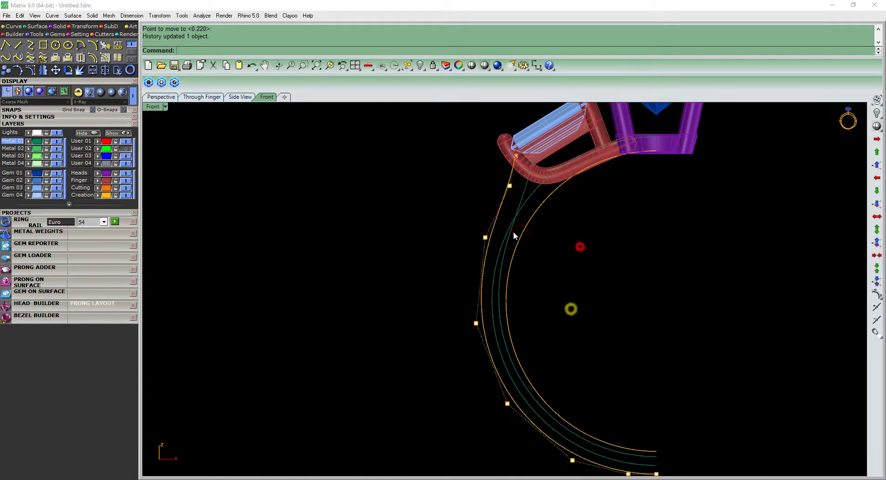
scroll(521, 203, "up", 1)
scroll(575, 272, "up", 1)
scroll(575, 272, "up", 1)
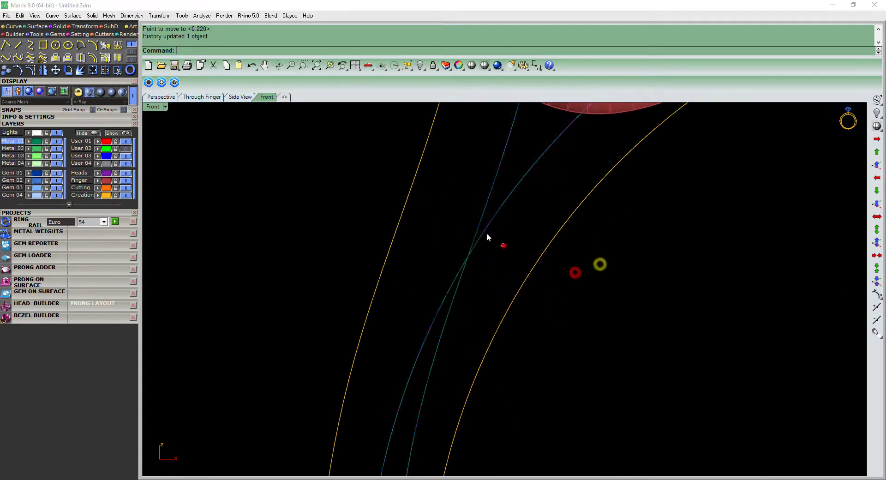
left_click(446, 303)
key("Return")
scroll(502, 275, "down", 2)
scroll(511, 260, "down", 1)
scroll(452, 231, "up", 2)
Start a line at the origin 0, then delete the stray line
right_click_drag(453, 231, 594, 269)
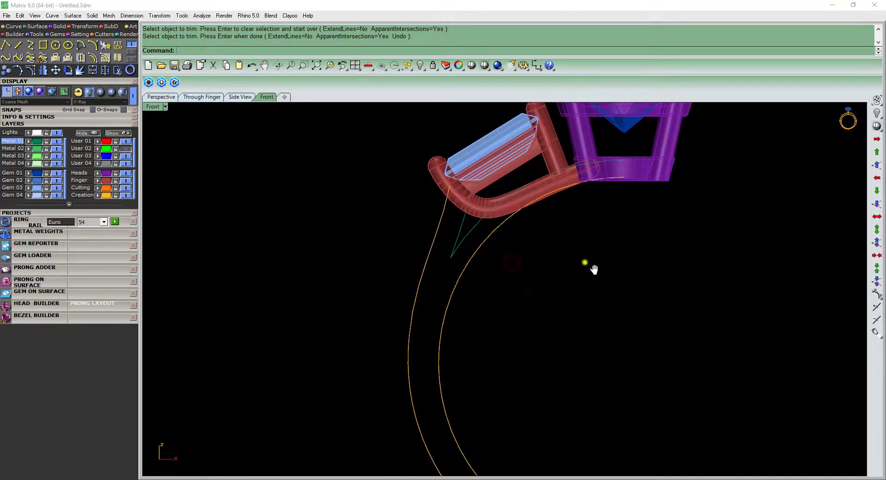
scroll(550, 257, "down", 2)
scroll(474, 208, "up", 4)
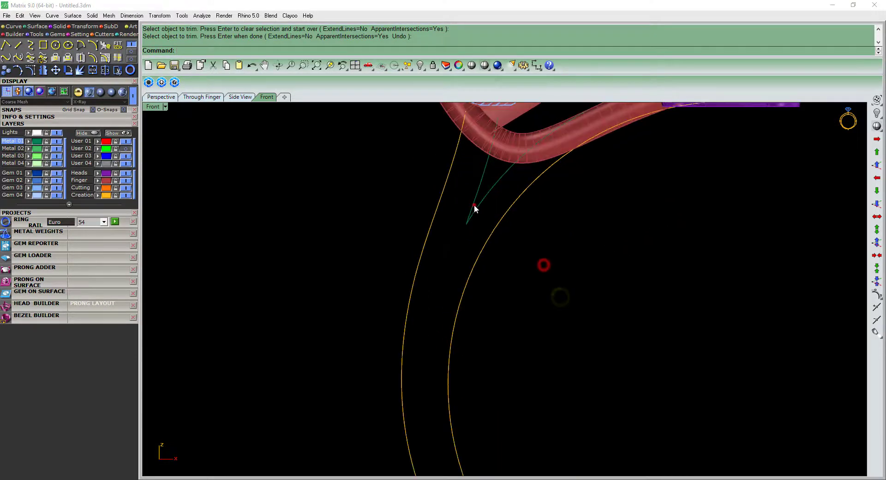
mouse_move(555, 228)
right_mouse_down()
mouse_move(540, 260)
mouse_move(477, 268)
right_mouse_up()
scroll(421, 259, "down", 1)
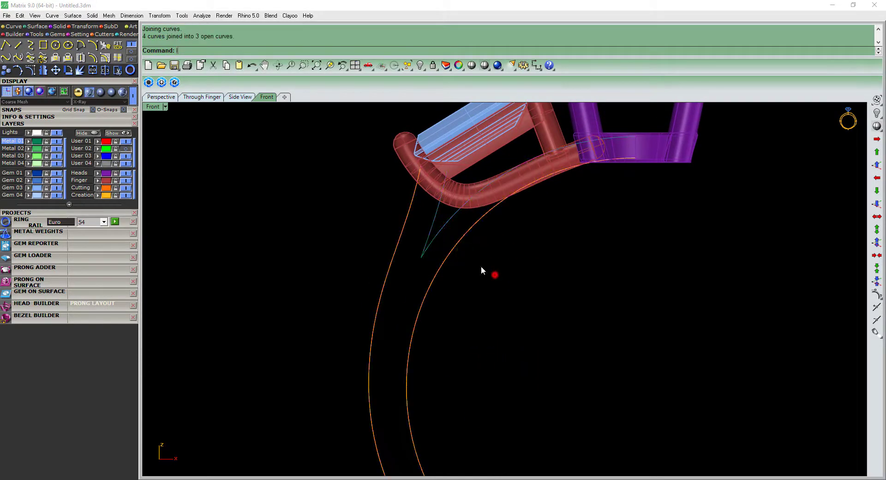
type("line")
key("Return")
type("0")
key("Return")
scroll(481, 270, "up", 2)
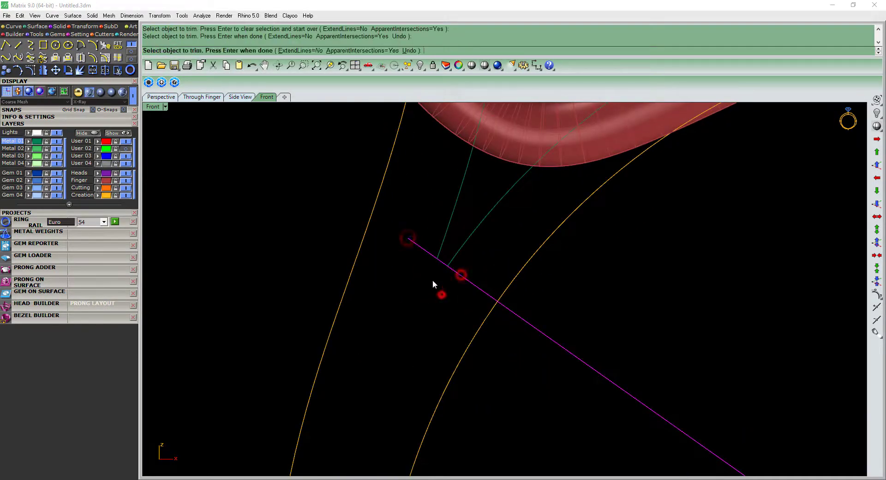
scroll(437, 296, "down", 1)
key("Delete")
Blend the split shank curves together with BlendCrv
left_click(18, 57)
scroll(447, 272, "up", 1)
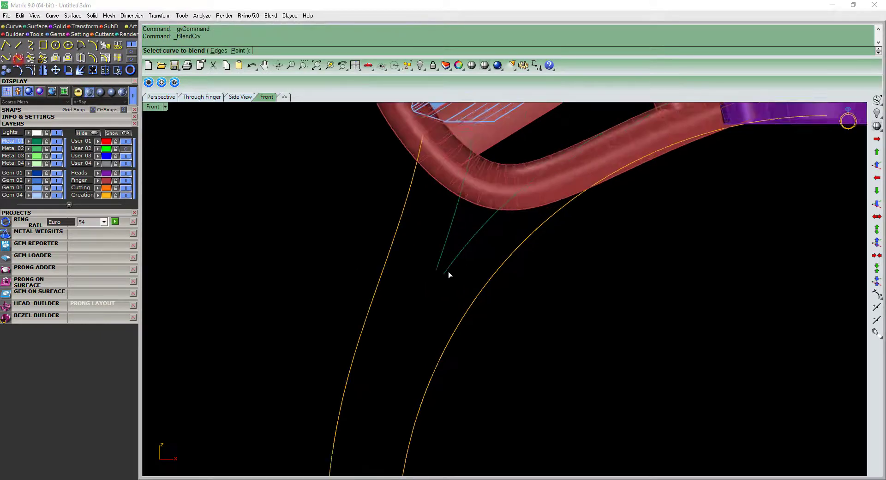
scroll(438, 269, "up", 1)
key("Return")
scroll(442, 272, "down", 2)
scroll(422, 255, "down", 1)
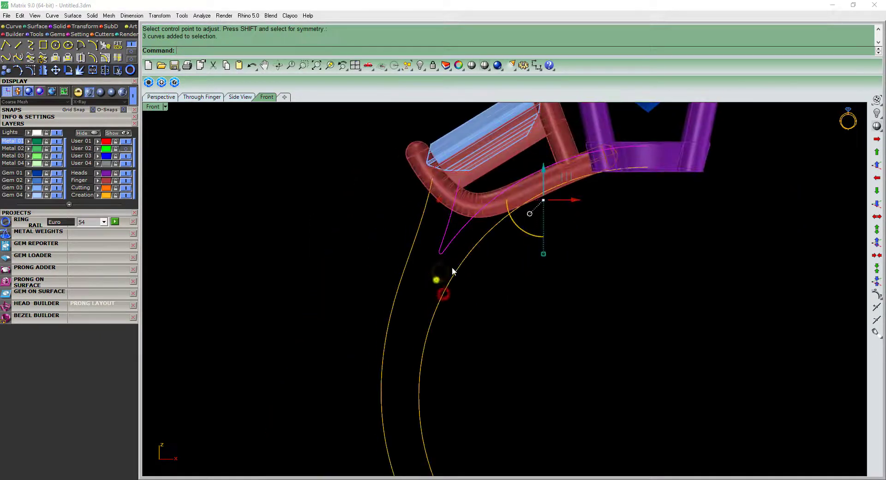
scroll(405, 239, "down", 1)
Return to solid Plastic shading and select the centre head pieces
right_click_drag(402, 245, 288, 180)
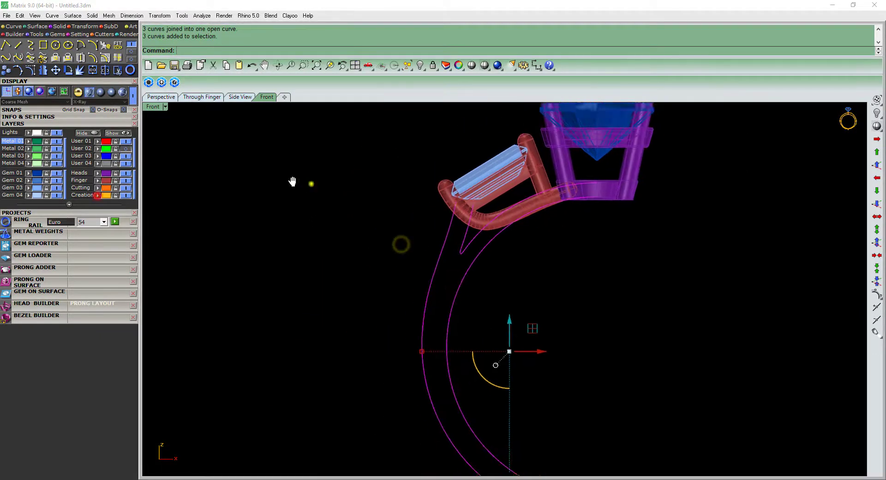
key("ctrl+alt+p")
left_click(507, 184)
left_click(569, 211)
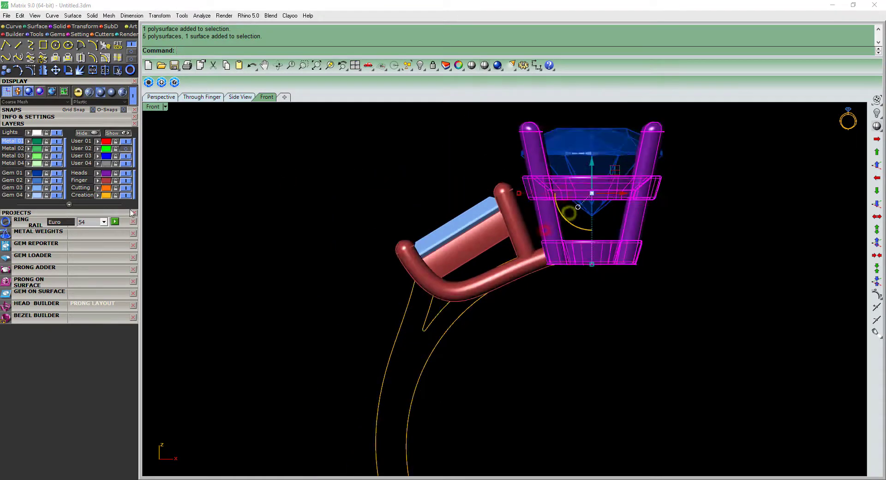
Hide the Finger layer and clear the current selection
left_click(126, 180)
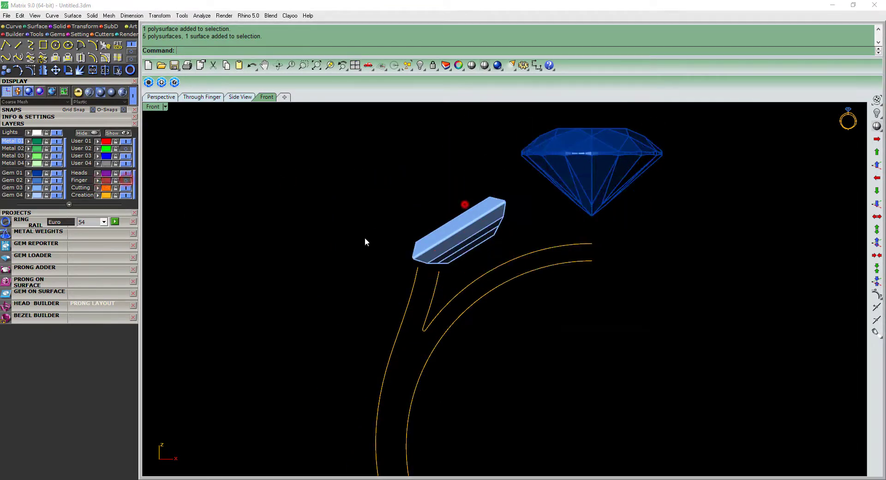
key("Escape")
scroll(464, 254, "up", 2)
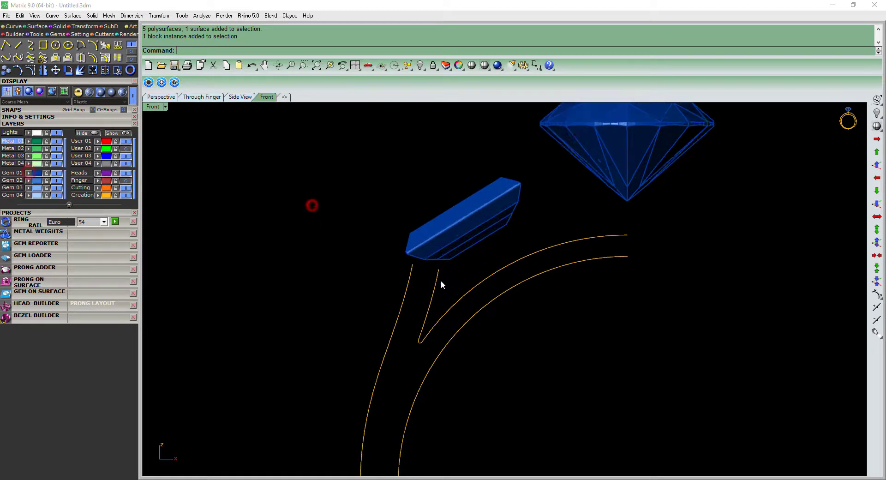
scroll(441, 281, "up", 3)
Draw a line closing the open end of the shank profile and join the curves
type("li")
key("Return")
left_click(442, 264)
key("Return")
scroll(507, 268, "down", 3)
scroll(655, 259, "down", 2)
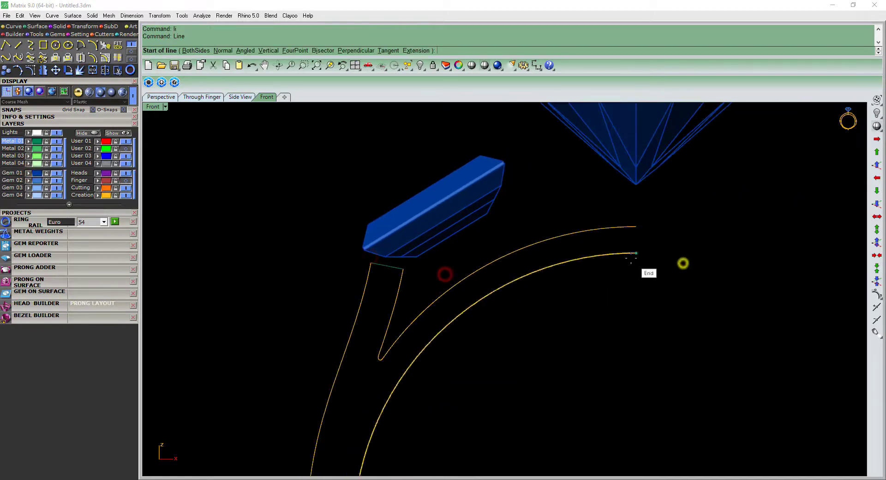
left_click(638, 223)
scroll(589, 263, "down", 3)
key("ctrl+j")
Draw another line closing the bottom gap and join everything into one closed profile
scroll(495, 220, "up", 1)
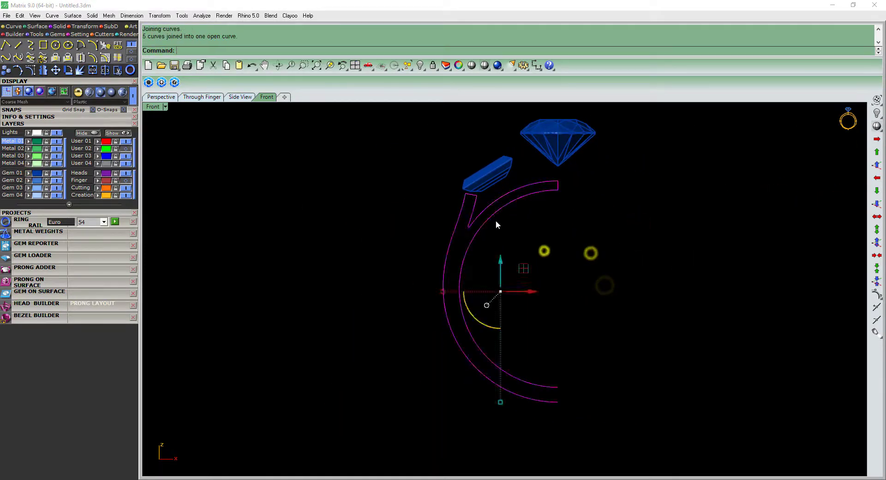
scroll(482, 231, "up", 1)
key("Escape")
scroll(531, 301, "down", 2)
scroll(530, 301, "up", 3)
type("li")
key("Return")
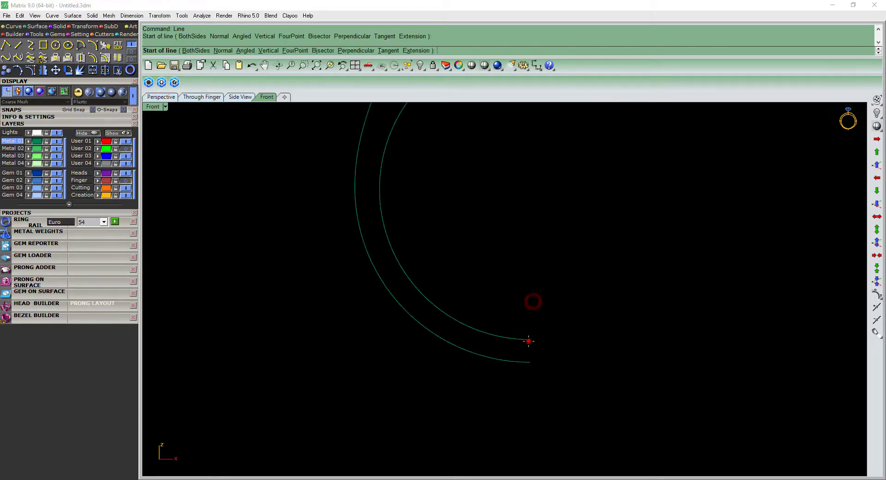
left_click(531, 361)
key("ctrl+j")
Fill the closed profile with a flat patch surface and hide the Creation layer
scroll(538, 364, "down", 3)
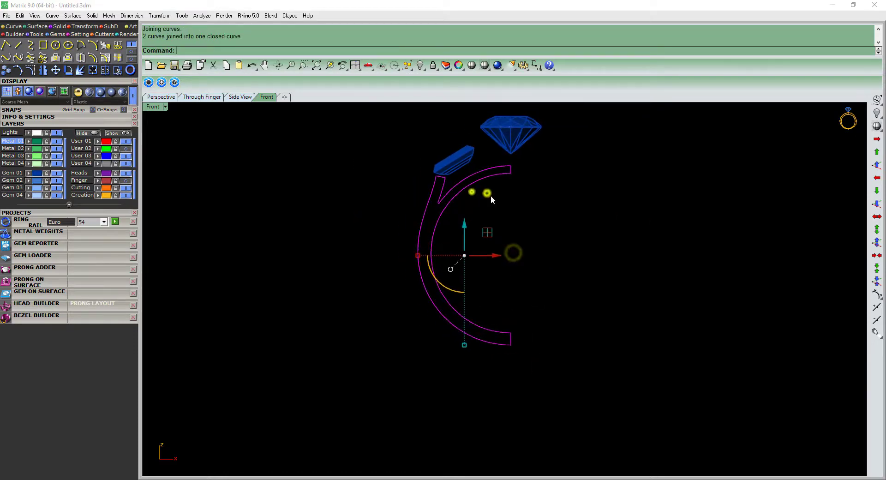
key("Return")
scroll(336, 257, "up", 2)
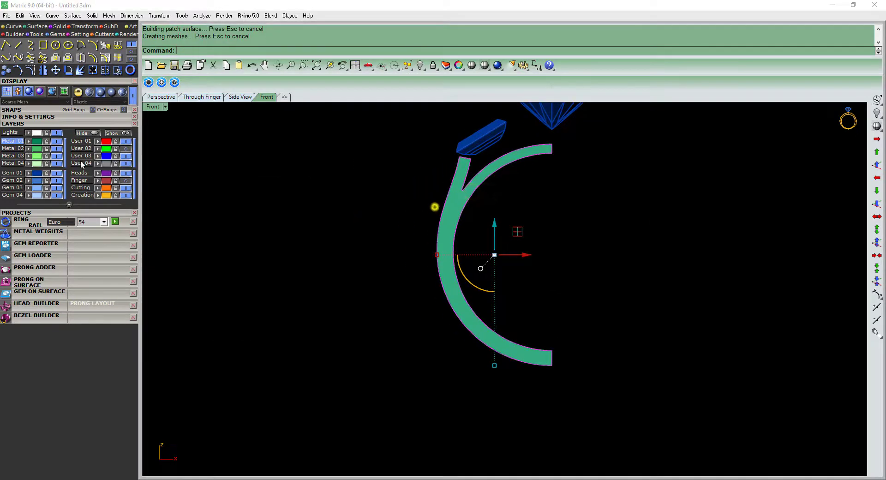
left_click(126, 195)
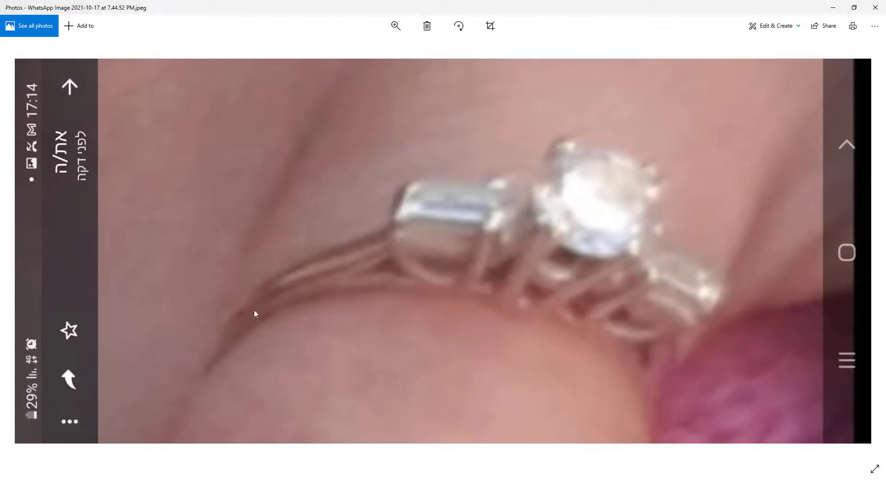
Minimize the three-stone ring reference photo in Windows Photos to bring the Matrix model back
left_click(829, 7)
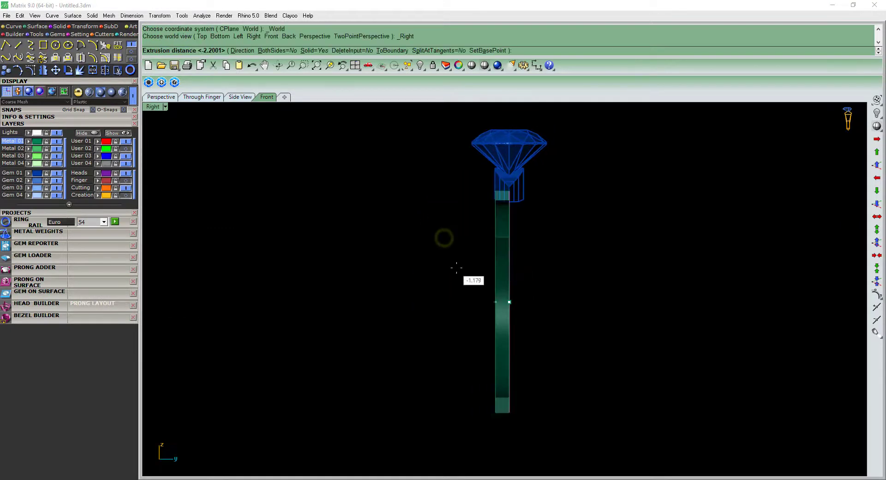
Extrude the shank profile to both sides (BothSides) with a distance of 1
type("b")
key("Return")
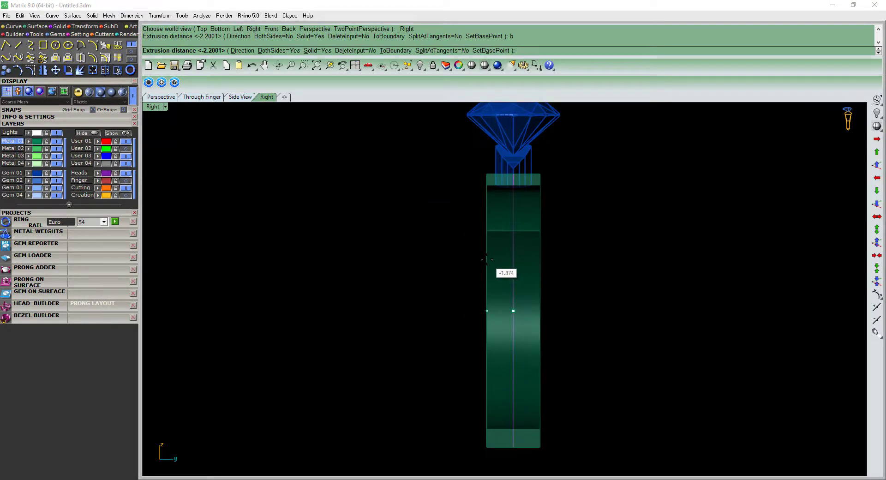
type("1")
key("Return")
Undo the last deletion, select the shank and show the Finger layer holding the heads
left_click(521, 253)
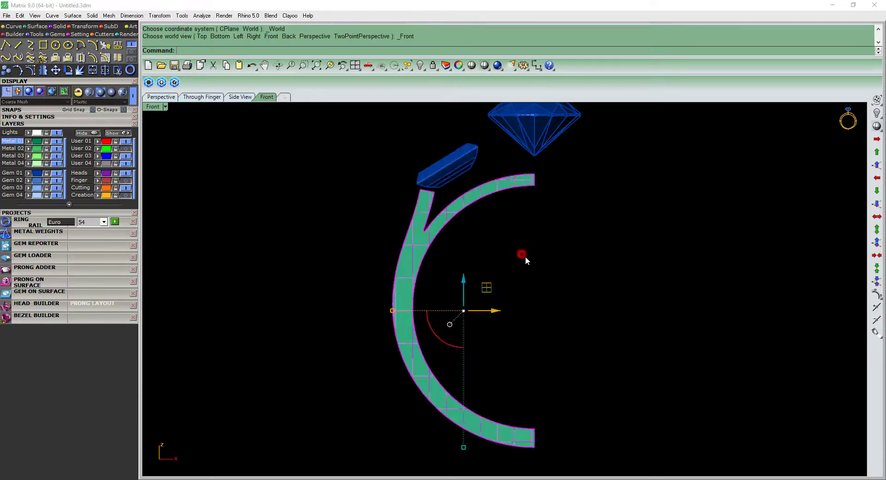
key("ctrl+z")
left_click(423, 235)
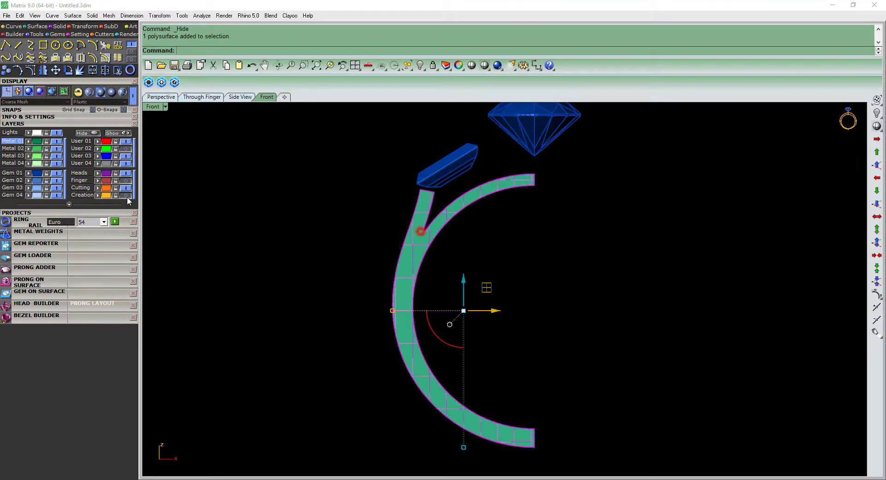
left_click(125, 180)
right_click_drag(291, 243, 499, 277)
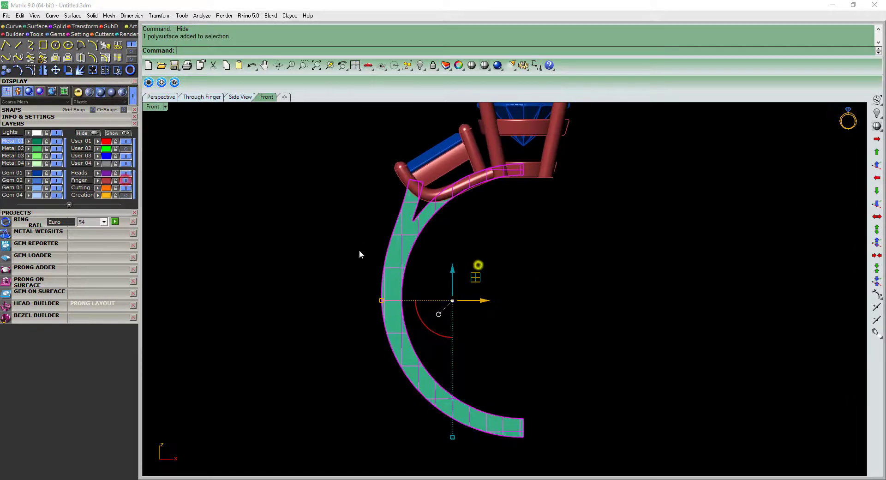
key("ctrl+F1")
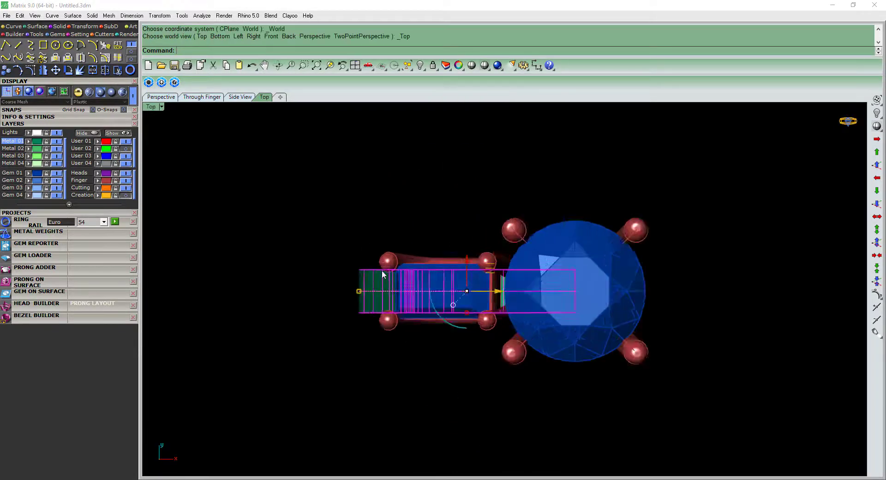
scroll(627, 327, "up", 4)
scroll(627, 327, "up", 2)
Gumball-scale the shank to about 1.240 so it fits under the heads
left_click_drag(599, 373, 595, 391)
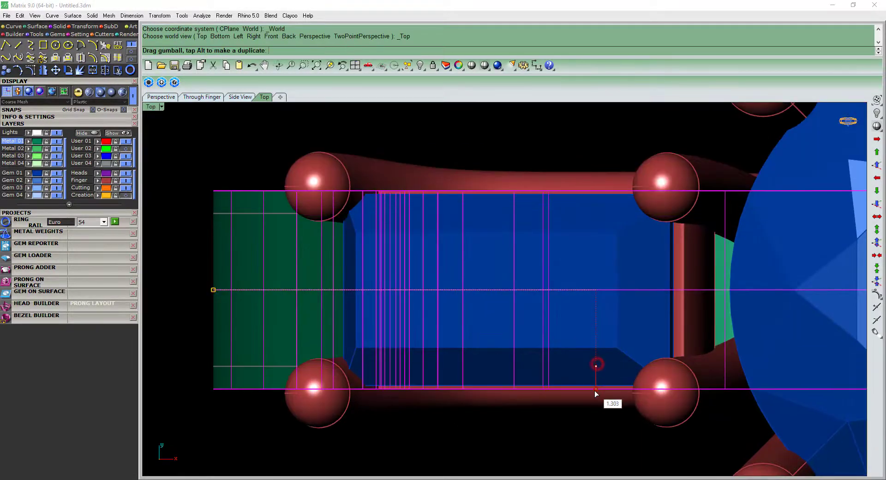
mouse_move(594, 391)
right_mouse_down()
mouse_move(500, 300)
mouse_move(511, 251)
mouse_move(497, 131)
right_mouse_up()
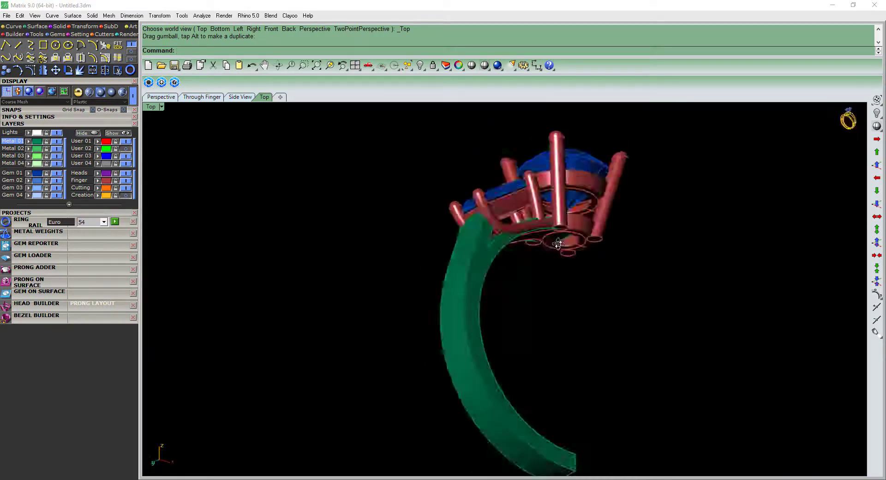
right_click_drag(497, 131, 608, 331)
left_click_drag(644, 312, 542, 332)
scroll(549, 365, "up", 3)
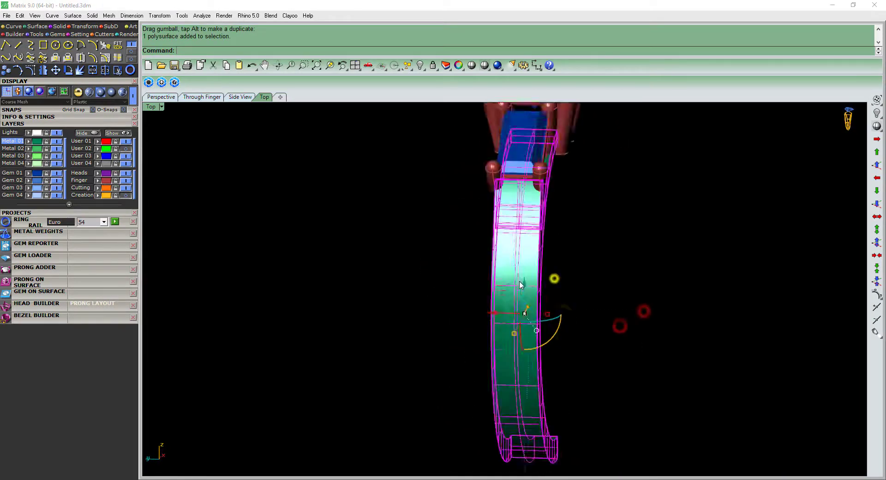
scroll(556, 392, "up", 2)
scroll(549, 397, "up", 1)
left_click_drag(545, 399, 543, 399)
mouse_move(538, 389)
right_mouse_down()
mouse_move(572, 309)
mouse_move(636, 285)
right_mouse_up()
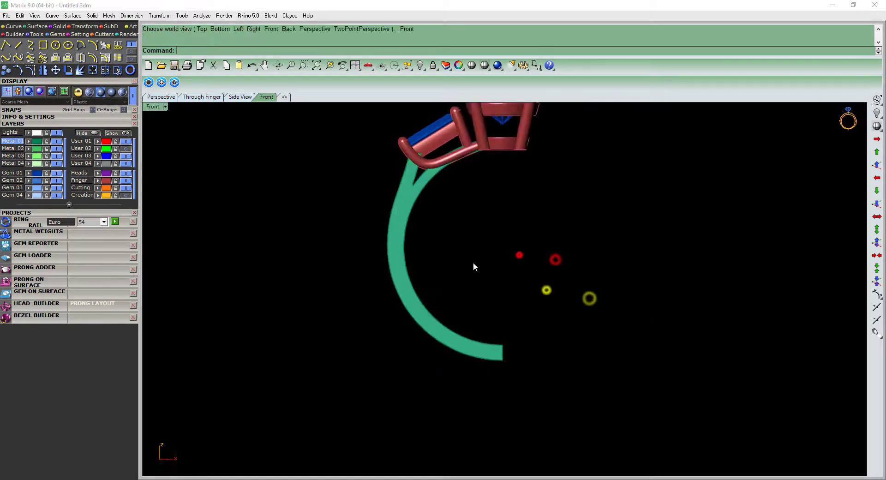
Hide the Finger and Gem 01 layers and extract a shank side face
left_click(124, 180)
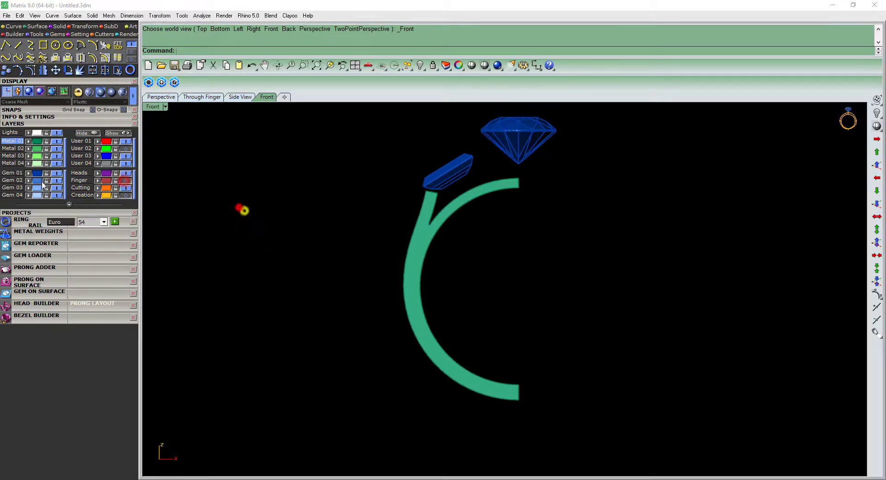
left_click(56, 173)
mouse_move(551, 281)
right_mouse_down()
mouse_move(439, 272)
mouse_move(459, 231)
right_mouse_up()
left_click(456, 247)
key("Return")
key("Escape")
scroll(456, 248, "up", 3)
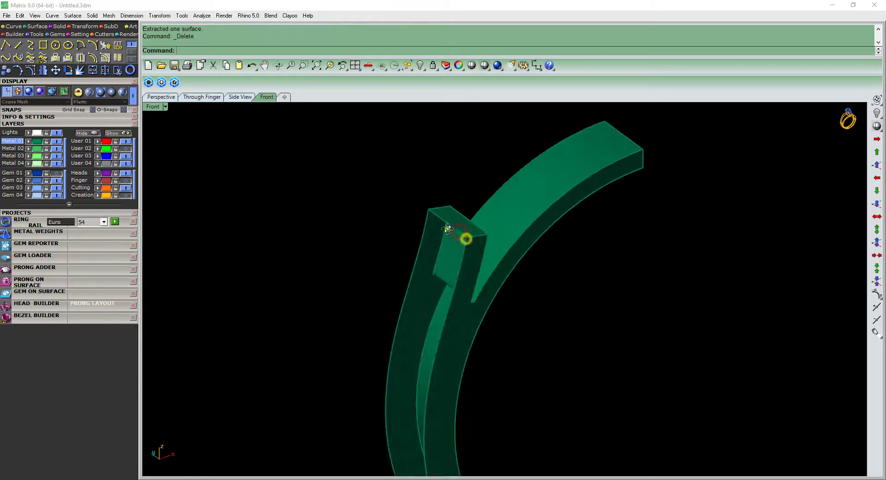
Duplicate the shank's upper and lower edges with DupEdge
type("DupEdge")
key("Return")
left_click(406, 225)
scroll(406, 225, "down", 3)
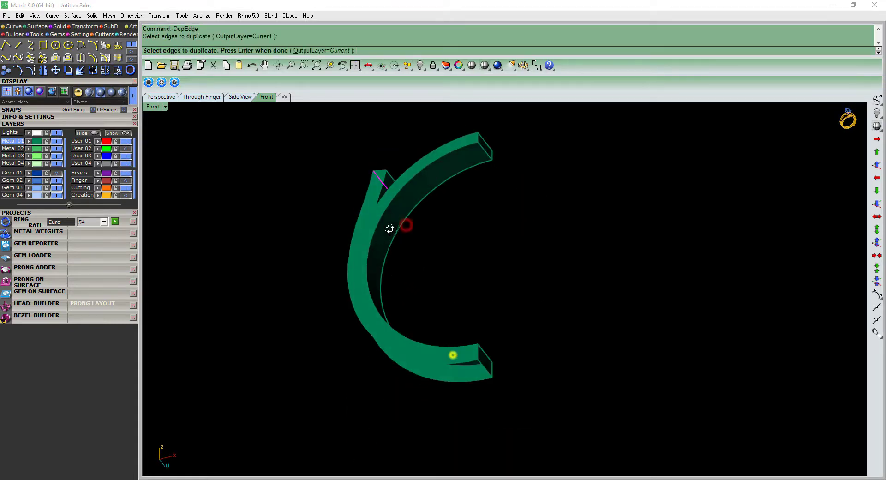
right_click_drag(397, 217, 453, 357)
scroll(458, 402, "up", 3)
left_click(475, 390)
key("Return")
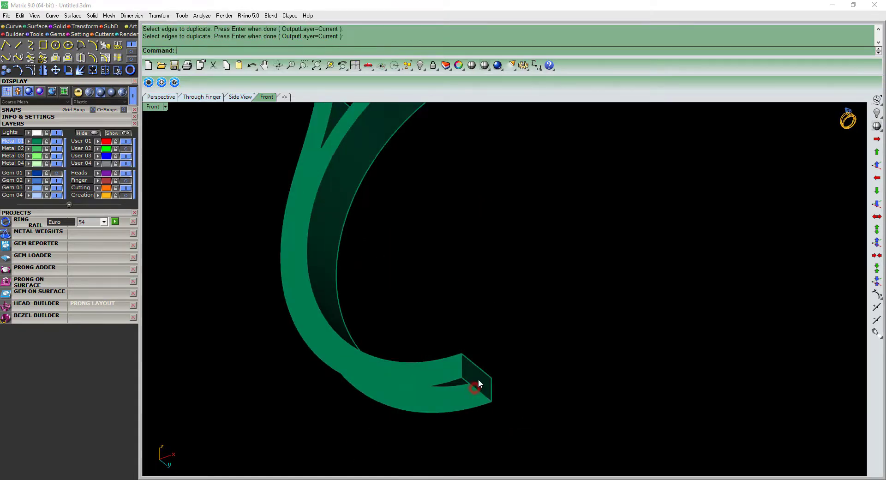
Extract and delete the shank's lower and upper end faces
scroll(476, 383, "down", 3)
key("Return")
left_click(477, 377)
scroll(406, 257, "up", 3)
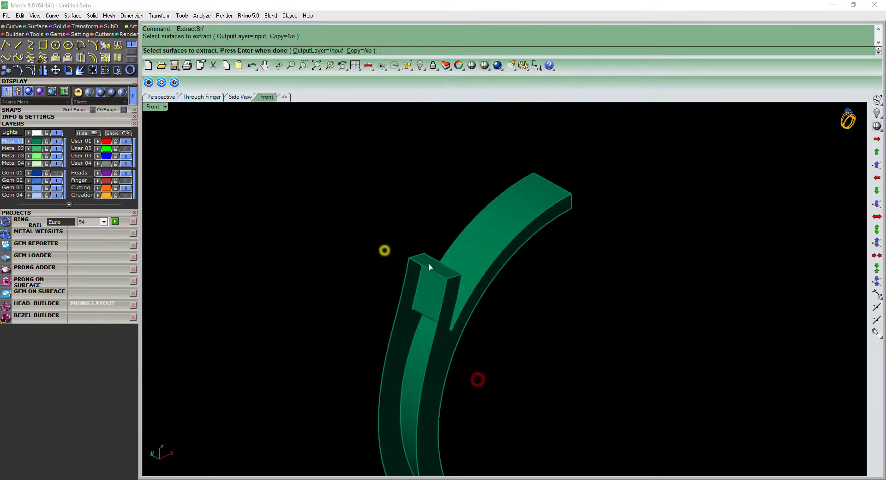
left_click(423, 263)
key("Return")
key("Delete")
In Right view, select the bottom edge curve for rebuilding
key("ctrl+F2")
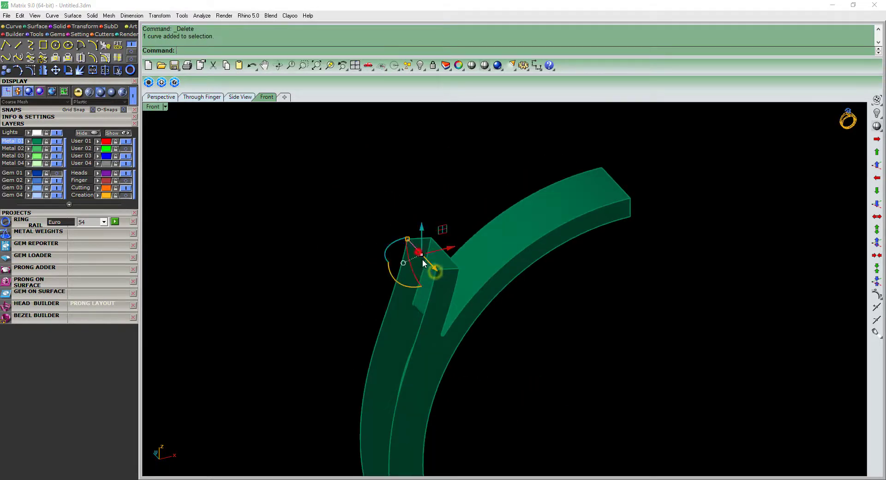
scroll(460, 348, "up", 3)
scroll(438, 365, "up", 1)
key("ctrl+F3")
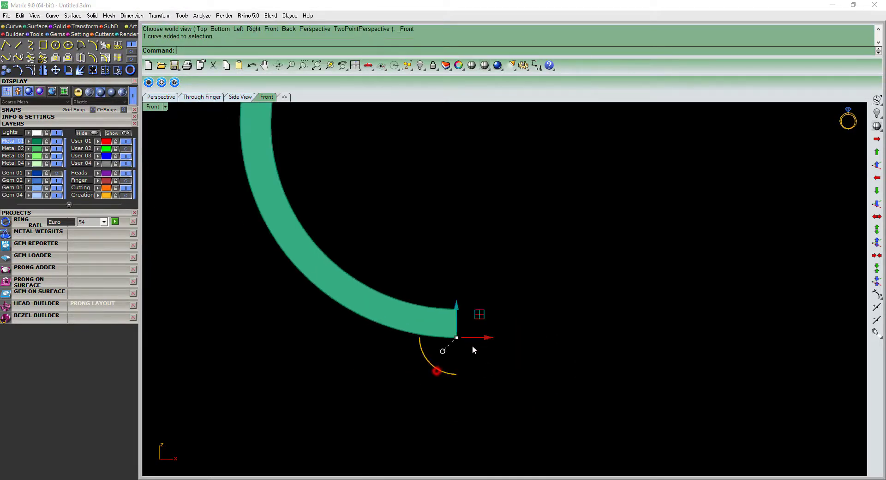
left_click(572, 303)
Rebuild the bottom curve and move its two middle control points down 0.3
right_click(593, 348)
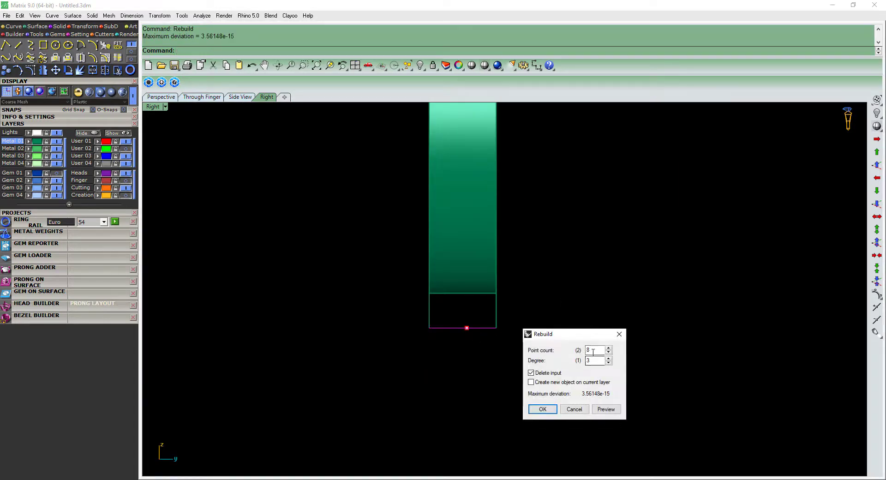
key("Return")
scroll(446, 331, "up", 5)
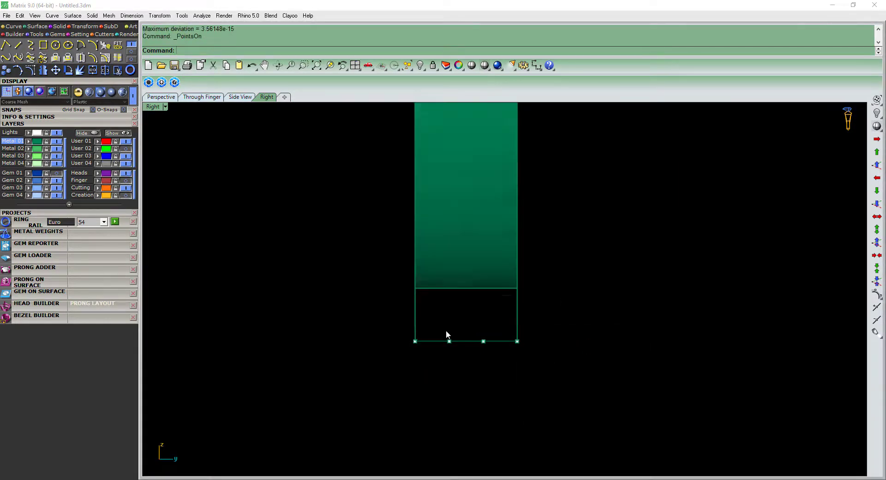
key("F10")
left_click_drag(444, 385, 534, 317)
left_click(528, 338)
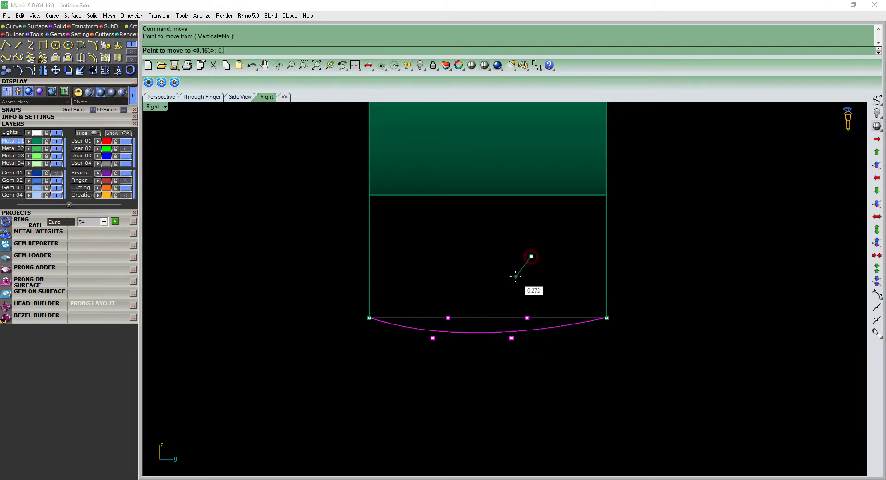
type("0.3")
key("Return")
Sweep2 the bowed curve along the two rail edges, then delete the leftover curves
left_click(526, 370)
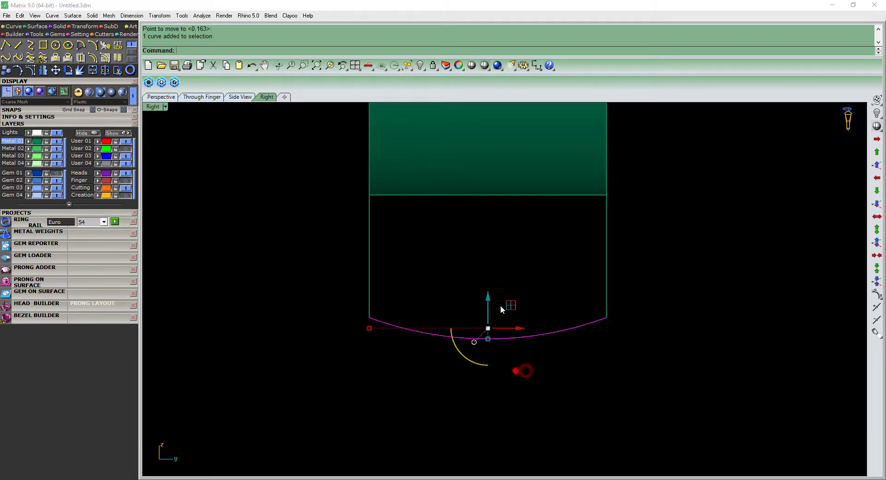
right_click_drag(511, 339, 433, 309, "ctrl+shift")
type("sweep2")
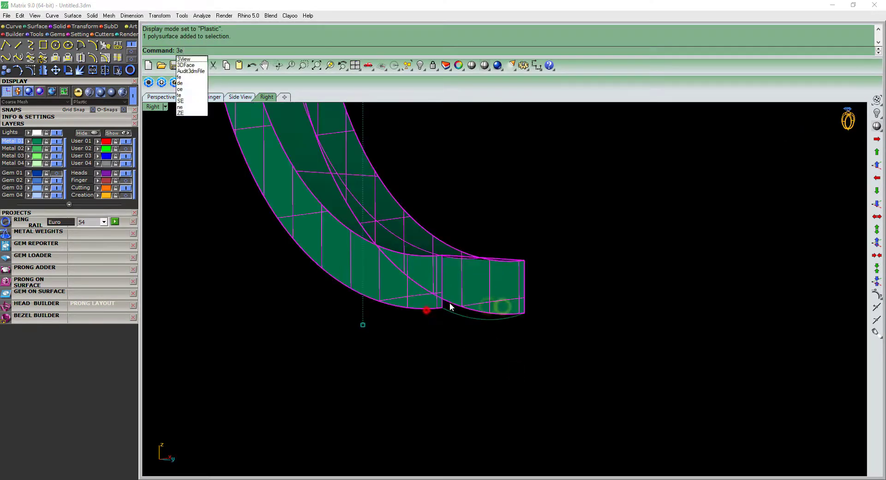
key("Return")
left_click(424, 306)
left_click(466, 309)
left_click(468, 317)
mouse_move(468, 318)
right_mouse_down("ctrl+shift")
mouse_move(355, 249)
mouse_move(490, 156)
mouse_move(503, 232)
right_mouse_up("ctrl+shift")
key("Return")
key("Return")
key("Delete")
In front view, draw a line across the top of the split branch
key("ctrl+F2")
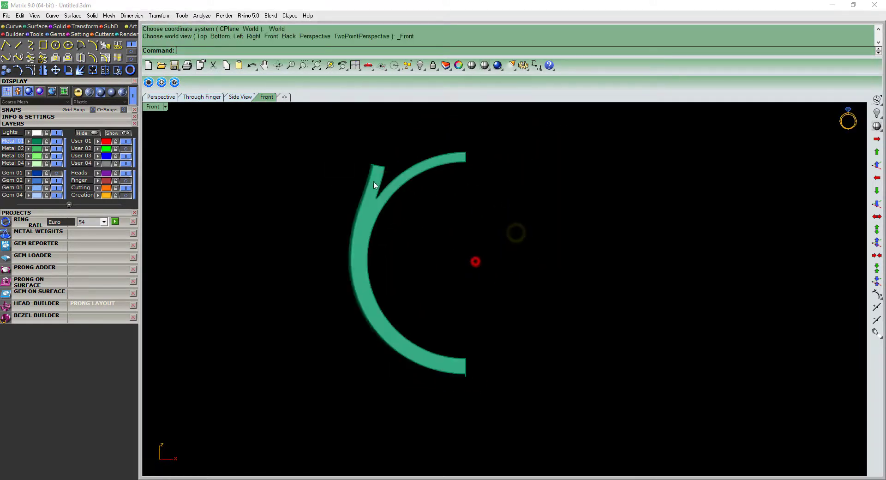
type("loi")
key("Return")
scroll(381, 165, "up", 5)
scroll(349, 193, "up", 3)
scroll(378, 235, "down", 2)
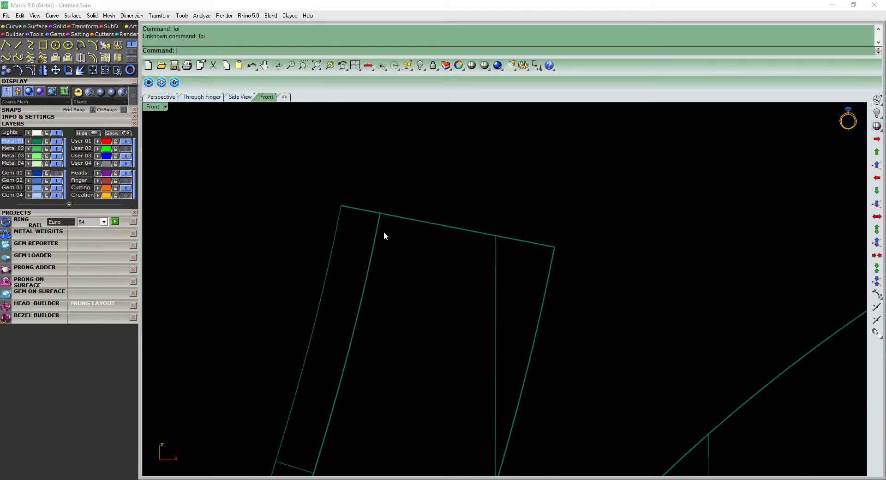
type("line")
key("Return")
scroll(359, 221, "down", 2)
left_click(344, 211)
left_click(556, 260)
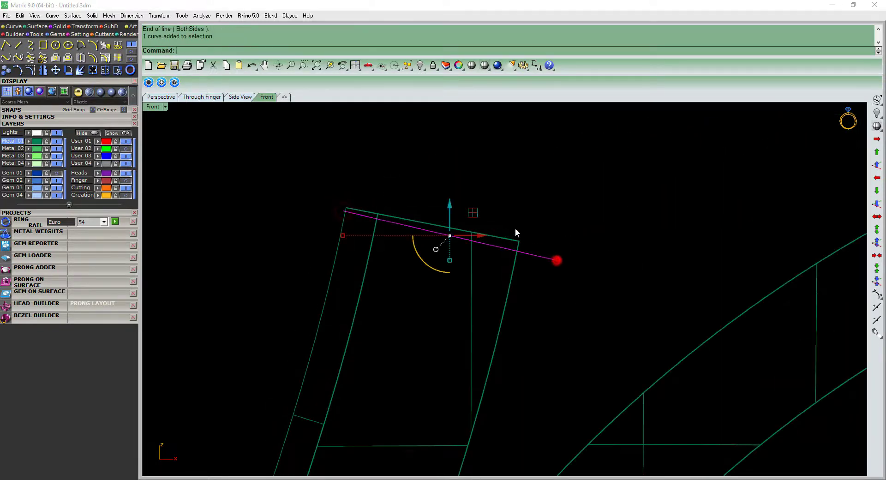
Trim away the branch tip beyond the line and delete the cutting line
type("trim")
key("Return")
scroll(362, 209, "up", 3)
scroll(376, 237, "down", 2)
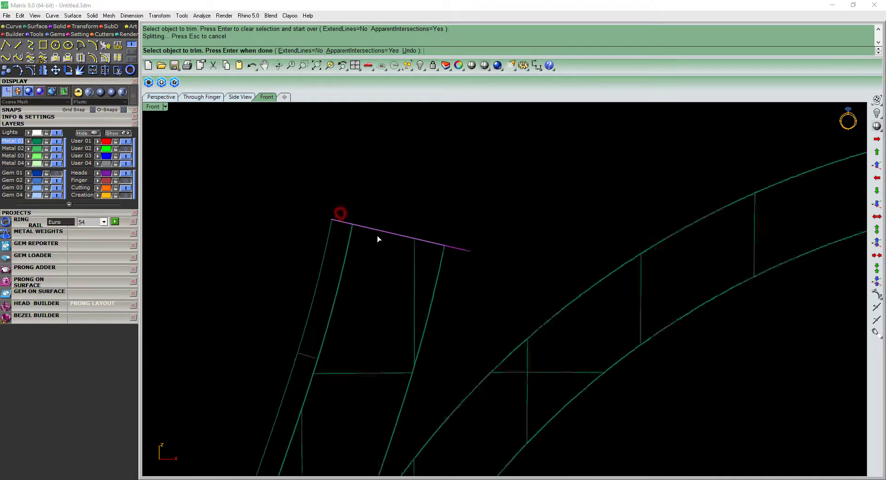
key("Return")
left_click(405, 244)
key("Delete")
scroll(644, 316, "down", 3)
Cap the shank's open ends into a closed solid in shaded display
right_click(644, 316)
left_click(522, 249)
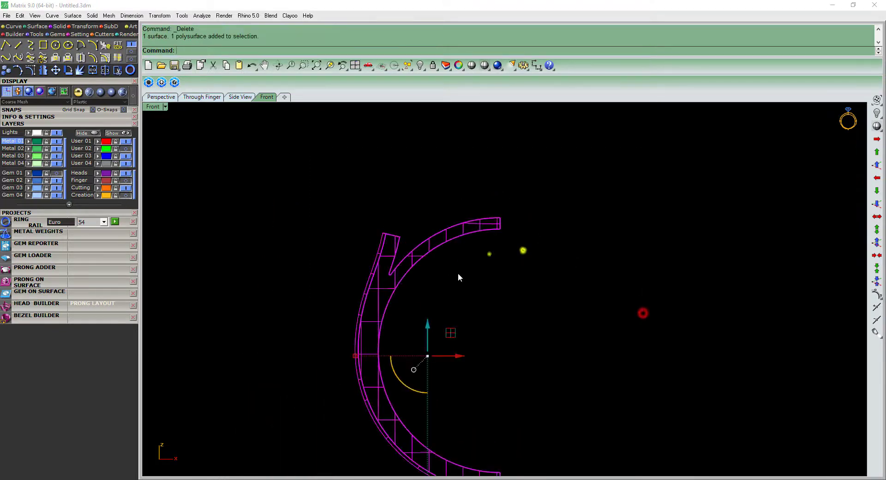
right_click_drag(497, 264, 471, 313)
left_click(431, 279)
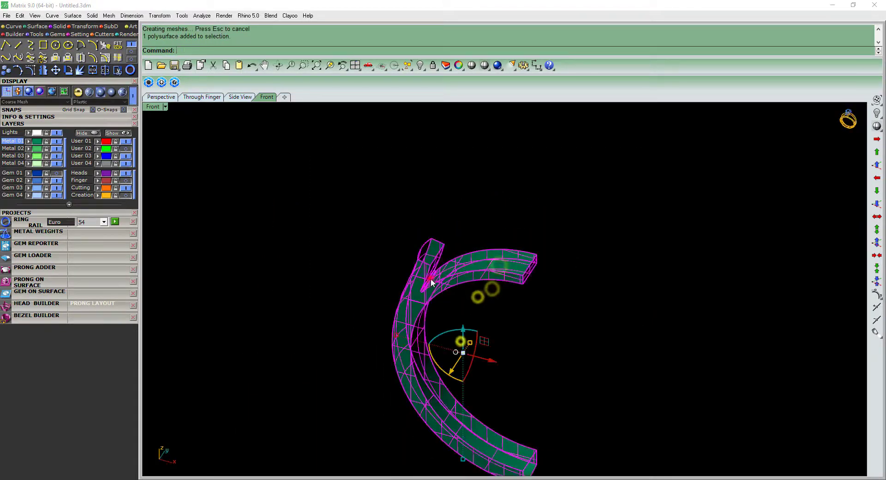
type("cap")
key("Return")
scroll(502, 342, "down", 2)
right_click_drag(502, 343, 574, 305)
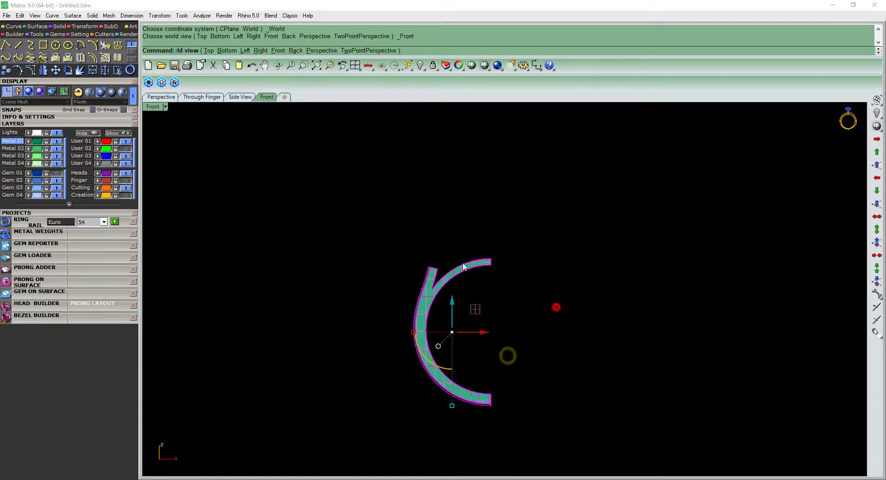
scroll(582, 307, "up", 3)
left_click(417, 302)
Hide the finished shank and show the stones on the Gem 01 layer
key("ctrl+h")
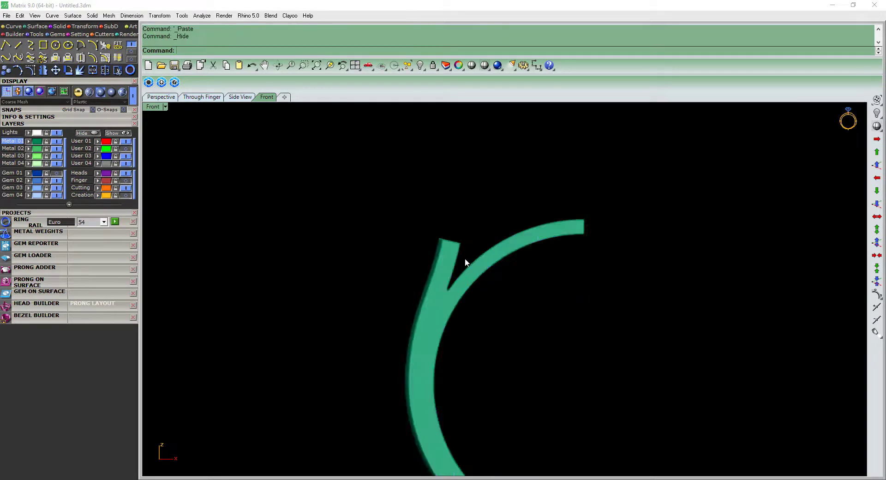
left_click(56, 172)
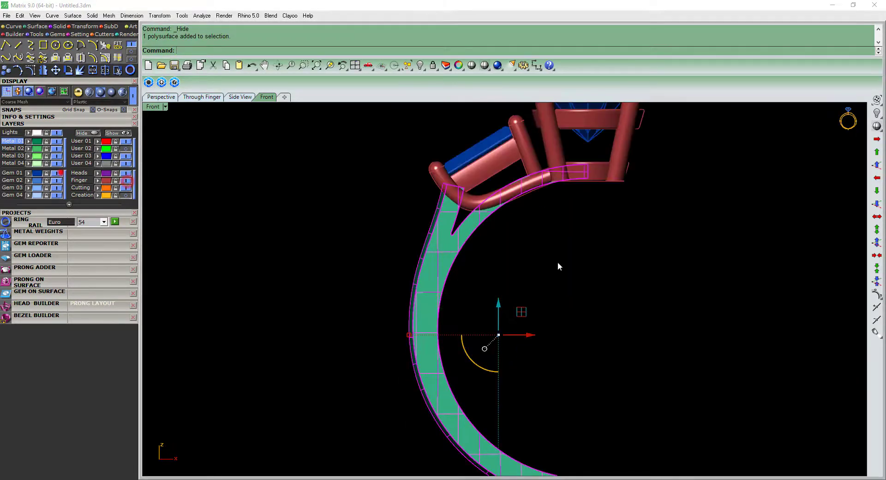
scroll(458, 245, "down", 3)
right_click_drag(458, 245, 634, 290)
CageEdit the green half-shank, scaling the upper cage points to narrow it under the head
left_click(491, 227)
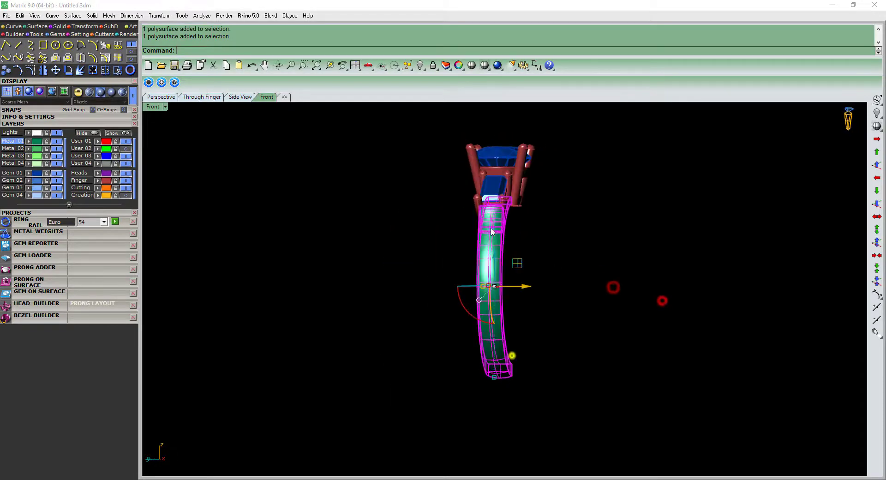
key("Return")
key("Return")
key("Return")
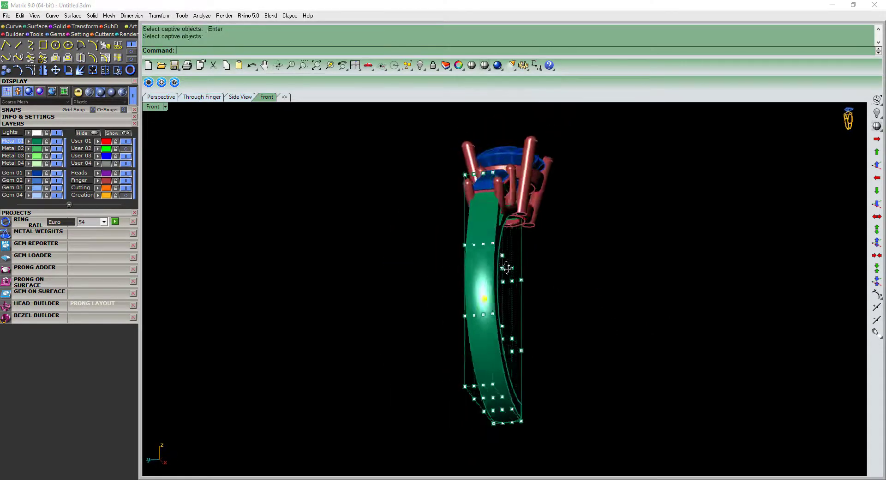
scroll(401, 187, "up", 3)
left_click_drag(395, 192, 604, 215)
right_click_drag(501, 249, 447, 199)
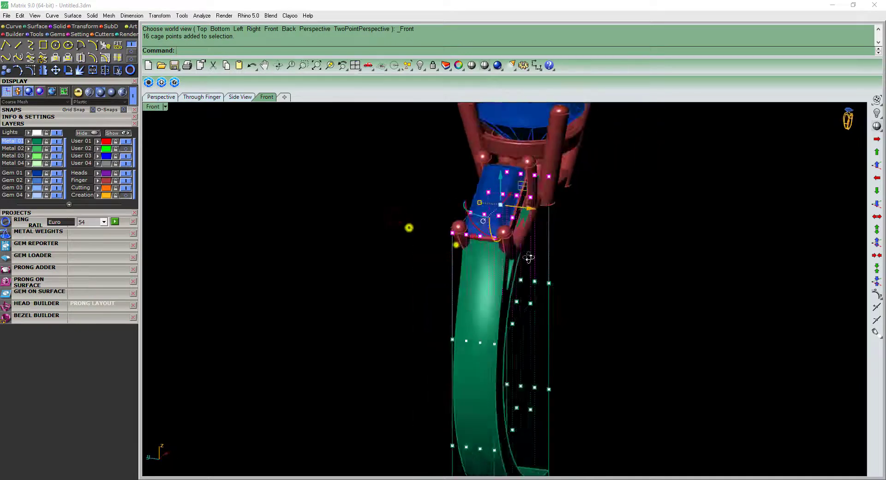
left_click_drag(447, 199, 459, 202)
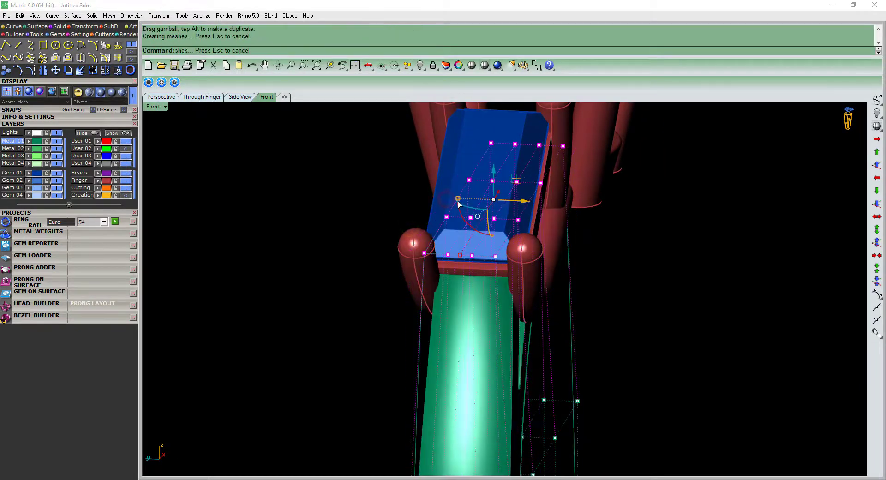
right_click_drag(459, 202, 472, 191)
left_click_drag(473, 181, 480, 183)
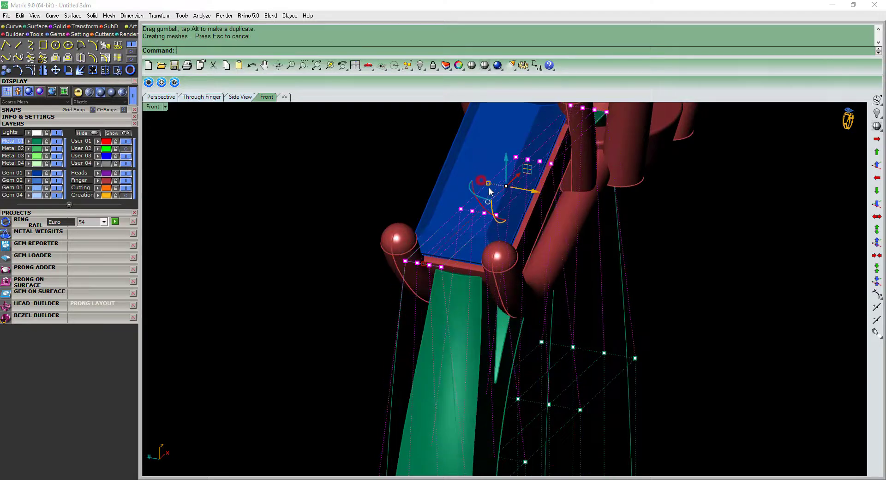
In Right view, scale the lower cage points to taper the shank base narrower
key("ctrl+F3")
scroll(491, 264, "down", 2)
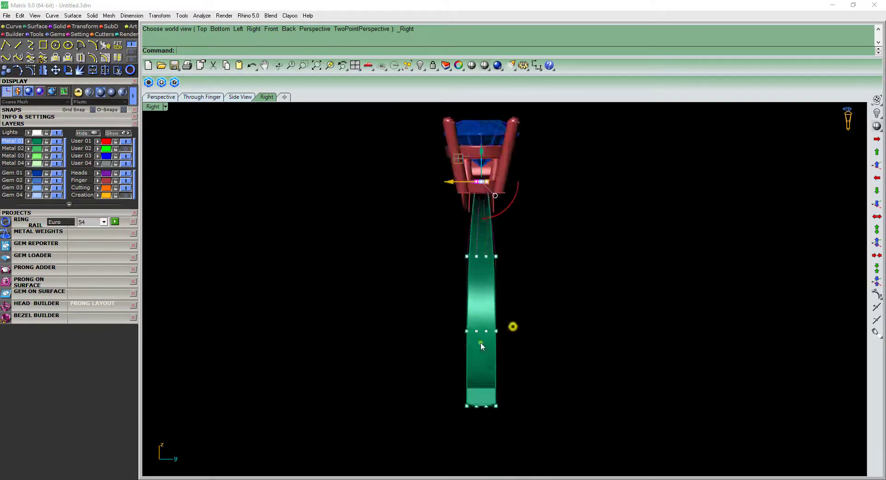
left_click_drag(481, 342, 416, 425)
scroll(492, 297, "up", 5)
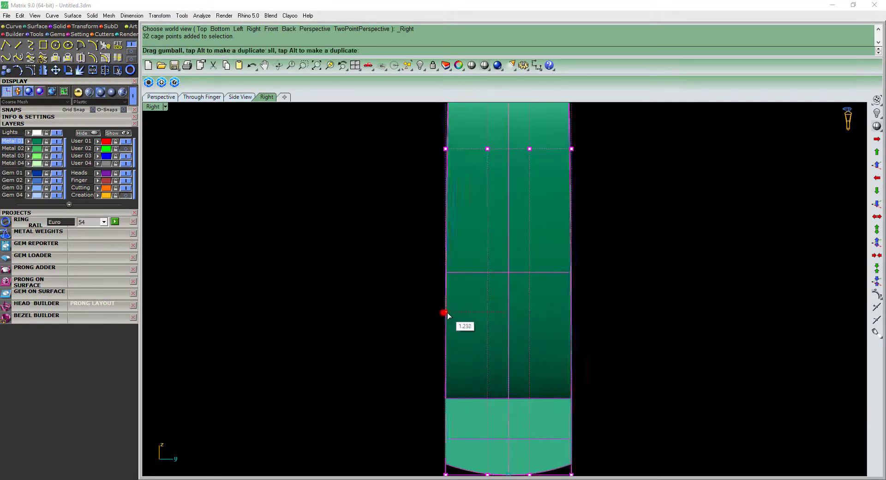
left_click_drag(446, 312, 447, 312)
left_click_drag(422, 194, 517, 175, "ctrl")
scroll(455, 179, "down", 3)
scroll(435, 351, "up", 5)
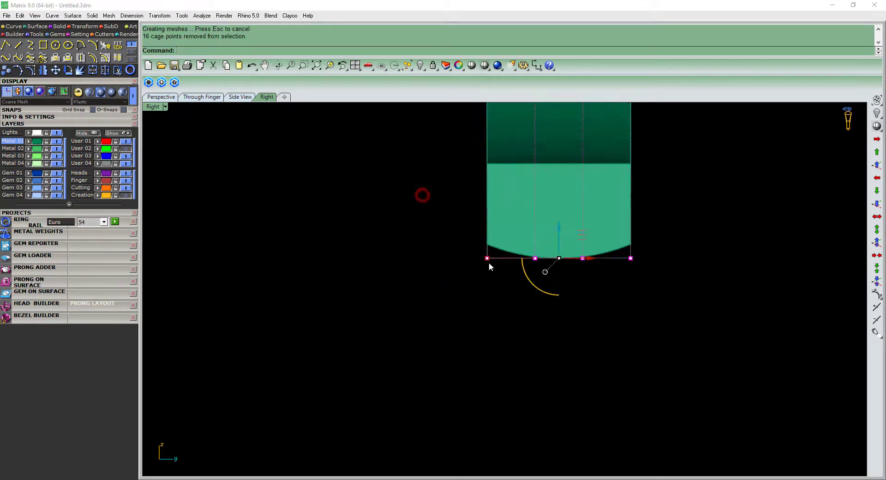
left_click_drag(488, 259, 501, 262)
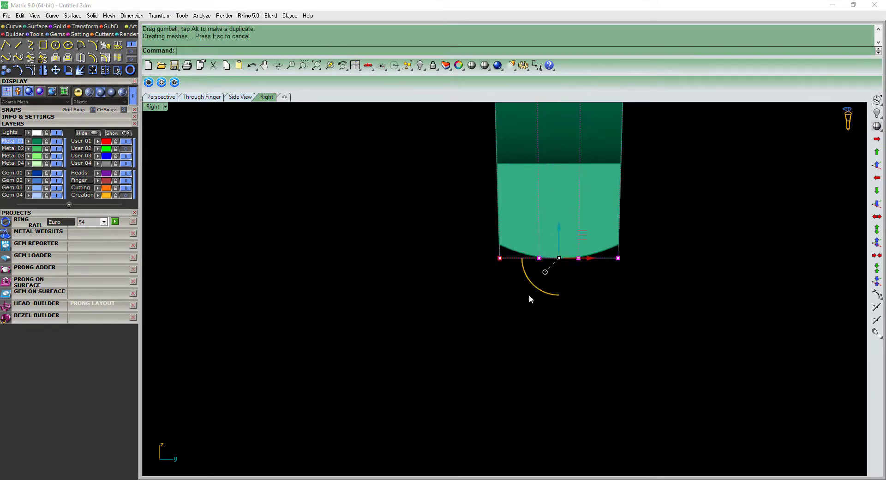
Start Mirror in Front view with the reshaped half-shank selected
key("ctrl+F2")
type("mirror")
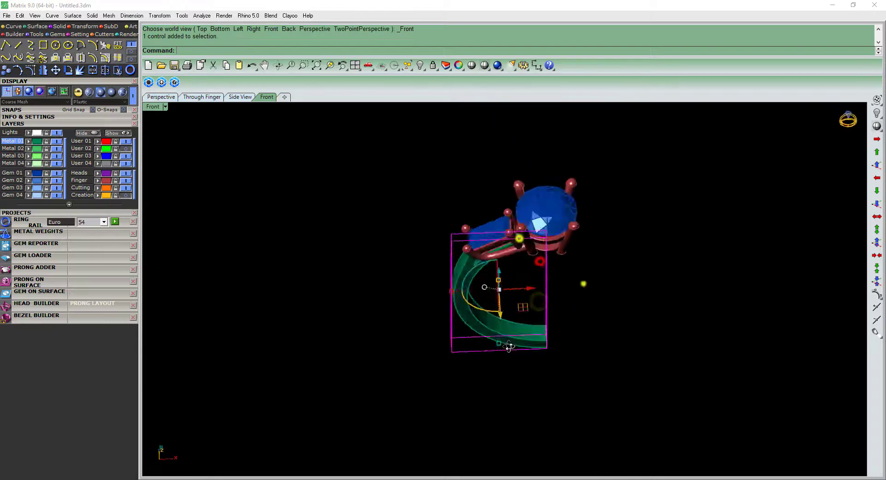
key("Return")
left_click_drag(609, 274, 490, 377)
key("Return")
Mirror the half-shank about a vertical line through the ring centre and inspect the full band
left_click(546, 287)
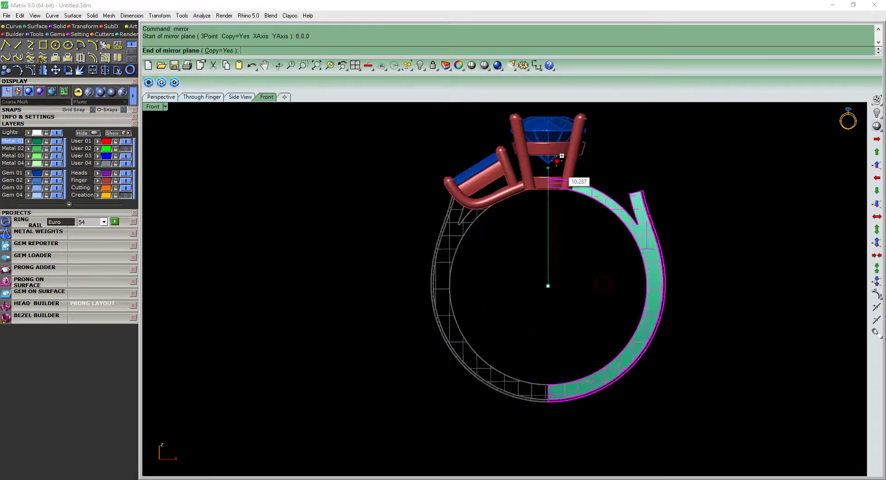
left_click(546, 181)
mouse_move(546, 182)
right_mouse_down()
mouse_move(604, 286)
mouse_move(521, 235)
right_mouse_up()
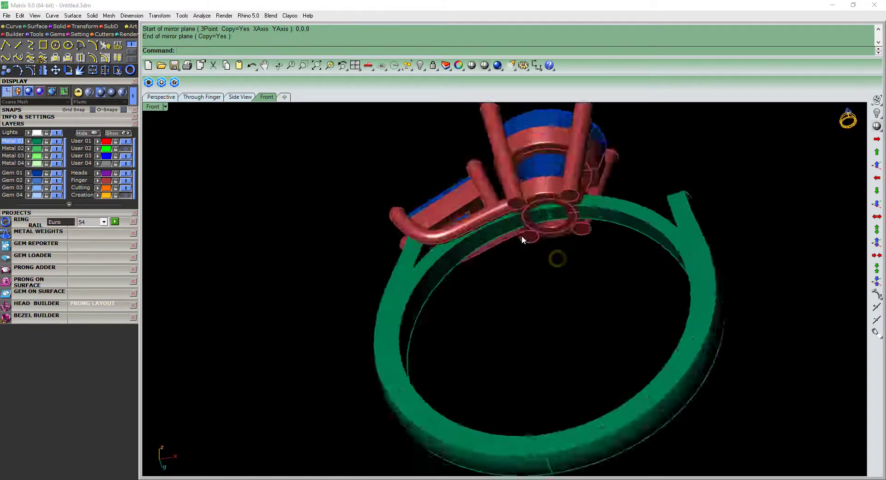
scroll(528, 303, "up", 3)
mouse_move(528, 303)
right_mouse_down()
mouse_move(315, 288)
mouse_move(500, 274)
right_mouse_up()
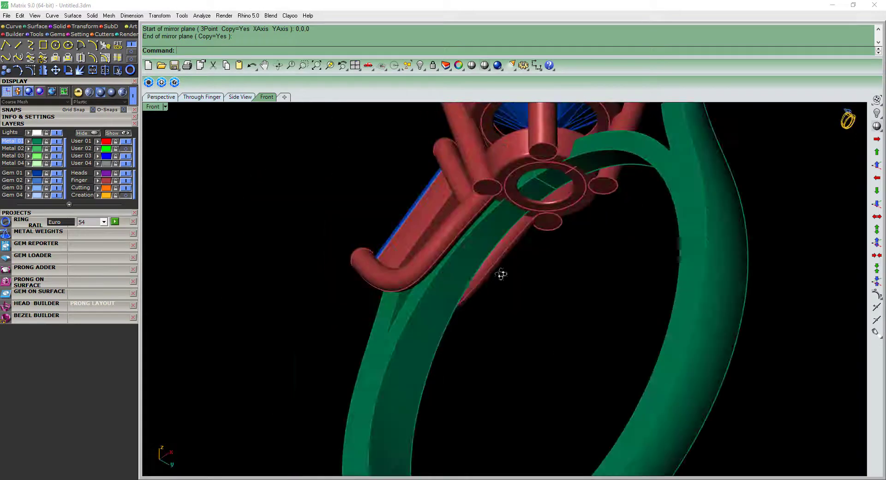
scroll(529, 224, "down", 3)
mouse_move(529, 224)
right_mouse_down()
mouse_move(472, 301)
mouse_move(483, 330)
right_mouse_up()
key("ctrl+F2")
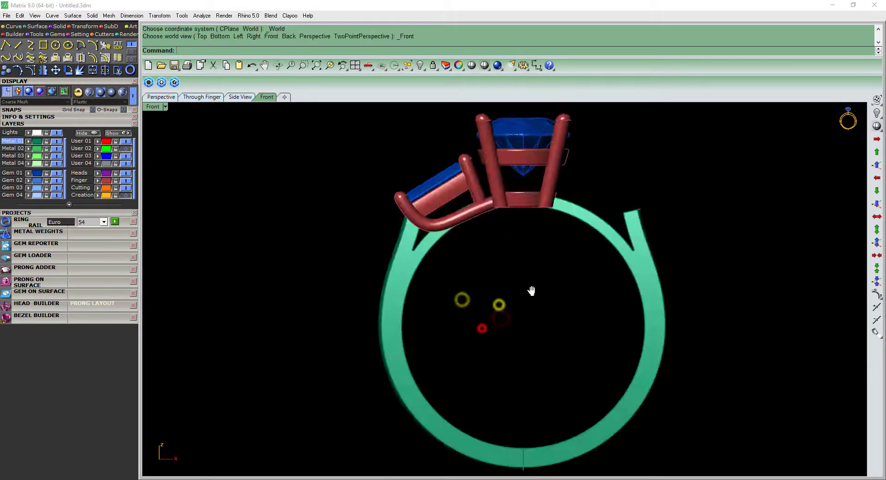
scroll(460, 292, "down", 2)
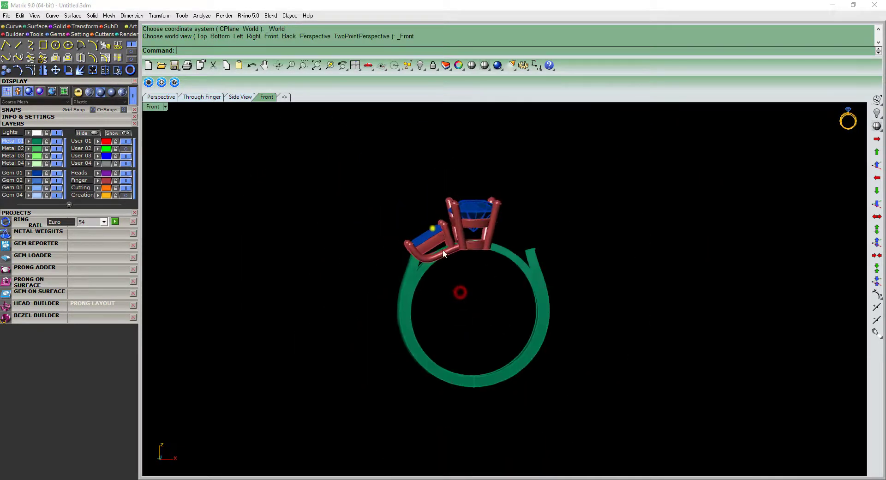
right_click_drag(442, 251, 474, 277)
scroll(494, 282, "up", 4)
scroll(495, 282, "down", 4)
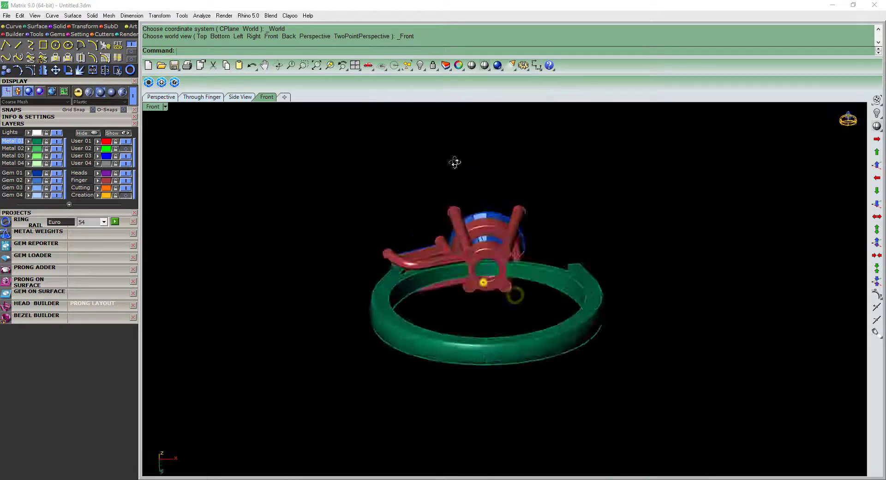
mouse_move(452, 161)
right_mouse_down()
mouse_move(466, 468)
mouse_move(424, 267)
right_mouse_up()
scroll(424, 266, "up", 2)
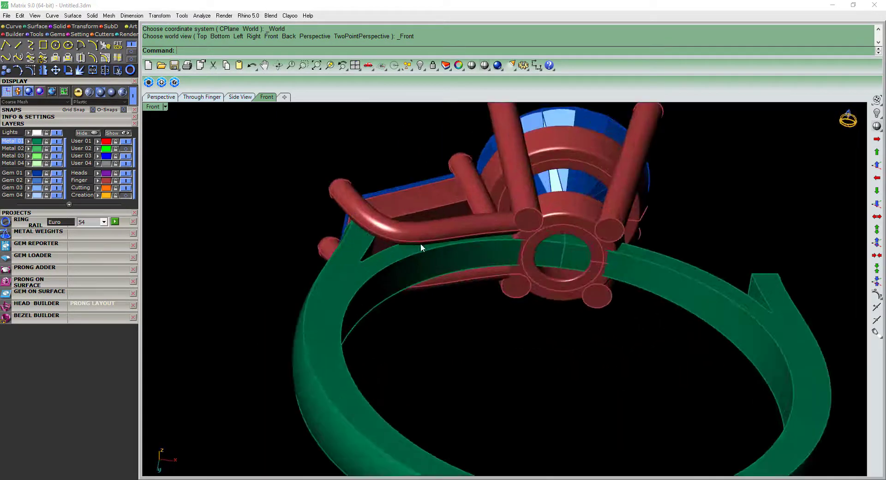
mouse_move(444, 361)
right_mouse_down()
mouse_move(466, 319)
mouse_move(273, 379)
right_mouse_up()
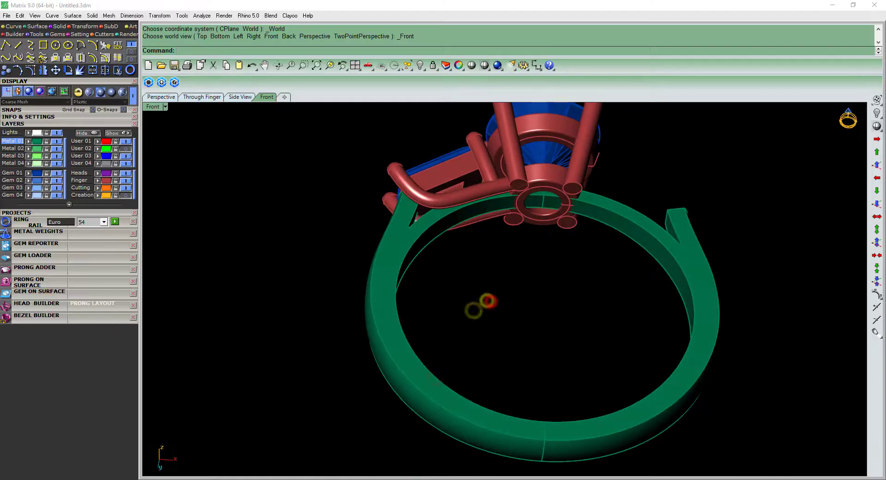
Compare the band against the reference ring photo, then minimize the photo
key("alt+Tab")
scroll(421, 284, "up", 1)
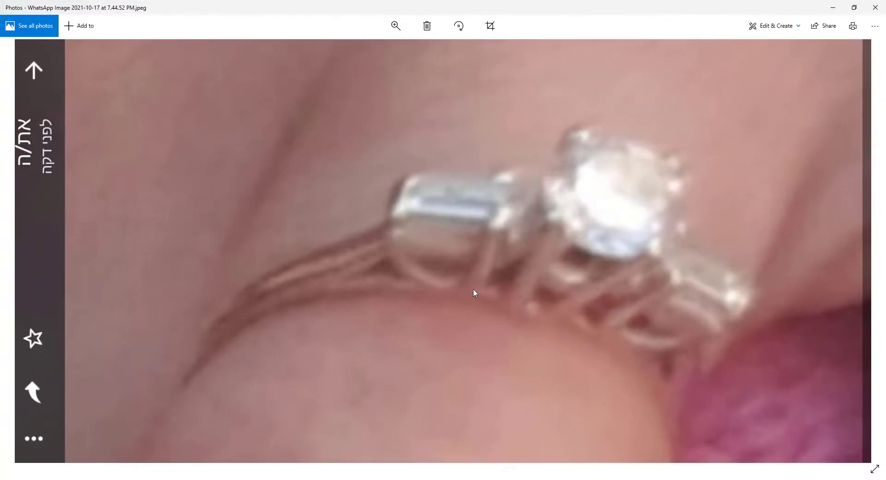
left_click(832, 7)
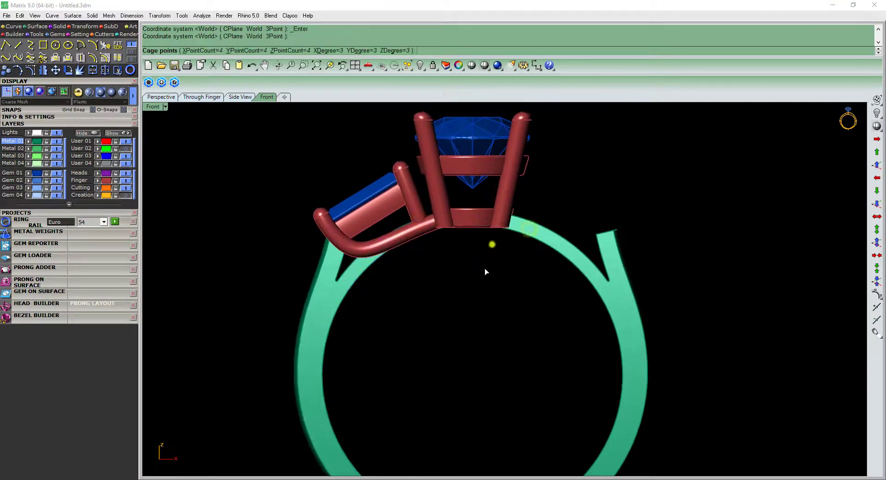
Drag eight cage points around the head downward to lower the band beneath it
left_click_drag(435, 189, 399, 223)
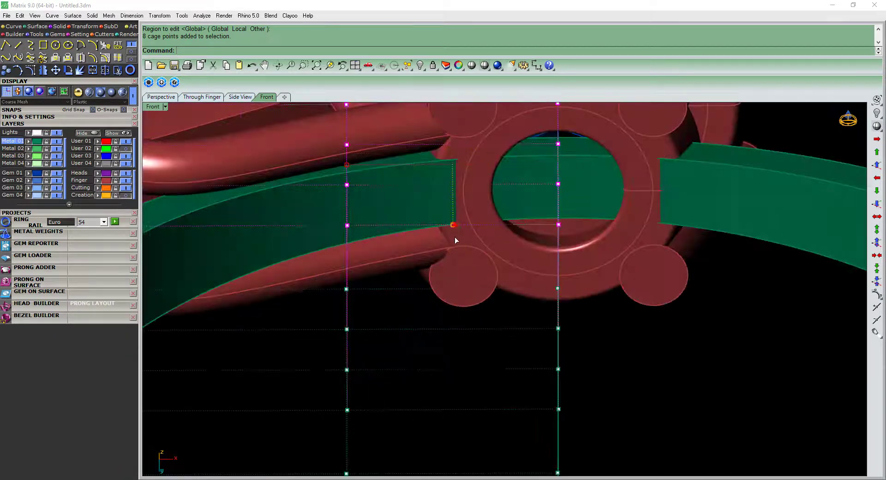
left_click_drag(455, 237, 457, 270)
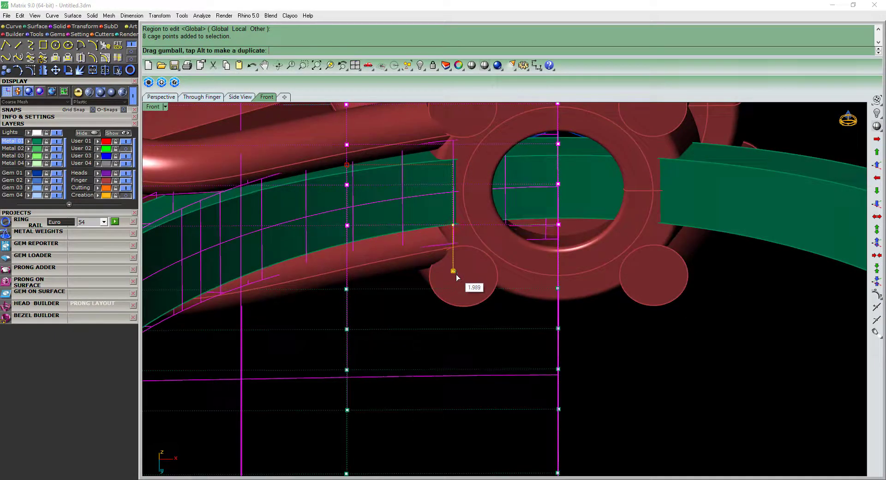
scroll(468, 266, "down", 5)
right_click_drag(469, 266, 458, 194, "ctrl+shift")
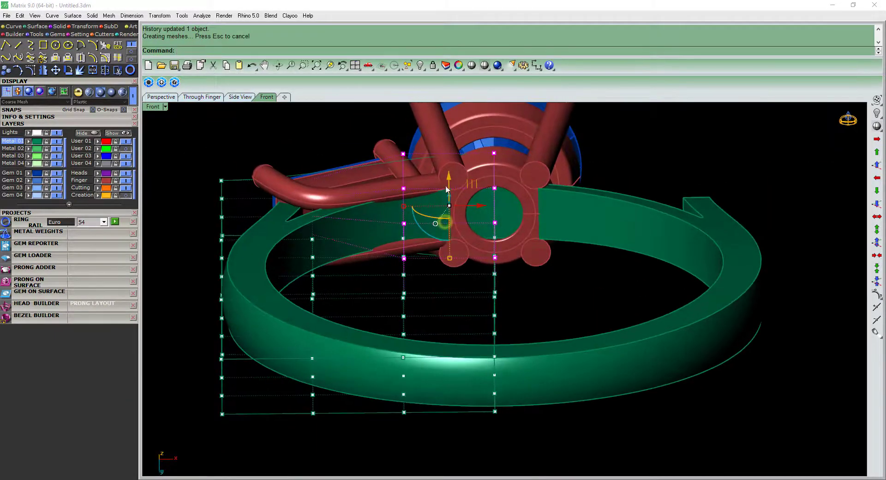
scroll(458, 173, "up", 4)
key("ctrl+F2")
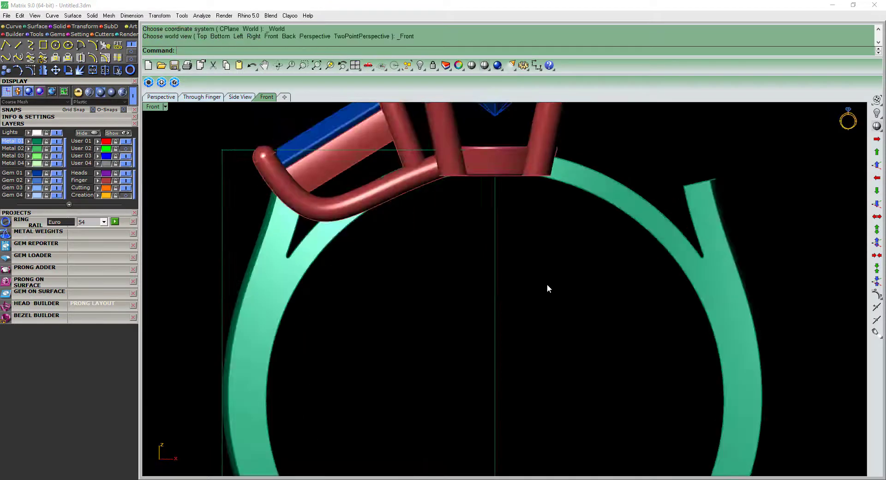
Delete the deformation cage and check the head area from angled and front views
key("Delete")
scroll(472, 269, "down", 3)
right_click_drag(444, 204, 507, 324, "ctrl+shift")
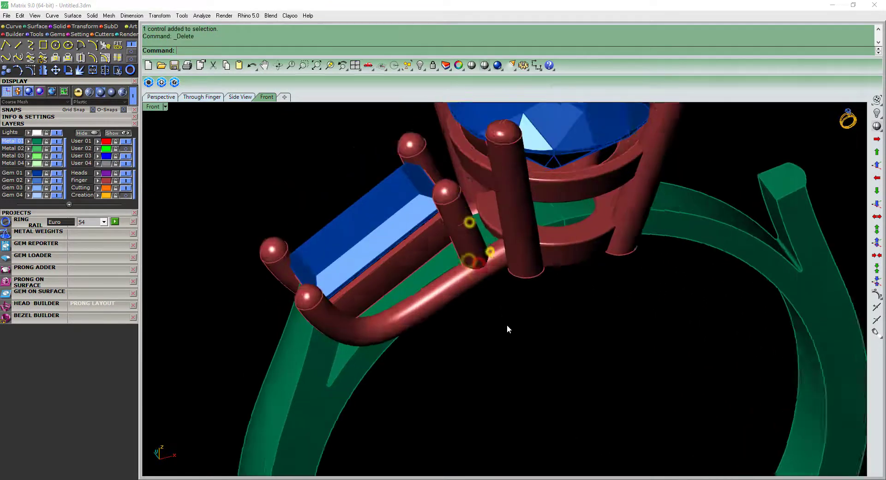
scroll(508, 246, "up", 4)
key("ctrl+F2")
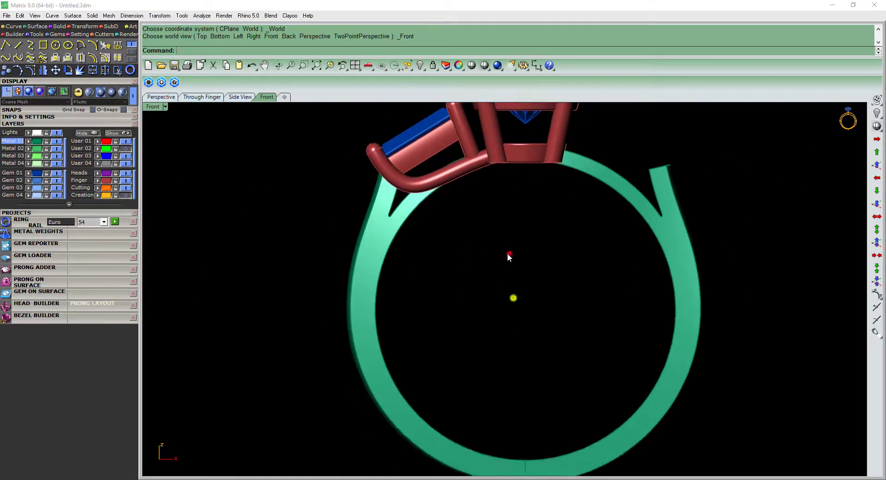
scroll(498, 272, "down", 2)
right_click_drag(494, 238, 497, 256, "ctrl+shift")
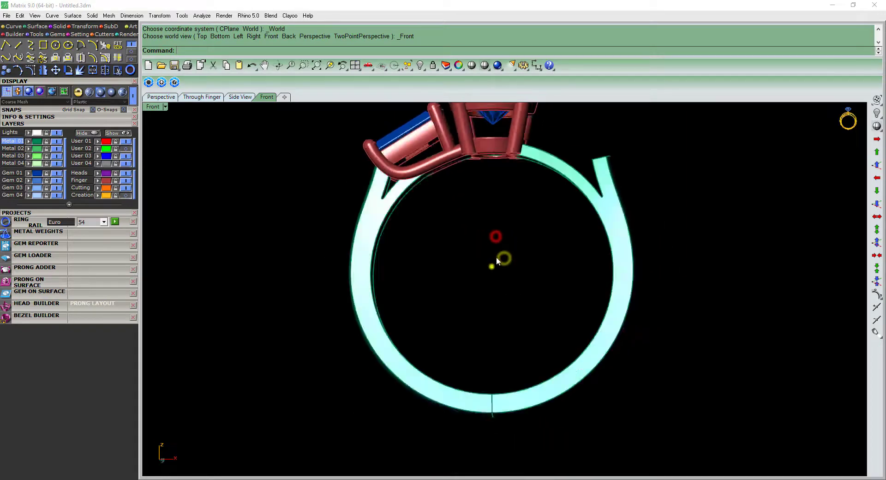
scroll(497, 256, "up", 4)
Duplicate a shank edge along the shank surface with DupEdge
type("DupEdge")
key("Return")
left_click(415, 236)
scroll(413, 236, "up", 3)
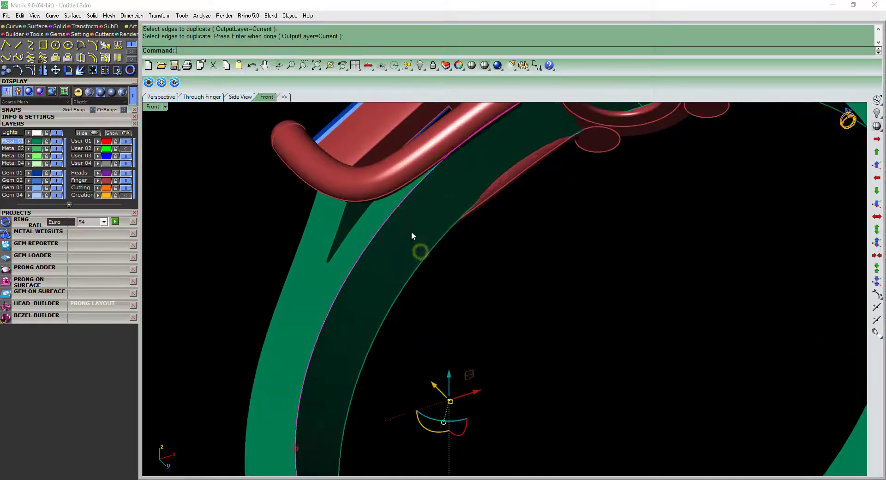
left_click(411, 228)
Offset the duplicate 0.5 in the flipped direction, discard the extra curve, and loft a strip
type("f")
key("Return")
type("0.")
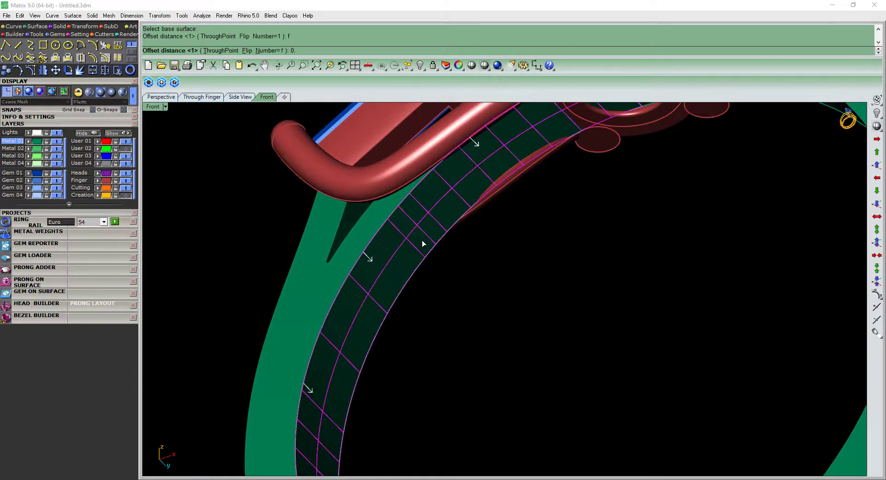
type("5")
key("Return")
scroll(422, 239, "down", 3)
key("Delete")
left_click(431, 210)
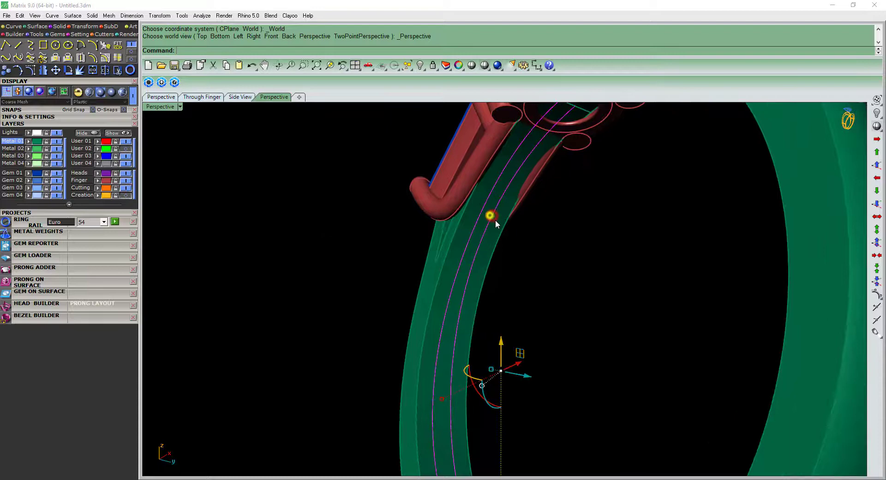
key("Return")
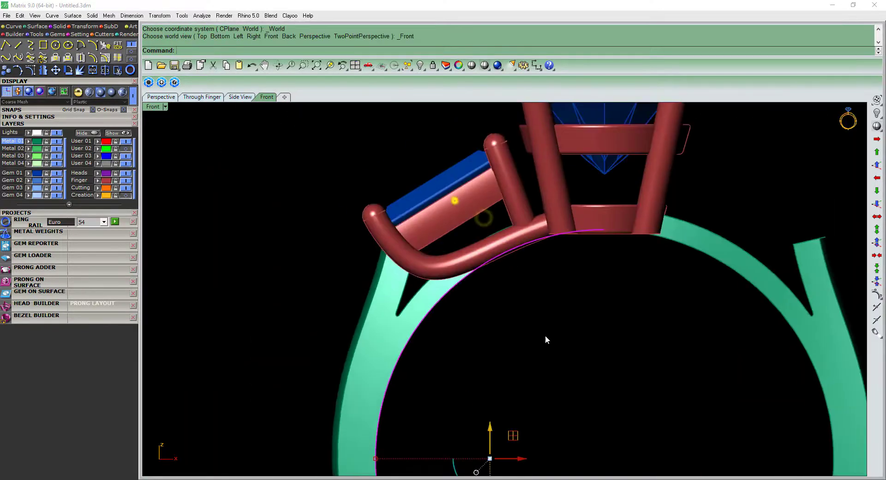
Draw a diagonal line from 0,0,0 across the band
type("l")
key("Return")
type("0,0,0")
key("Return")
scroll(406, 318, "up", 5)
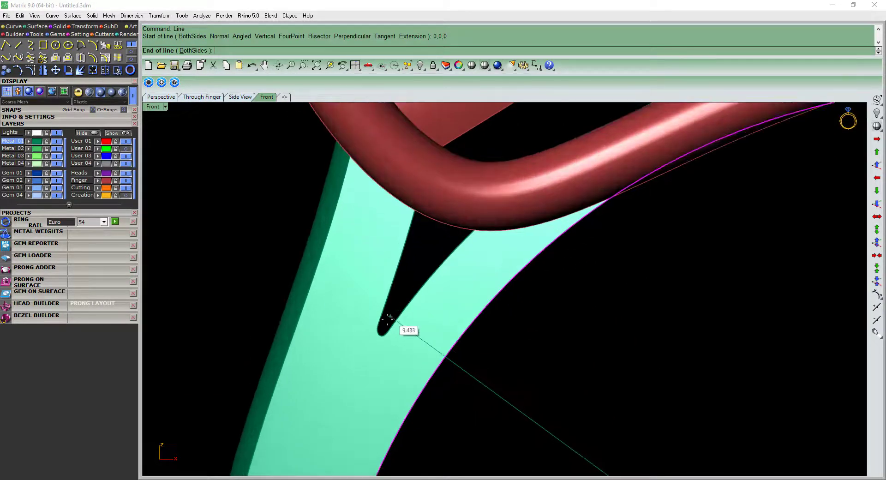
left_click(388, 318)
scroll(394, 298, "down", 3)
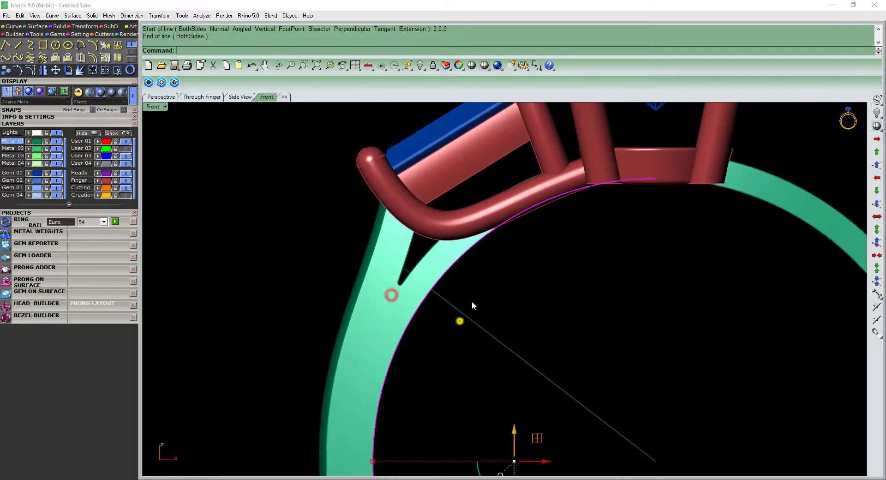
left_click(471, 305)
Hide the teal shank layer, trim the inner arc at the line, and delete the line
left_click(12, 148)
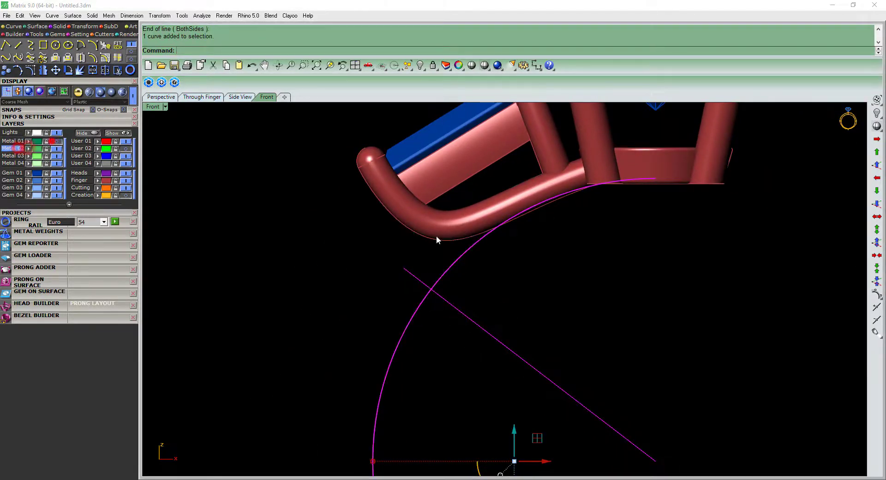
left_click(419, 304)
key("Delete")
scroll(414, 272, "up", 2)
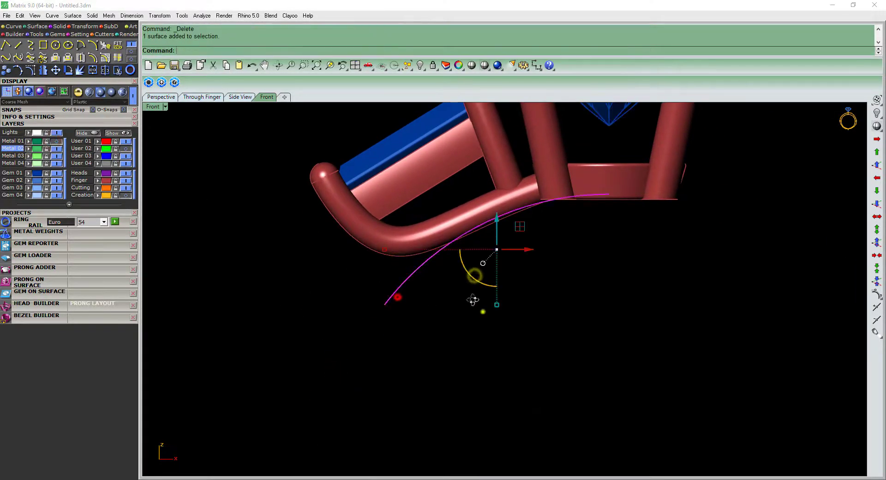
mouse_move(473, 300)
right_mouse_down()
mouse_move(542, 330)
mouse_move(560, 283)
mouse_move(600, 260)
mouse_move(739, 241)
right_mouse_up()
Join the band pieces, hide the band, and select the inner strip
key("ctrl+j")
left_click(735, 230)
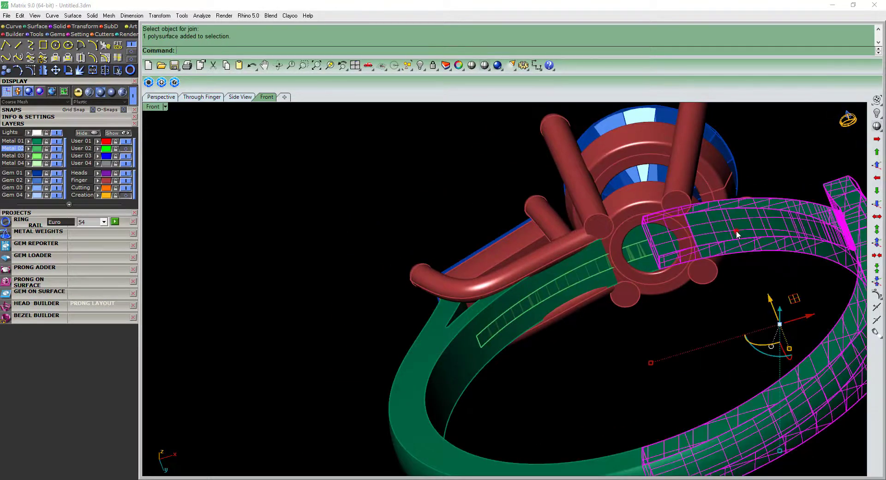
key("ctrl+h")
scroll(506, 341, "up", 3)
left_click(489, 317)
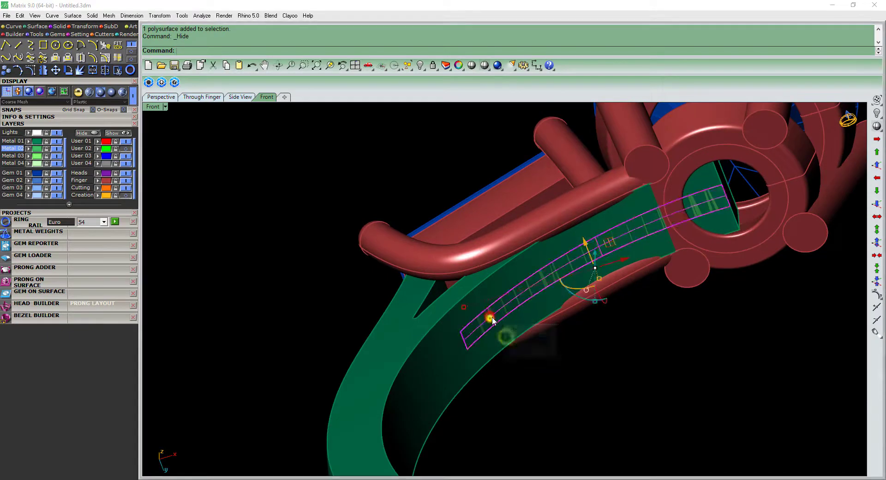
Offset the inner strip surface by a distance of 2
type("ssOffsetSrf")
key("Return")
mouse_move(493, 320)
right_mouse_down()
mouse_move(520, 309)
mouse_move(475, 261)
right_mouse_up()
type("2")
key("Return")
key("Return")
scroll(519, 310, "up", 3)
type("z")
Try a further offset of the band, inspect it, then undo the offset surface
key("Return")
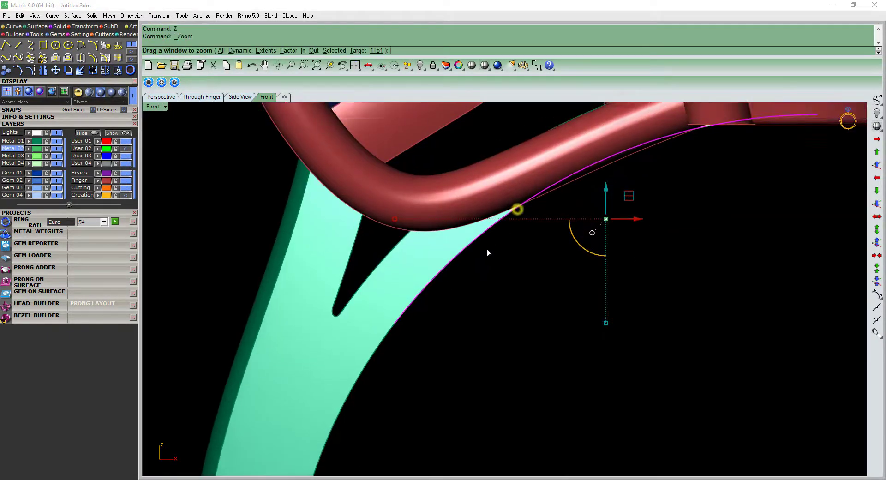
scroll(486, 249, "down", 1)
key("Escape")
mouse_move(472, 230)
right_mouse_down()
mouse_move(486, 305)
mouse_move(488, 274)
right_mouse_up()
type("os")
key("Return")
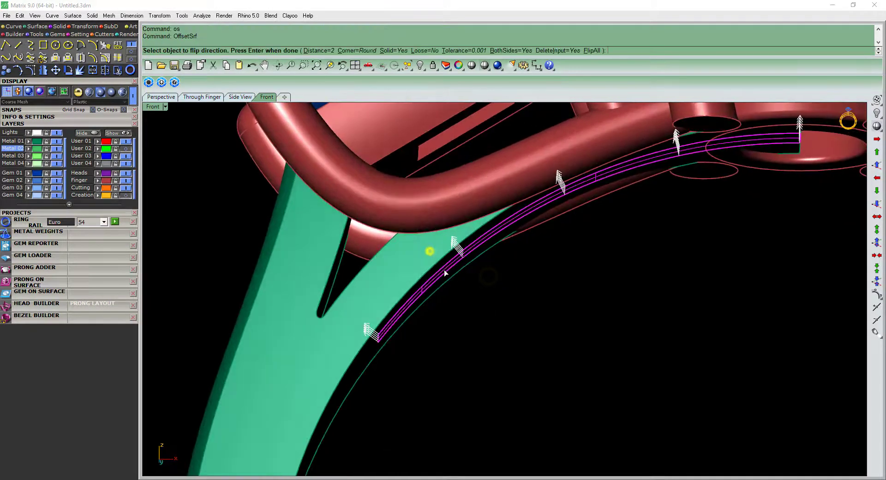
type("1")
key("Return")
scroll(347, 287, "up", 5)
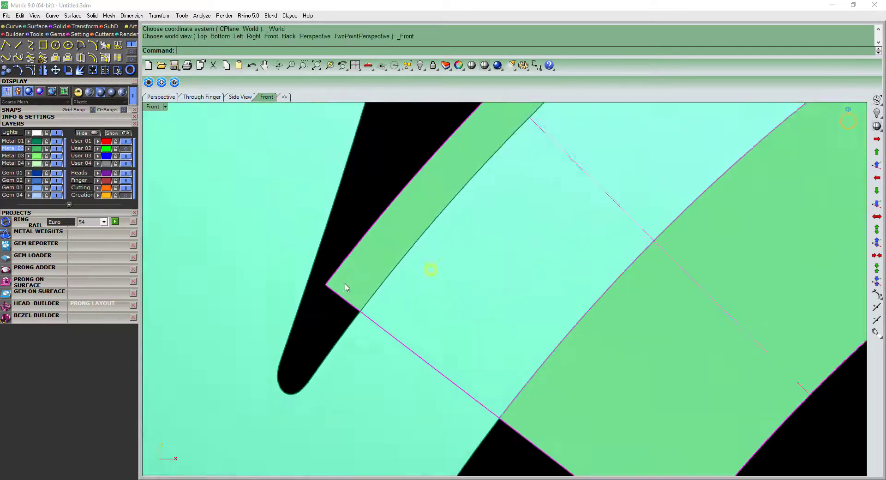
scroll(364, 277, "down", 1)
scroll(364, 276, "down", 4)
mouse_move(415, 299)
right_mouse_down()
mouse_move(531, 236)
mouse_move(562, 304)
right_mouse_up()
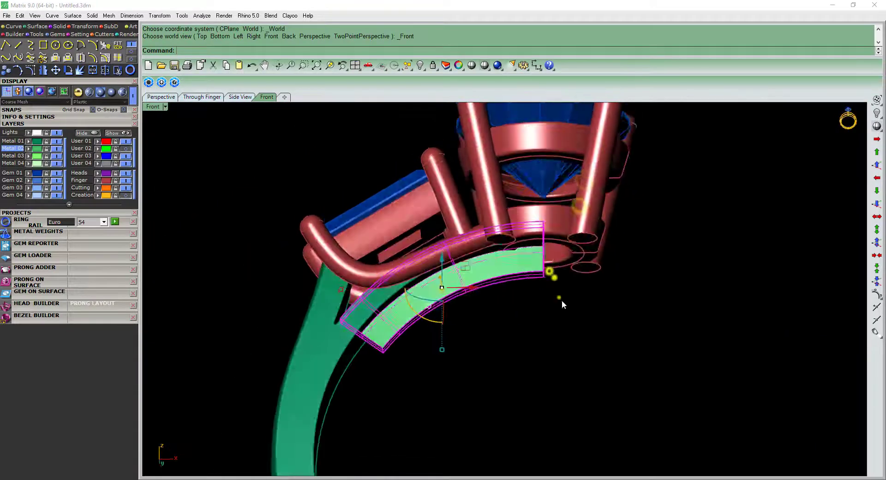
scroll(553, 290, "up", 4)
scroll(547, 278, "down", 3)
key("ctrl+z")
scroll(560, 271, "up", 3)
scroll(552, 252, "up", 2)
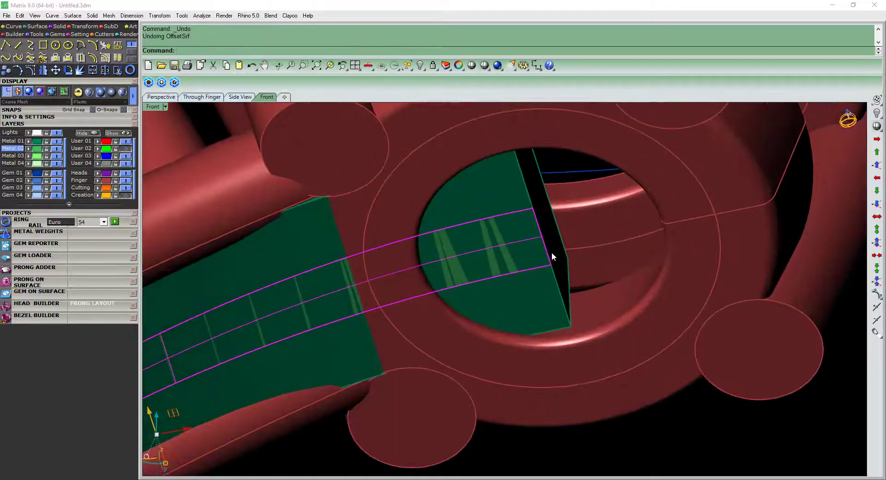
scroll(552, 251, "down", 1)
Extend the strip's end edge into the head and offset it into a 1-thick solid band
left_click(544, 243)
key("Return")
left_click(547, 243)
scroll(546, 243, "down", 5)
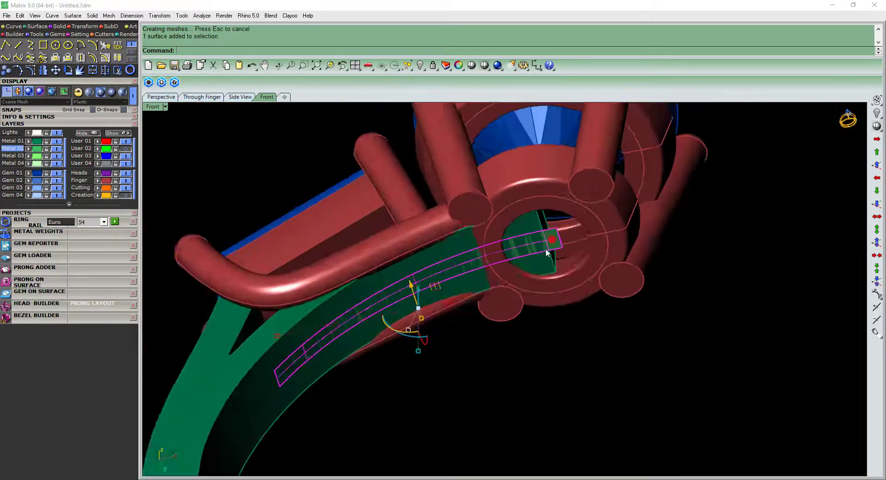
type("os")
key("Return")
scroll(552, 240, "up", 2)
scroll(539, 224, "up", 1)
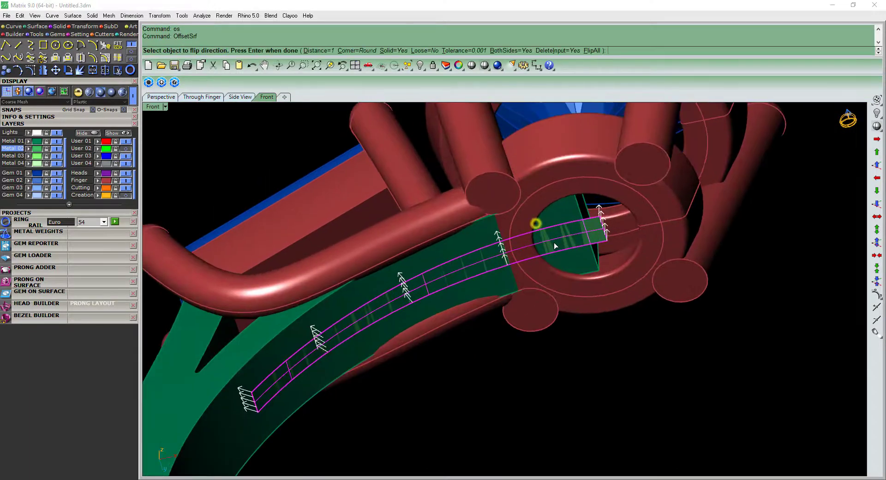
key("Return")
key("ctrl+F2")
Select the green offset band and hide it
left_click(338, 313)
scroll(376, 299, "up", 5)
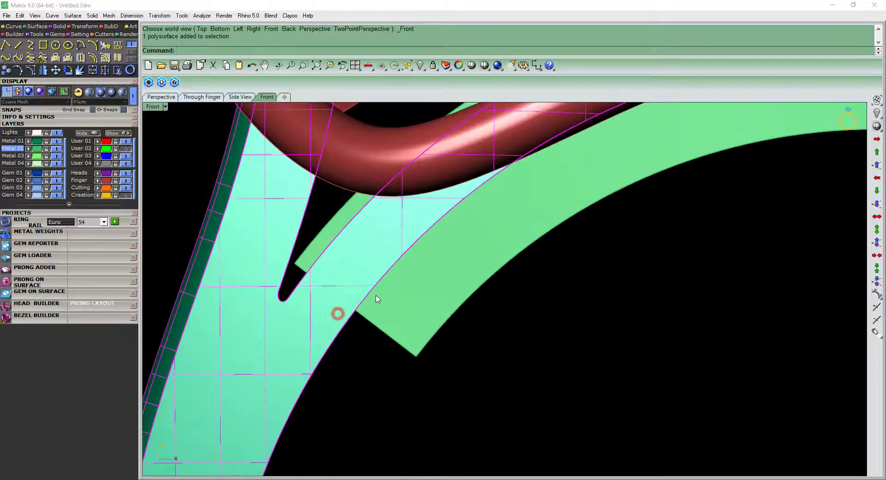
scroll(376, 299, "down", 3)
left_click(391, 314)
key("ctrl+h")
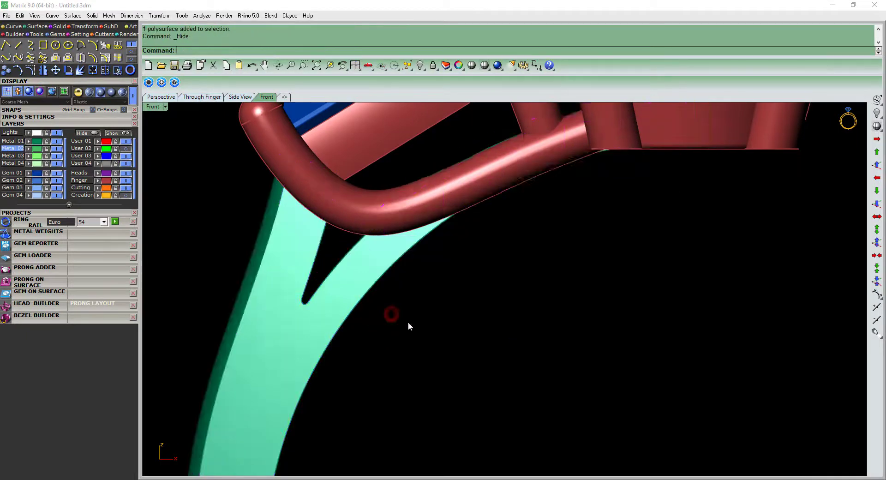
key("ctrl+F2")
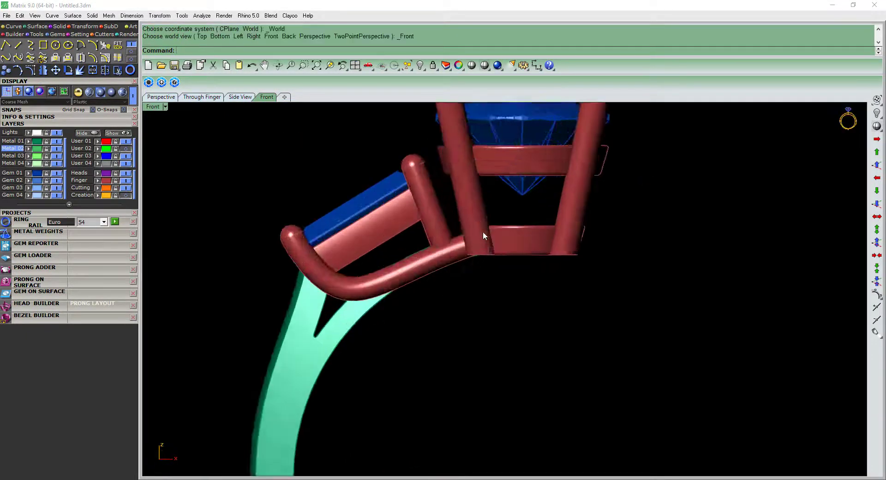
Extract a circular iso curve from the head's round surface
type("i")
key("Return")
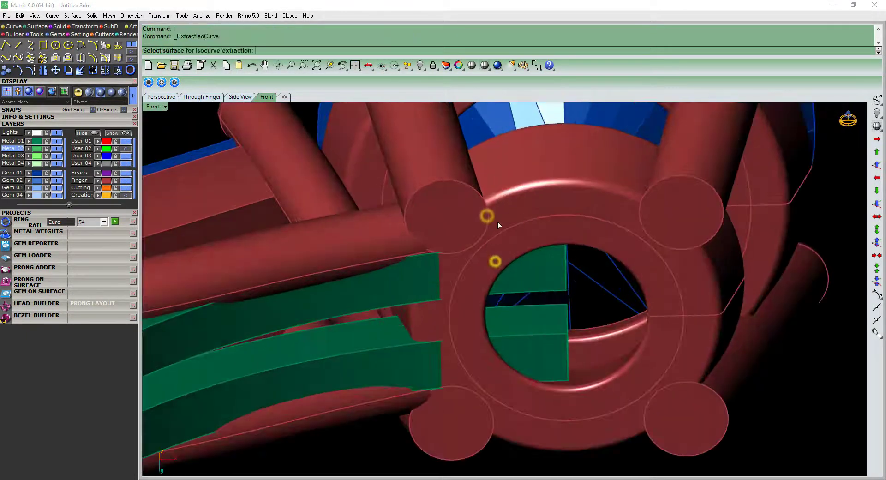
left_click(497, 224)
scroll(503, 221, "up", 2)
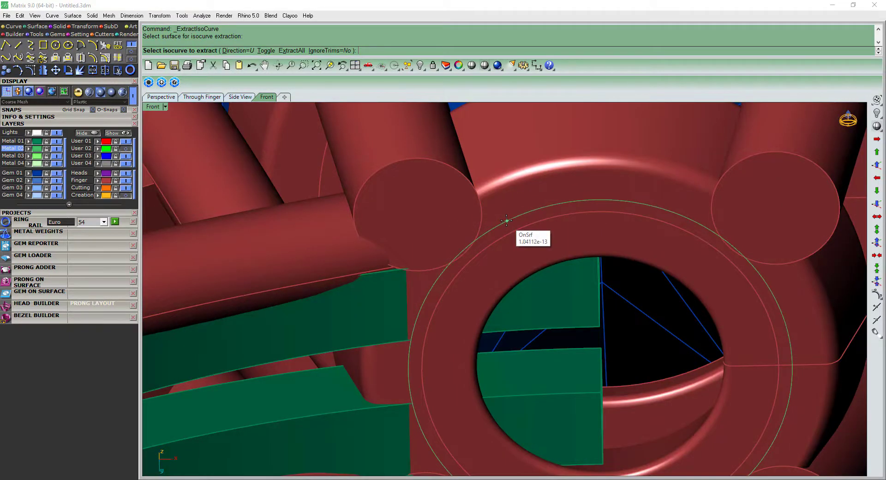
left_click(506, 220)
key("Return")
key("ctrl+F1")
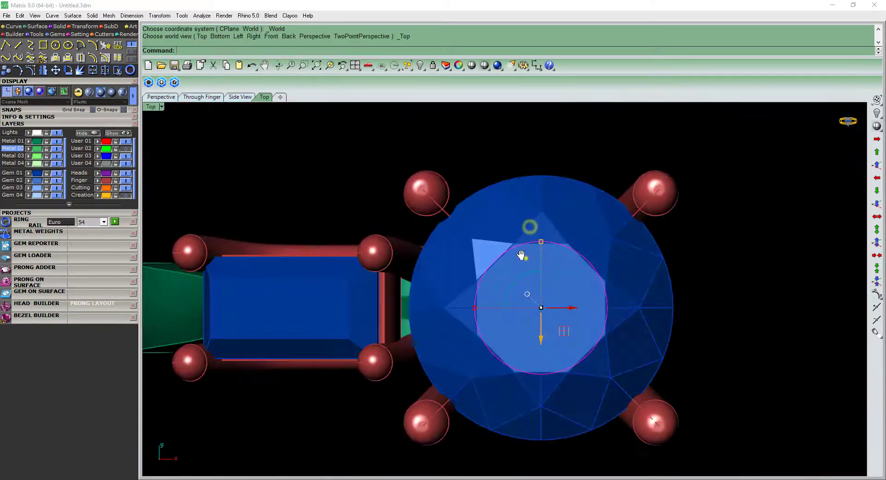
scroll(522, 254, "down", 2)
scroll(507, 246, "down", 1)
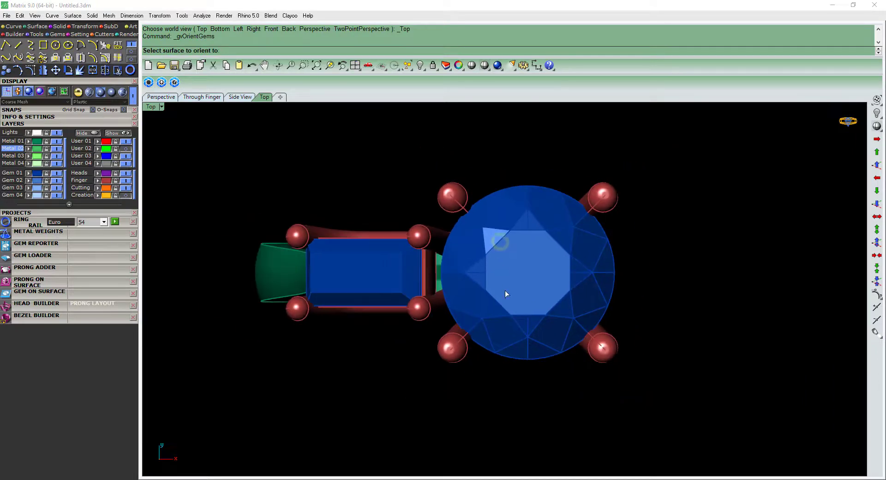
key("ctrl+F2")
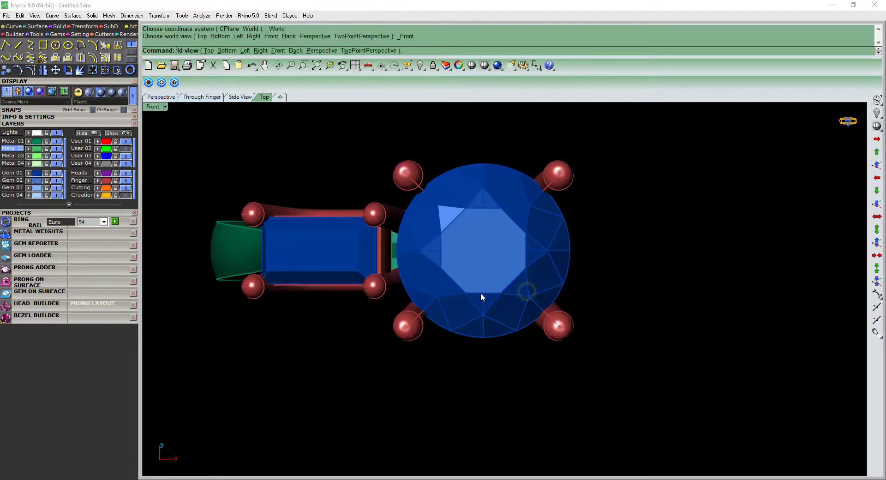
Extrude the circle into a solid cylinder about 1.2 tall and subtract it from the head
key("ctrl+F1")
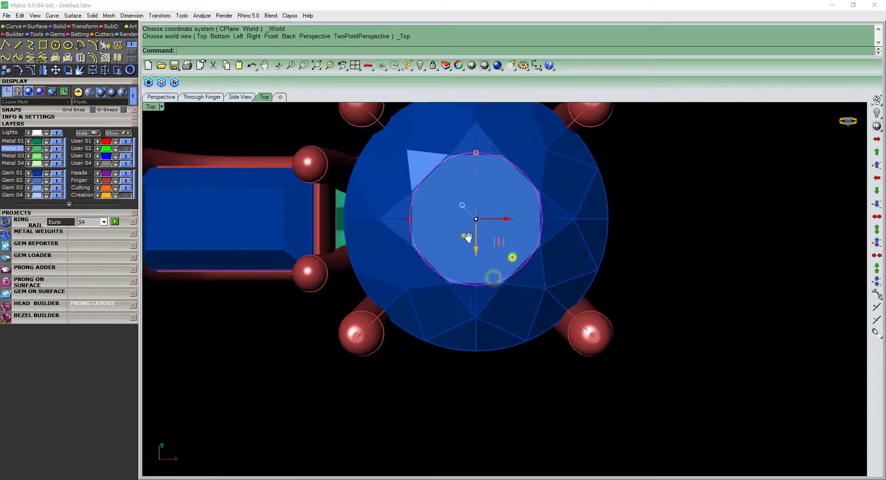
key("ctrl+F2")
type("s")
key("Return")
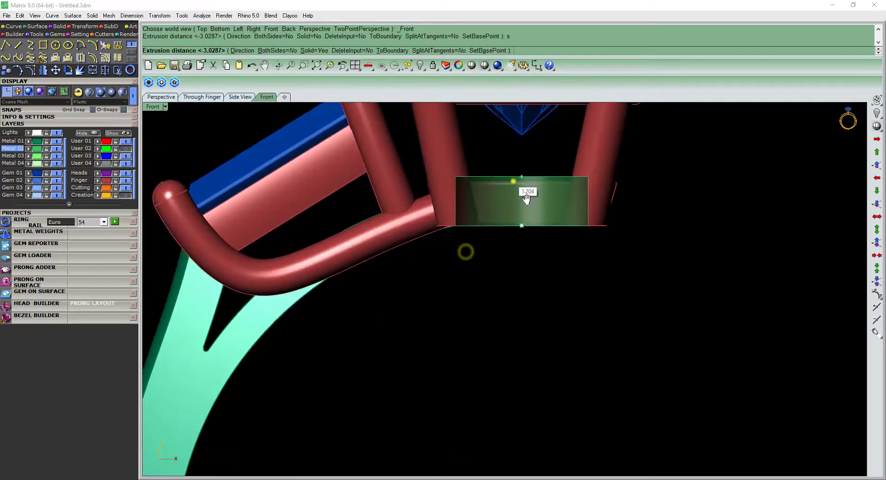
left_click(526, 199)
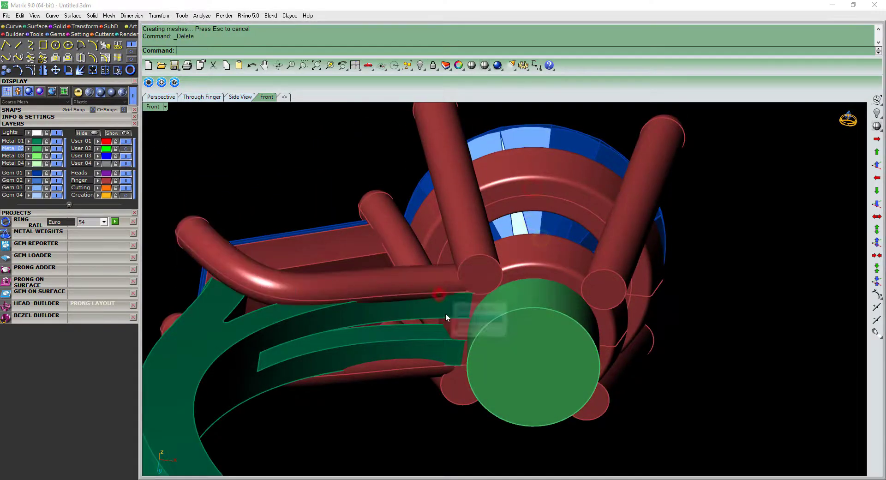
left_click(445, 317)
left_click(531, 300)
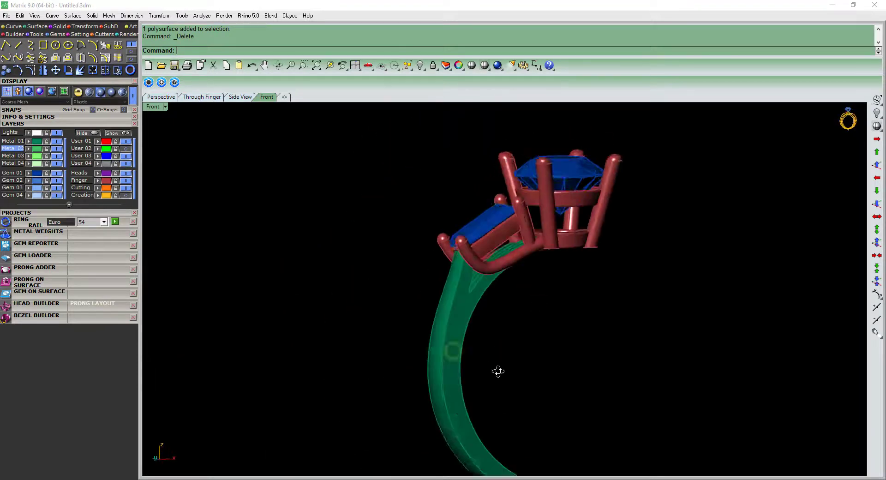
Hide the head and gem layers so only the shank remains, undoing an early mirror
left_click(455, 406)
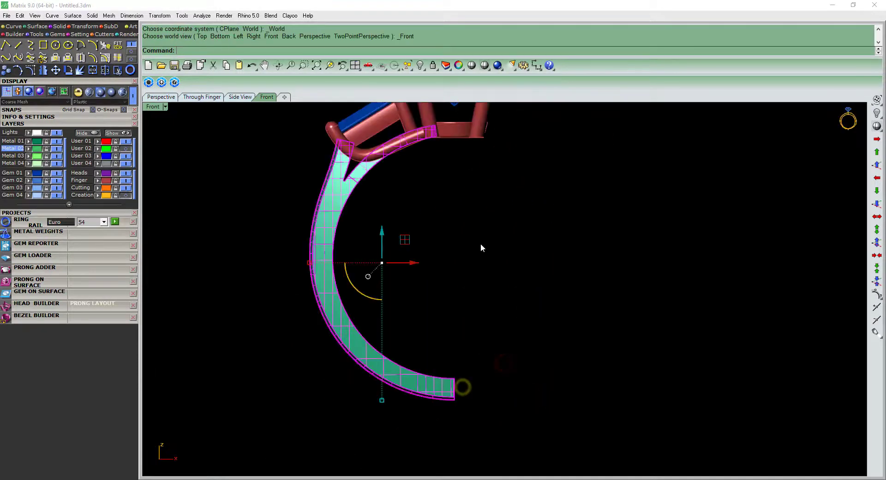
left_click(463, 342)
key("ctrl+z")
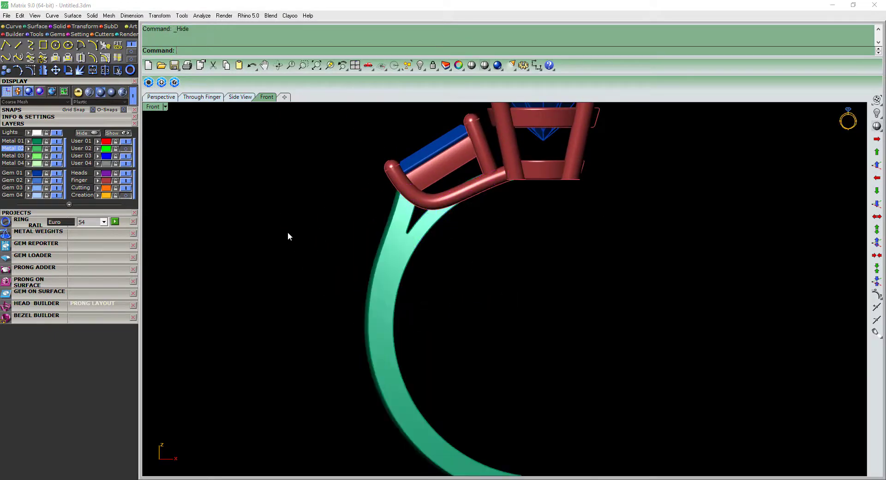
left_click(55, 173)
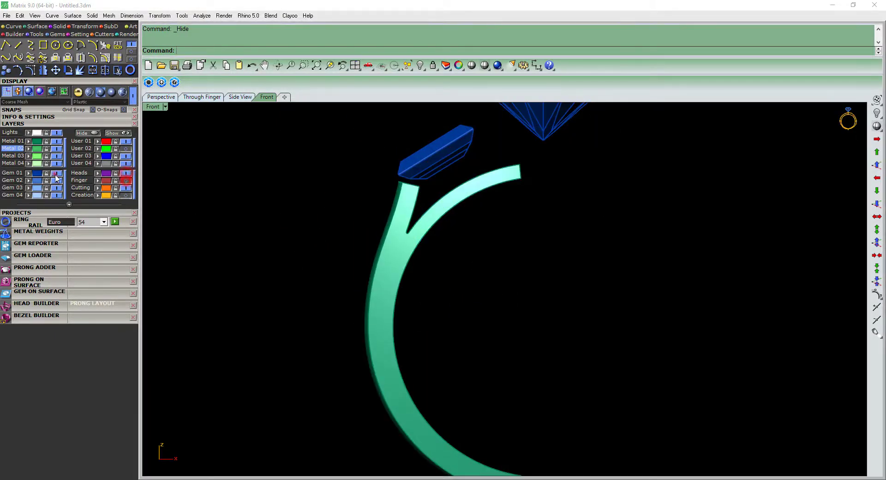
mouse_move(378, 225)
right_mouse_down()
mouse_move(409, 255)
mouse_move(533, 275)
mouse_move(456, 325)
right_mouse_up()
Fillet the first shank edges with a small radius
right_click(406, 257)
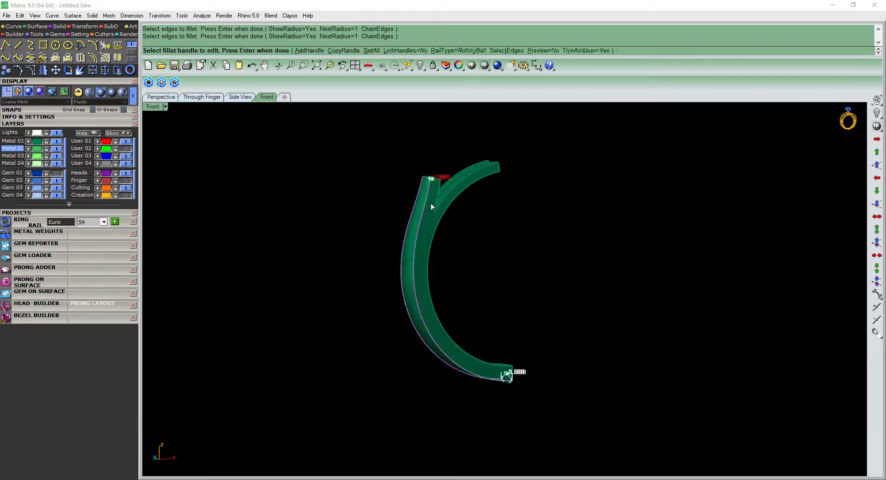
type("035")
key("Return")
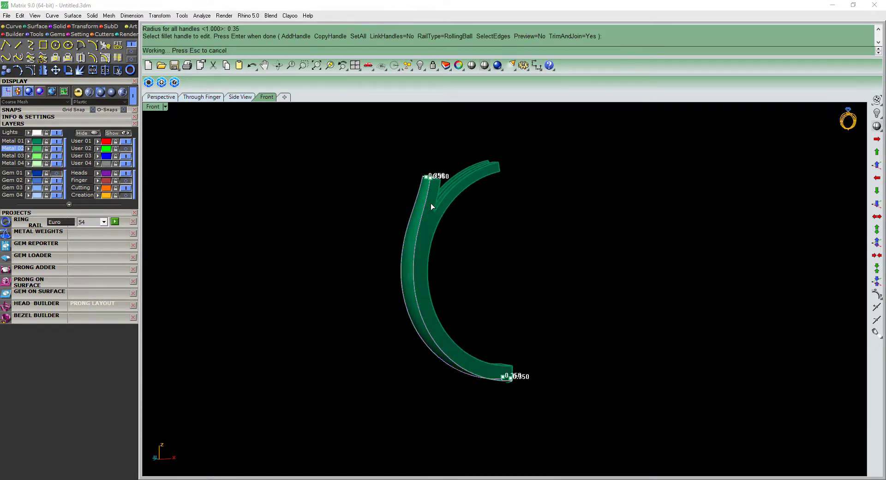
key("Return")
mouse_move(480, 234)
right_mouse_down()
mouse_move(474, 183)
mouse_move(436, 190)
mouse_move(449, 244)
mouse_move(451, 234)
right_mouse_up()
Fillet a second shank edge, using SetAll to give every handle one common radius
type("f")
key("Return")
left_click(426, 176)
scroll(451, 234, "up", 3)
mouse_move(435, 192)
right_mouse_down()
mouse_move(474, 181)
mouse_move(474, 261)
mouse_move(511, 237)
mouse_move(568, 263)
right_mouse_up()
key("Return")
type("s")
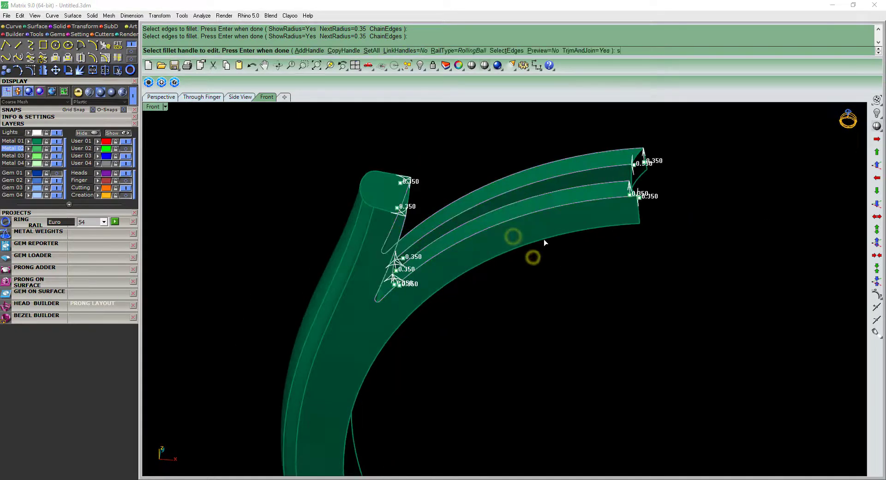
key("Return")
type("0")
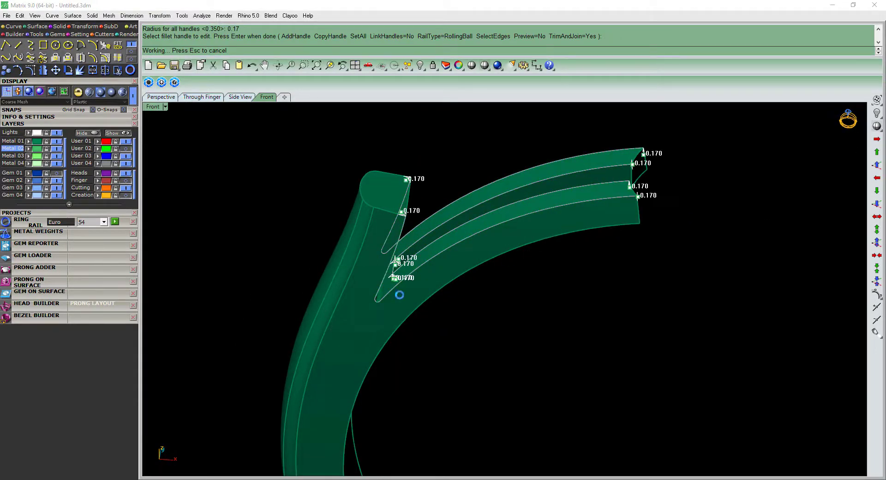
Fillet the two inner shank edges
right_click(493, 329)
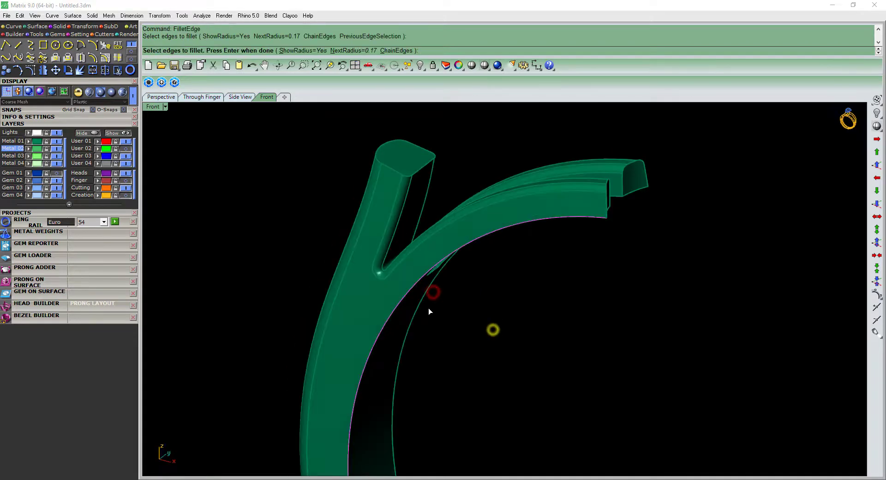
left_click(422, 308)
left_click(423, 306)
type("0.2")
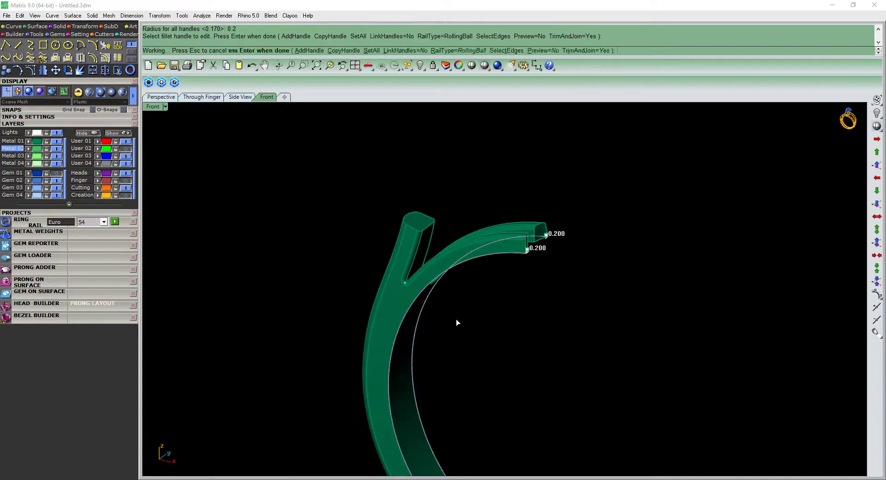
right_click(456, 320)
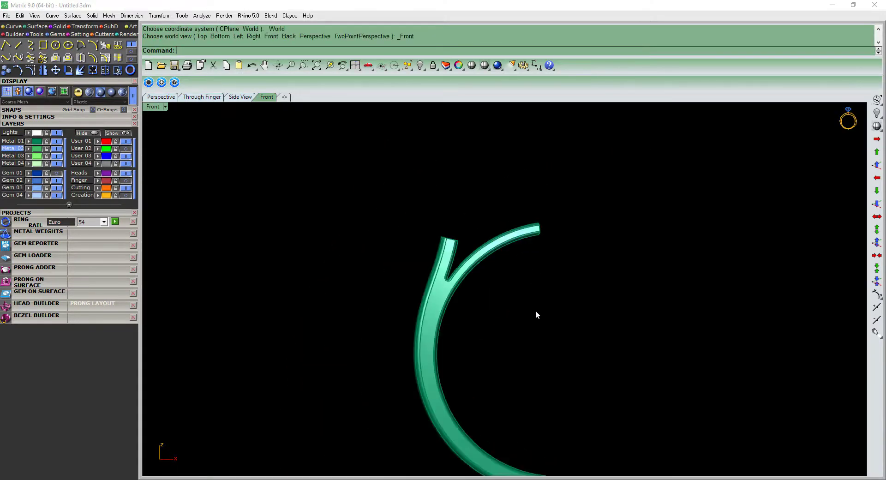
type("f")
key("Return")
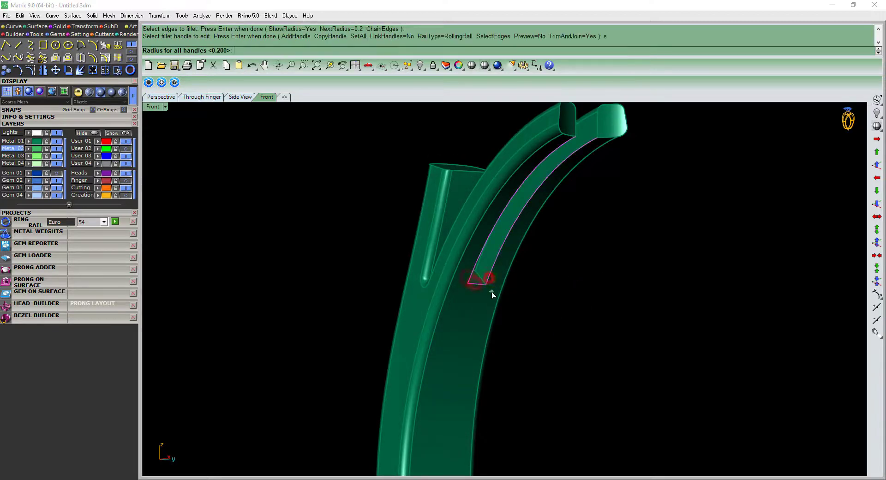
Apply the 0.1 fillet, mirror the shank half from 0,0,0, and select the five side-setting parts
key("Return")
right_click(455, 306)
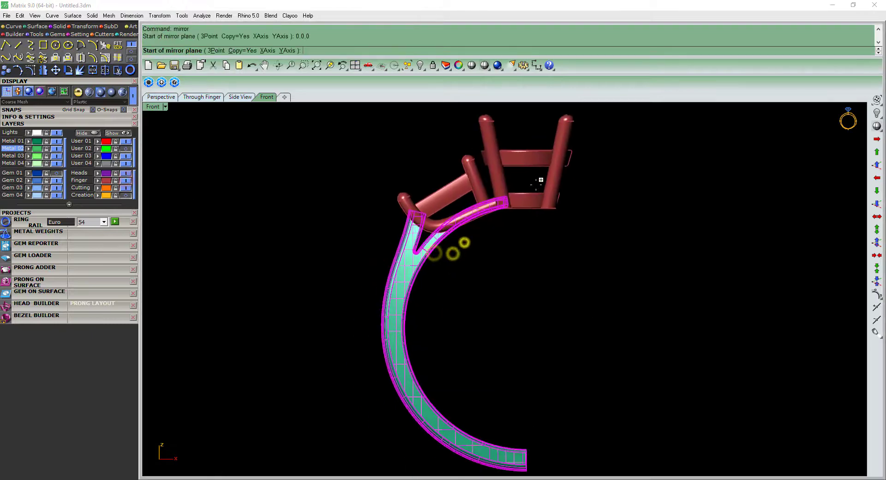
type("0,0,0")
key("Return")
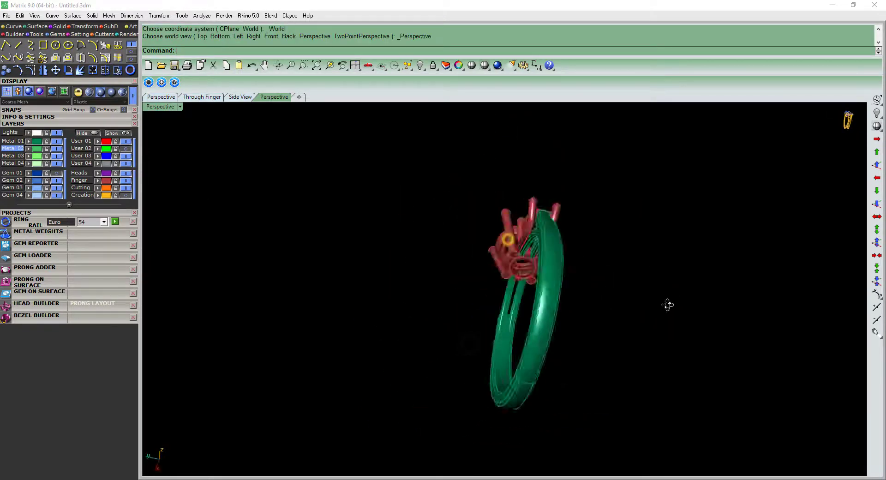
left_click(475, 251)
left_click_drag(408, 161, 636, 339)
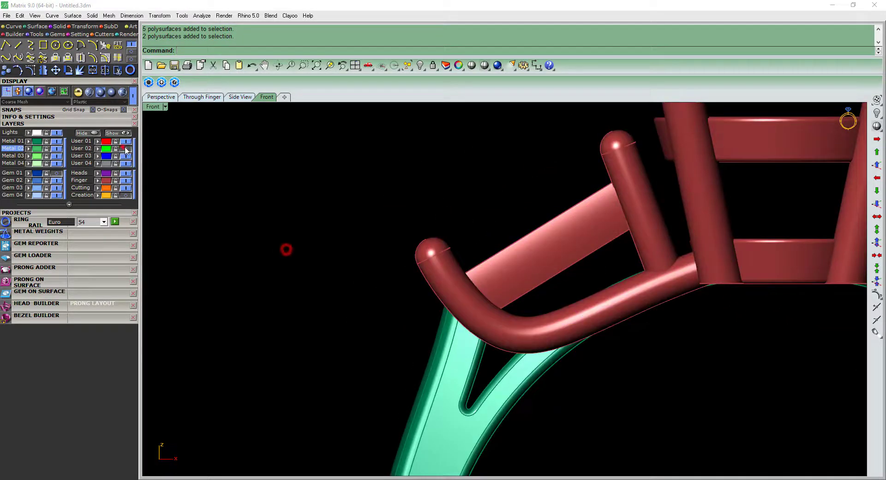
Delete the old side connector curve
scroll(478, 312, "down", 3)
left_click(503, 331)
scroll(502, 334, "up", 4)
key("Delete")
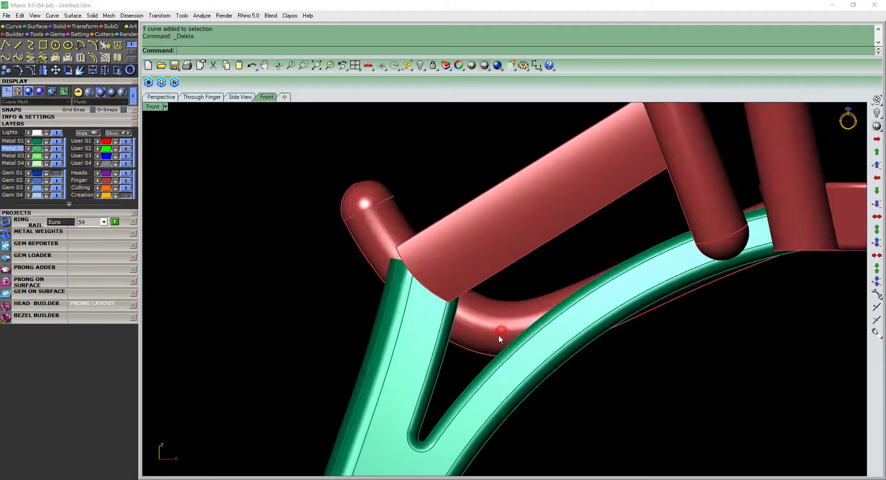
Show the connector rail curve's control points and move its end point to the new position
left_click(483, 343)
scroll(480, 343, "down", 3)
key("F10")
scroll(484, 345, "up", 2)
scroll(385, 279, "up", 2)
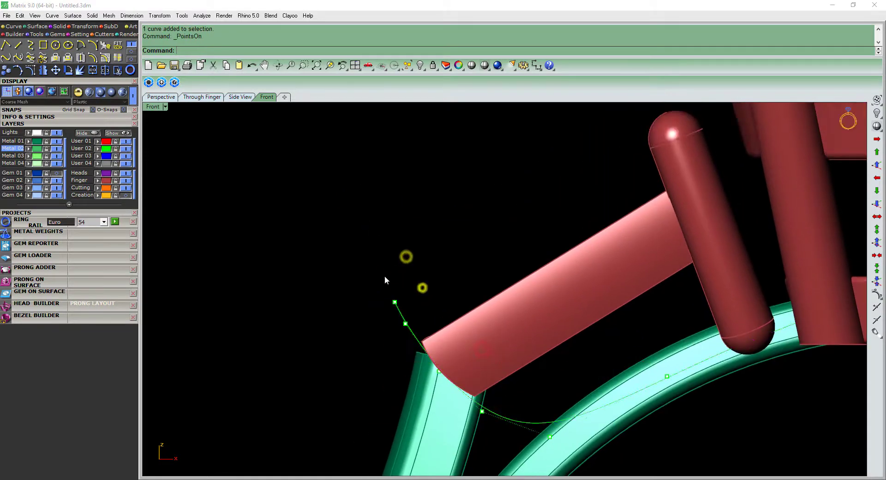
scroll(409, 305, "up", 2)
type("m")
key("Return")
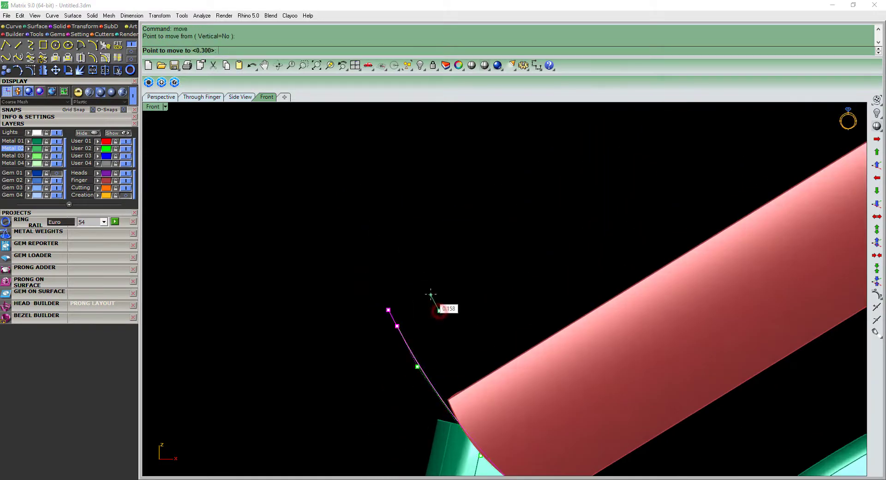
scroll(421, 317, "down", 3)
scroll(428, 275, "up", 1)
left_click(428, 275)
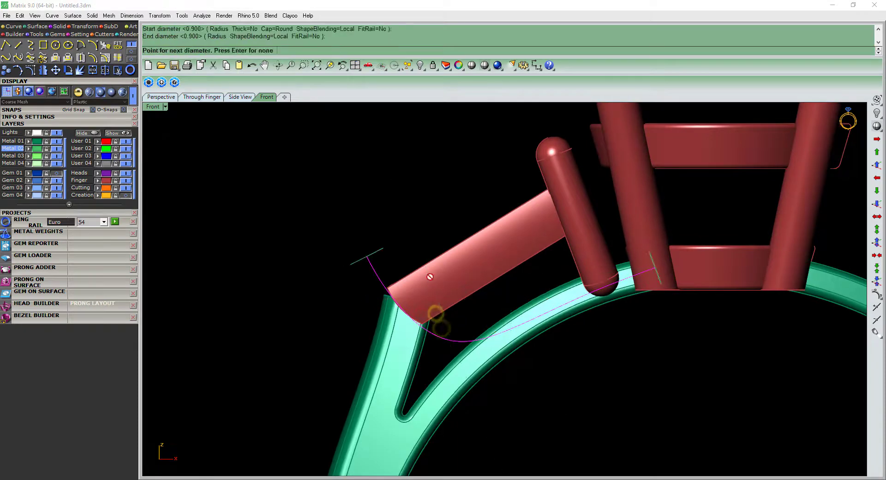
Hide the guide curve and switch to the Top view
scroll(369, 263, "down", 2)
left_click(125, 149)
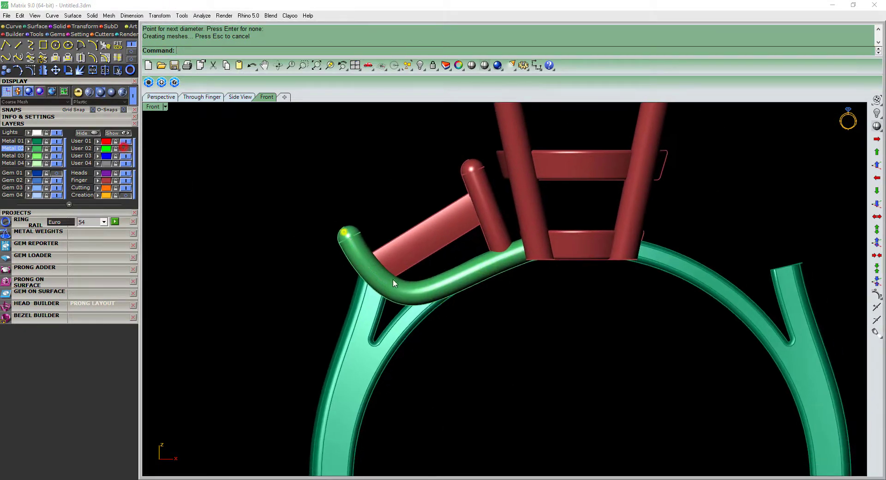
key("ctrl+F1")
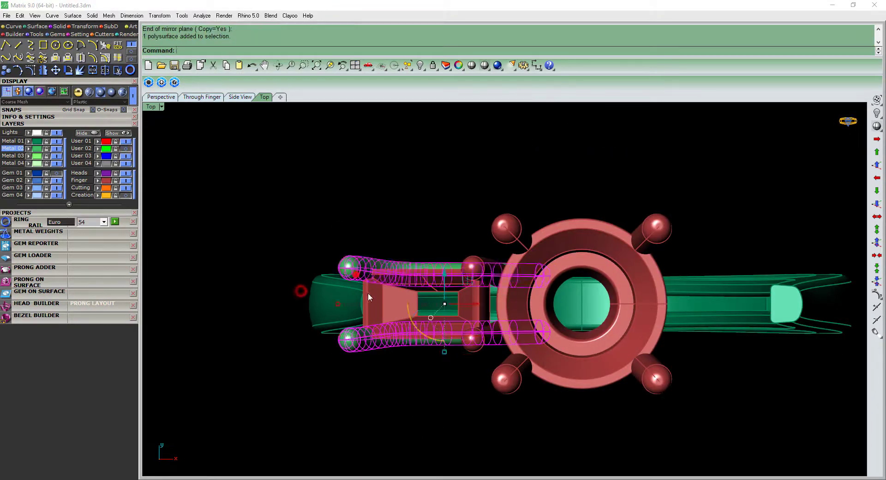
In the Front view, group the side bar, prongs and connector and mirror them to the right side
key("ctrl+F2")
type("g")
key("Return")
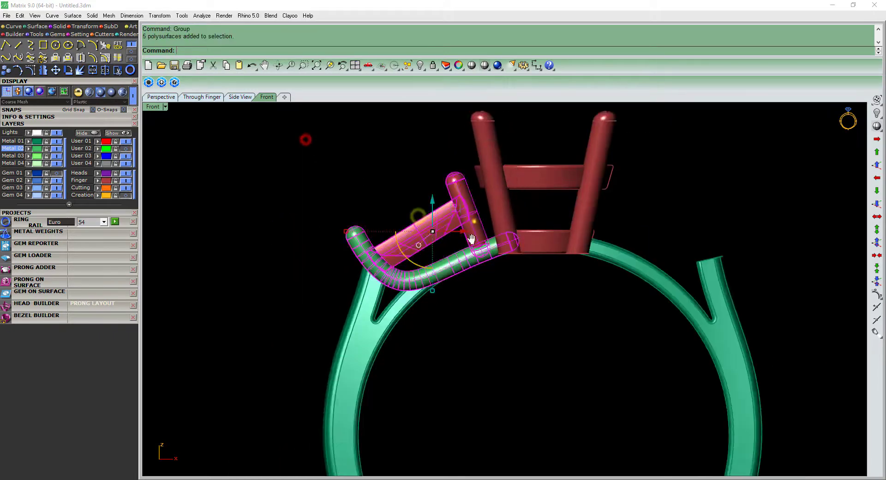
scroll(506, 249, "down", 3)
left_click(539, 178)
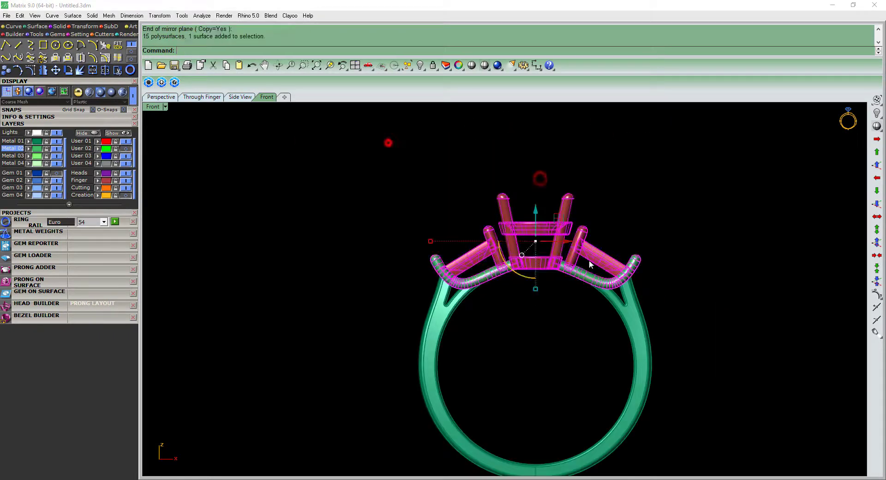
scroll(478, 286, "up", 3)
Group the whole setting together and reselect it
type("g")
key("Return")
left_click(533, 292)
left_click(531, 272)
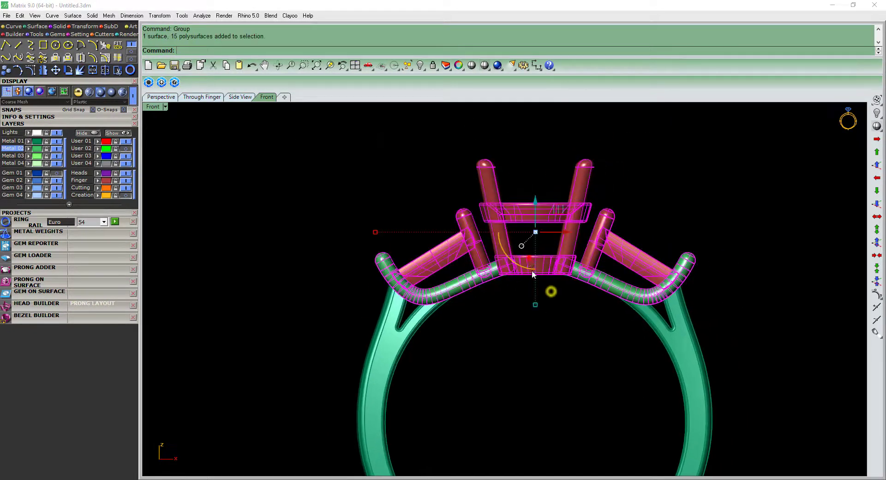
right_click_drag(532, 272, 500, 283)
Select every object and put it on the green Metal 01 layer
left_click_drag(295, 172, 550, 361)
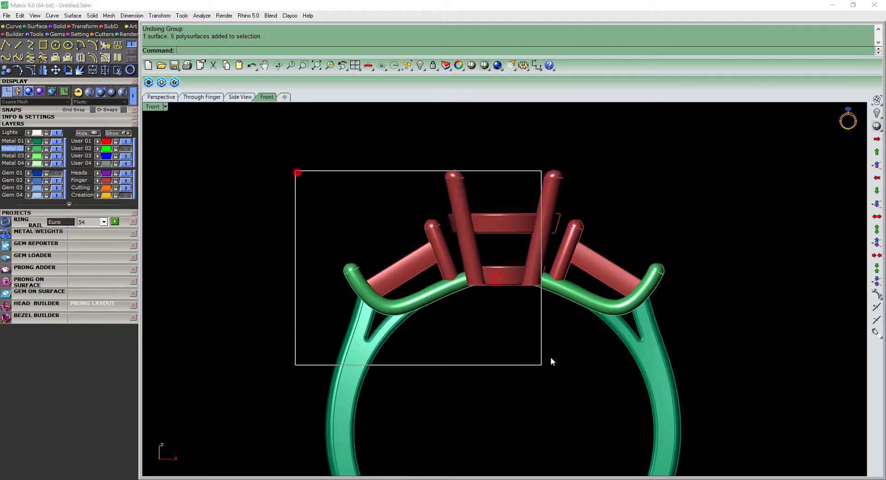
key("ctrl+a")
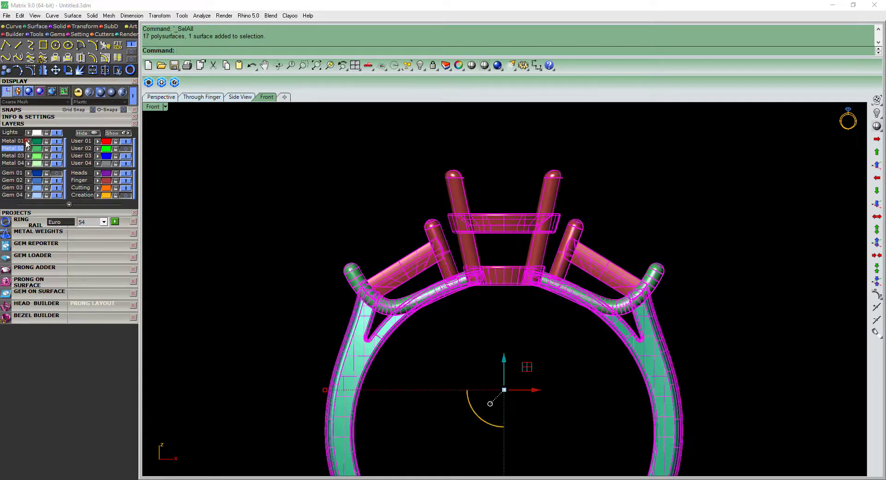
left_click(228, 143)
scroll(471, 279, "up", 4)
scroll(469, 282, "down", 3)
Turn on the Gem layer and shift the centre head and diamond into place
left_click(476, 279)
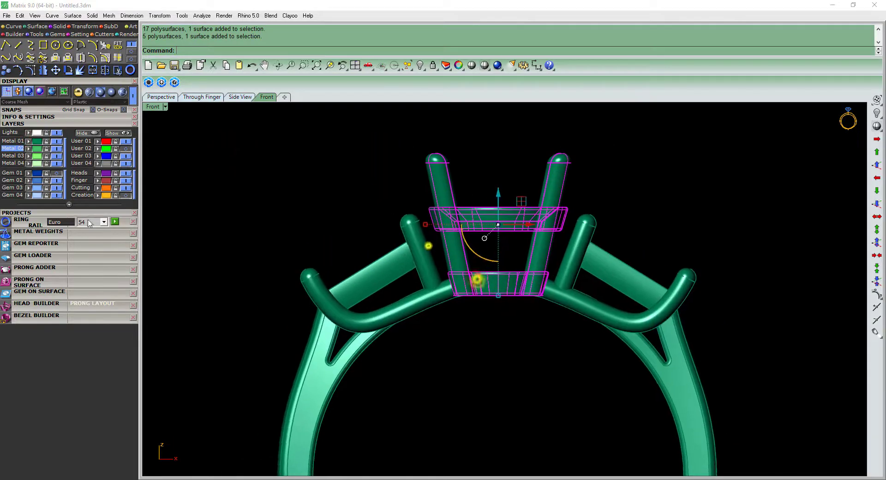
left_click(58, 174)
left_click(483, 216)
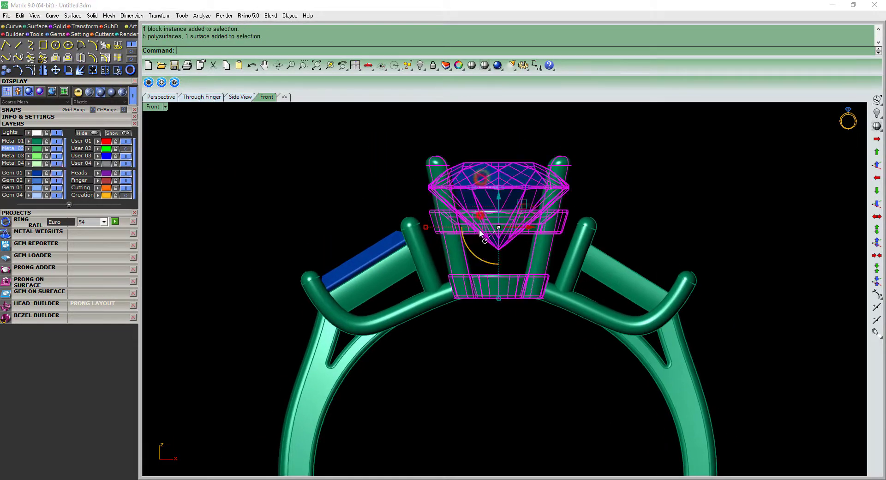
scroll(494, 206, "up", 3)
left_click_drag(494, 206, 516, 309)
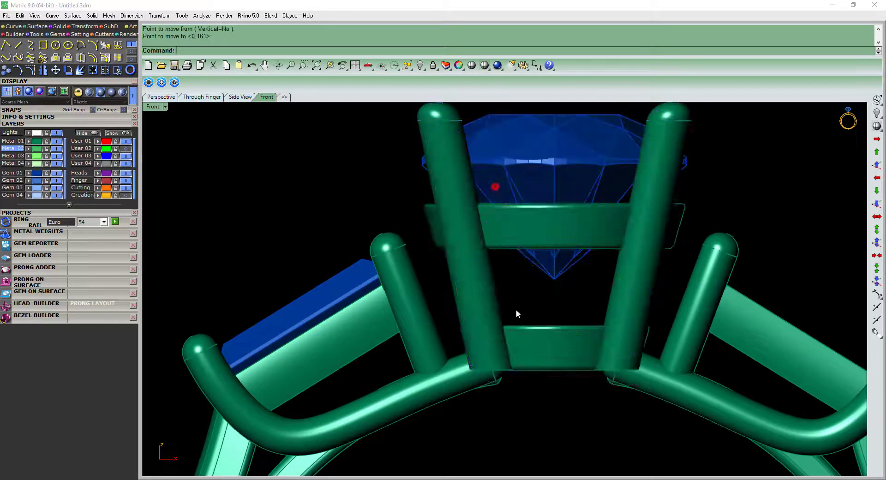
scroll(516, 309, "down", 2)
scroll(518, 249, "down", 2)
middle_click(502, 192)
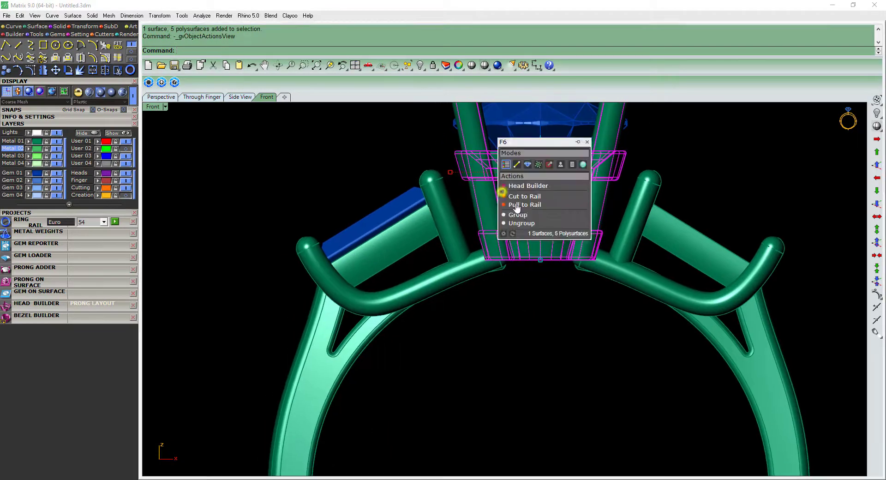
Edit the centre head in Head Builder, adjusting how far it drops into the shank
left_click(520, 185)
double_click(577, 245)
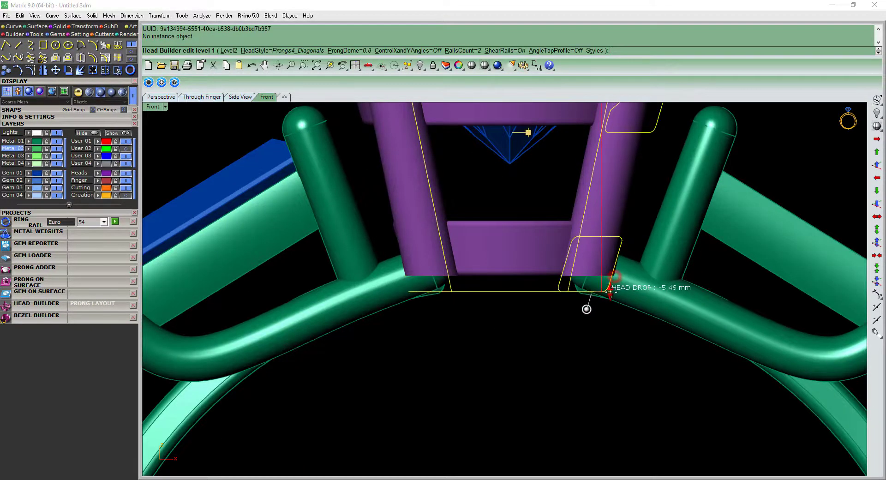
left_click_drag(608, 291, 599, 288)
scroll(569, 331, "down", 2)
scroll(569, 330, "down", 1)
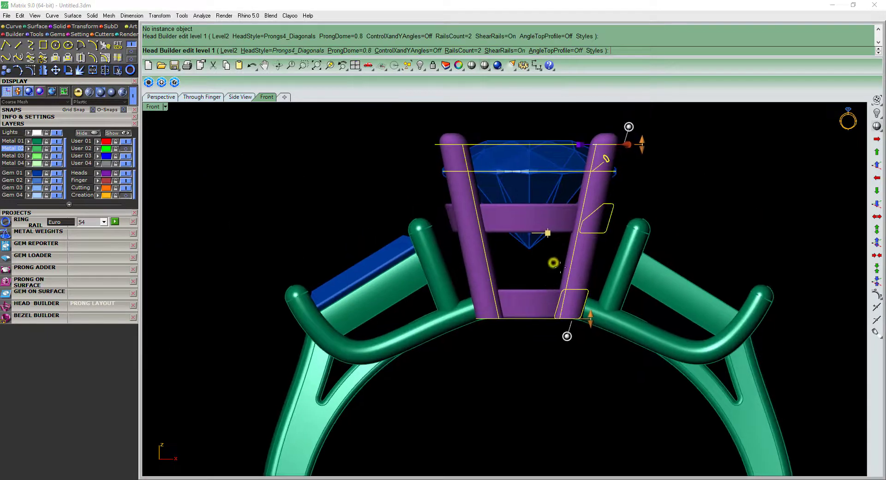
scroll(568, 330, "up", 1)
scroll(569, 330, "up", 1)
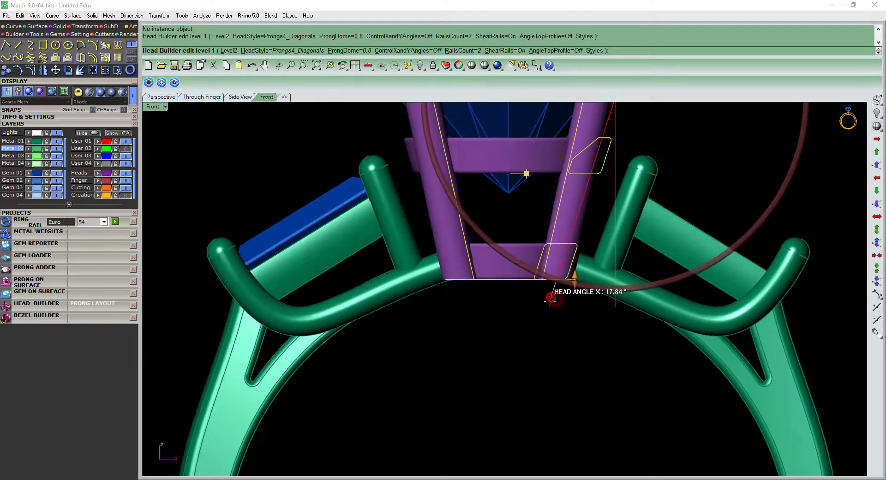
scroll(550, 296, "down", 2)
scroll(529, 224, "up", 1)
scroll(502, 224, "up", 1)
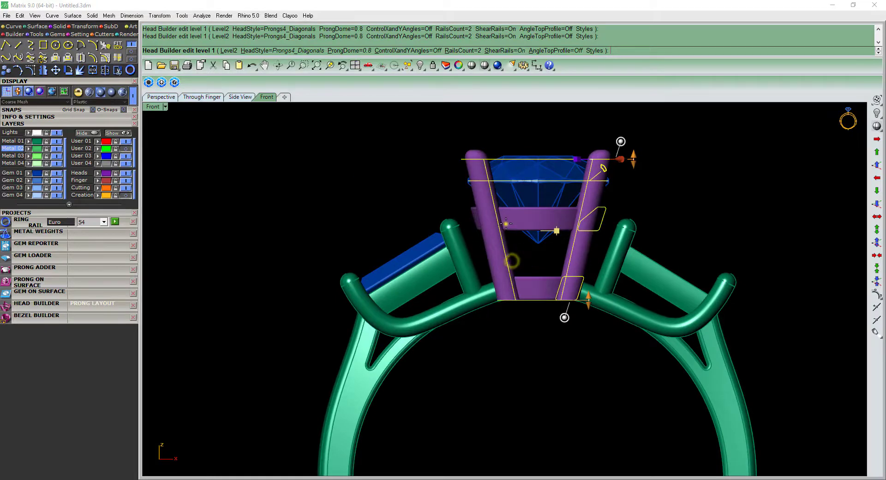
right_click(506, 223)
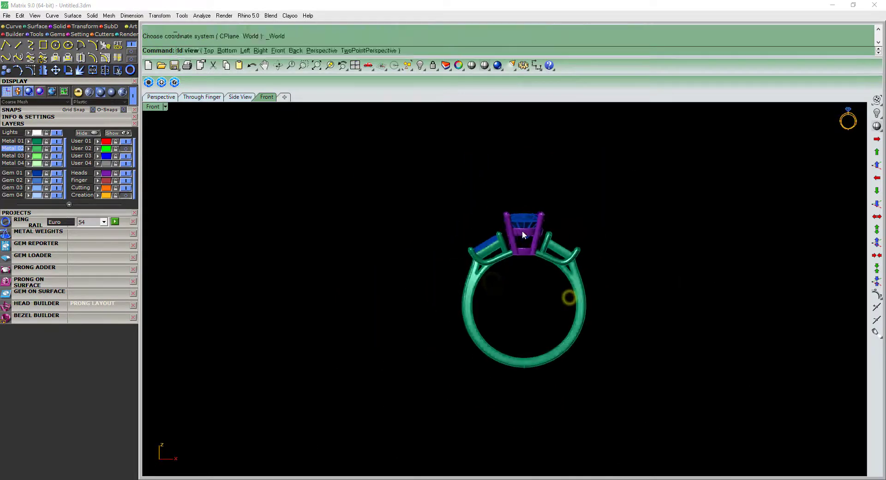
Check the rebuilt head from above and below, cancel the fillet, and pick one of its bands
scroll(531, 259, "up", 3)
right_click_drag(536, 286, 502, 446)
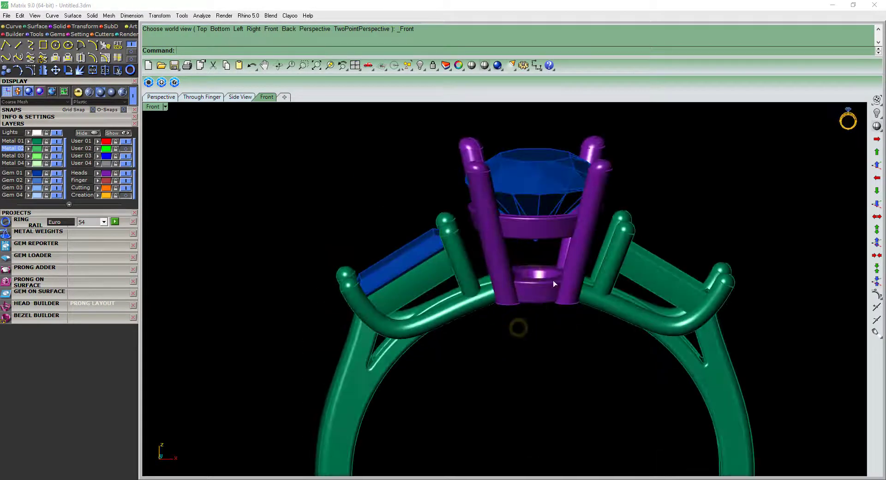
left_click(574, 213)
scroll(527, 315, "up", 2)
scroll(516, 255, "up", 2)
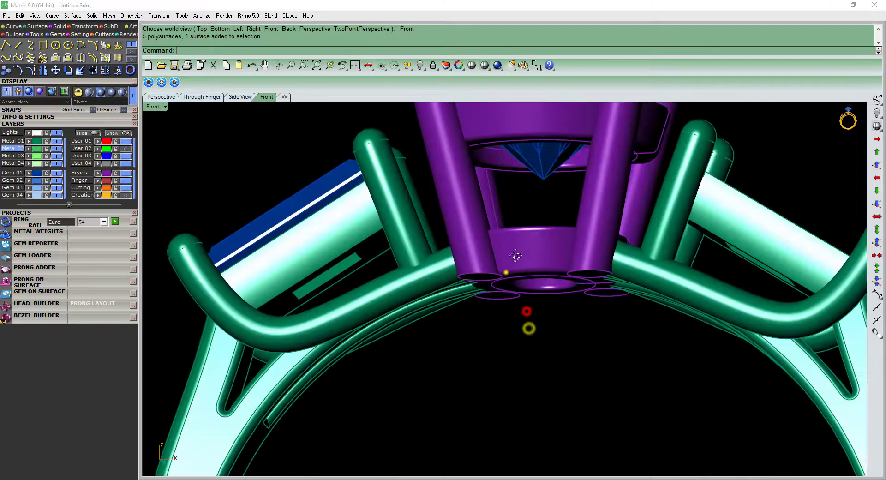
right_click_drag(516, 255, 525, 190)
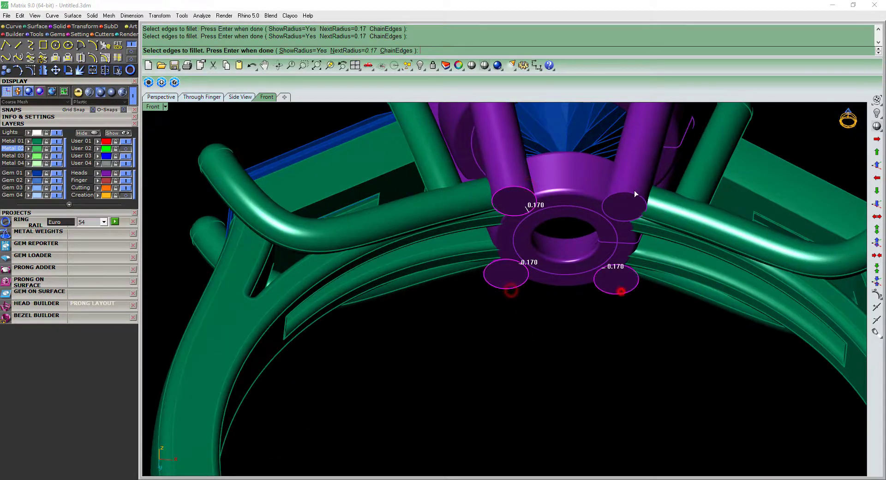
right_click_drag(583, 220, 574, 277)
key("Escape")
left_click(585, 264)
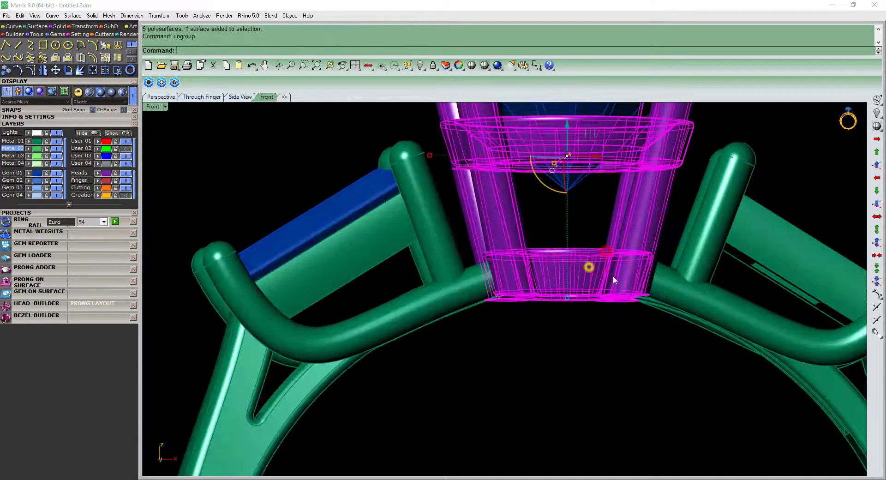
Group the head parts and pull the bottom cage points with CageEdit to taper the head
type("g")
key("Return")
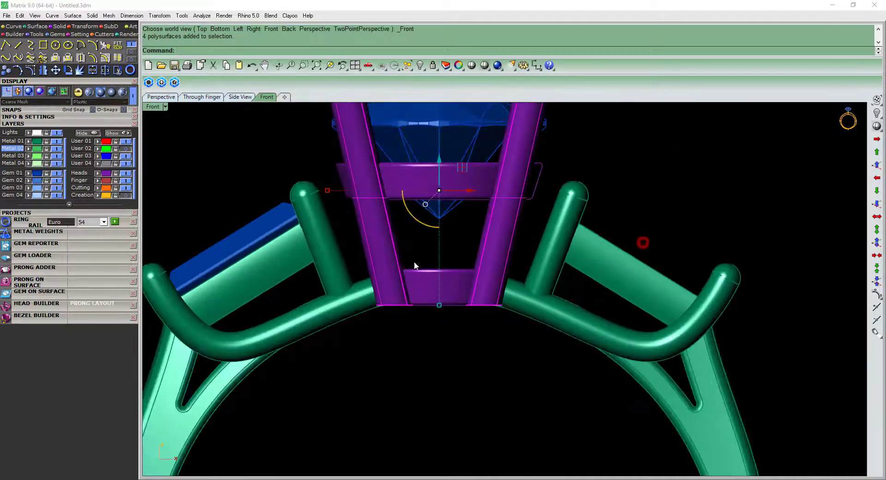
type("g")
right_click_drag(430, 286, 428, 270)
key("Return")
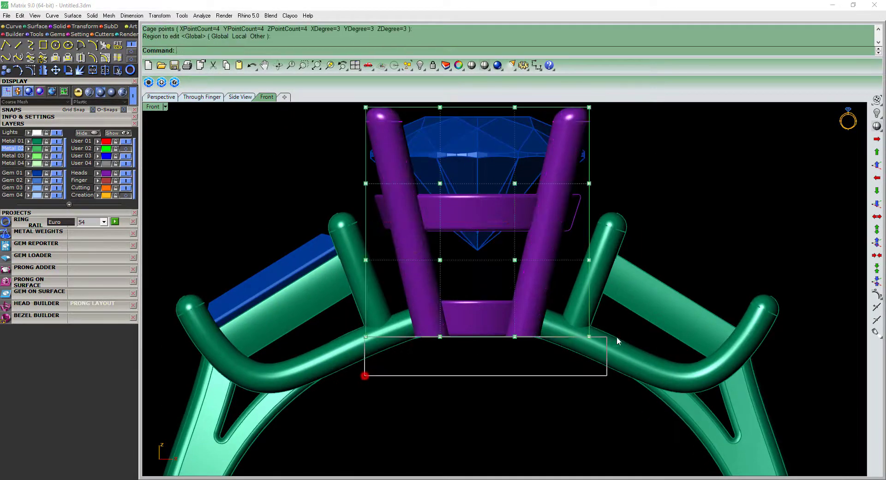
scroll(411, 342, "up", 2)
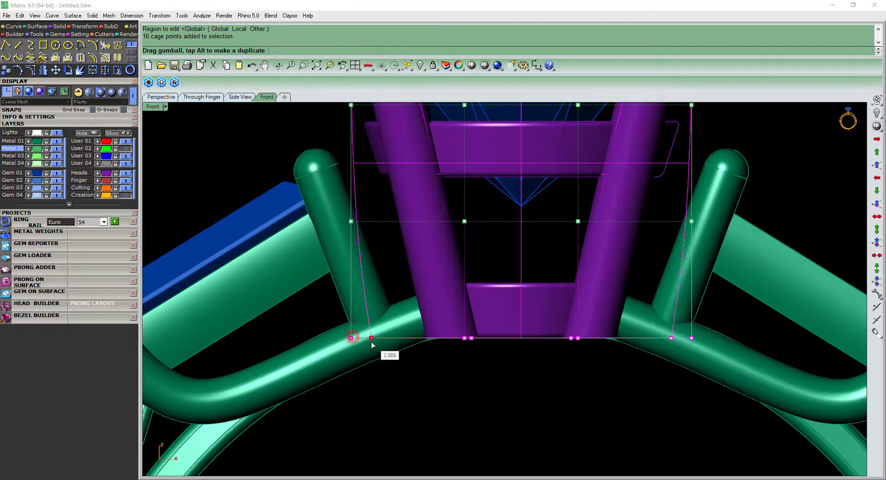
left_click_drag(373, 345, 373, 344)
scroll(506, 327, "down", 2)
Fillet the four prong joints under the head with radius 0.2
type("f")
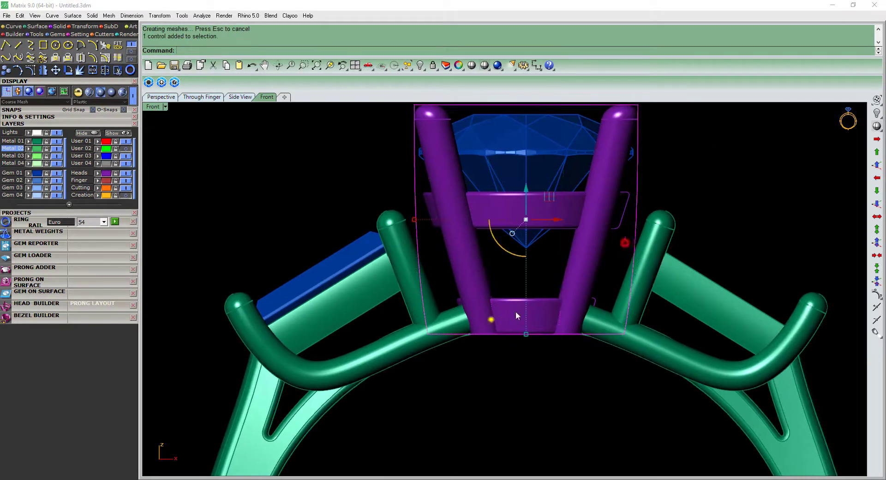
key("Return")
right_click_drag(479, 388, 515, 247)
scroll(518, 225, "up", 3)
left_click(518, 225)
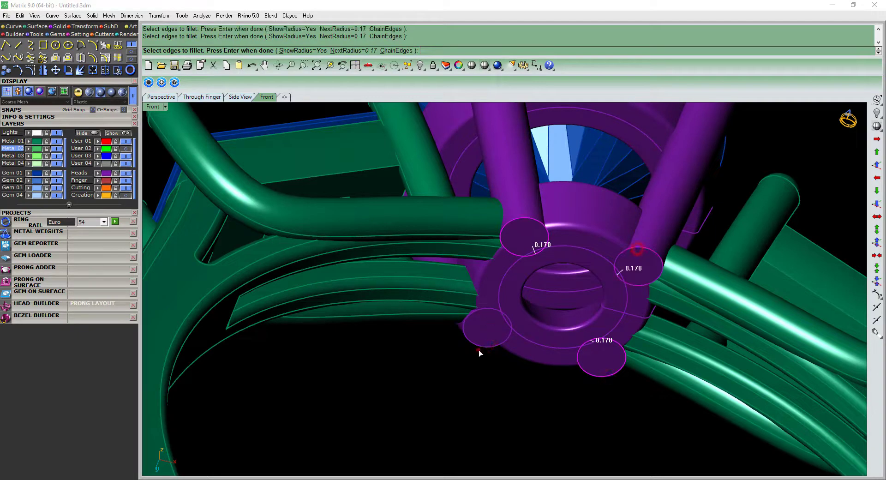
left_click(480, 349)
right_click_drag(481, 349, 530, 317)
key("Return")
type("0.2")
key("Return")
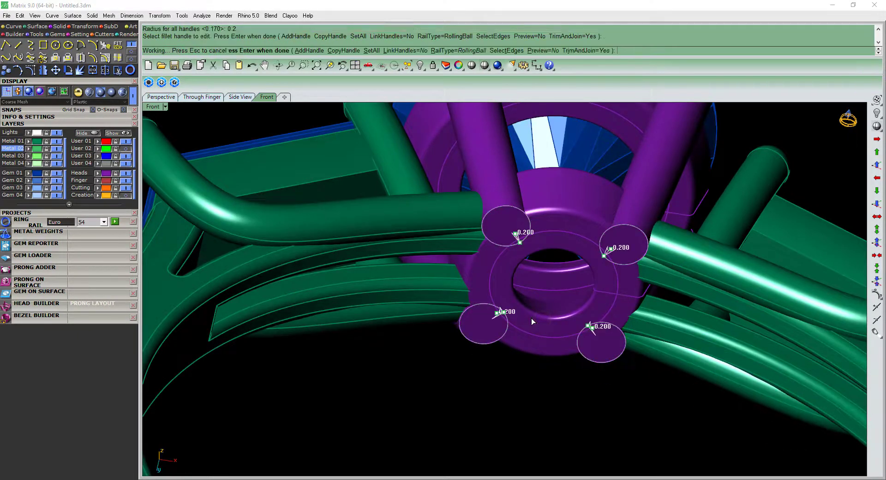
key("Return")
mouse_move(579, 252)
right_mouse_down()
mouse_move(574, 311)
mouse_move(591, 198)
right_mouse_up()
scroll(575, 311, "up", 3)
Select the head's upper band and raise it slightly up the prongs
left_click(591, 197)
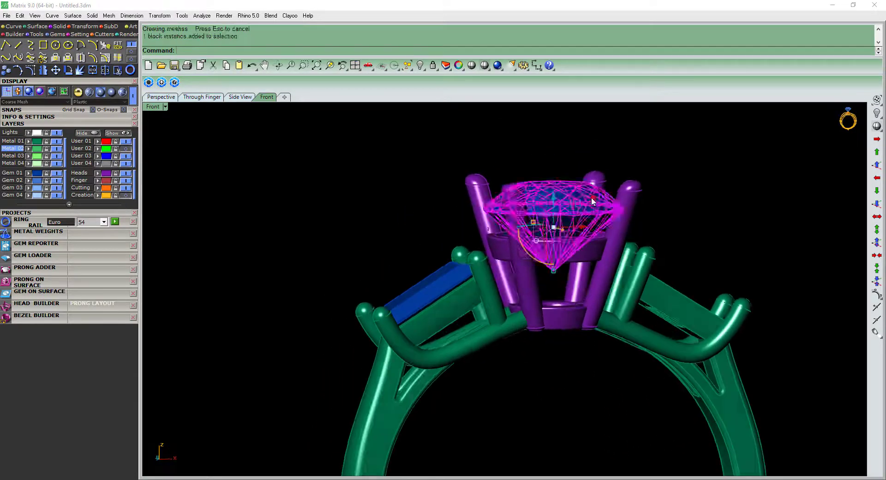
left_click(548, 251)
scroll(531, 209, "up", 3)
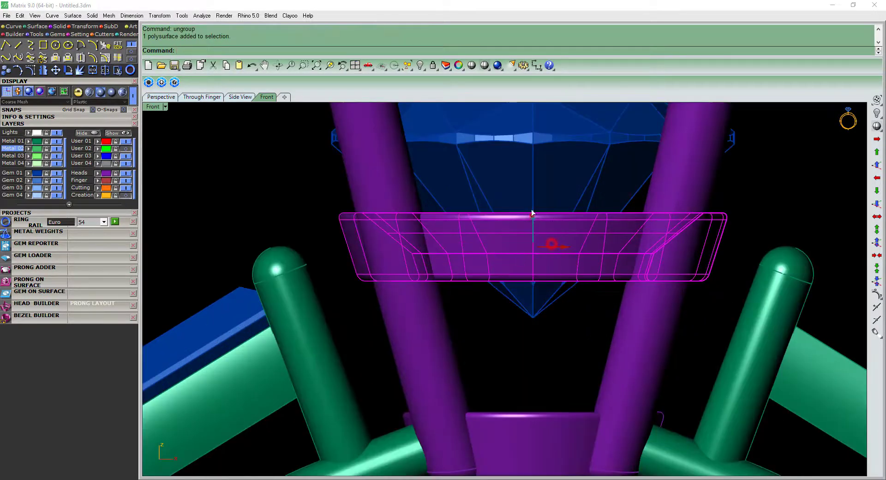
left_click_drag(530, 209, 530, 200)
Back in the Front view, select the upper band again together with the head prongs
scroll(334, 232, "up", 2)
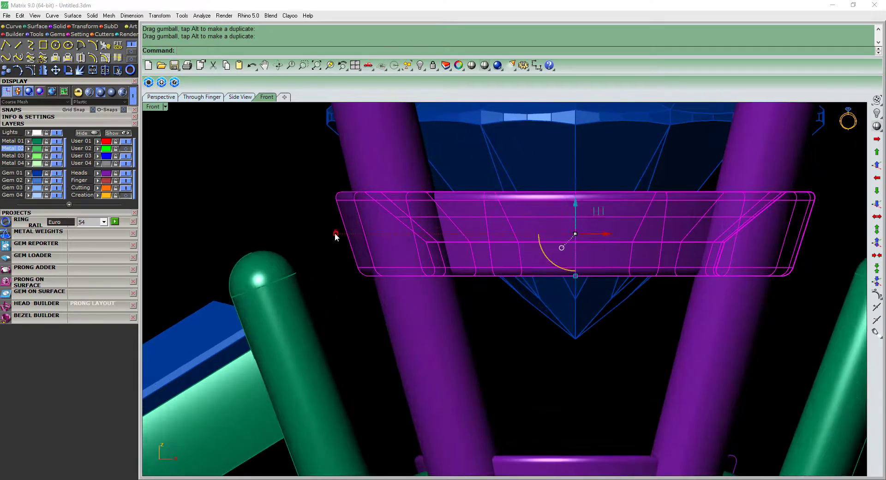
scroll(564, 253, "down", 1)
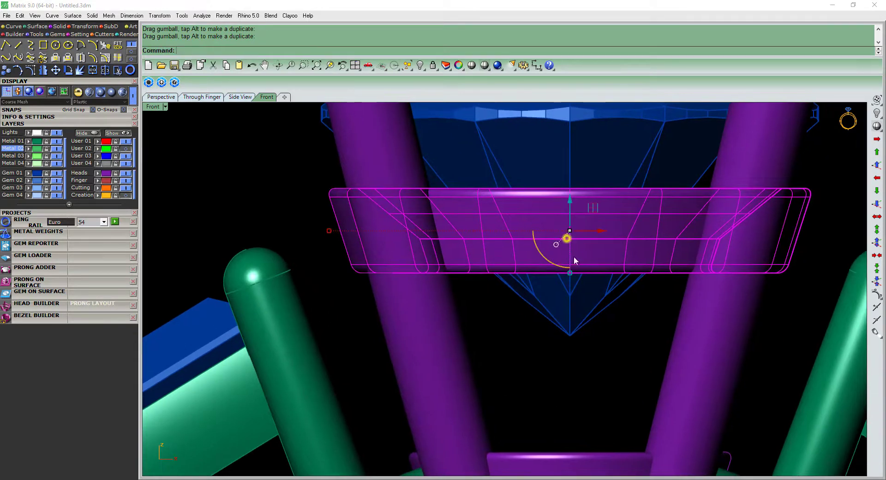
scroll(574, 256, "down", 4)
scroll(571, 340, "down", 5)
right_click_drag(572, 340, 554, 353)
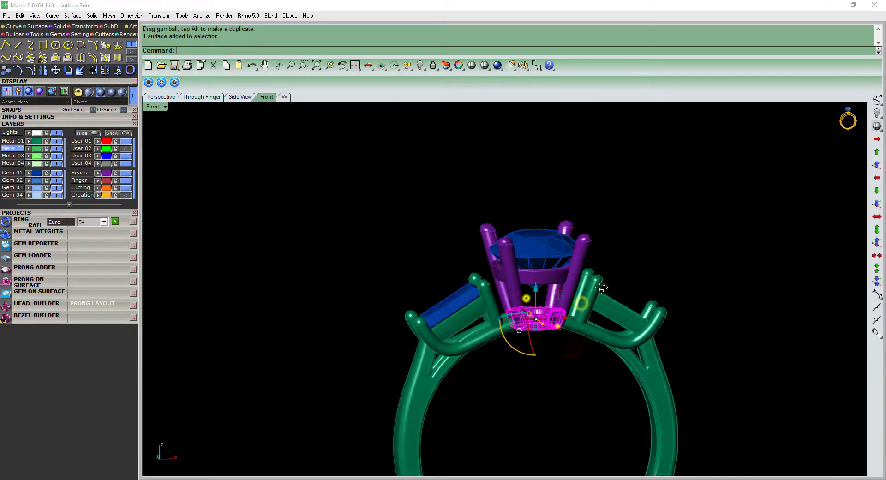
key("ctrl+F2")
scroll(549, 272, "up", 2)
left_click(545, 267)
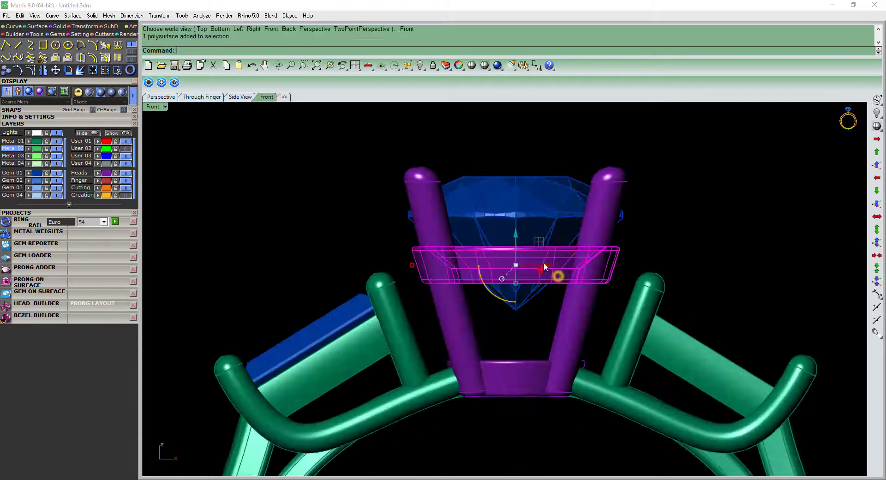
scroll(526, 246, "up", 2)
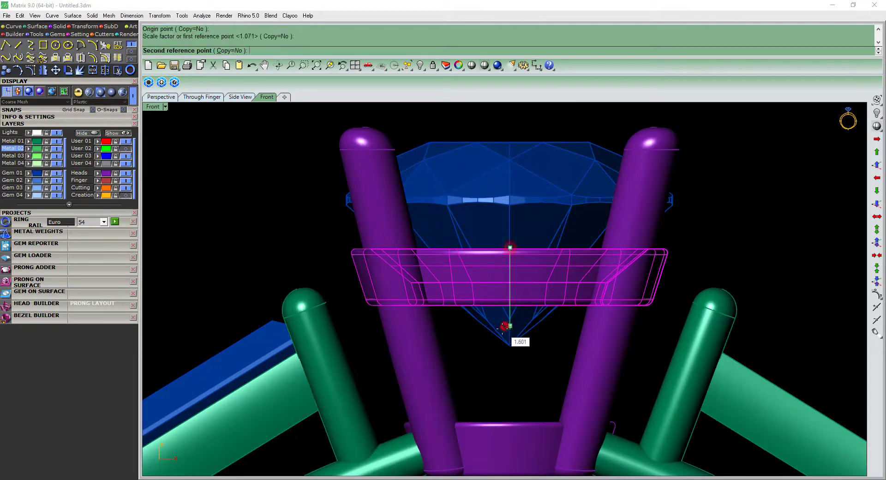
scroll(503, 333, "down", 4)
left_click(474, 330)
Group all the head parts and move them onto the green Metal 01 layer
left_click(105, 172)
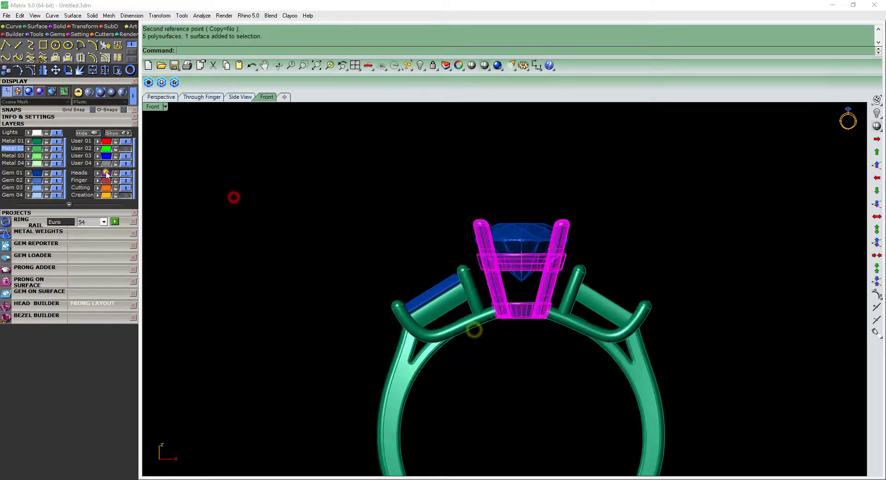
scroll(530, 251, "up", 2)
type("g")
right_click(318, 199)
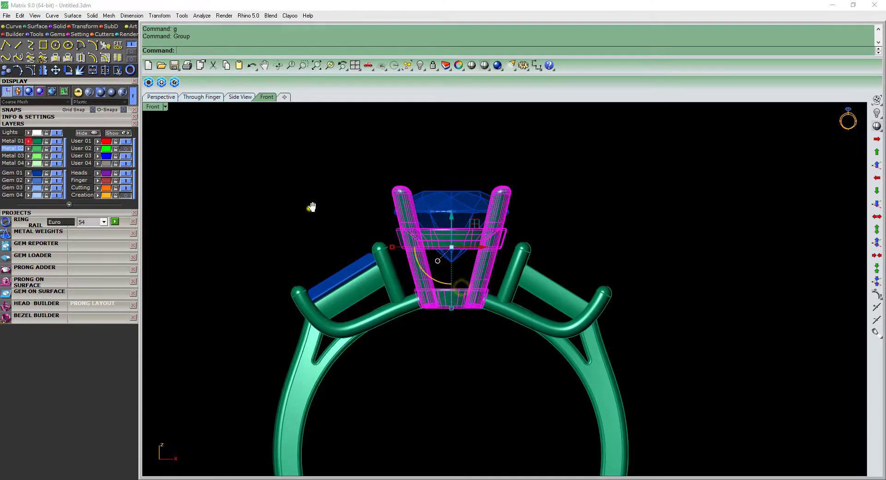
left_click(310, 208)
Orbit the Perspective view to inspect the whole ring, its head and prongs
scroll(512, 168, "down", 3)
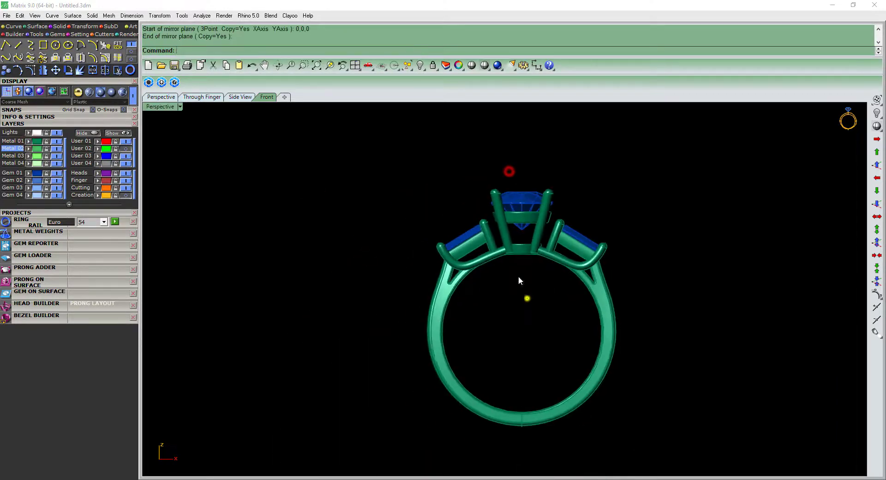
mouse_move(518, 276)
right_mouse_down()
mouse_move(470, 172)
mouse_move(326, 219)
mouse_move(152, 452)
right_mouse_up()
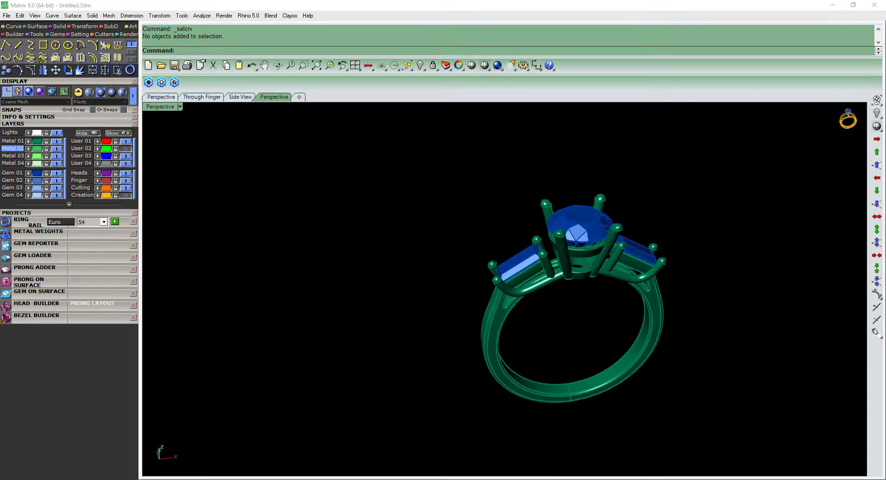
scroll(577, 254, "up", 5)
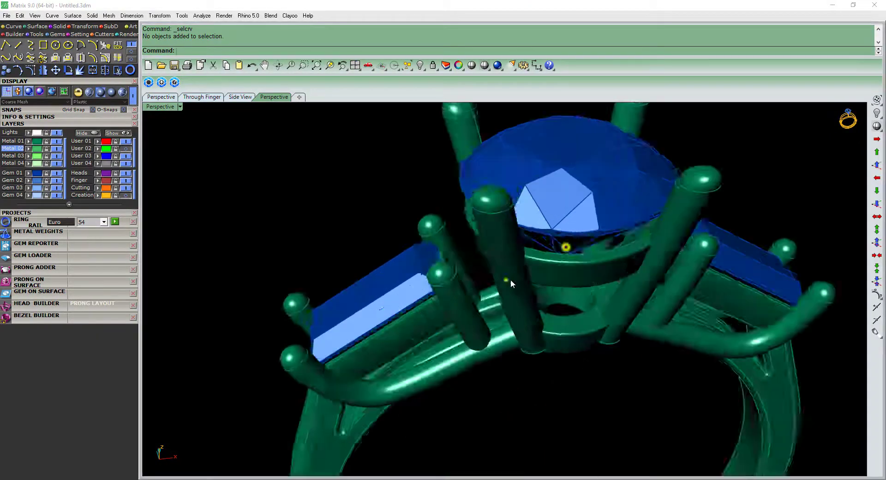
scroll(510, 278, "up", 2)
right_click_drag(506, 279, 440, 342)
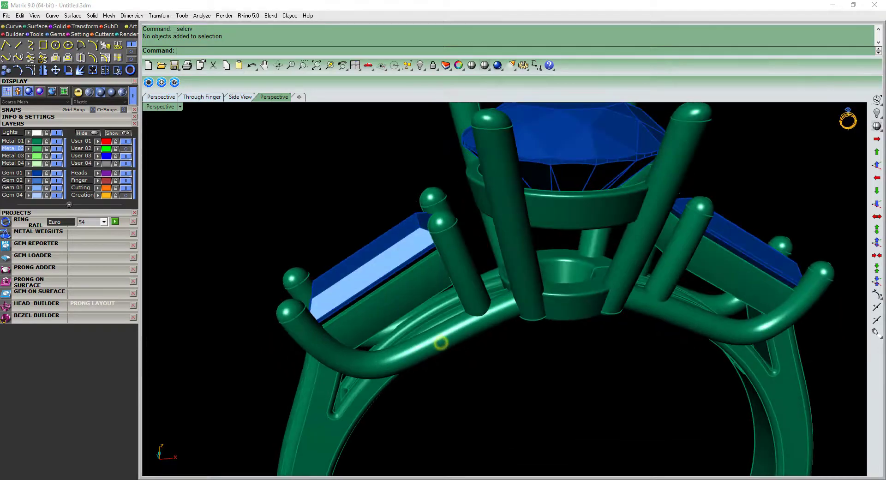
scroll(463, 288, "up", 3)
scroll(501, 255, "up", 2)
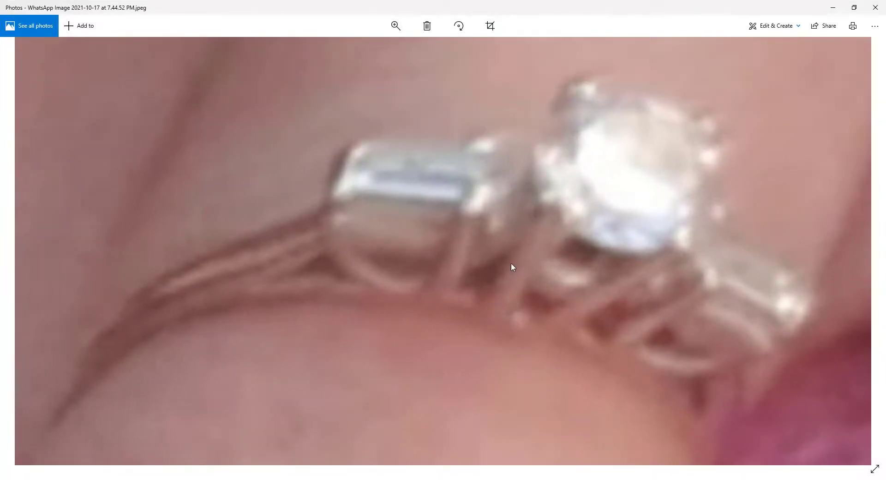
Zoom through the WhatsApp ring reference photos, then minimize Photos to return to the model
scroll(496, 237, "down", 3)
scroll(489, 267, "down", 2)
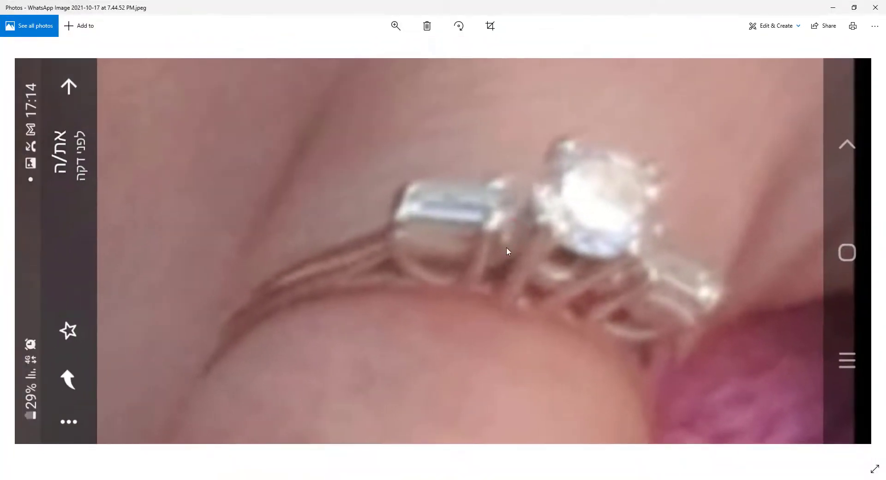
scroll(533, 248, "down", 1)
scroll(544, 280, "down", 1)
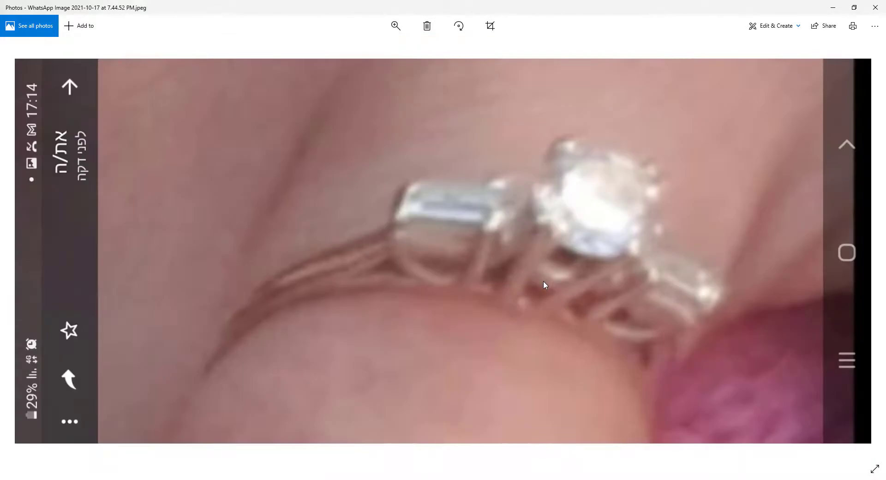
scroll(543, 283, "down", 1)
scroll(507, 323, "down", 1)
scroll(453, 409, "up", 2)
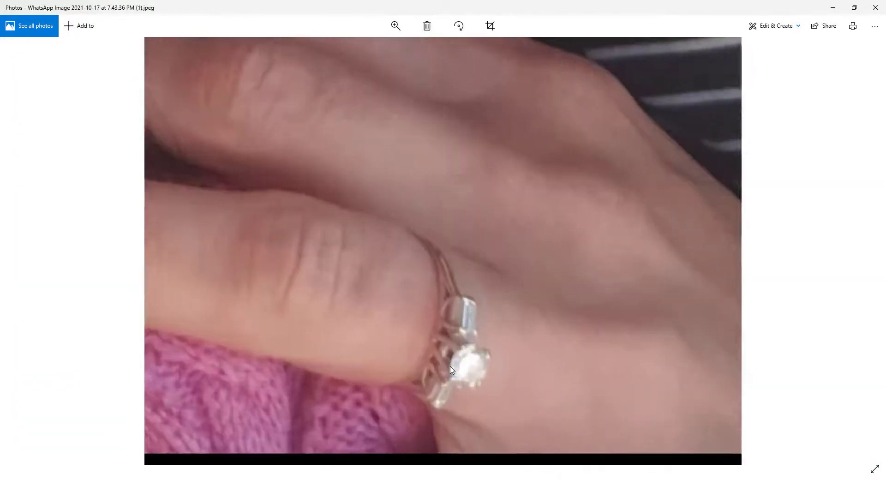
scroll(459, 360, "up", 2)
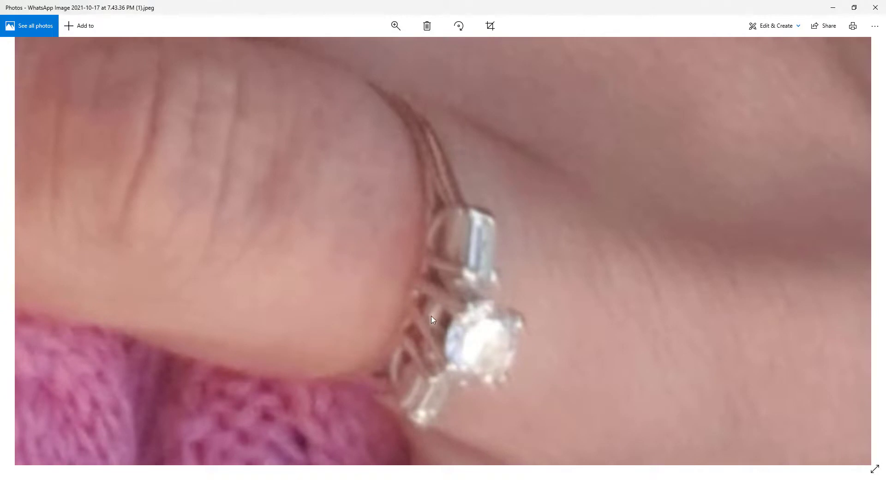
scroll(477, 313, "down", 2)
scroll(457, 341, "down", 1)
scroll(439, 367, "up", 1)
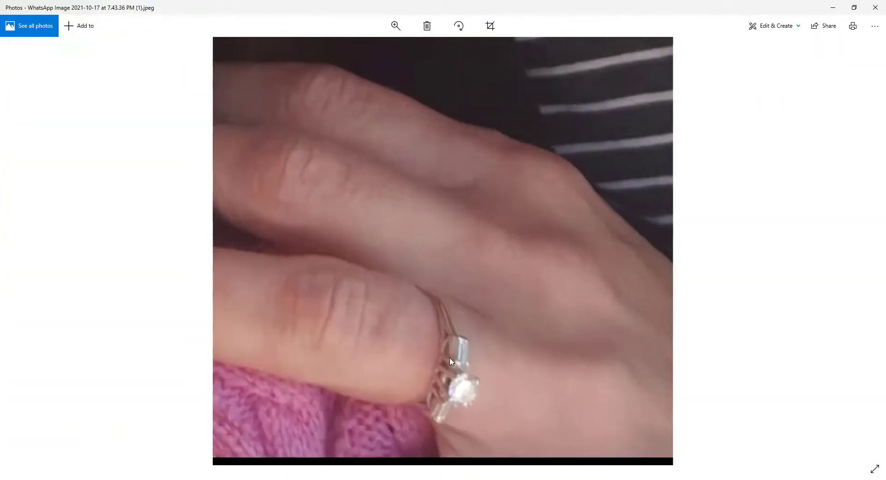
scroll(450, 349, "up", 2)
scroll(452, 277, "down", 1)
scroll(456, 187, "down", 1)
scroll(456, 186, "down", 2)
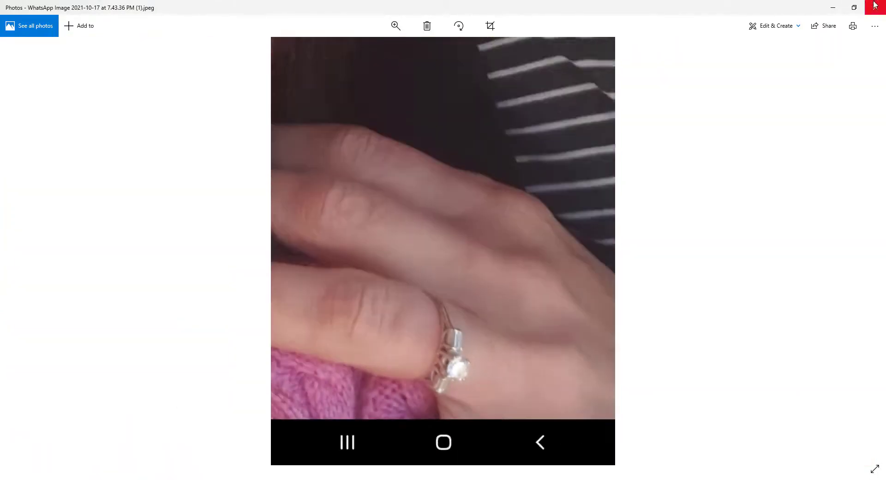
key("super+Down")
scroll(467, 271, "up", 1)
In front view, rotate the left baguette setting about the ring centre to follow the shank
scroll(466, 286, "up", 2)
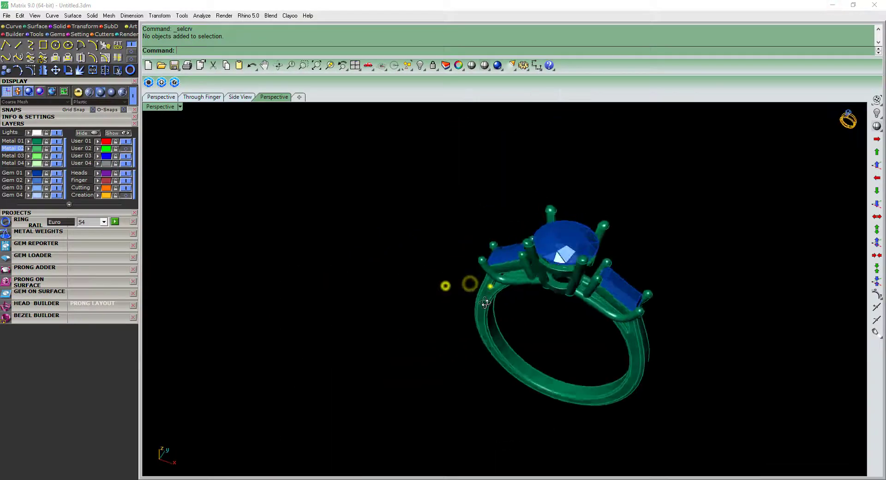
scroll(521, 293, "up", 3)
key("F5")
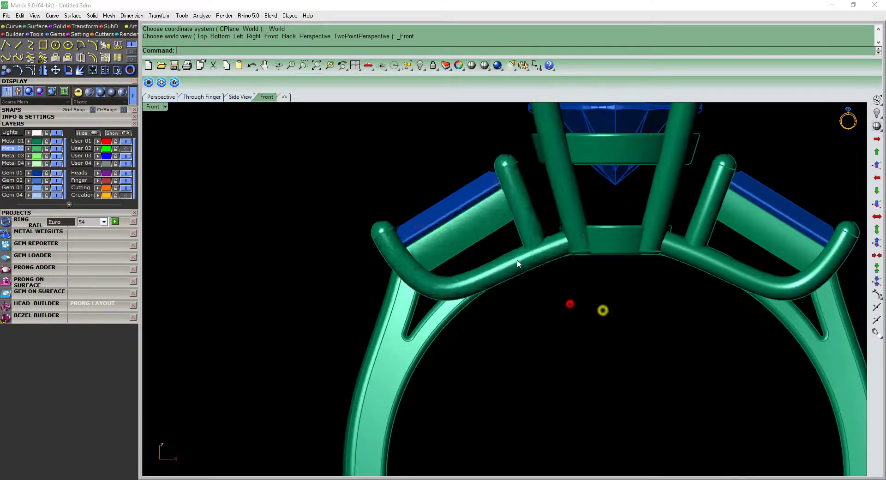
left_click(570, 303)
scroll(560, 303, "down", 2)
left_click(370, 186)
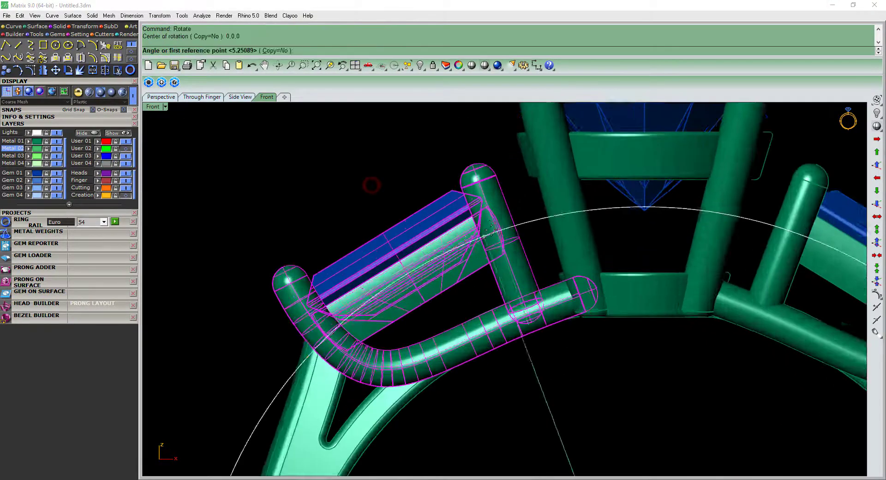
scroll(530, 332, "up", 4)
scroll(538, 205, "up", 1)
left_click(561, 175)
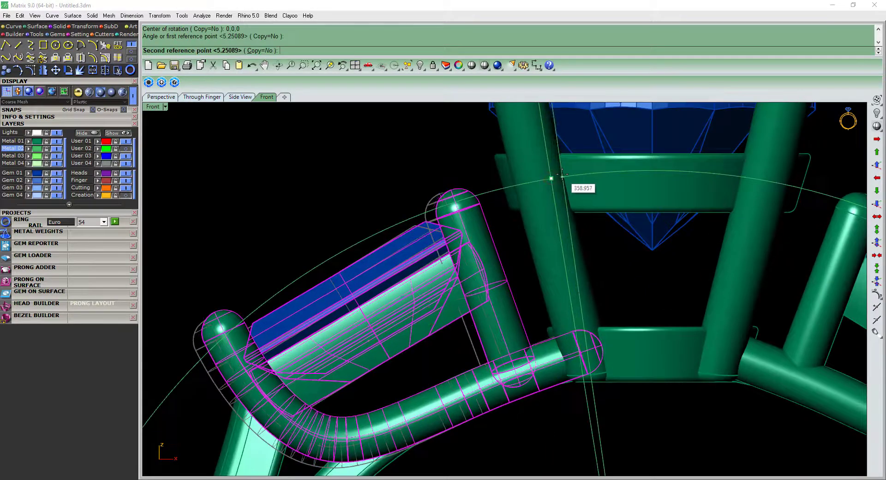
left_click(544, 189)
Rotate the baguette prong piece and its shank branch by the same tilt
scroll(543, 195, "down", 3)
scroll(474, 288, "up", 3)
left_click(474, 287)
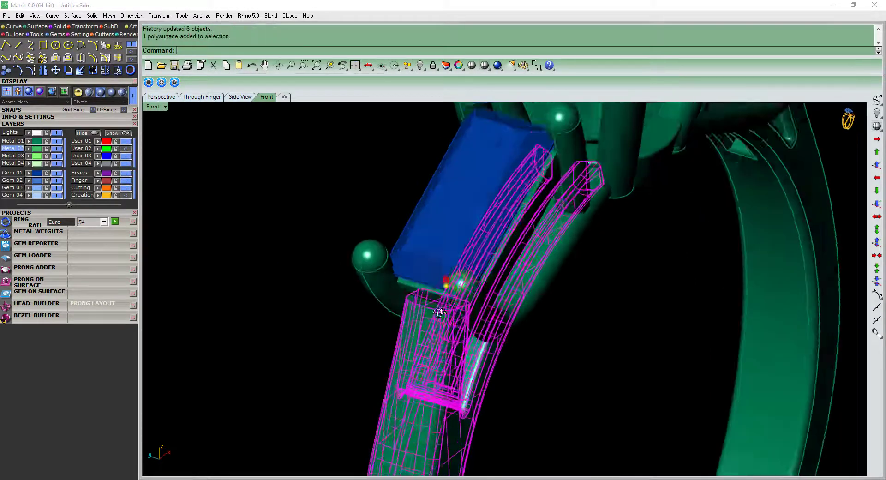
scroll(416, 309, "up", 2)
scroll(416, 313, "down", 3)
scroll(406, 295, "down", 2)
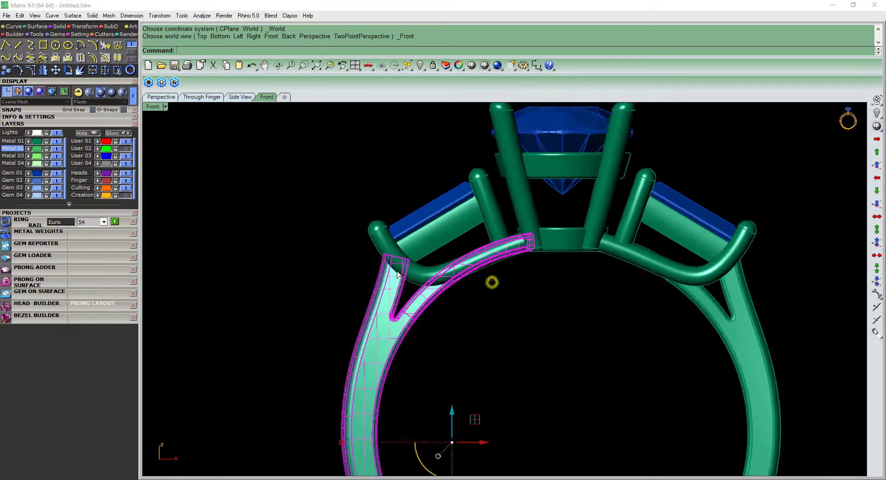
key("Return")
scroll(298, 253, "up", 3)
left_click(369, 193)
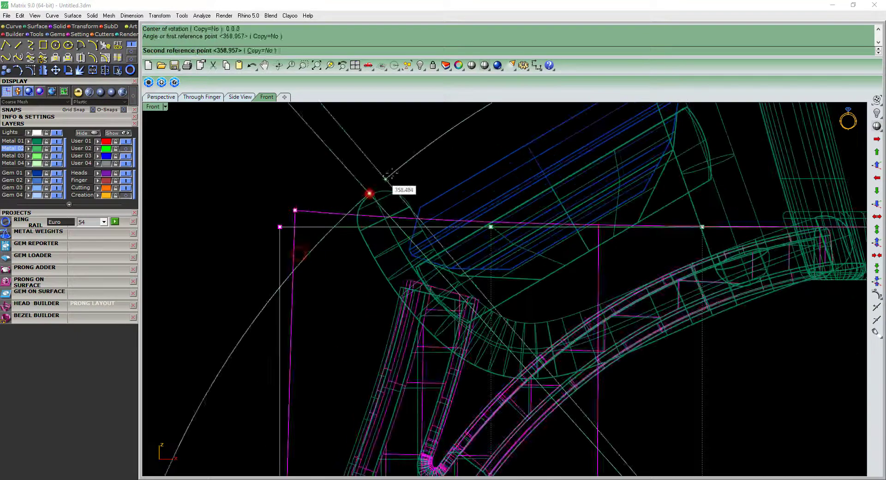
left_click(409, 163)
scroll(471, 227, "down", 5)
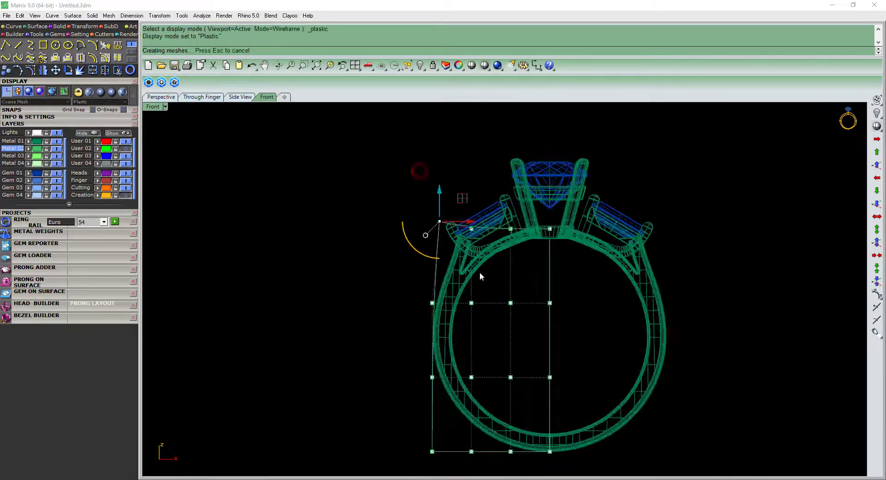
Compare the rotation with redo and undo, leaving it undone
scroll(475, 266, "up", 3)
scroll(470, 261, "down", 2)
scroll(488, 257, "down", 2)
scroll(498, 254, "down", 2)
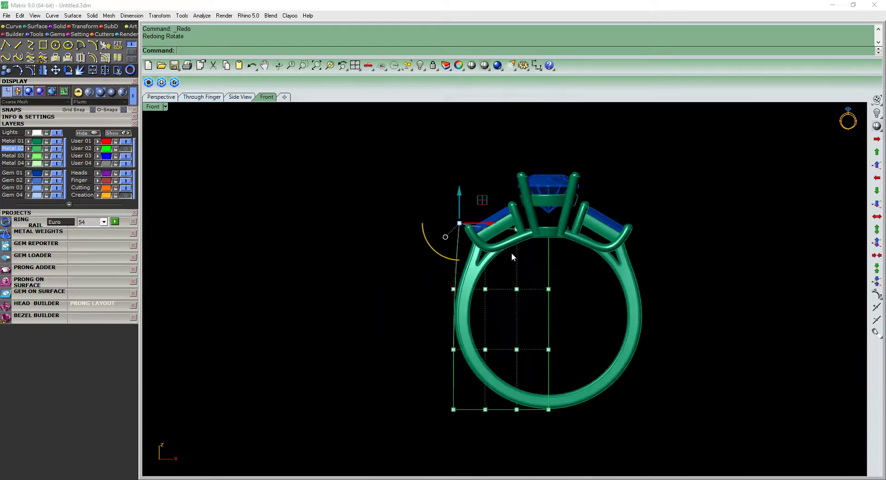
key("ctrl+y")
key("ctrl+z")
key("ctrl+y")
key("ctrl+z")
scroll(499, 286, "up", 2)
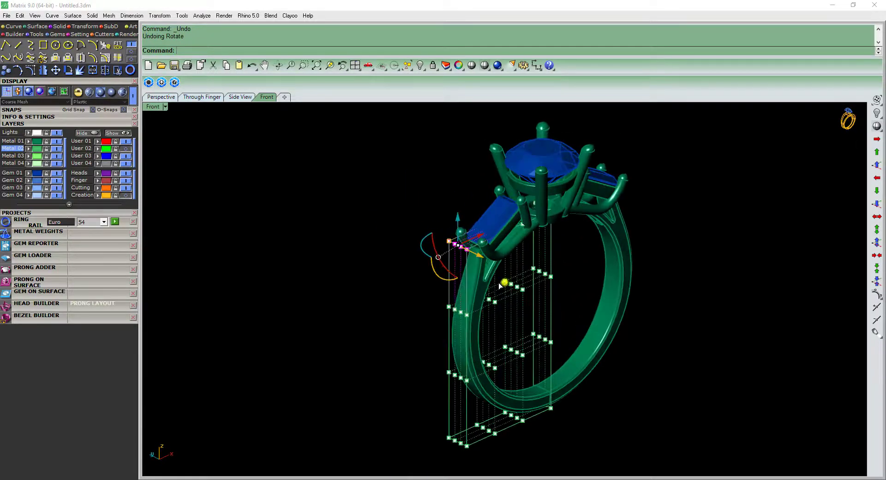
Delete the wireframe cage box and the right-side prongs and gem
left_click(498, 267)
key("Delete")
scroll(498, 268, "up", 3)
scroll(474, 262, "down", 2)
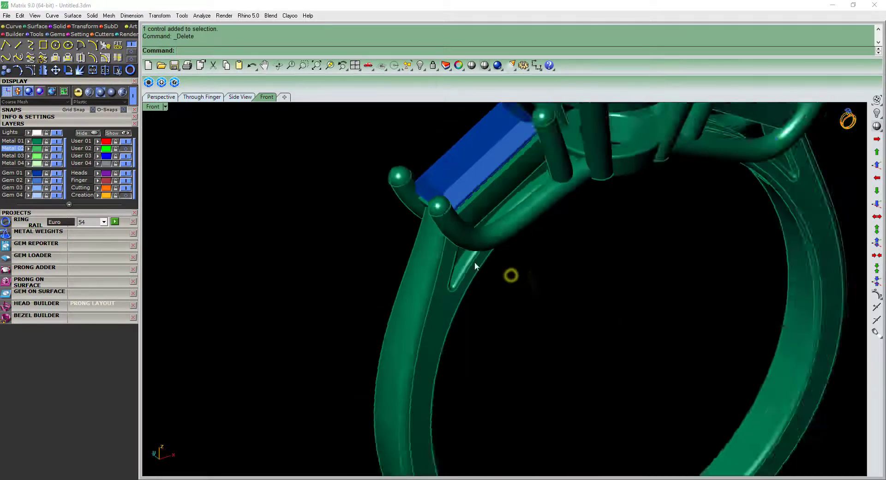
scroll(493, 267, "down", 2)
key("ctrl+F2")
left_click_drag(520, 302, 706, 162)
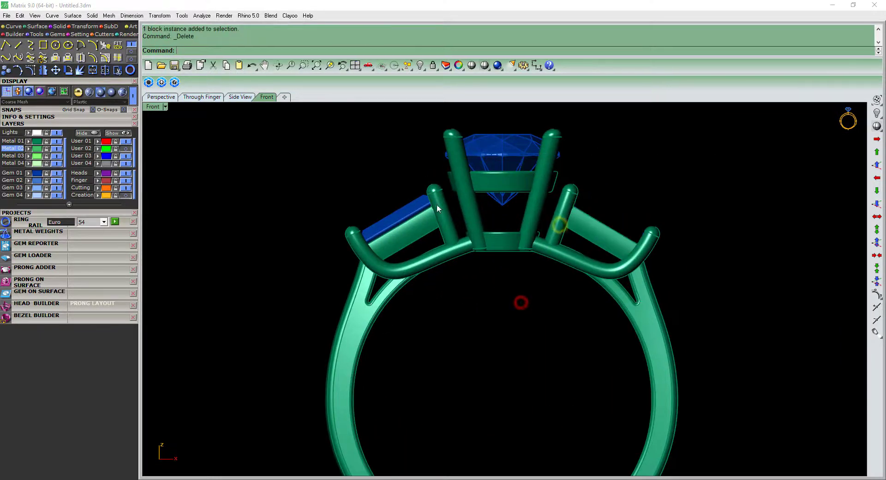
left_click(609, 212)
scroll(614, 215, "down", 2)
key("Delete")
Mirror the whole left side setting across the ring's centre plane to the right side
left_click_drag(287, 151, 563, 352)
type("mirror")
key("Return")
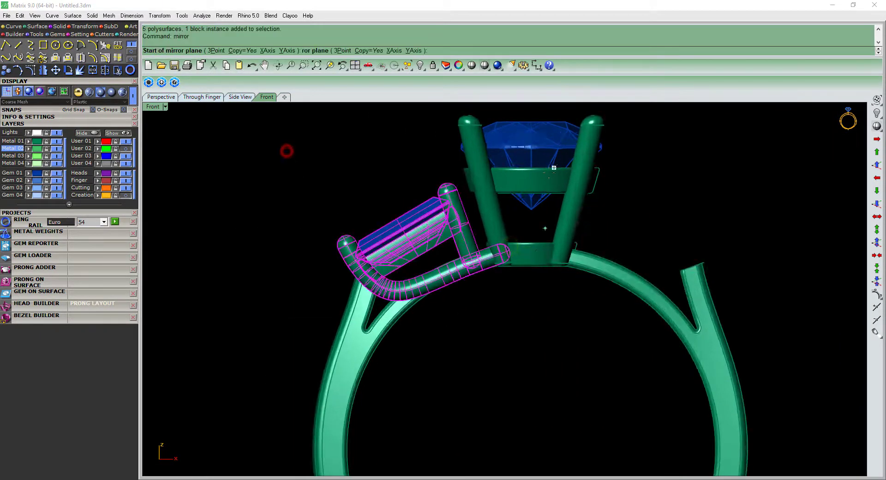
left_click(554, 167)
left_click(569, 234)
Delete the duplicate Gem 01 gems and the right baguette gem, then select the left baguette gem
key("ctrl+F4")
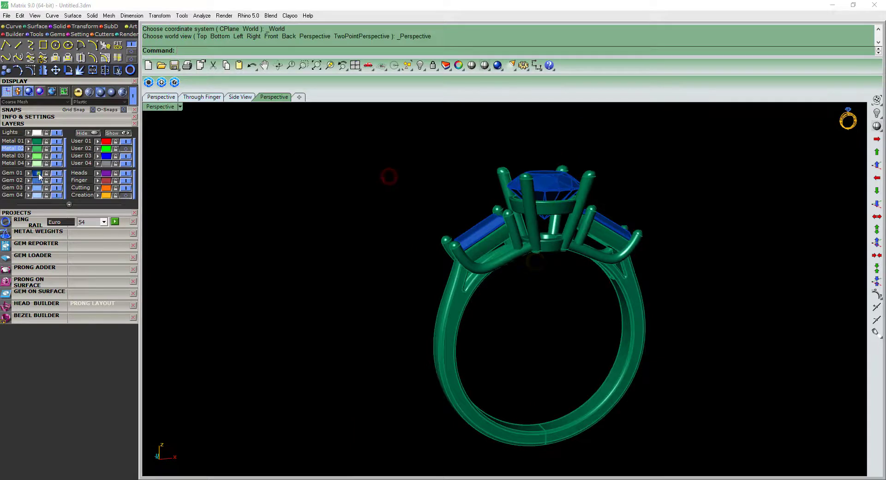
left_click(40, 175)
key("Delete")
key("ctrl+F2")
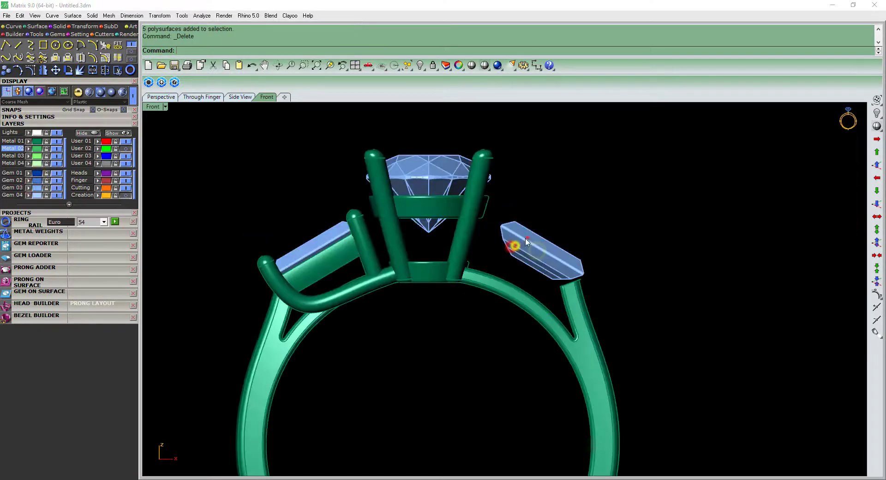
key("Delete")
scroll(419, 296, "up", 4)
left_click(441, 271)
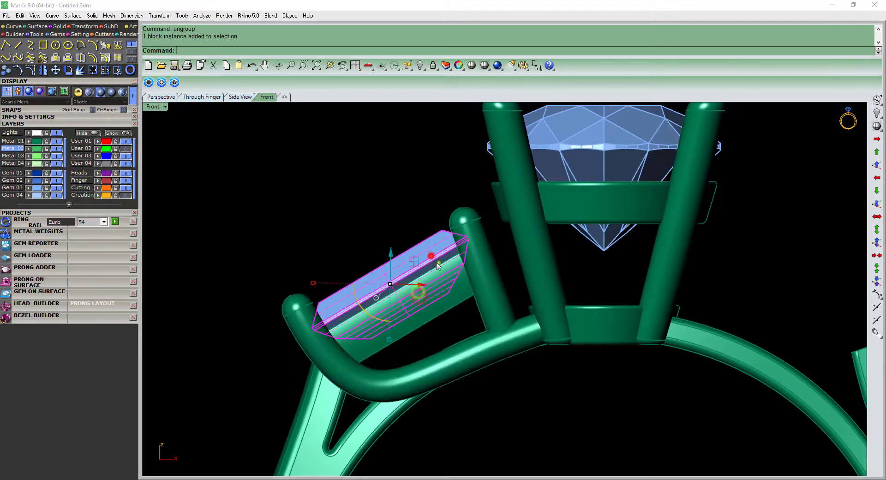
right_click_drag(437, 266, 452, 259)
Rotate the left baguette gem so it angles into its prongs
left_click(538, 259)
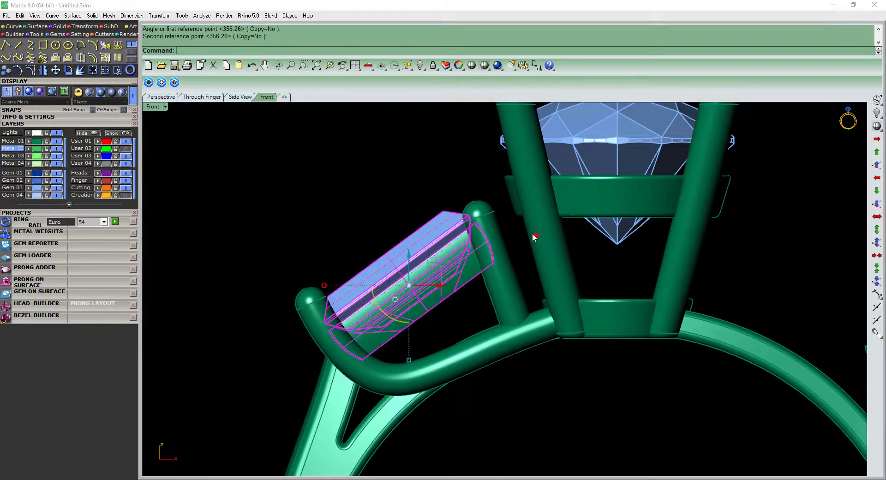
scroll(480, 180, "up", 4)
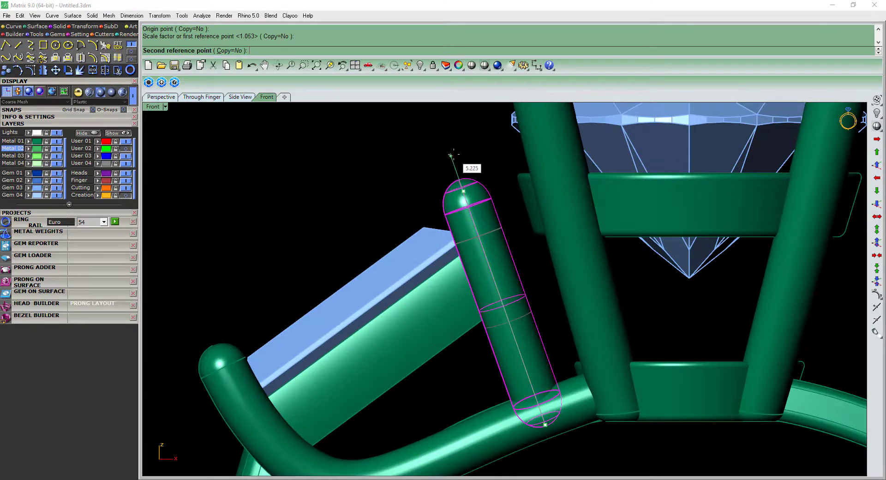
key("ctrl+F2")
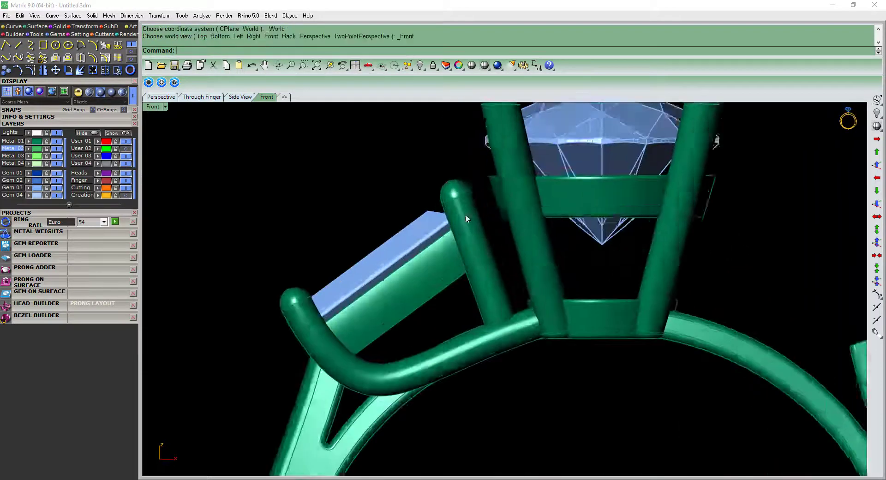
scroll(465, 214, "up", 2)
Stretch the center head's prongs and bars taller with Scale1D from the head's base
left_click(519, 214)
scroll(519, 214, "down", 2)
scroll(560, 247, "down", 2)
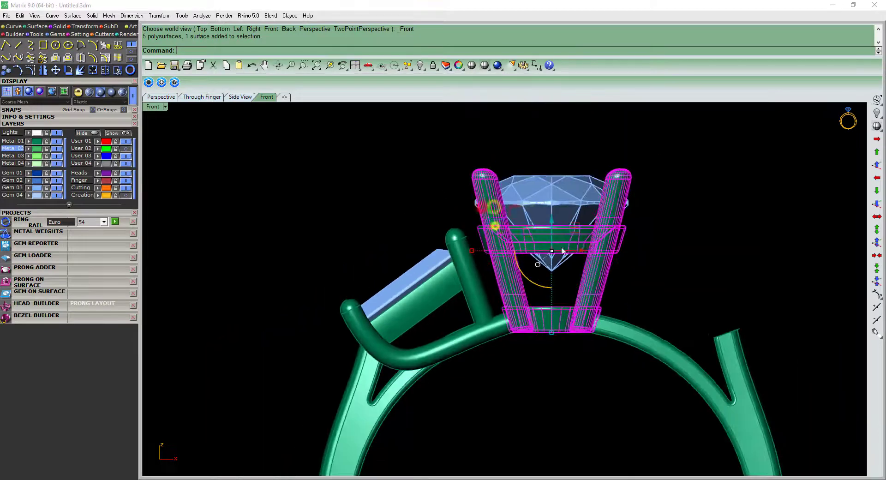
scroll(510, 270, "up", 1)
scroll(511, 344, "up", 1)
left_click(529, 366)
scroll(544, 160, "up", 1)
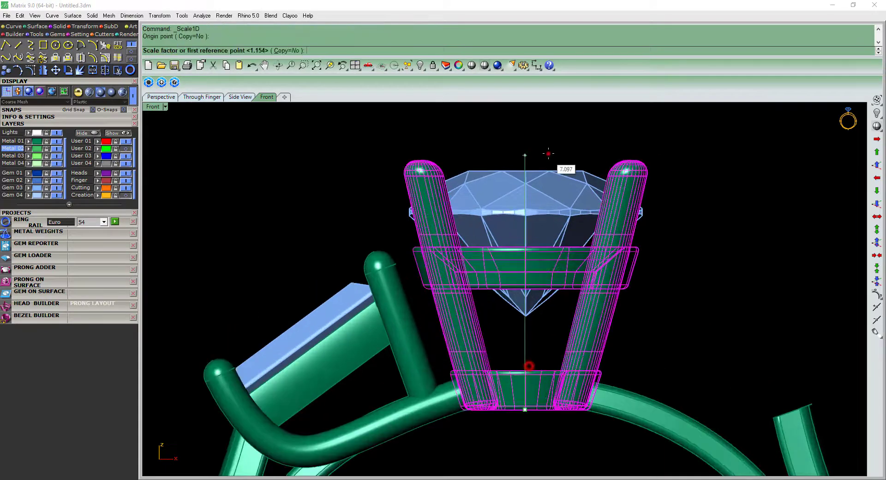
left_click(525, 152)
left_click(533, 212)
Check the center round gem against the taller prongs and pan over the head
scroll(524, 221, "up", 1)
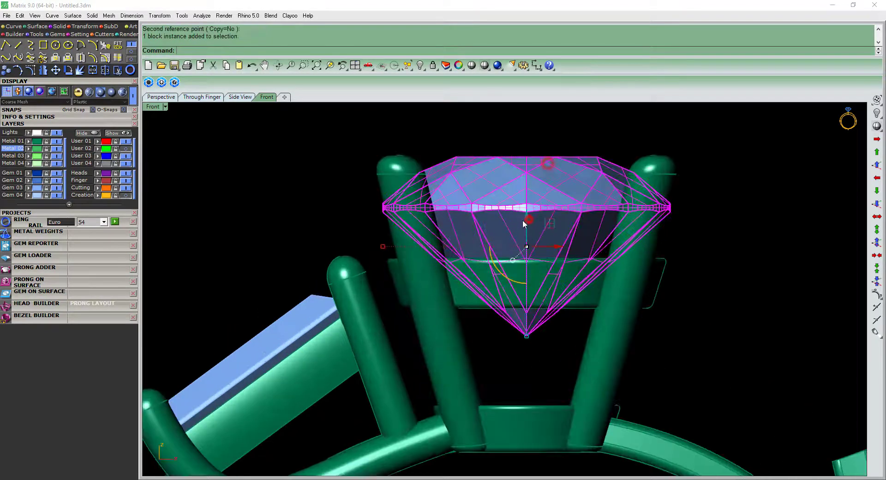
left_click(523, 223)
key("Escape")
scroll(523, 262, "down", 2)
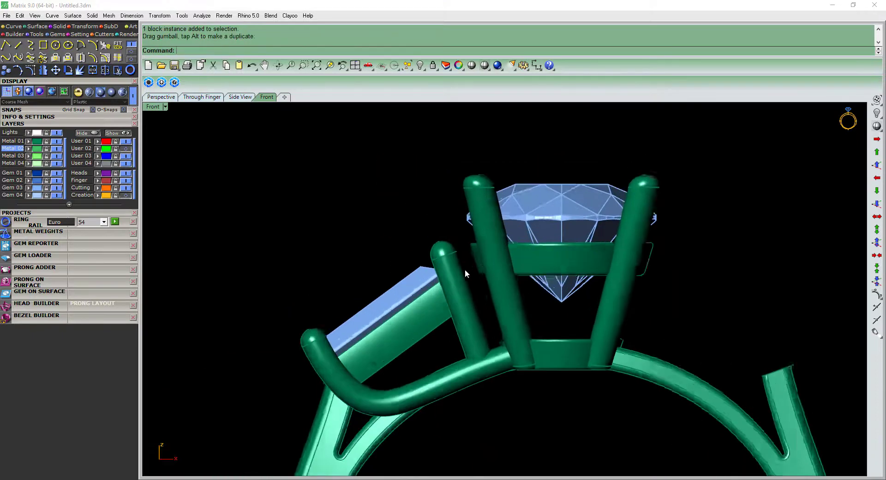
right_click_drag(472, 278, 304, 230)
Delete the temporary arc curves between the left baguette and center stone
left_click(112, 74)
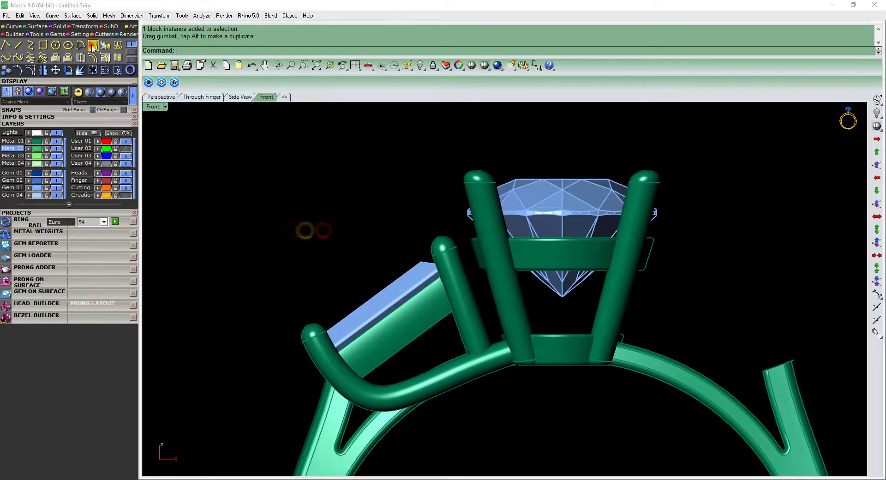
scroll(424, 260, "up", 5)
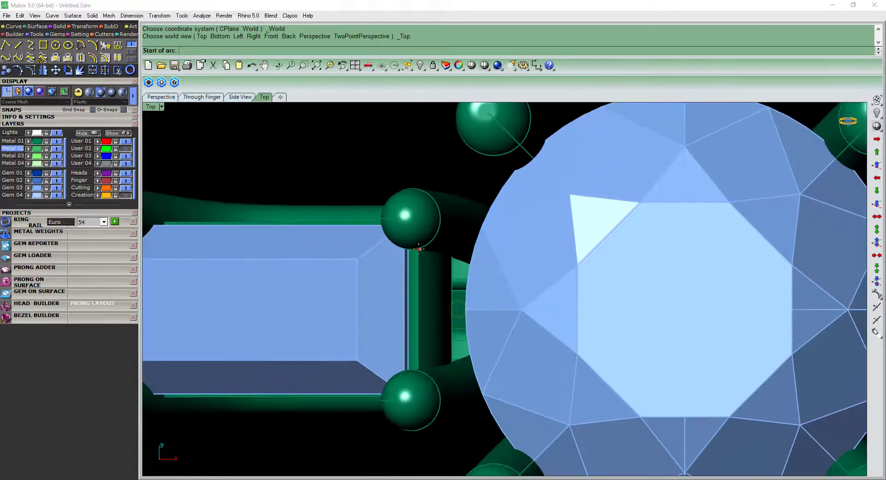
scroll(475, 302, "down", 3)
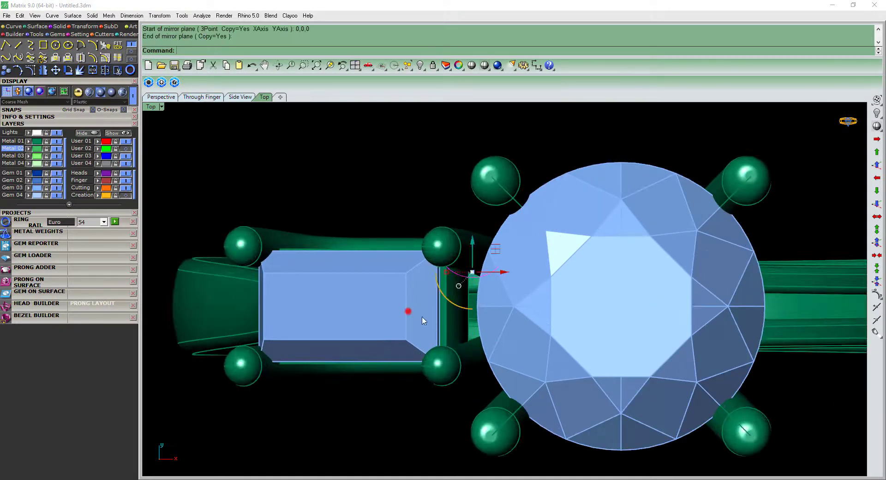
key("Delete")
scroll(452, 320, "up", 2)
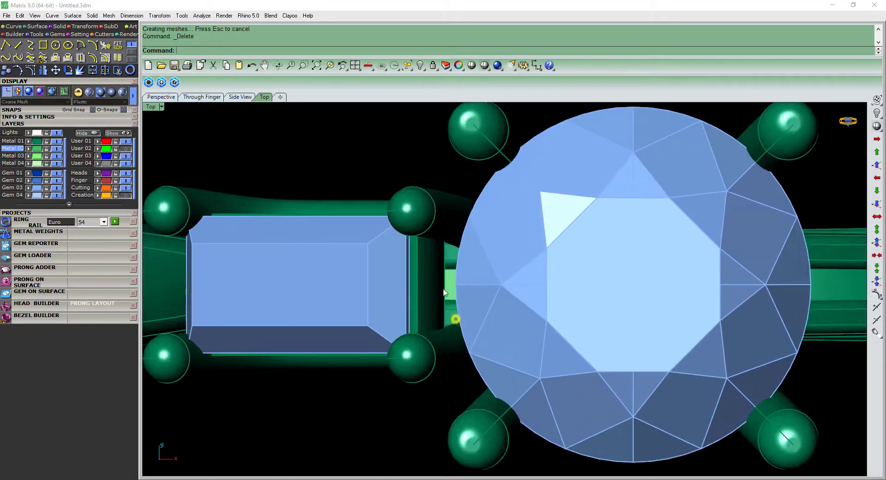
Move the bridge piece in front view using 0,0,0 as the move-from point
left_click(454, 286)
key("ctrl+F2")
type("m")
key("Return")
type("0,0,0")
key("Return")
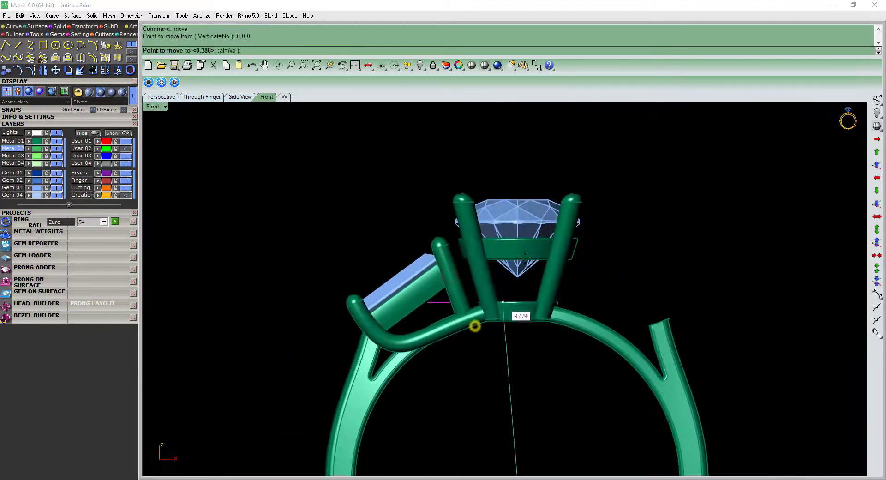
scroll(474, 237, "up", 3)
scroll(448, 203, "up", 3)
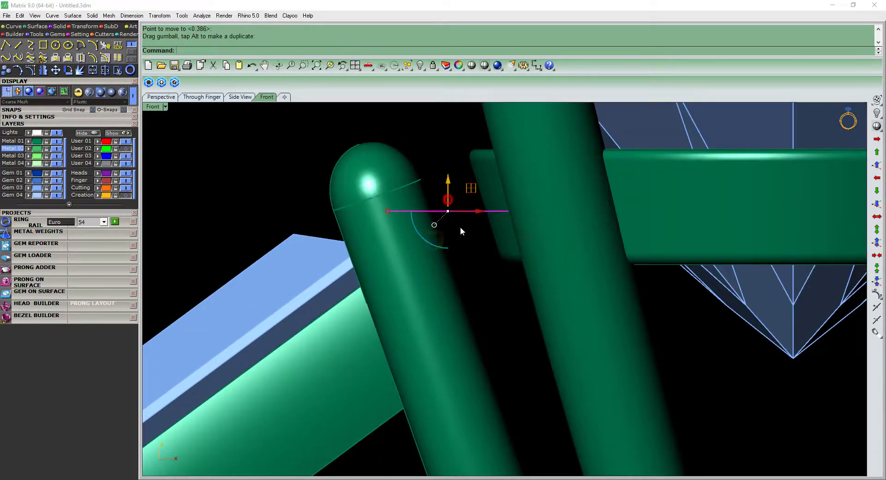
End the move and orbit around the prong surface and head to inspect them
key("Escape")
right_click_drag(478, 298, 475, 322)
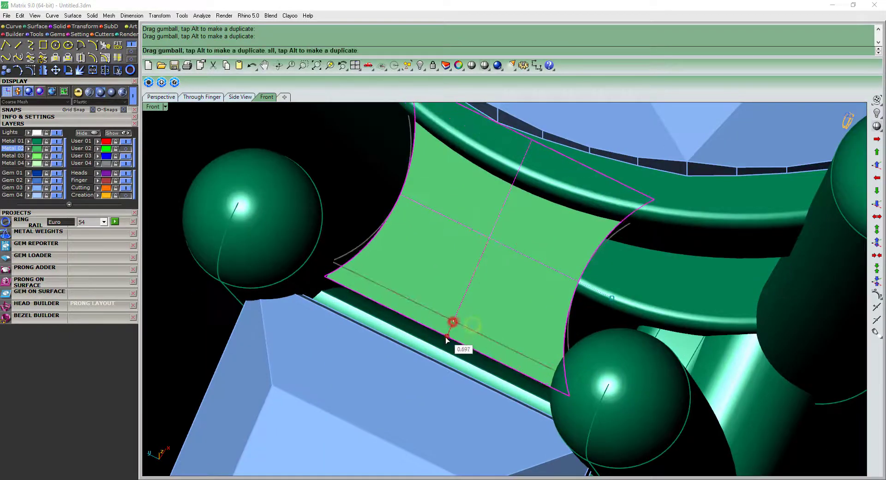
mouse_move(455, 353)
right_mouse_down()
mouse_move(505, 223)
mouse_move(505, 188)
right_mouse_up()
left_click_drag(505, 189, 502, 198)
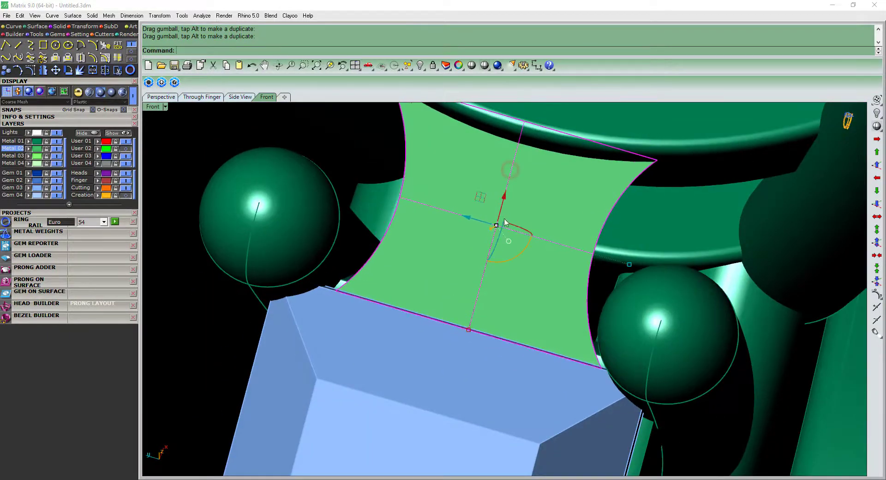
mouse_move(505, 223)
right_mouse_down()
mouse_move(486, 278)
mouse_move(494, 194)
mouse_move(507, 207)
mouse_move(531, 208)
right_mouse_up()
scroll(493, 196, "up", 2)
key("ctrl+F2")
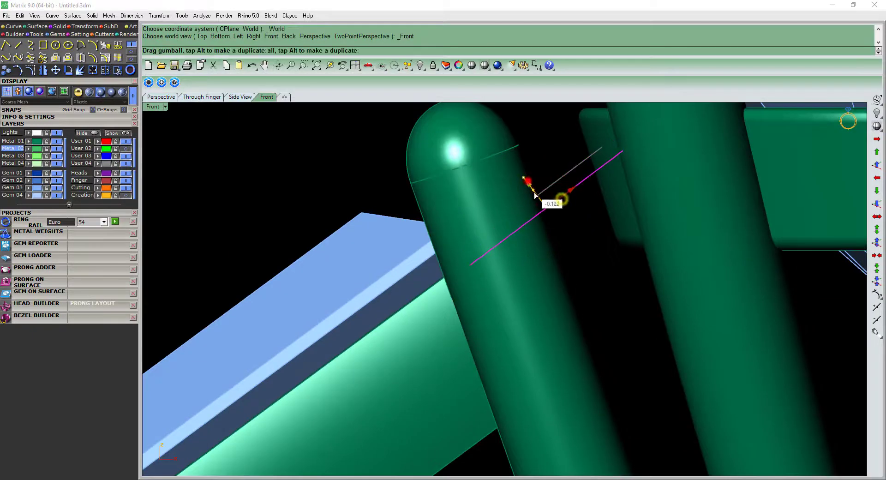
scroll(544, 226, "down", 1)
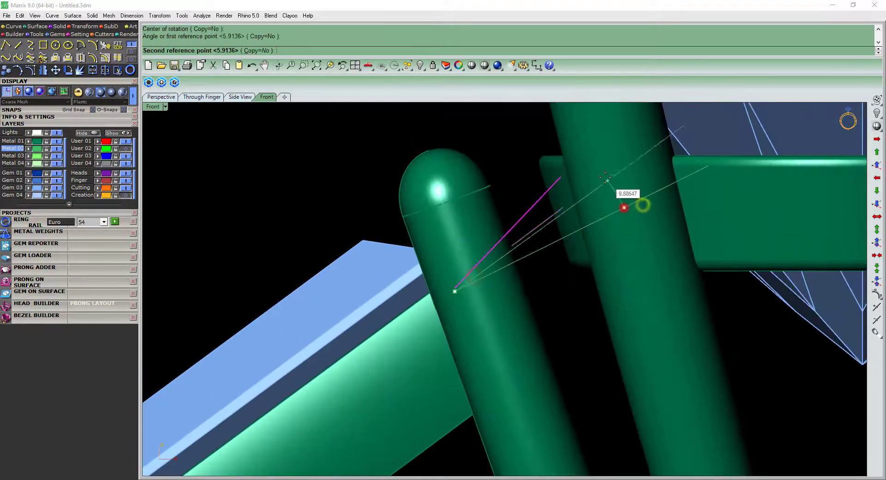
mouse_move(608, 189)
right_mouse_down()
mouse_move(589, 300)
mouse_move(629, 296)
mouse_move(558, 268)
mouse_move(574, 278)
mouse_move(537, 244)
mouse_move(471, 273)
mouse_move(491, 249)
mouse_move(528, 273)
mouse_move(505, 232)
right_mouse_up()
Offset the green surface with OffsetSrf to one side only, then scale it with Scale1D in wireframe
type("ffsetSrf")
key("Return")
type("b")
key("Return")
key("Return")
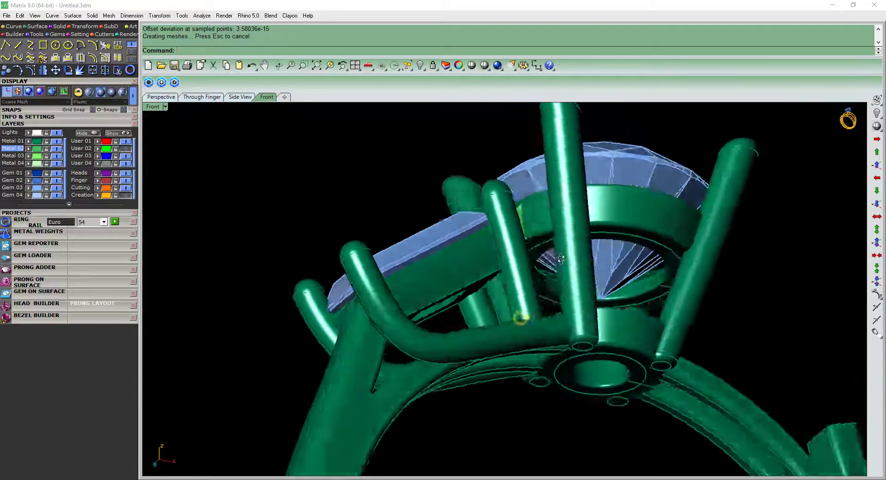
scroll(505, 232, "up", 3)
type("a")
key("Return")
scroll(526, 212, "up", 2)
type("1d")
key("Return")
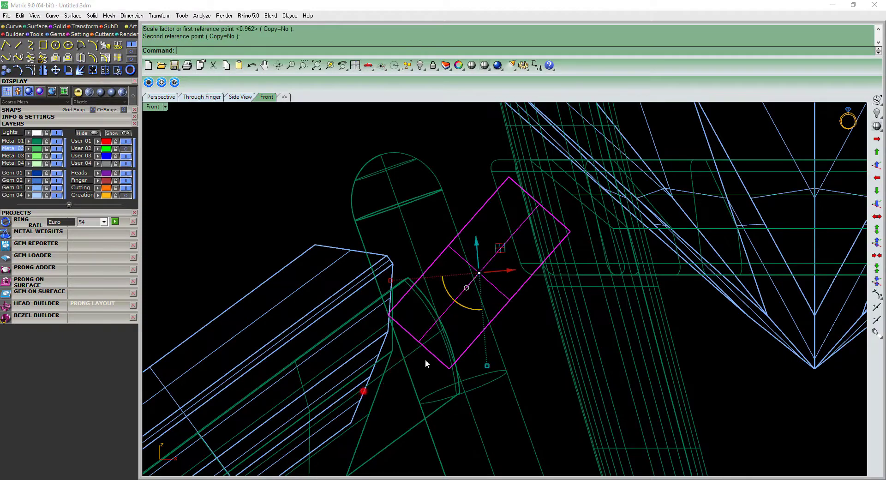
scroll(425, 359, "down", 3)
Switch to Plastic display, hide the Metal 02 layer, and hide the center gem and baguette
left_click(89, 91)
right_click_drag(461, 276, 531, 231)
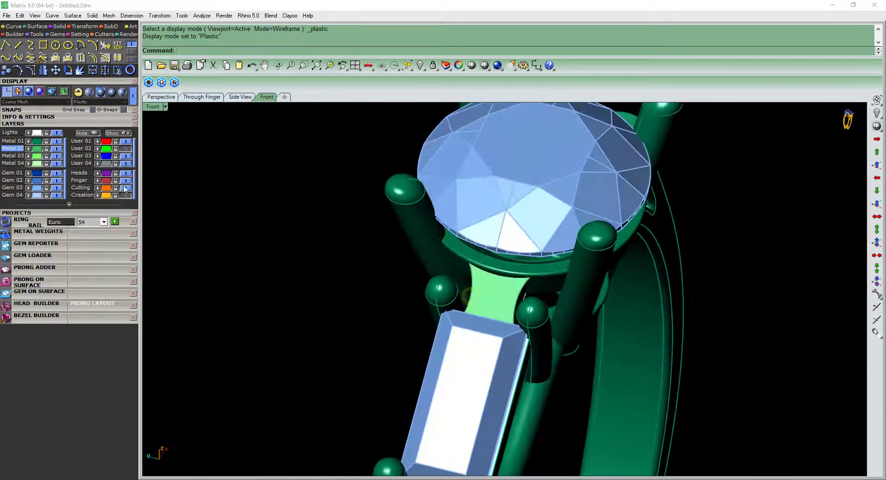
left_click(53, 148)
right_click_drag(520, 322, 402, 299)
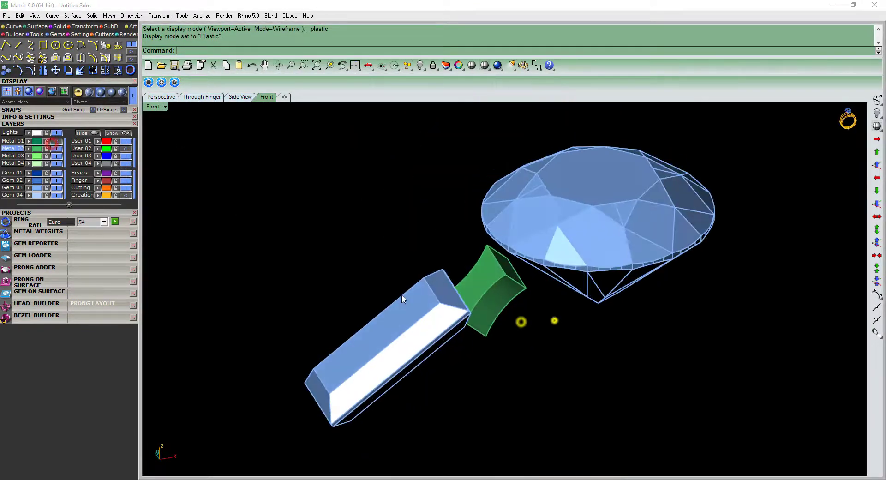
left_click(57, 189)
left_click(495, 296)
key("ctrl+h")
scroll(507, 291, "up", 2)
type("f")
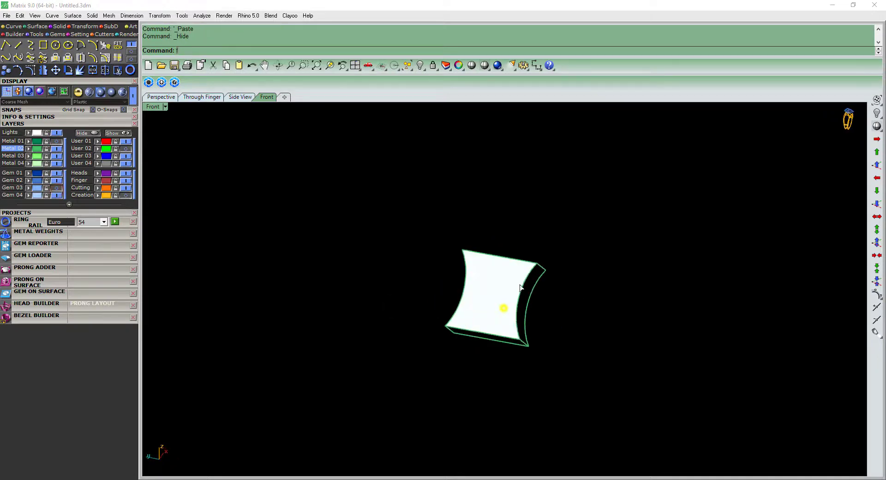
key("Return")
mouse_move(590, 319)
right_mouse_down()
mouse_move(432, 296)
mouse_move(507, 286)
mouse_move(682, 321)
right_mouse_up()
Fillet the connector's edges with radius 5 and orbit around the piece
type("5")
key("Return")
key("Return")
scroll(522, 323, "up", 3)
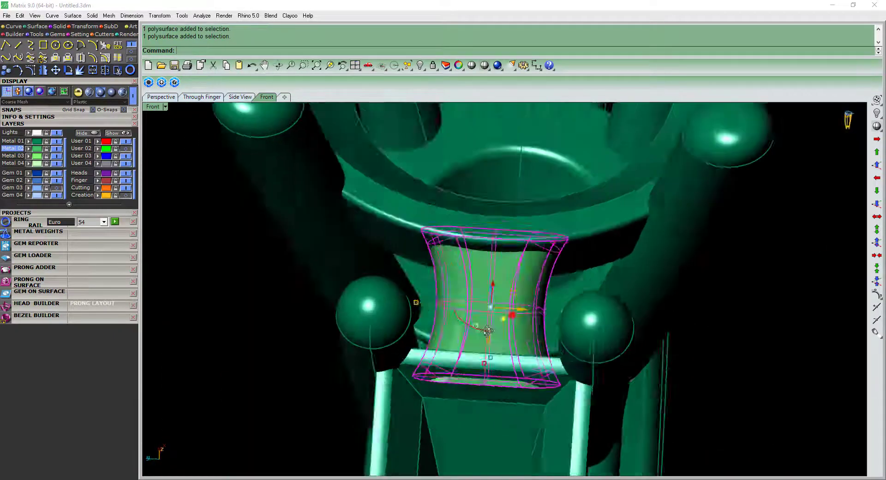
right_click_drag(488, 331, 414, 306)
Try a cage edit, delete the cage box, and rotate the connector to lie horizontal
key("Return")
key("Return")
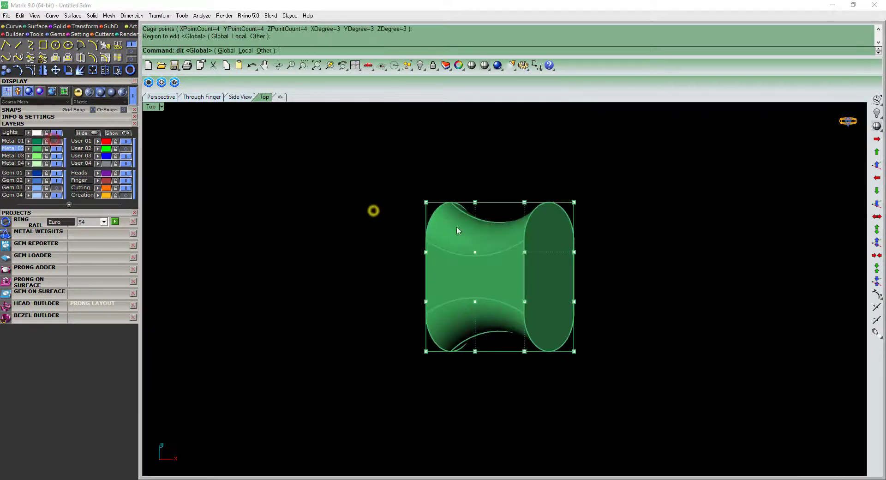
left_click_drag(429, 176, 445, 375)
key("ctrl+F2")
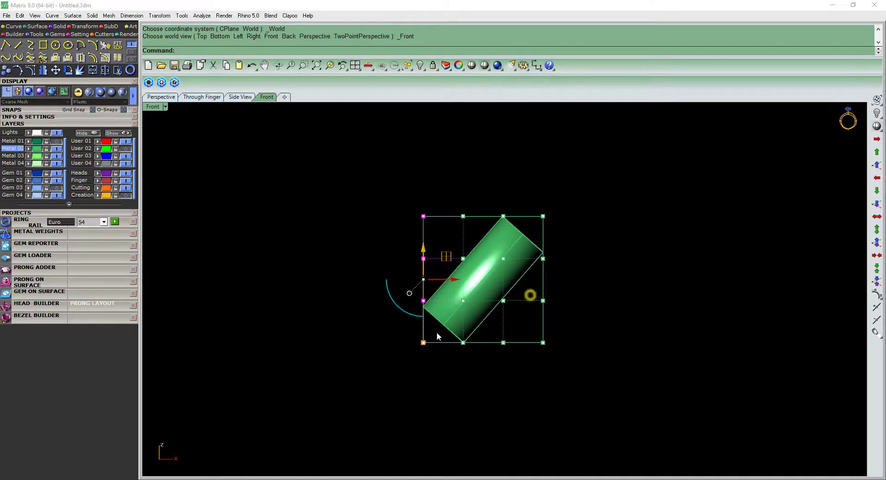
key("Delete")
left_click(532, 253)
scroll(528, 250, "up", 2)
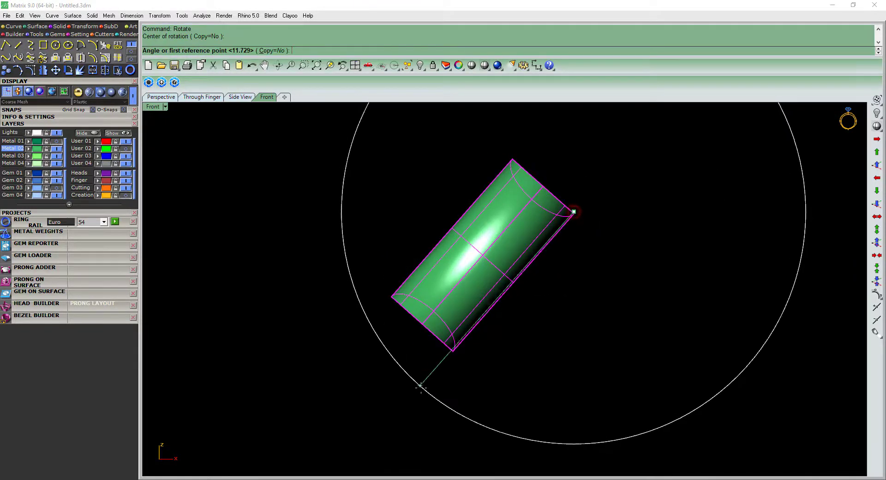
left_click(331, 280)
In top view, reshape the connector with a new cage edit, then undo the reshaping
key("ctrl+F1")
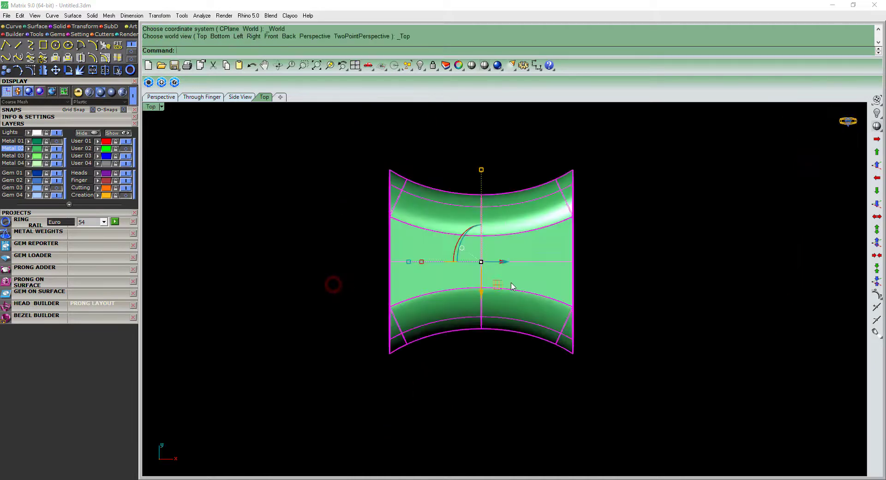
key("Return")
scroll(371, 192, "down", 1)
left_click_drag(372, 166, 410, 330)
left_click_drag(561, 134, 561, 135)
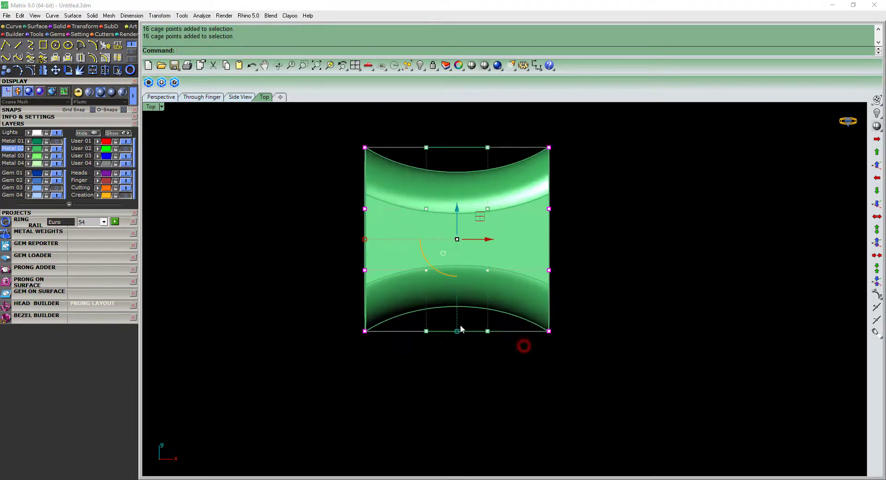
left_click_drag(458, 328, 459, 301)
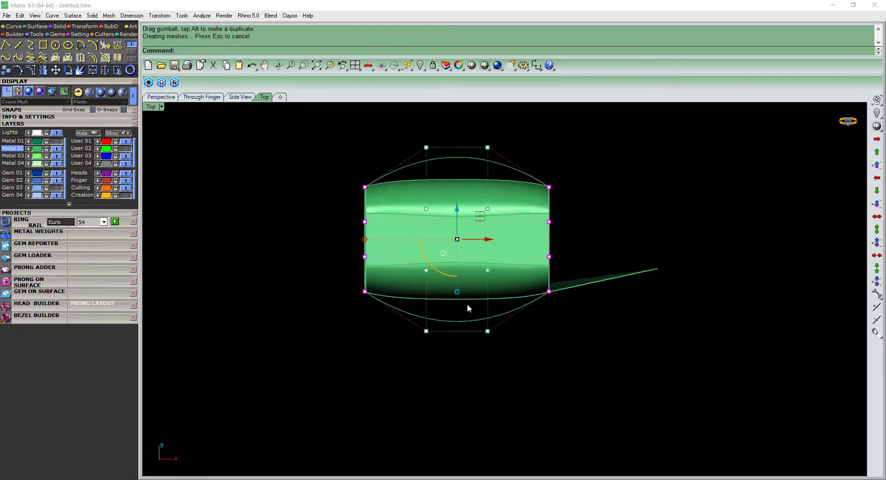
key("ctrl+z")
Stretch the cage points, then undo the stretch, cage edit and fillet
scroll(356, 352, "down", 1)
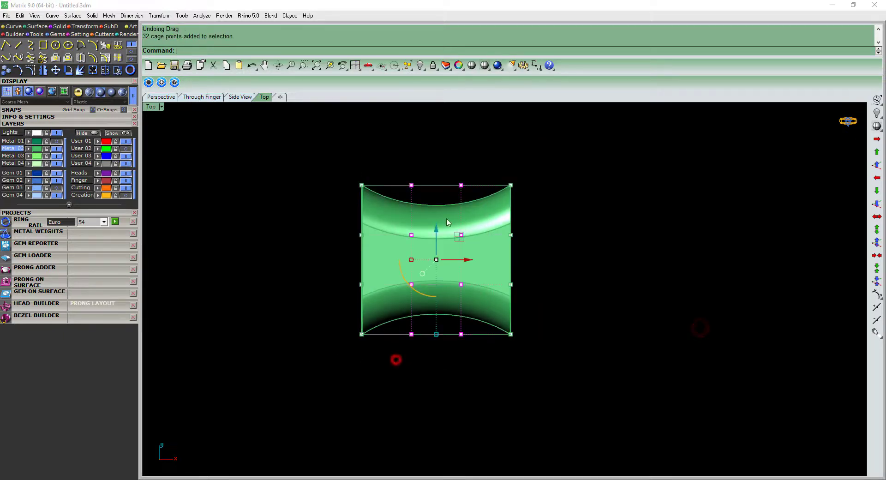
left_click_drag(436, 334, 441, 345)
right_click_drag(441, 345, 588, 323, "ctrl+shift")
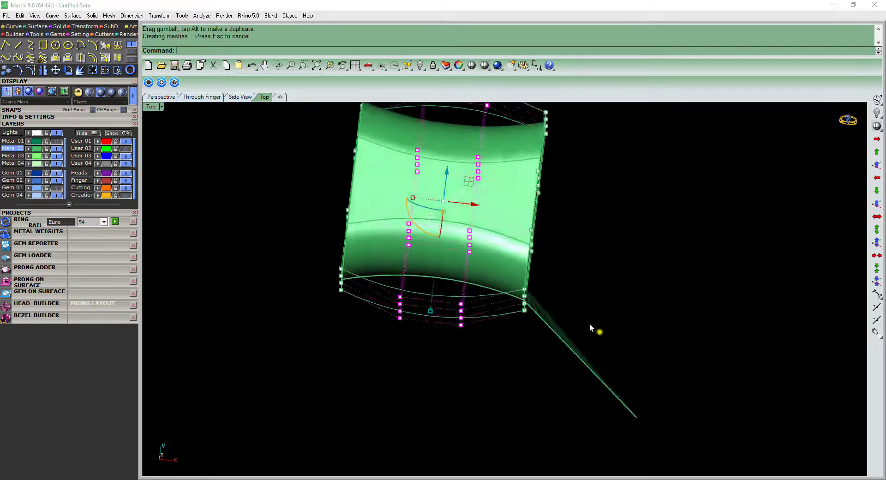
key("ctrl+z")
key("ctrl+z")
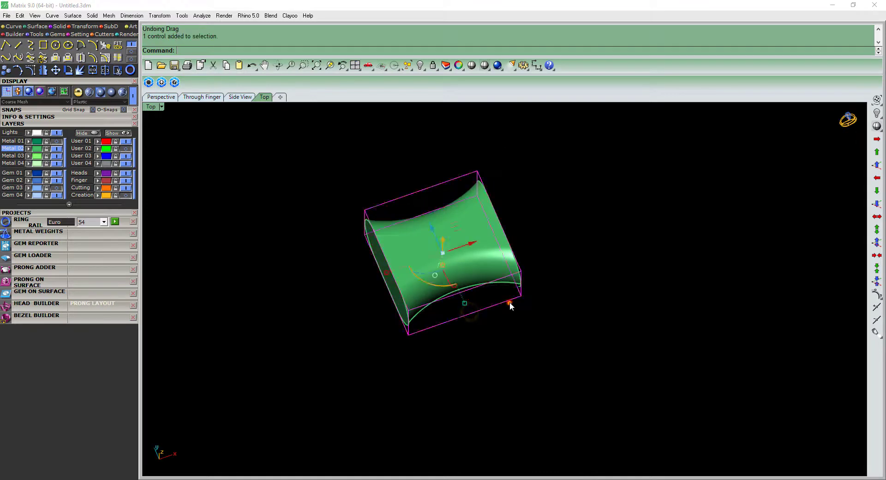
key("ctrl+z")
key("ctrl+z")
key("ctrl+z")
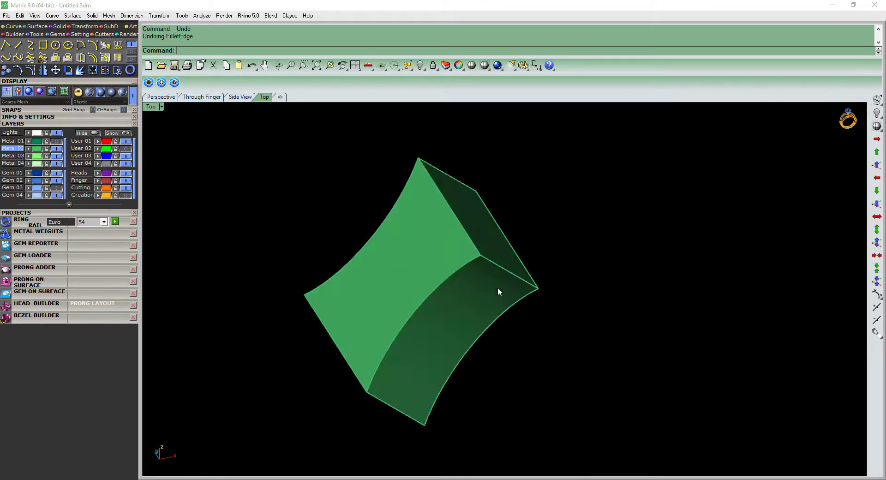
key("ctrl+z")
Rotate a copy of the connector in Front view and delete the original piece
key("ctrl+F2")
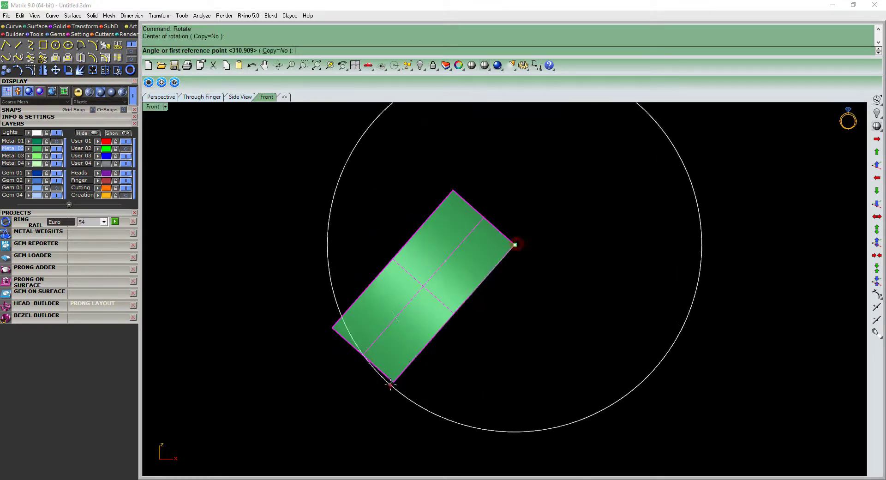
left_click(390, 384)
left_click(334, 306)
key("ctrl+F1")
key("Delete")
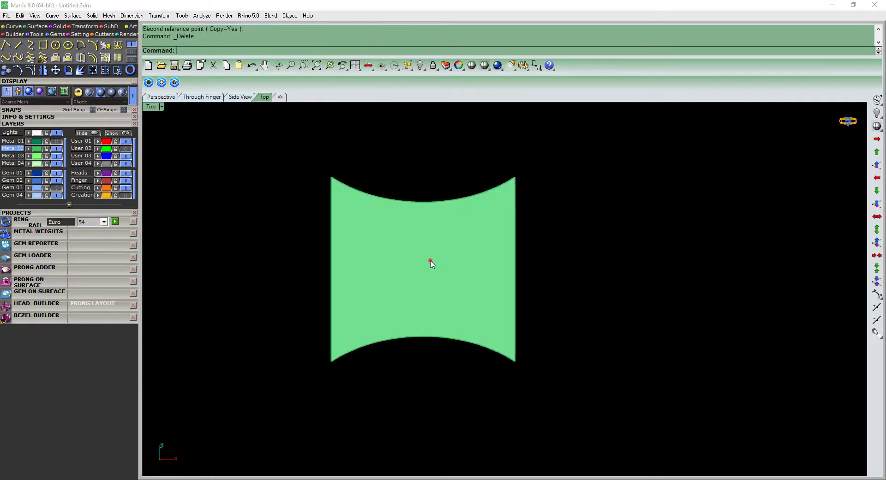
Cage-edit the copy, pulling its top and bottom points outward into a rounded profile, then delete the cage
left_click(430, 263)
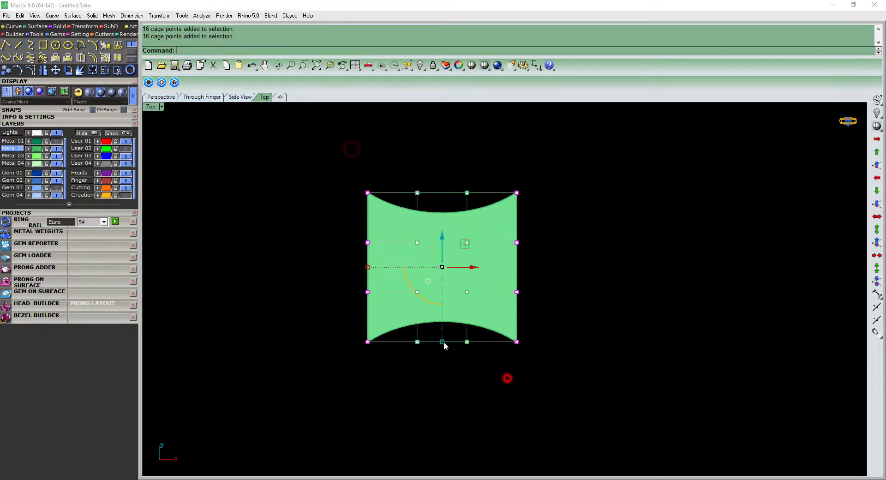
left_click(443, 342)
left_click_drag(442, 342, 425, 337)
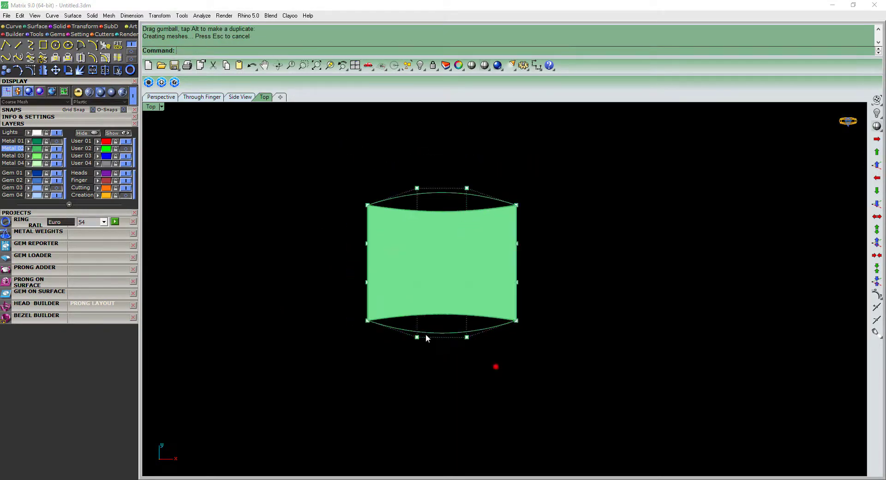
left_click_drag(443, 344, 441, 387)
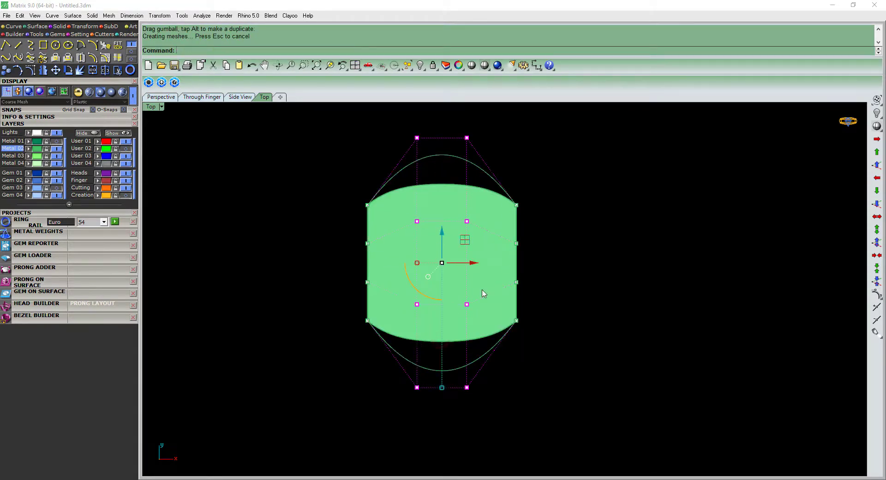
scroll(446, 386, "up", 2)
left_click_drag(442, 391, 443, 406)
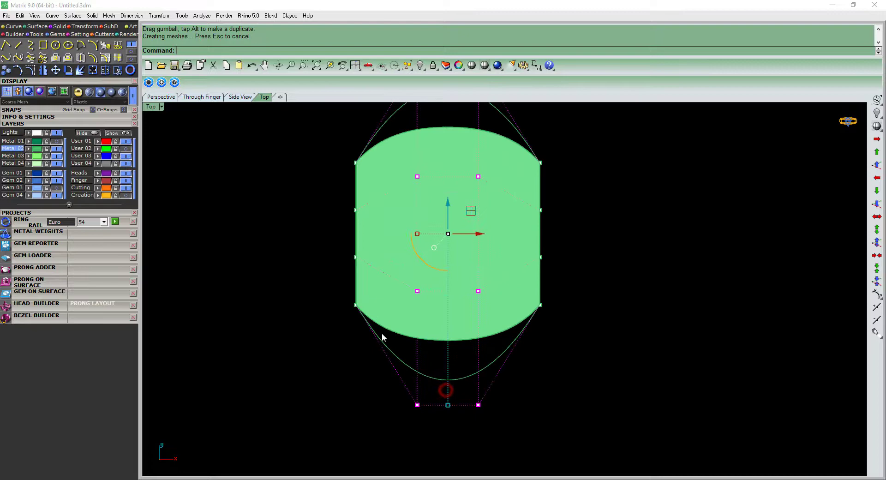
left_click(511, 347)
key("Delete")
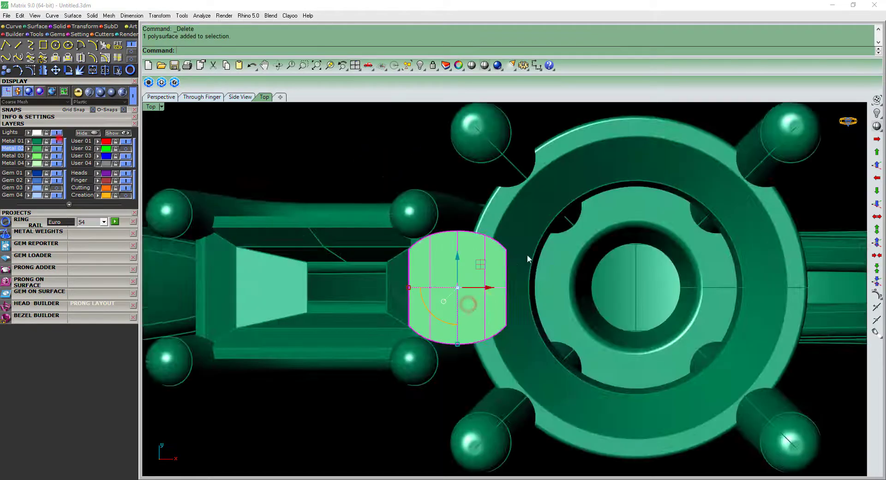
Scale the connector slightly smaller with the gumball, then paste a spare copy and hide it
scroll(443, 369, "up", 2)
left_click_drag(450, 420, 443, 417)
scroll(443, 417, "down", 5)
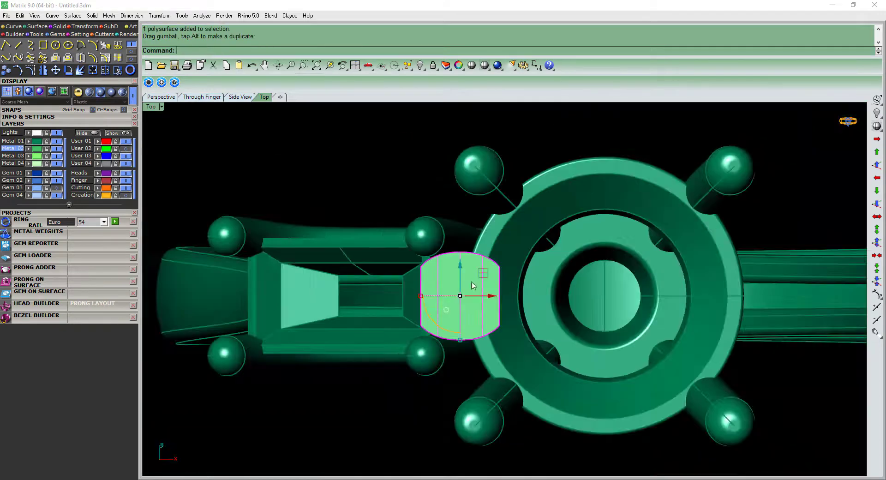
key("ctrl+F2")
scroll(481, 312, "up", 5)
key("ctrl+v")
key("ctrl+h")
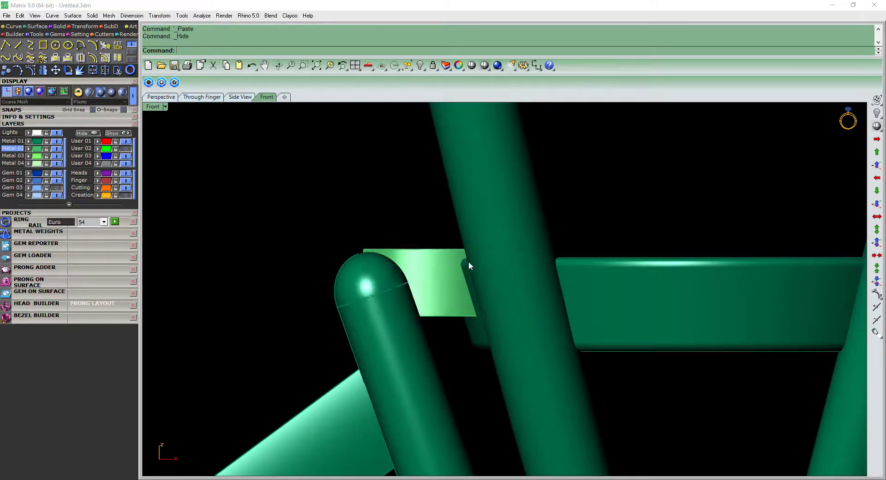
Select the connector's edges next to the prong and start an edge fillet
scroll(457, 245, "up", 3)
left_click_drag(444, 223, 429, 389)
key("Return")
key("Return")
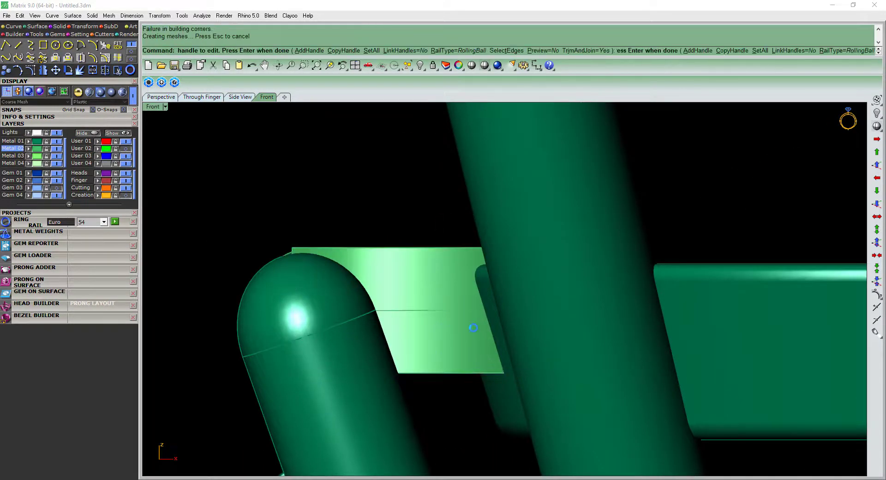
Retry the edge fillet on the block with all radii set to 0.2
key("ctrl+z")
type("f")
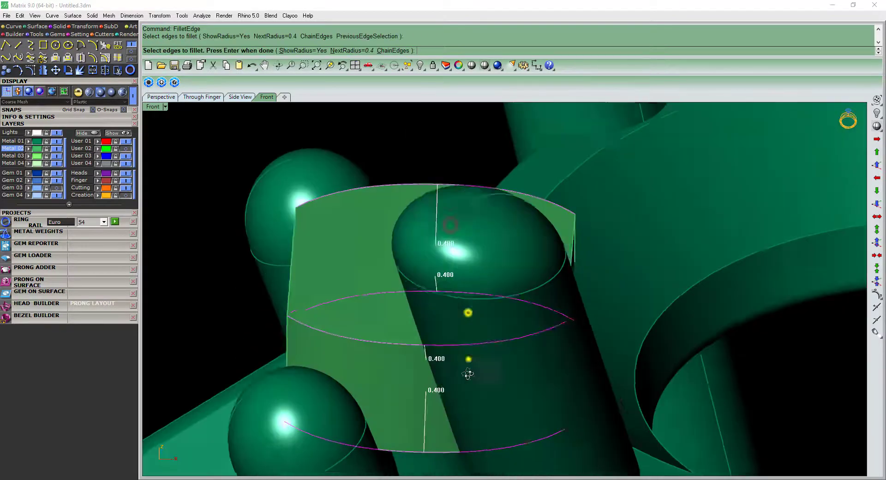
key("Return")
type("s")
key("Return")
type("0.2")
key("Return")
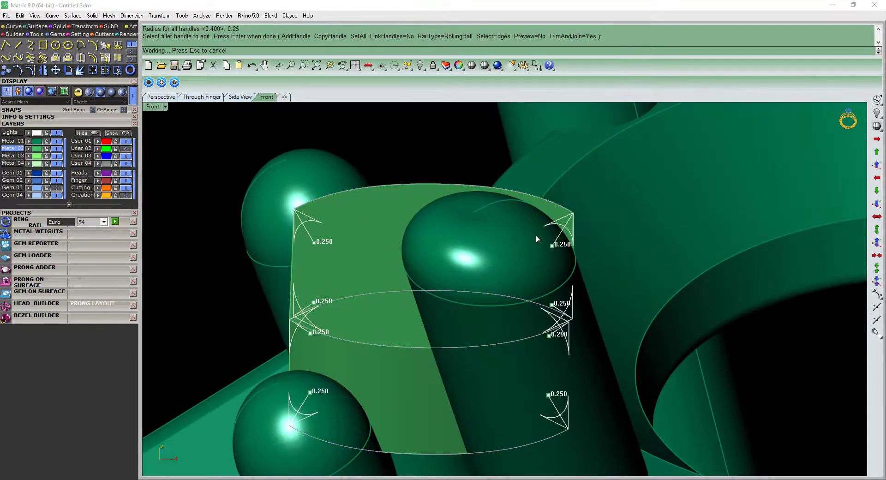
key("Return")
key("ctrl+z")
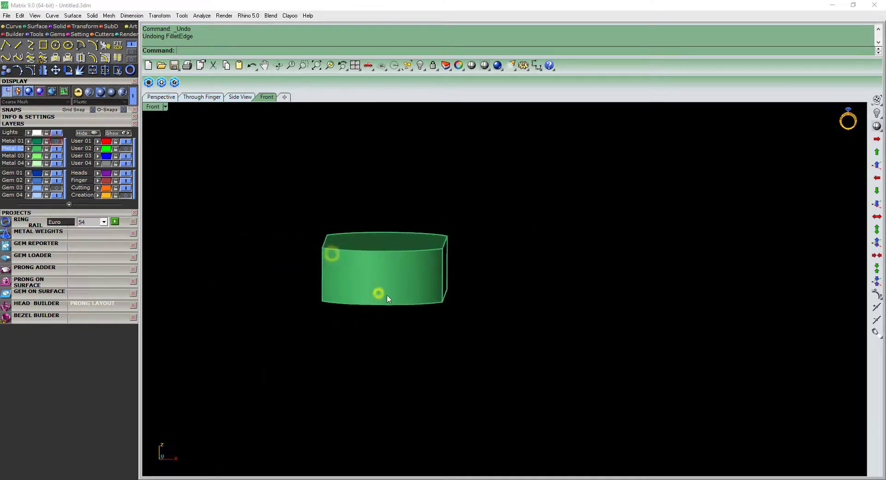
Duplicate the block's edges, delete the box and loft a closed surface through the edge curves
scroll(386, 294, "up", 2)
type("de")
key("Return")
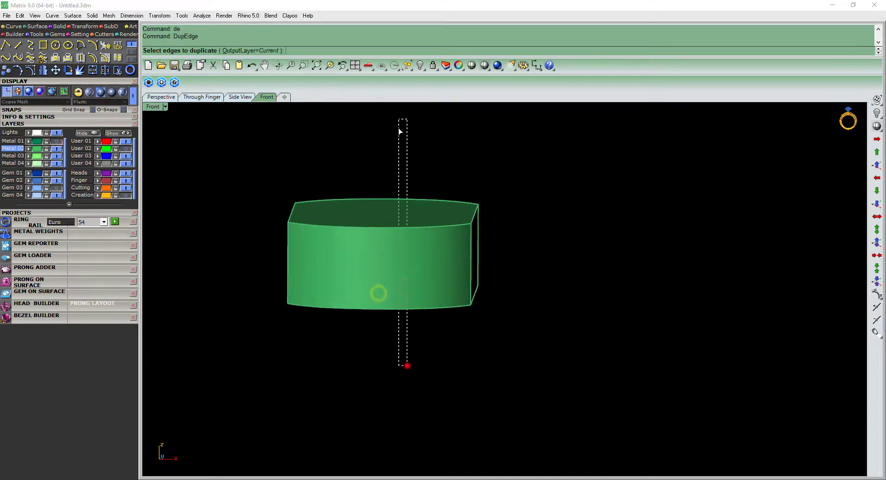
mouse_move(428, 245)
right_mouse_down()
mouse_move(455, 283)
mouse_move(447, 299)
right_mouse_up()
key("Delete")
type("loft")
key("Return")
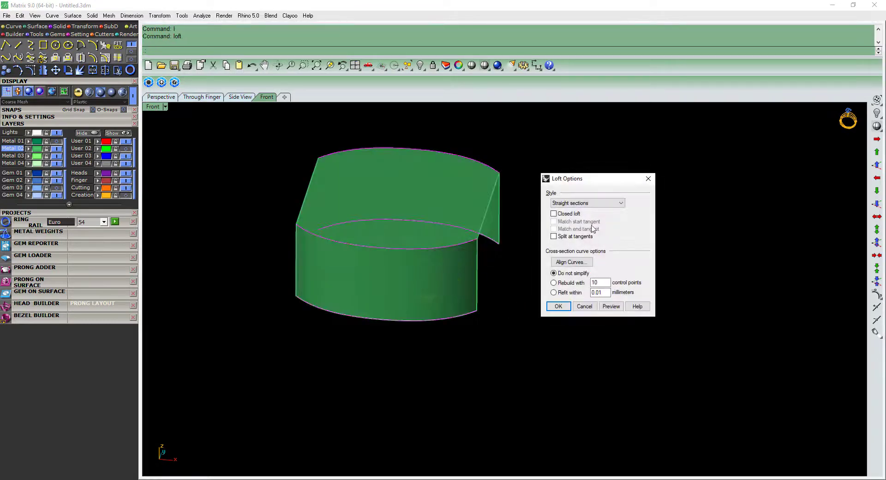
left_click(576, 214)
left_click(560, 305)
right_click_drag(536, 332, 468, 265)
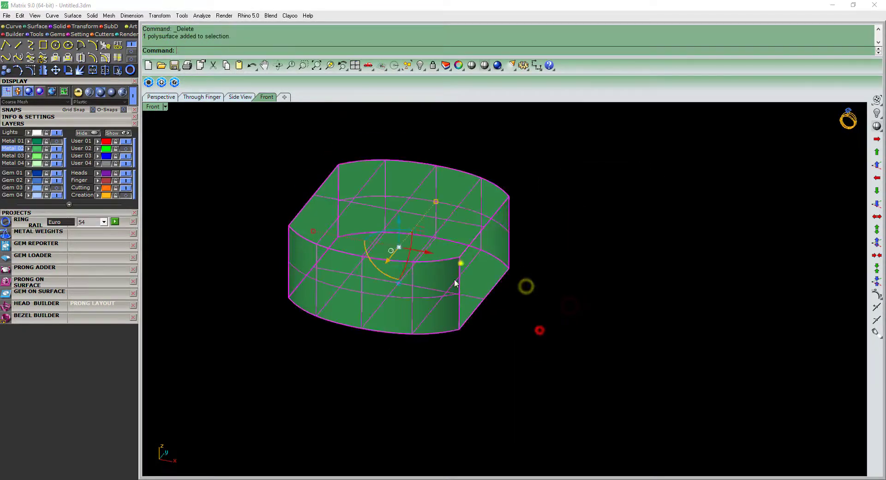
Round all the block's edges again with a 0.2 fillet
key("Return")
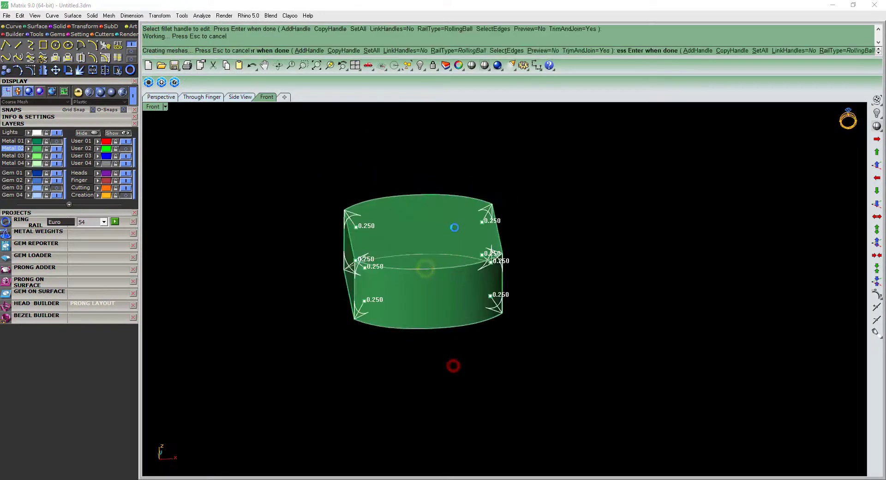
key("Return")
right_click_drag(457, 236, 528, 241)
key("ctrl+z")
key("Return")
right_click_drag(448, 312, 425, 306)
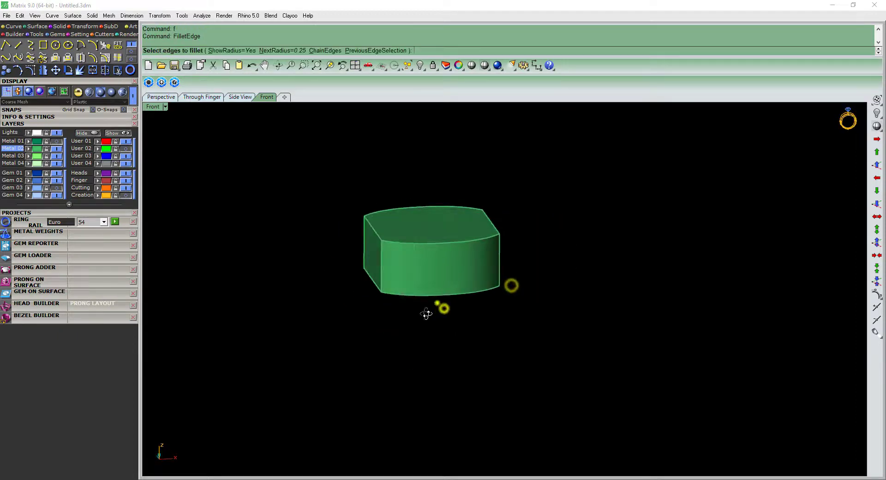
key("Return")
type("s")
key("Return")
type("0.2")
key("Return")
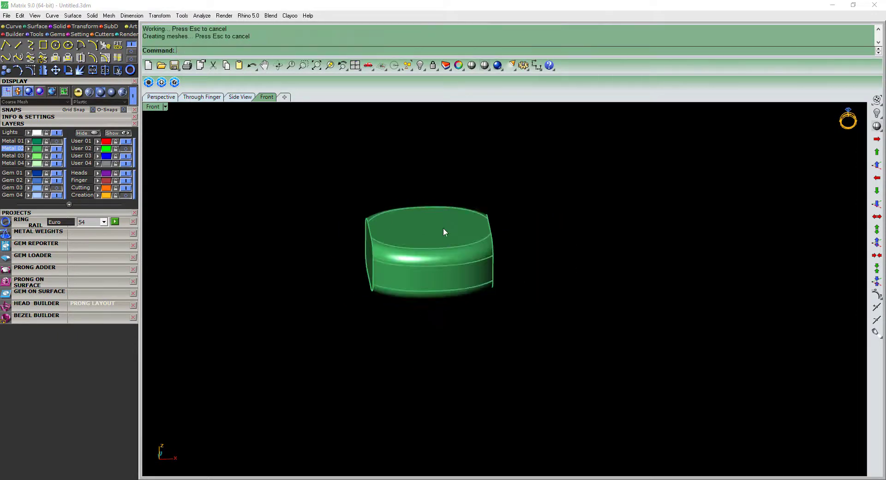
right_click_drag(443, 231, 548, 314)
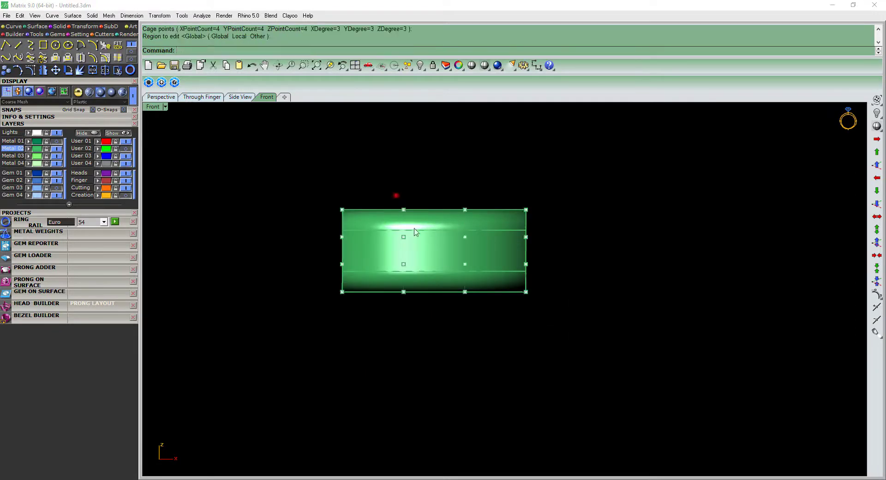
Pull the bottom cage points down to bulge the block, delete the cage and show all hidden parts
key("ctrl+F1")
key("ctrl+alt+w")
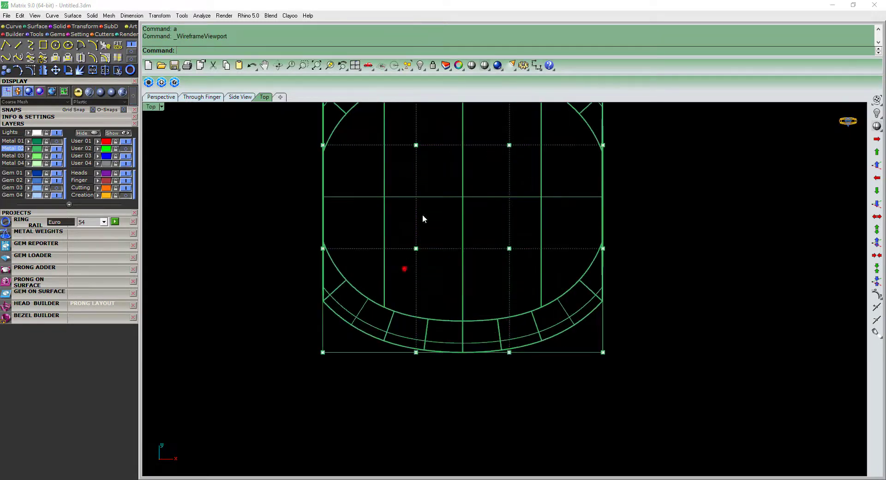
key("ctrl+F2")
key("ctrl+alt+s")
mouse_move(463, 269)
left_mouse_down()
mouse_move(469, 317)
mouse_move(504, 263)
left_mouse_up()
right_click_drag(504, 263, 548, 251)
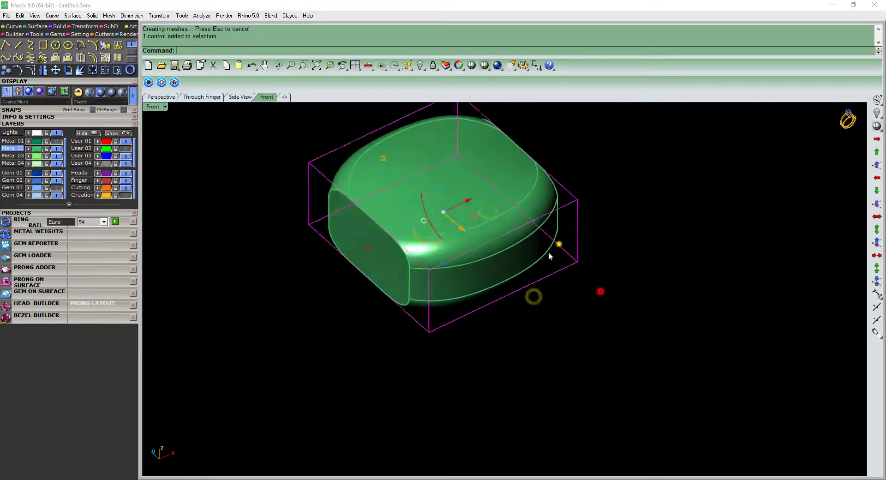
key("Delete")
left_click(504, 250)
type("a")
key("Return")
Rotate the rounded block, without copying, to match the angled side prong's tilt
key("ctrl+alt+w")
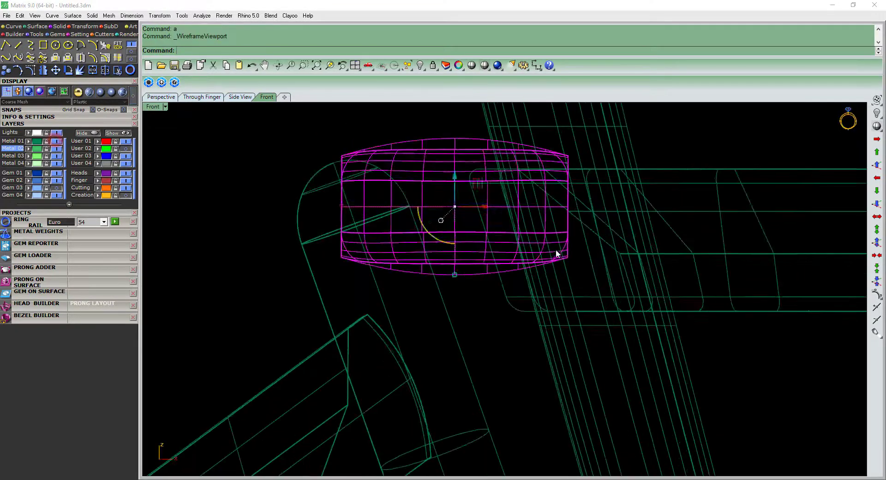
left_click(570, 249)
type("c")
key("Return")
left_click(261, 277)
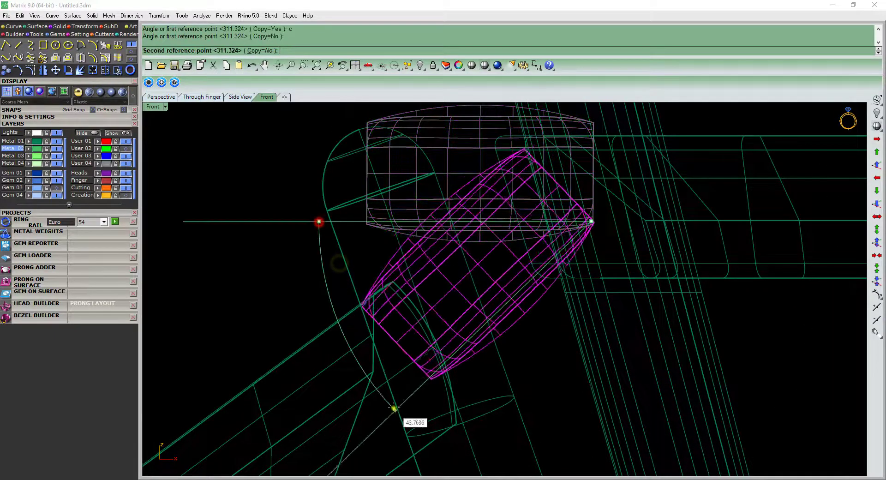
left_click(377, 329)
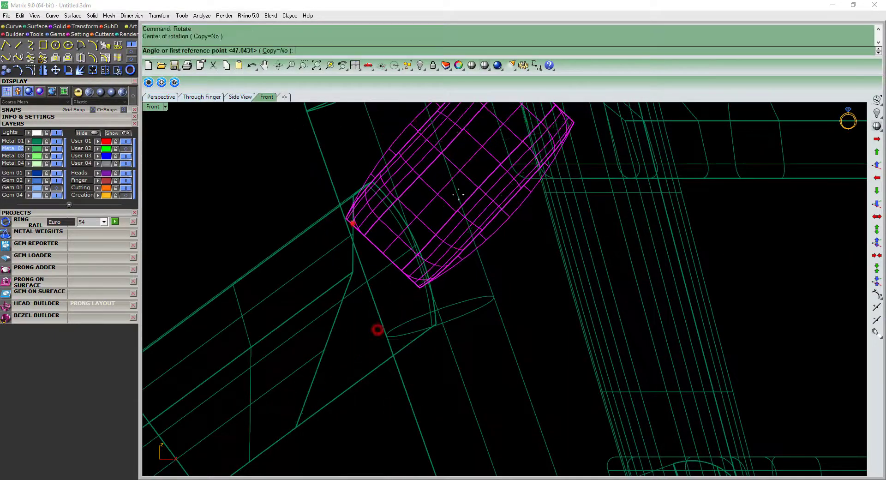
right_click_drag(500, 188, 440, 291)
left_click(489, 136)
left_click(500, 158)
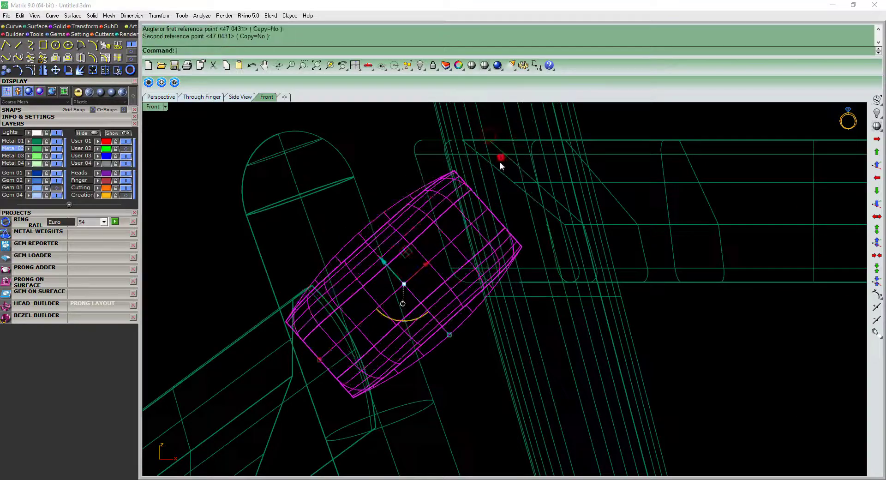
left_click(583, 135)
left_click(567, 214)
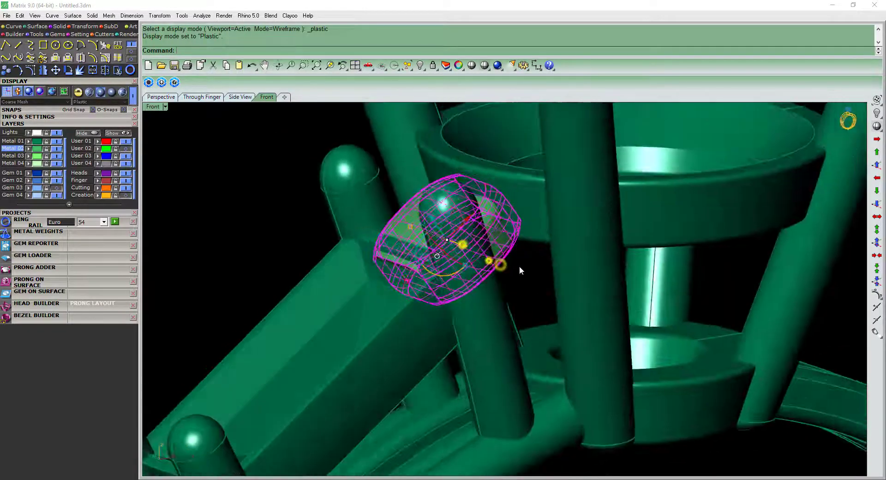
right_click_drag(519, 265, 526, 332)
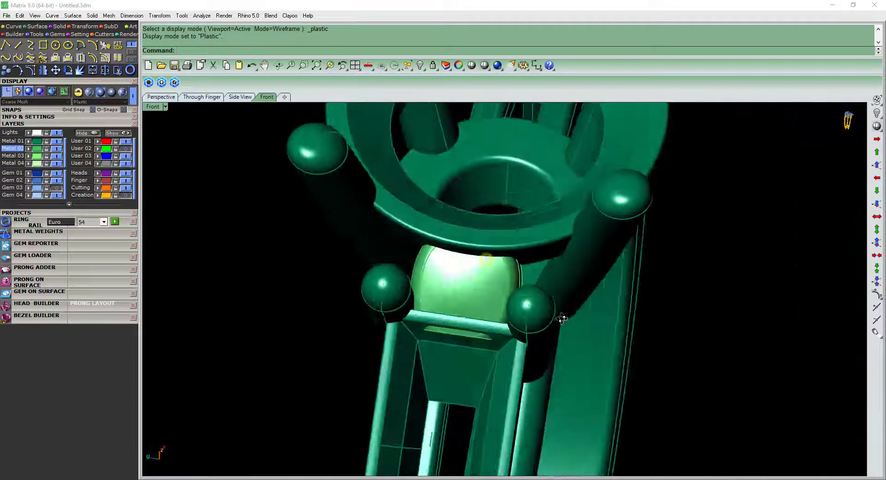
Move the block into place between the prongs in Top view
left_click(526, 342)
left_click(443, 316)
key("F5")
scroll(475, 210, "up", 3)
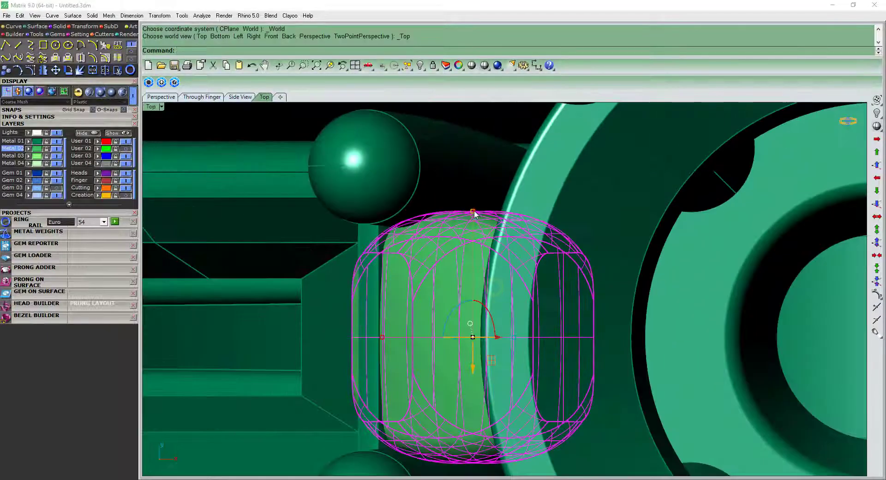
left_click_drag(474, 212, 475, 232)
key("F6")
scroll(506, 192, "up", 3)
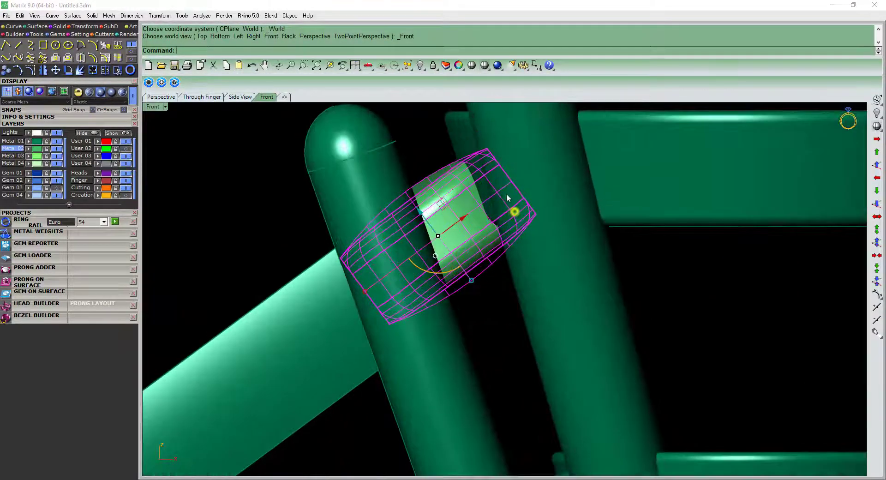
type("a")
key("Return")
Stretch the block lengthwise with one-direction scaling so it fits between the prongs
key("ctrl+shift+s")
left_click(531, 181)
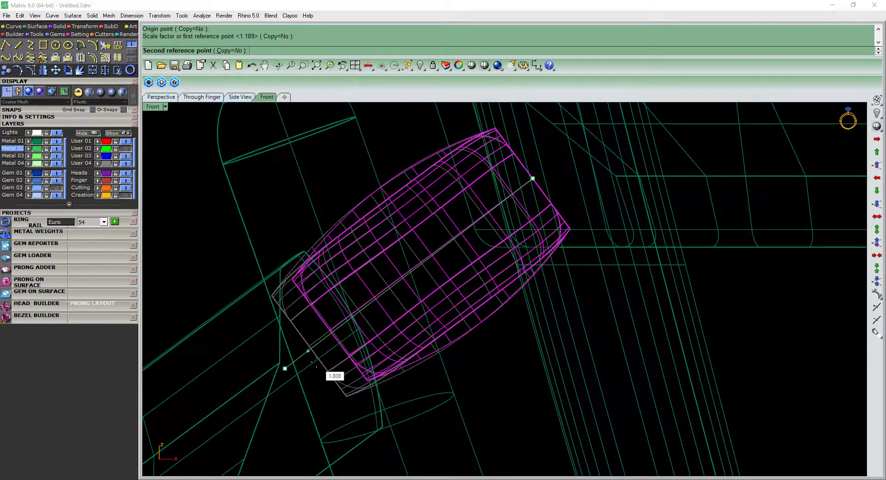
left_click(317, 361)
scroll(444, 260, "down", 5)
right_click_drag(452, 264, 597, 312)
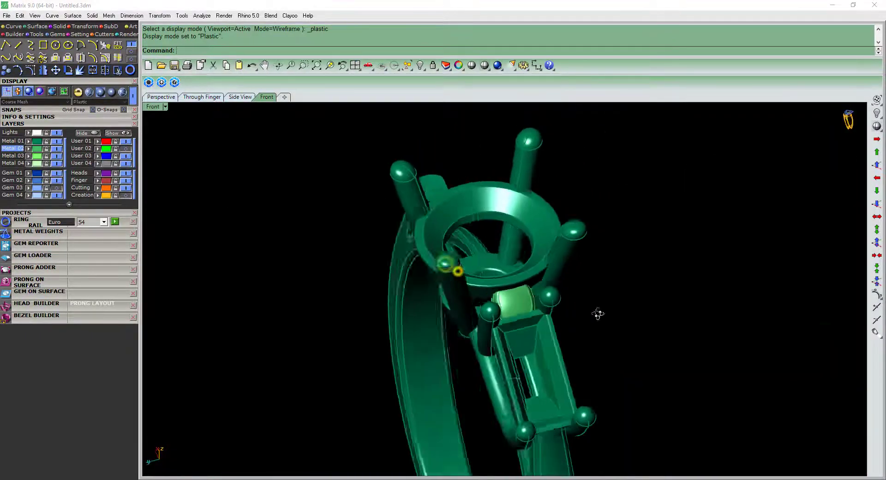
left_click(454, 296)
key("ctrl+F2")
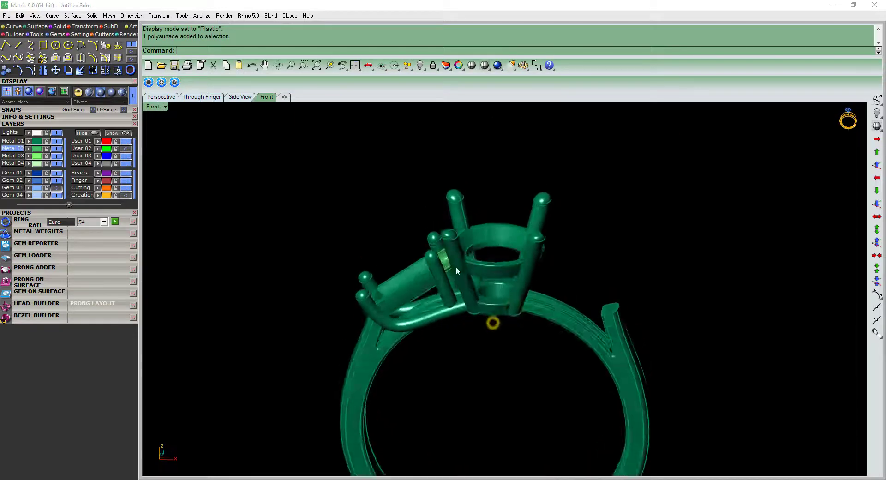
scroll(455, 267, "up", 4)
scroll(455, 267, "up", 4)
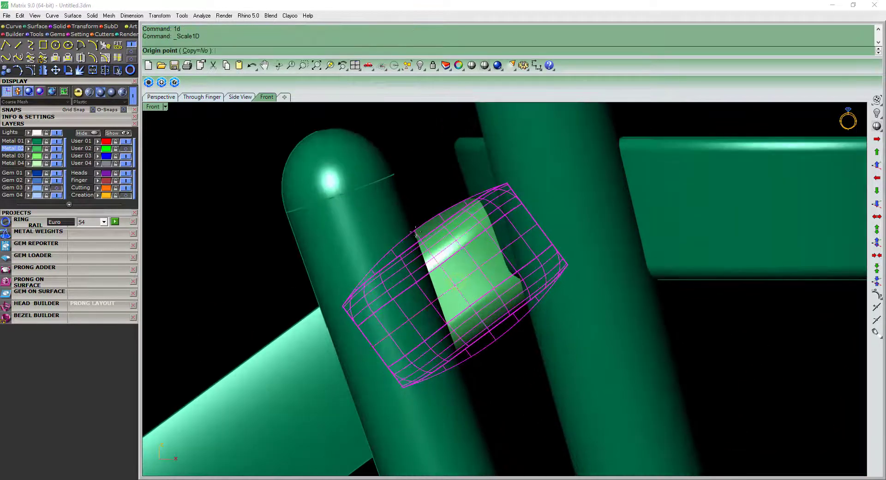
left_click_drag(511, 357, 521, 370)
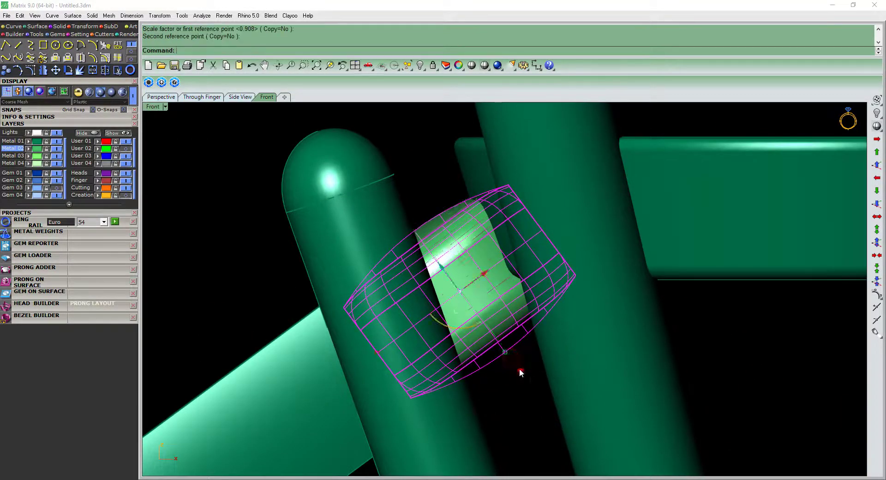
left_click(521, 372)
scroll(503, 283, "down", 5)
type("mirror")
key("Return")
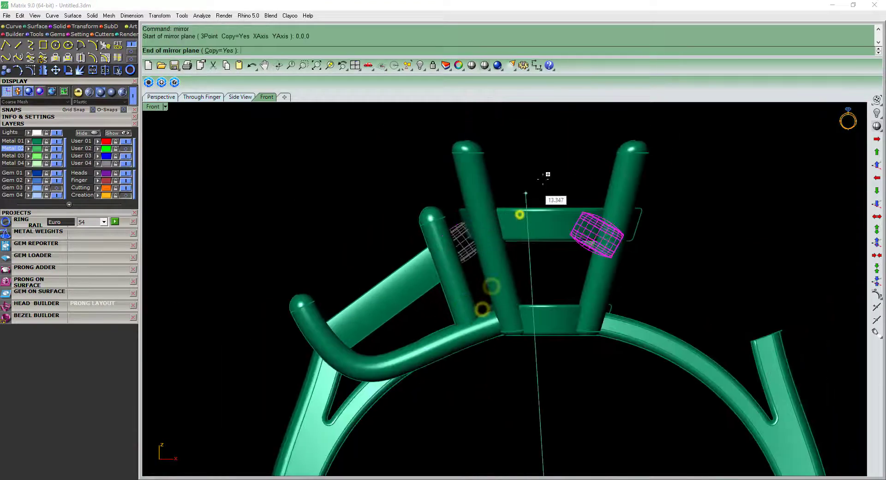
Mirror the rounded block to the opposite side and fillet the two slot edges at 0.15
left_click(646, 260)
scroll(646, 260, "down", 3)
left_click(378, 296)
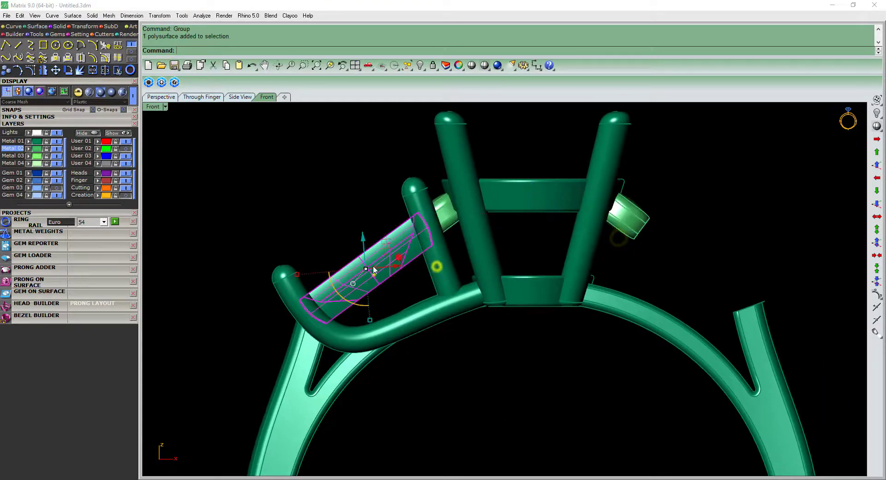
right_click_drag(378, 295, 414, 289)
scroll(413, 290, "up", 3)
left_click(397, 286)
left_click(416, 308)
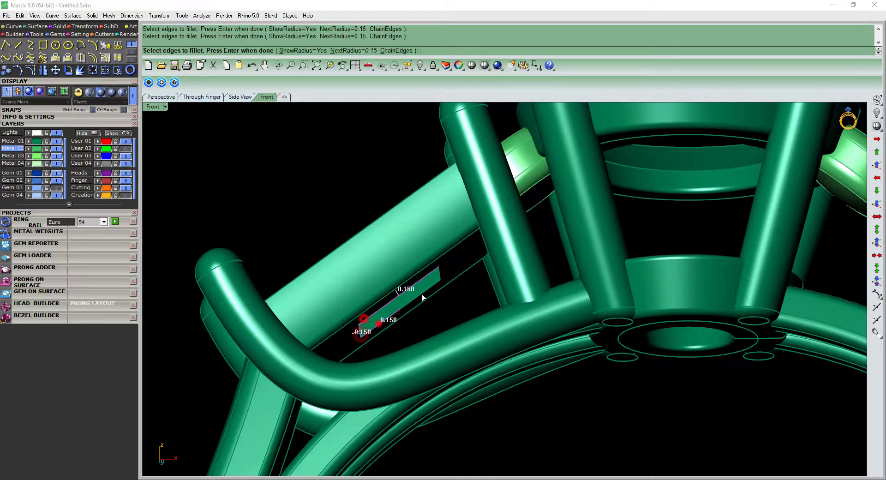
scroll(422, 294, "down", 2)
key("Return")
scroll(472, 273, "down", 2)
key("Return")
scroll(433, 282, "down", 2)
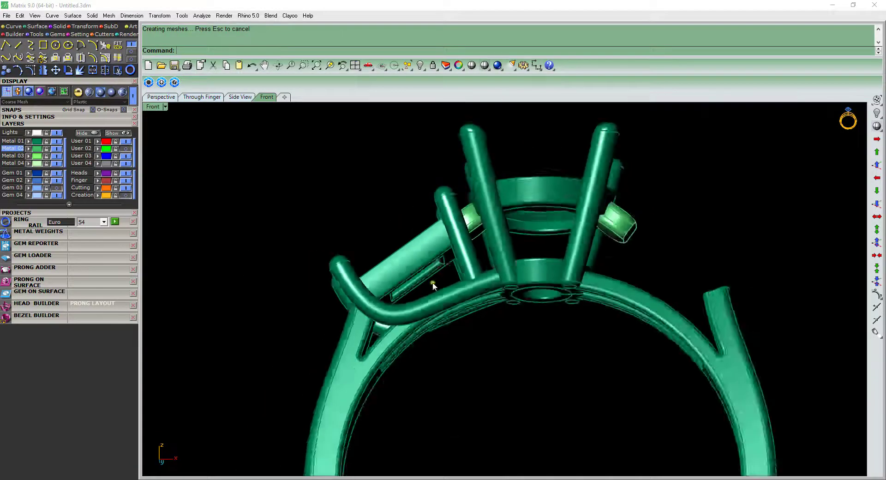
Mirror the left side prongs and bars over to the right side
left_click(402, 286)
scroll(401, 287, "up", 2)
scroll(413, 230, "up", 2)
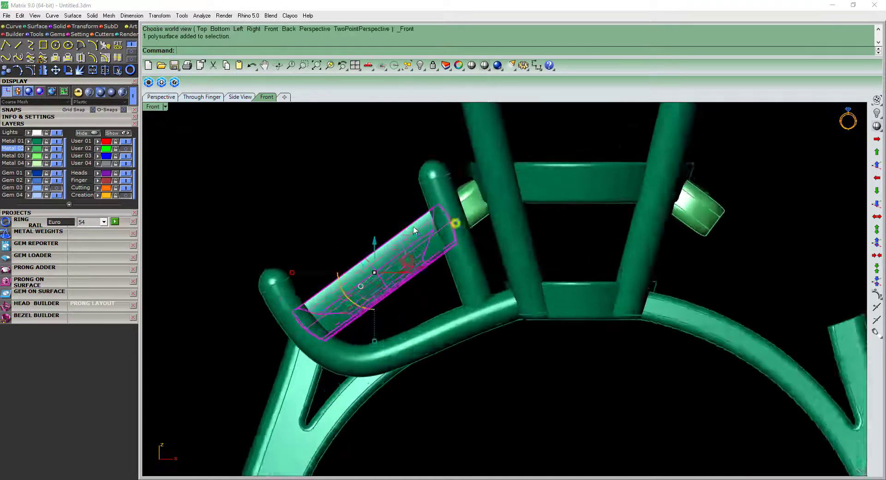
scroll(413, 231, "down", 2)
left_click_drag(411, 277, 510, 344)
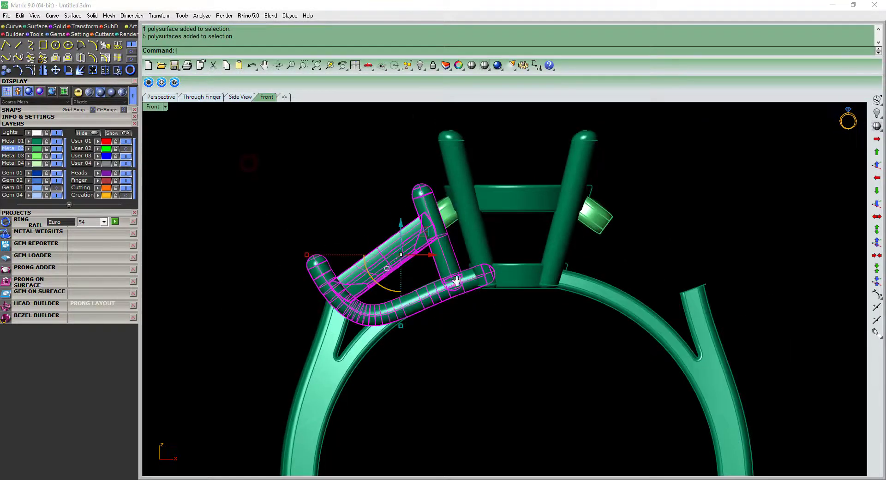
type("mirror")
left_click(431, 194)
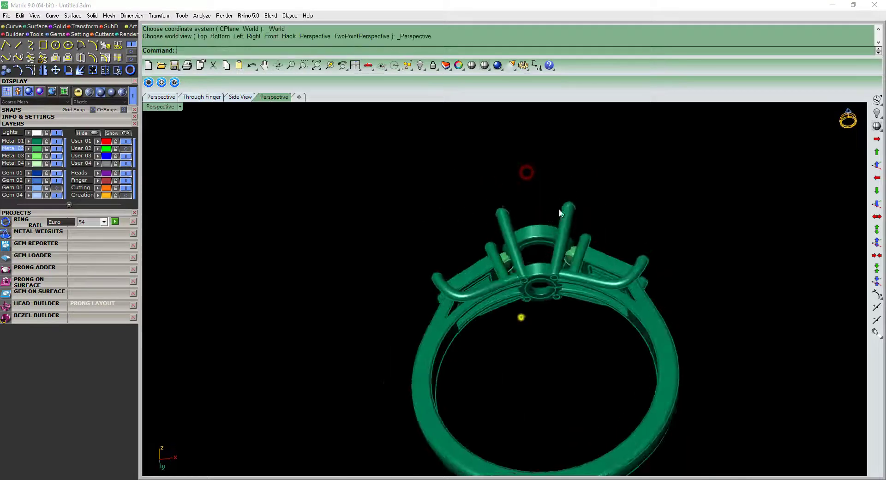
right_click_drag(559, 212, 623, 227)
Select all ring parts and group them into one object
key("ctrl+a")
right_click_drag(529, 244, 447, 284)
type("g")
key("Return")
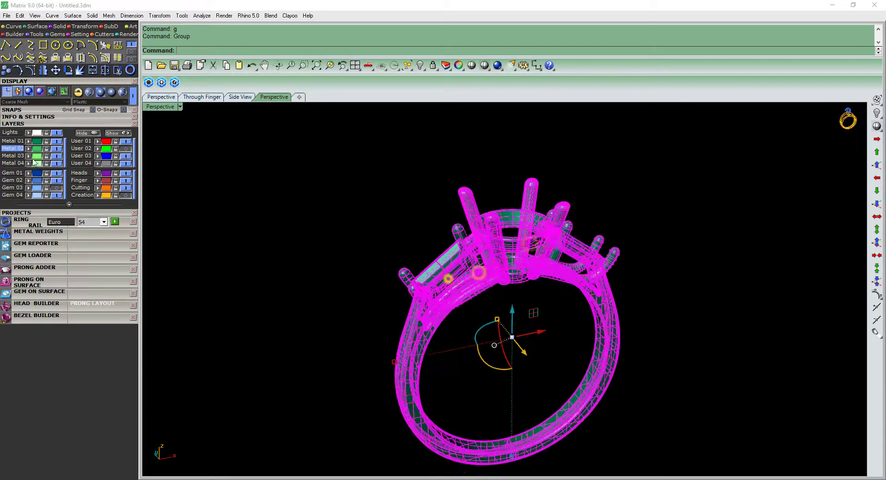
left_click(248, 194)
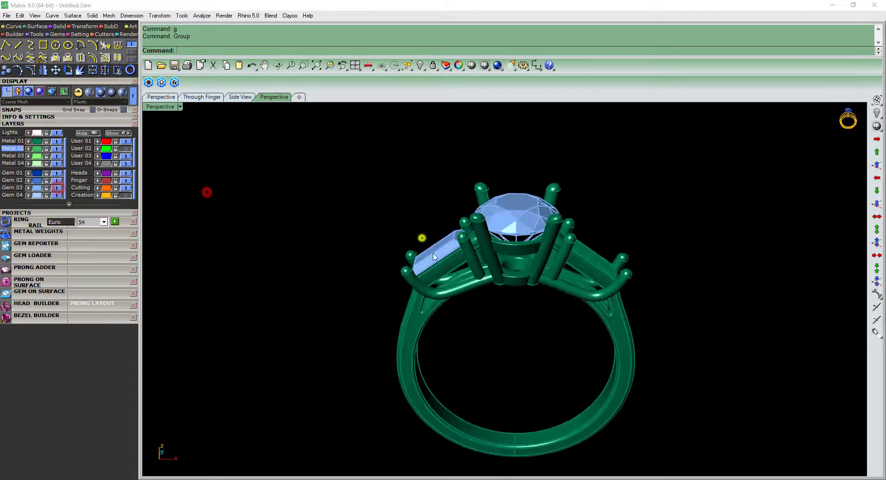
Mirror the left baguette gem to the right side and show the ring in Rendered mode
left_click(421, 238)
type("mirror")
key("Return")
left_click(525, 458)
left_click(538, 259)
scroll(490, 312, "down", 3)
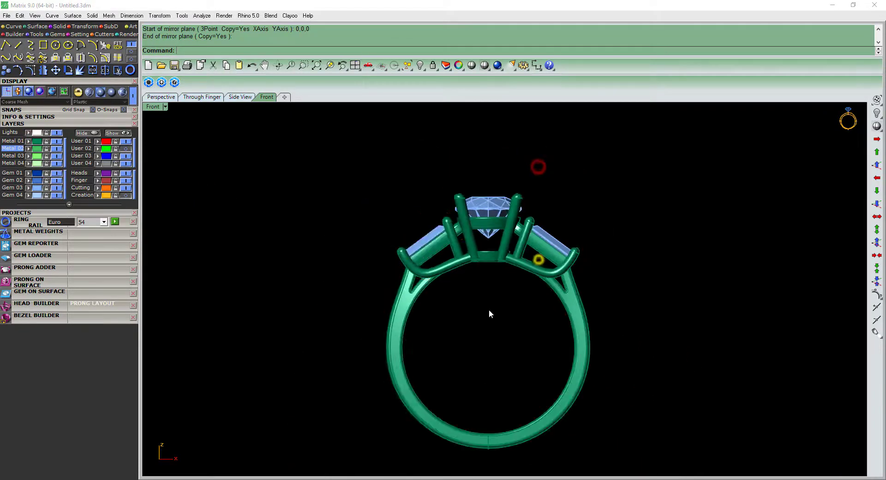
right_click(464, 325)
mouse_move(463, 295)
right_mouse_down()
mouse_move(607, 205)
mouse_move(512, 306)
mouse_move(482, 297)
mouse_move(447, 249)
mouse_move(653, 243)
mouse_move(751, 194)
mouse_move(527, 193)
right_mouse_up()
key("ctrl+alt+r")
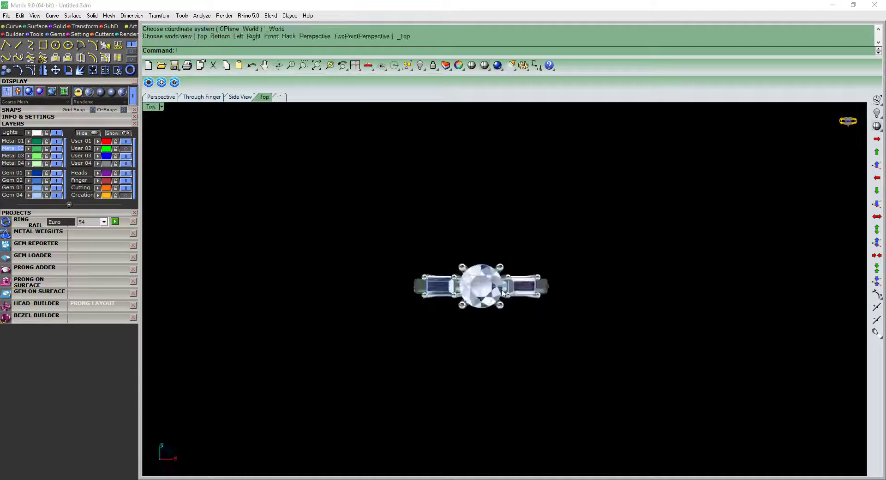